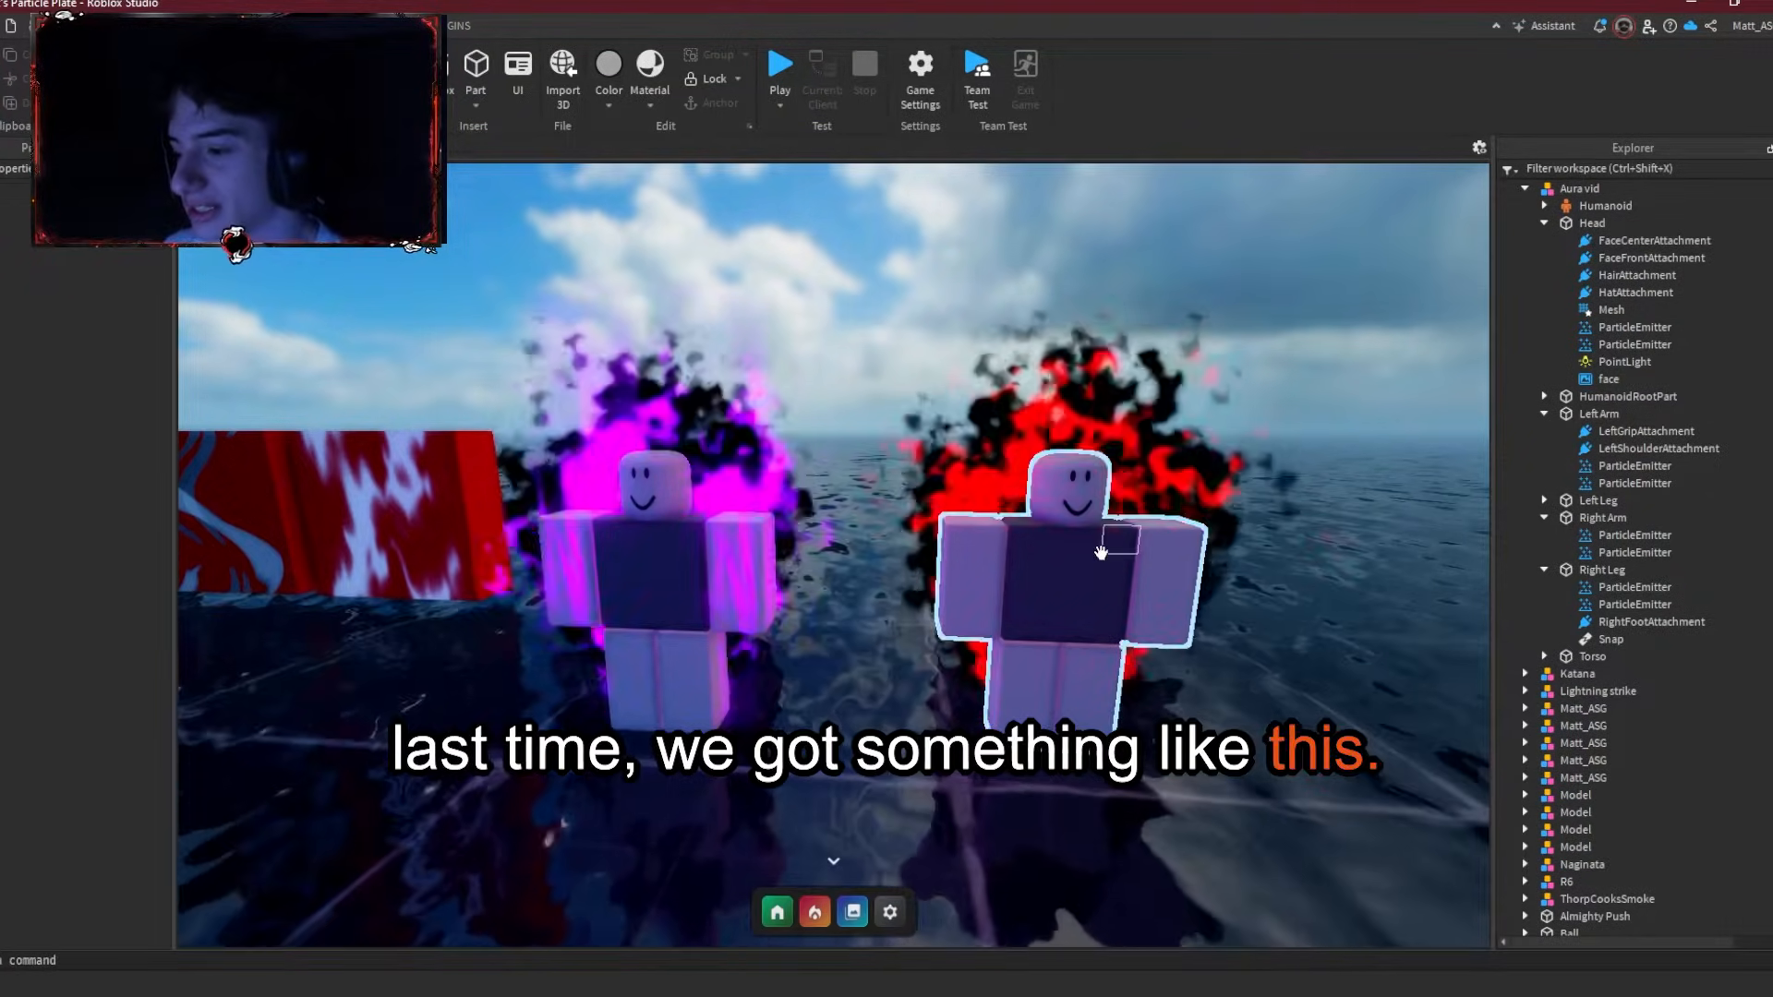
Step: Examine the purple and red aura characters and the two red texture parts beside them
key("d")
right_click_drag(1099, 527, 1020, 563)
key("a")
key("a")
key("a")
left_click(769, 562)
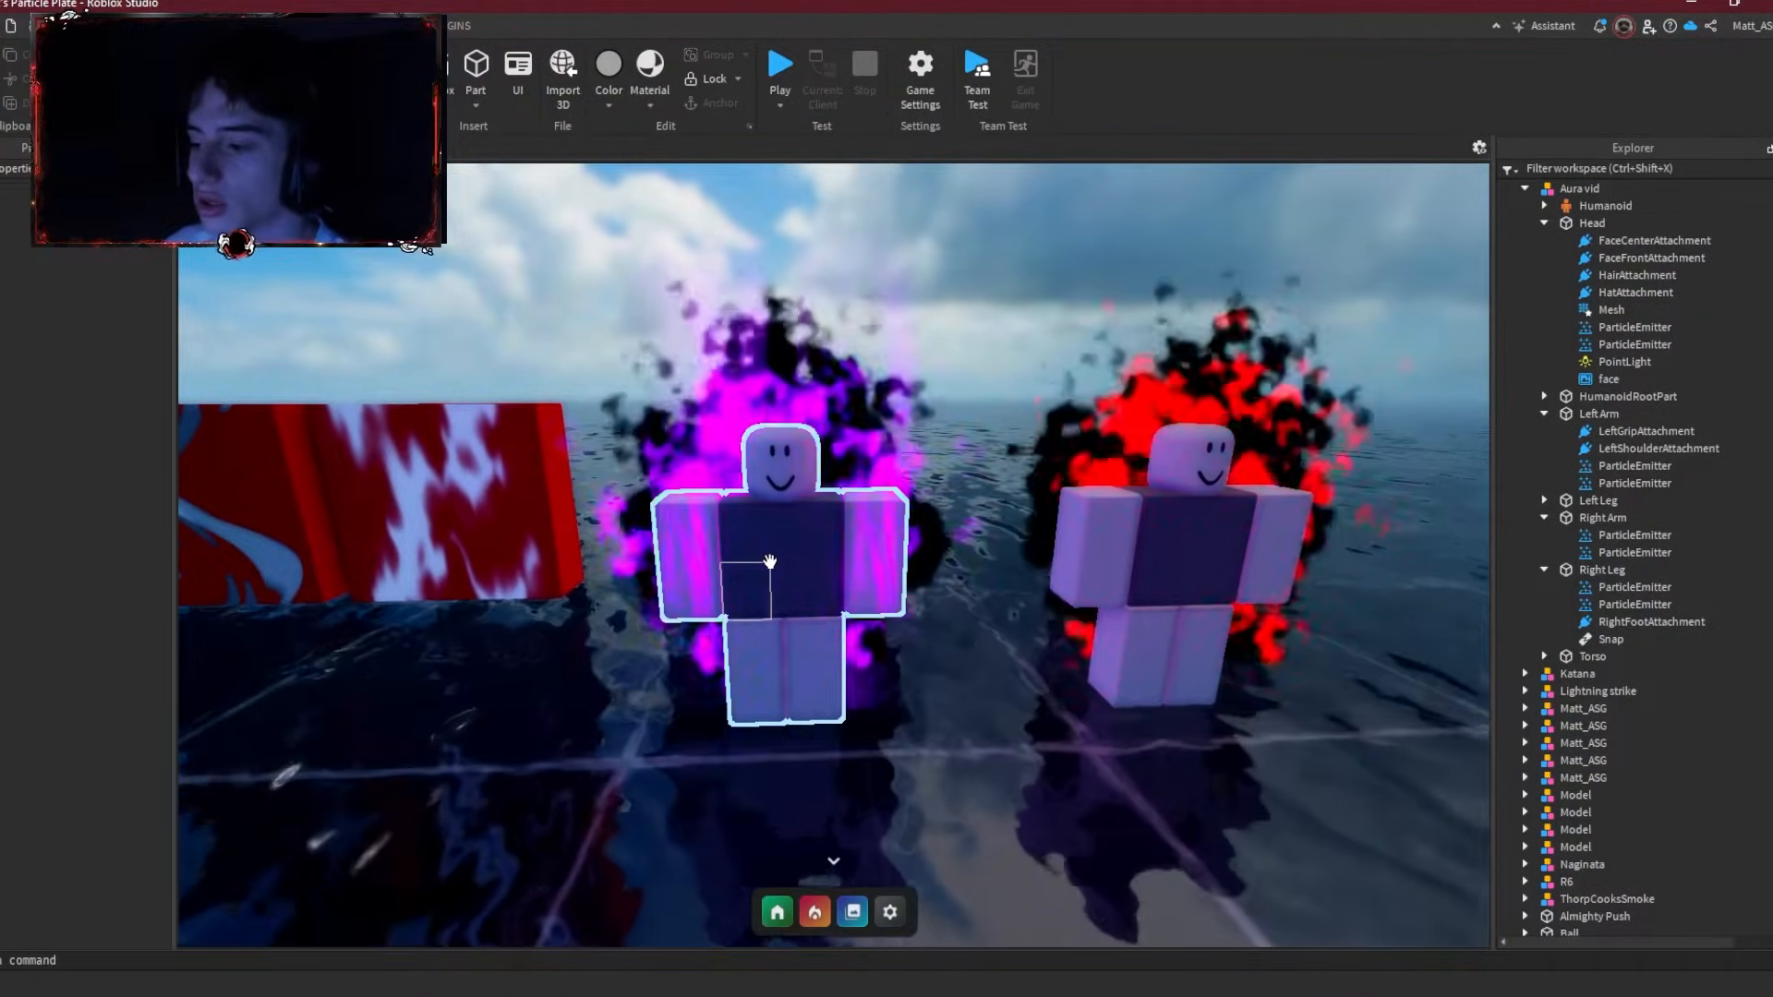
key("d")
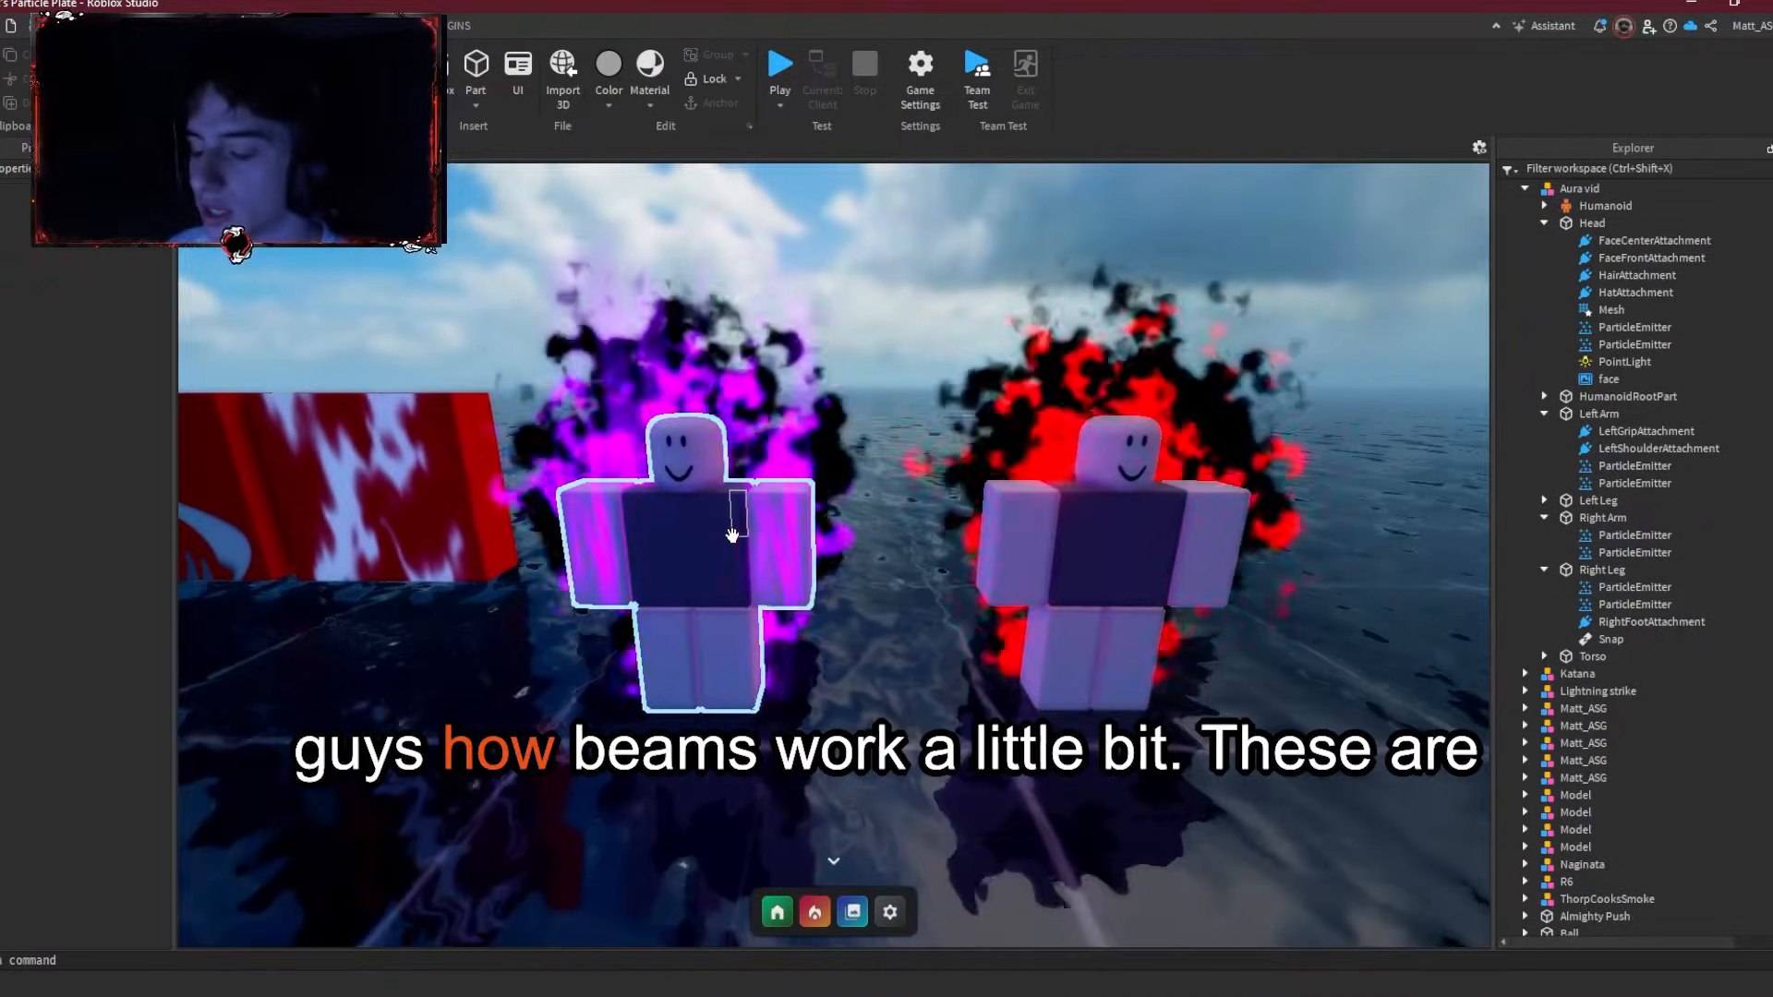
key("a")
left_click(731, 536)
key("a")
key("w")
right_click_drag(731, 536, 732, 535)
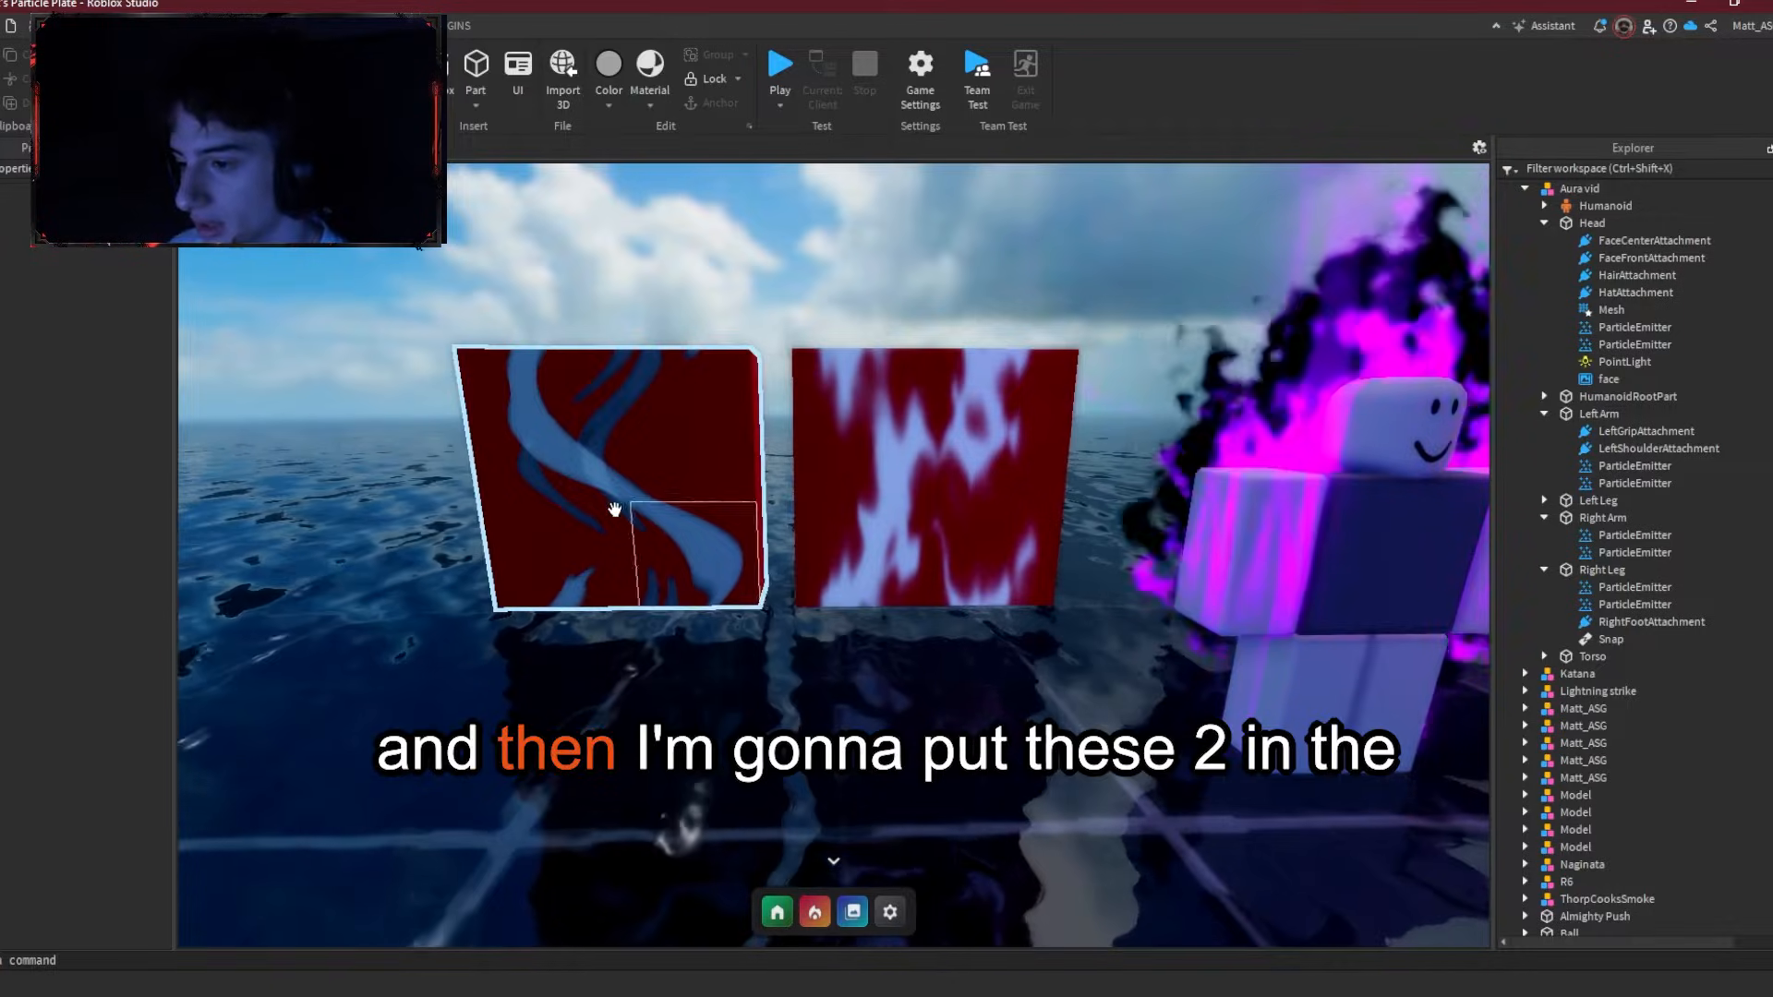
key("d")
key("s")
key("d")
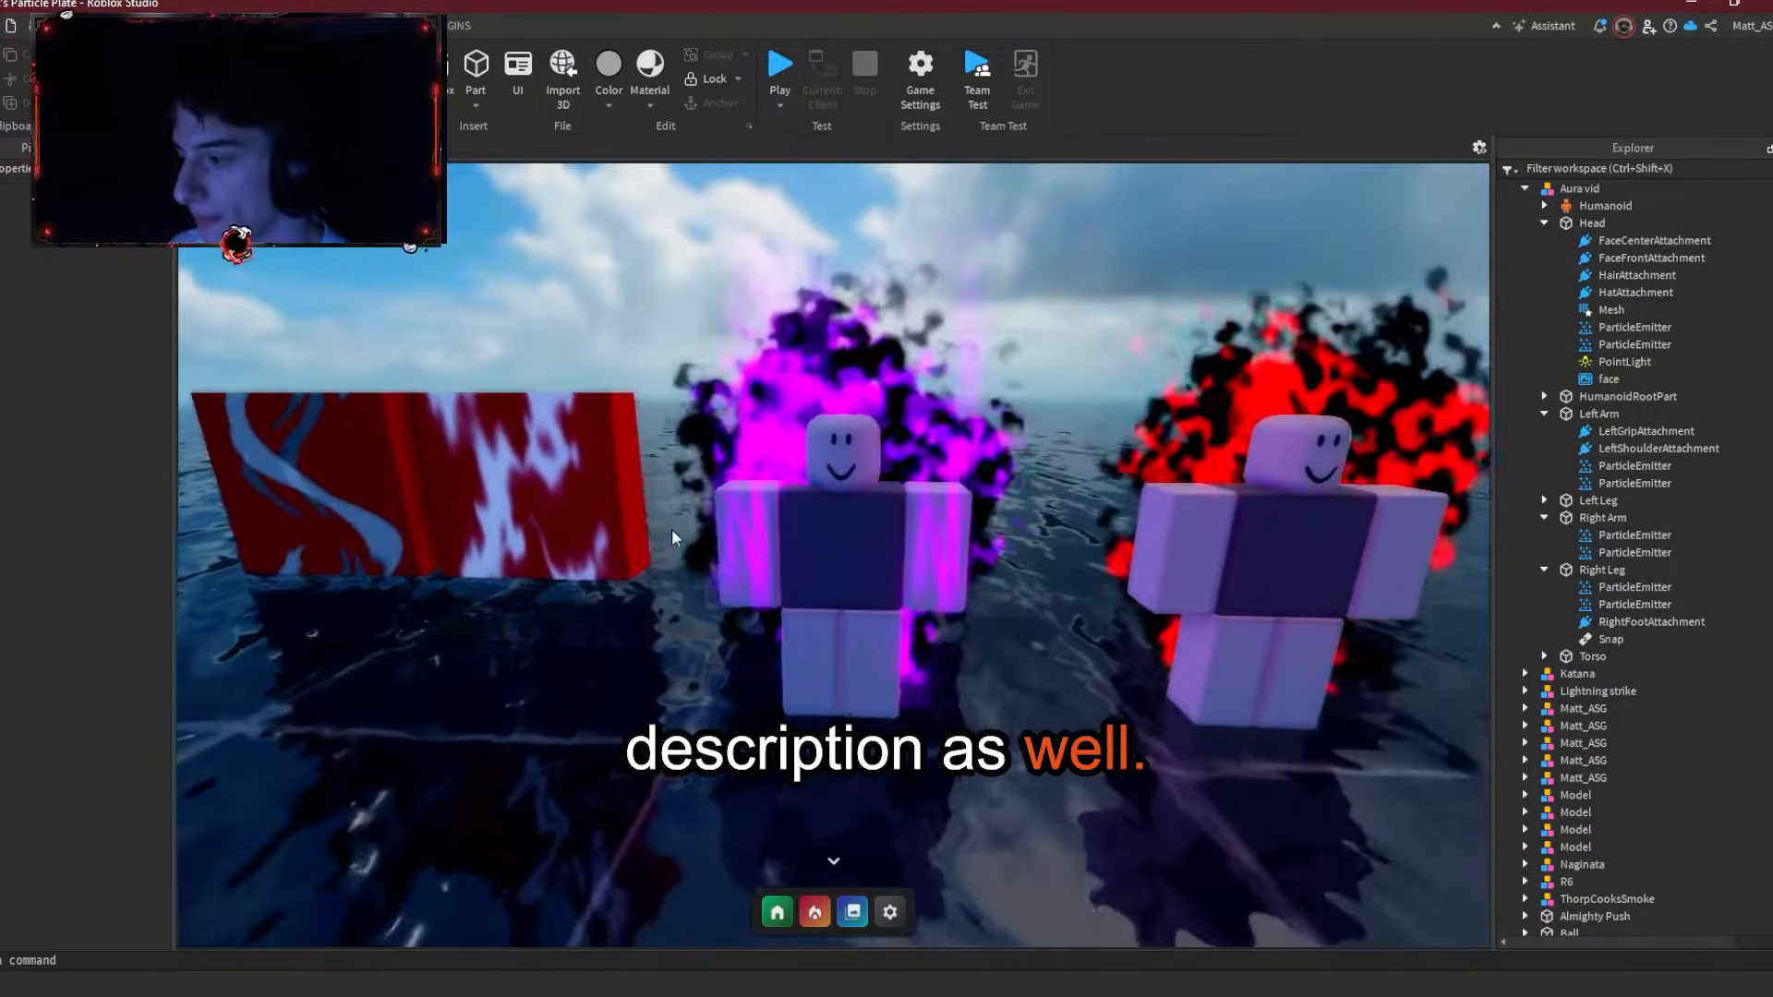
Step: Select the red aura character model and collapse its Head and Right Leg branches in the hierarchy
left_click(1073, 539)
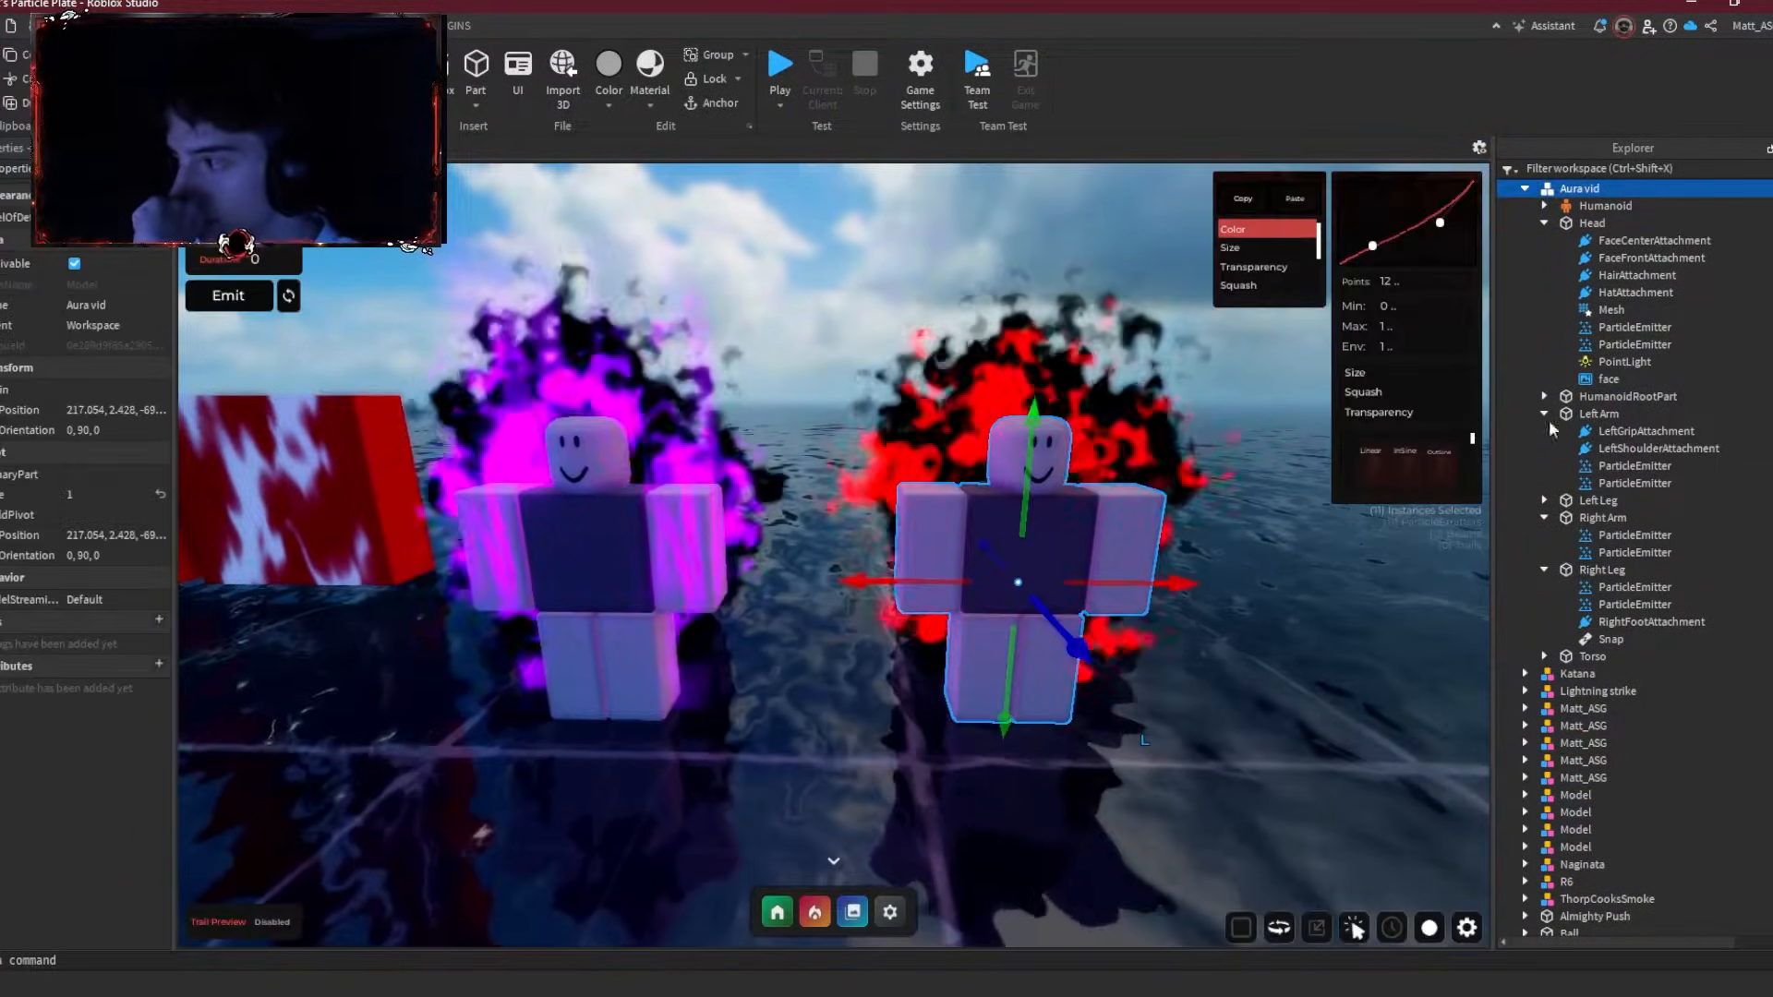
left_click(1544, 222)
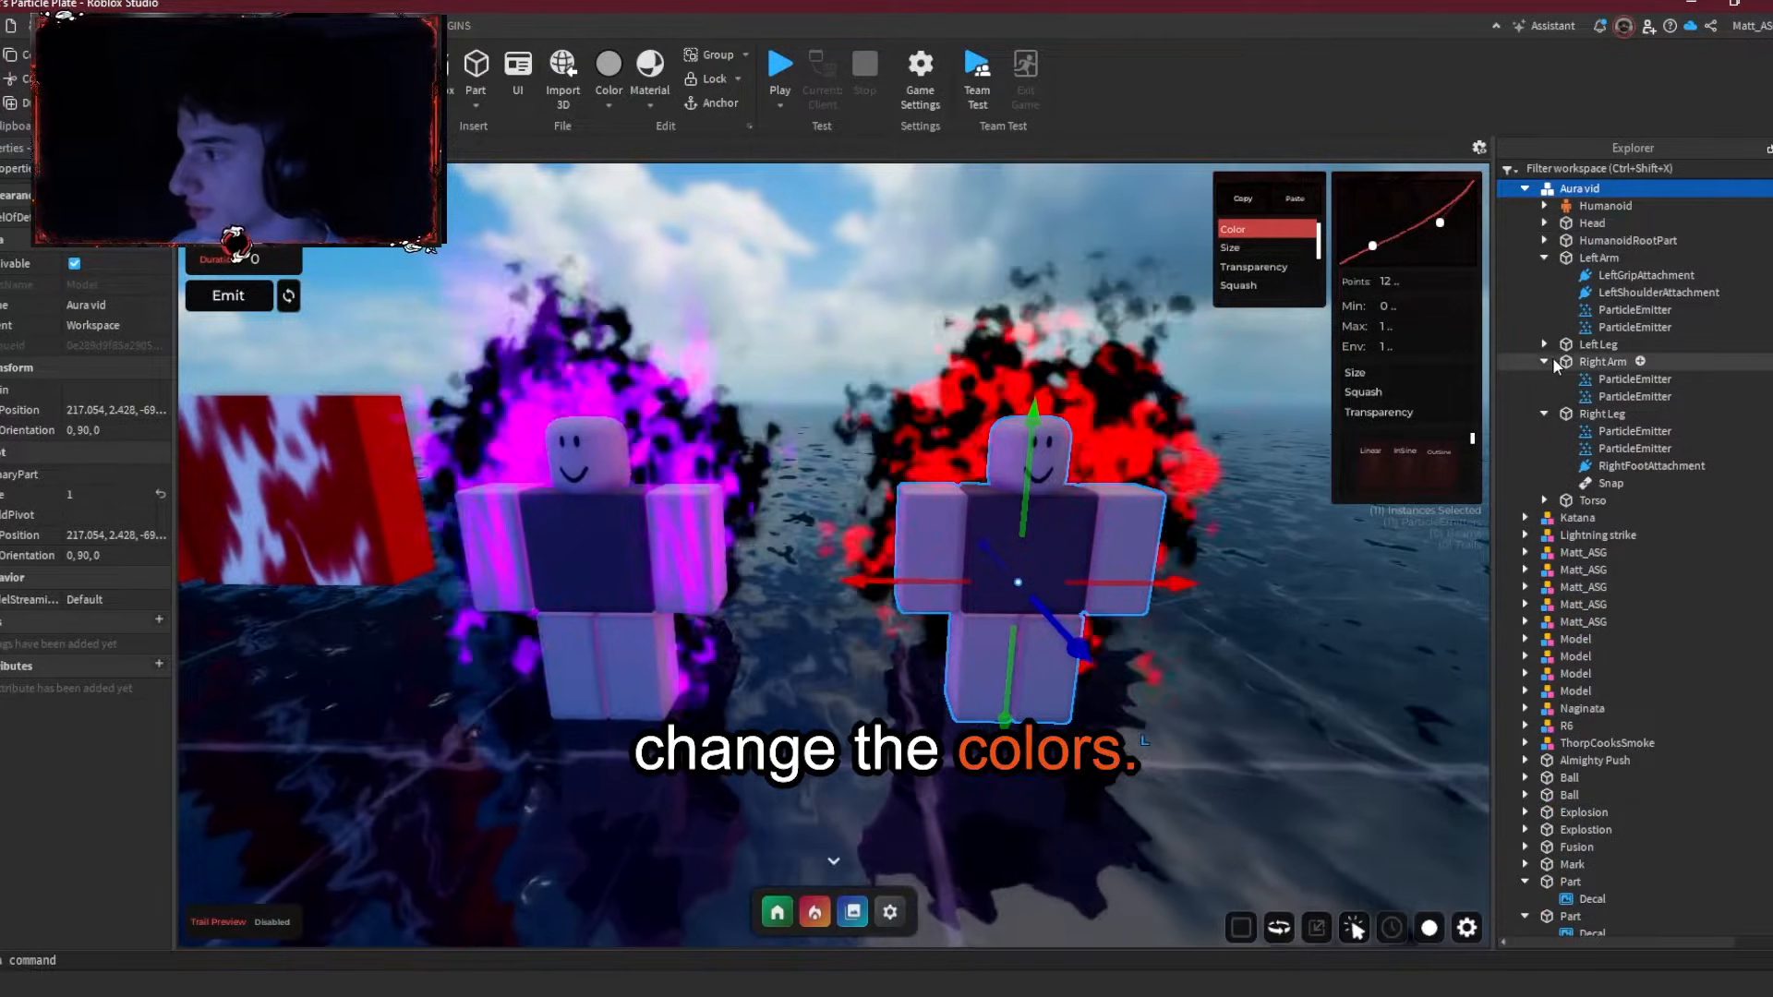
left_click(1545, 414)
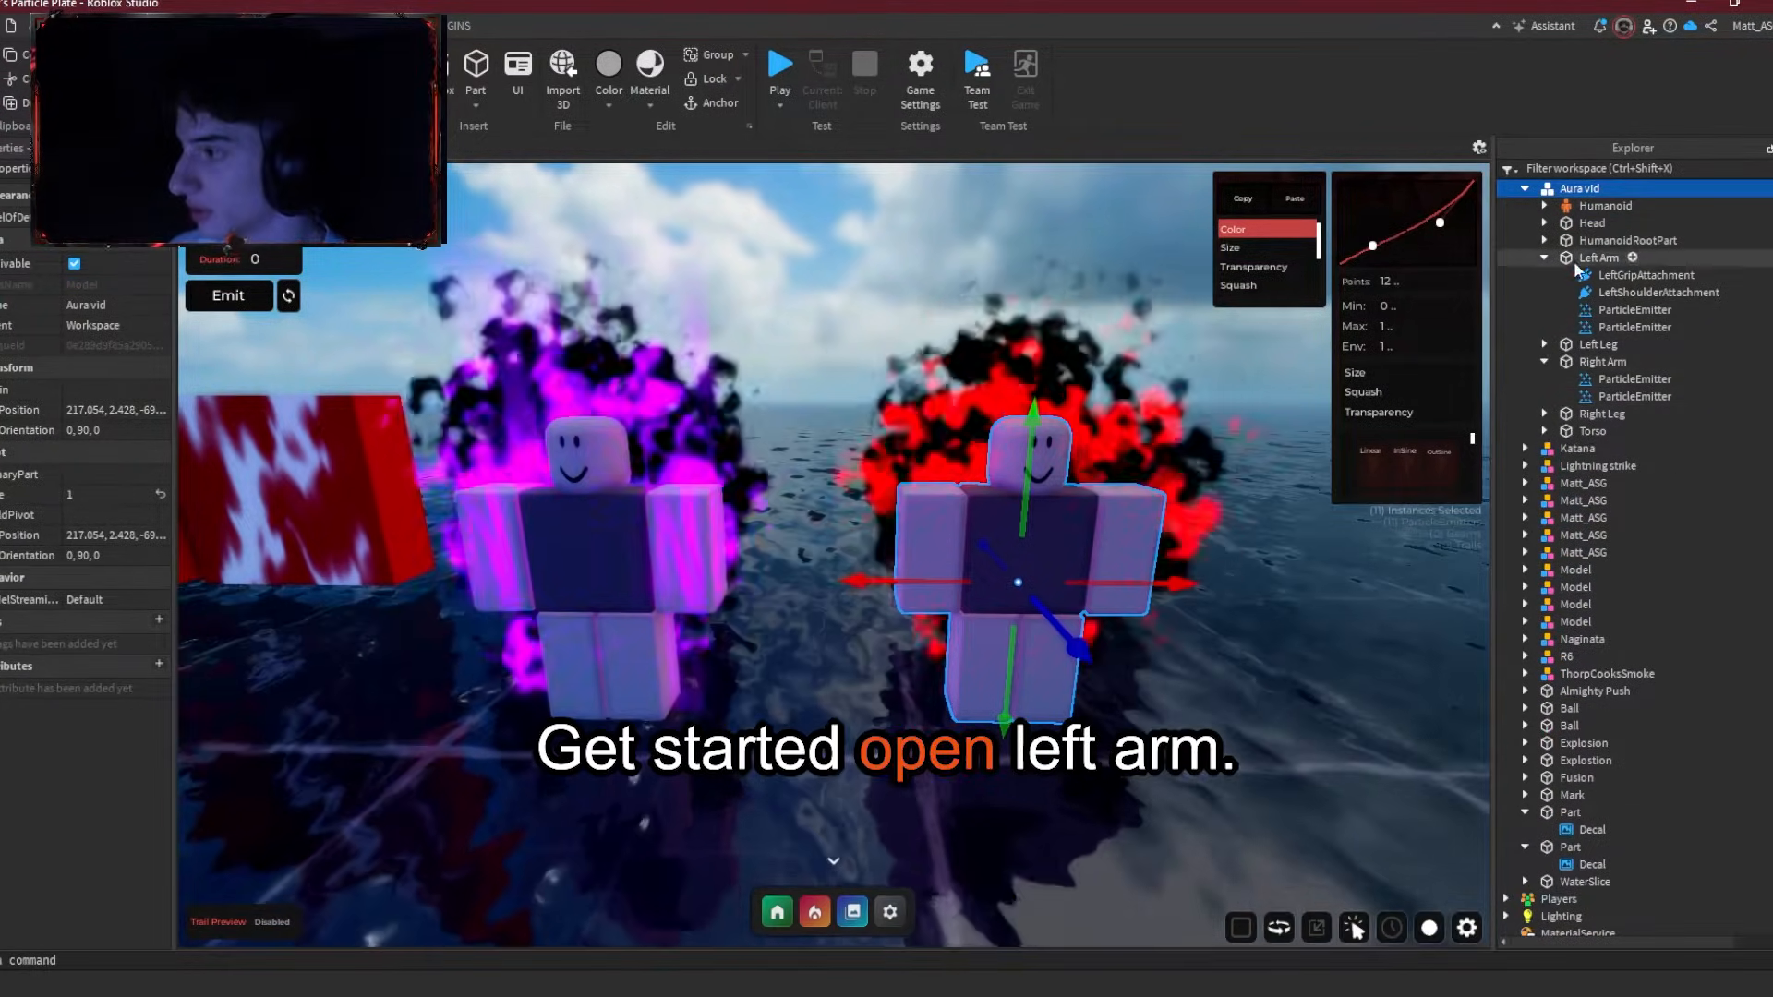
key("d")
right_click_drag(1382, 486, 1382, 487)
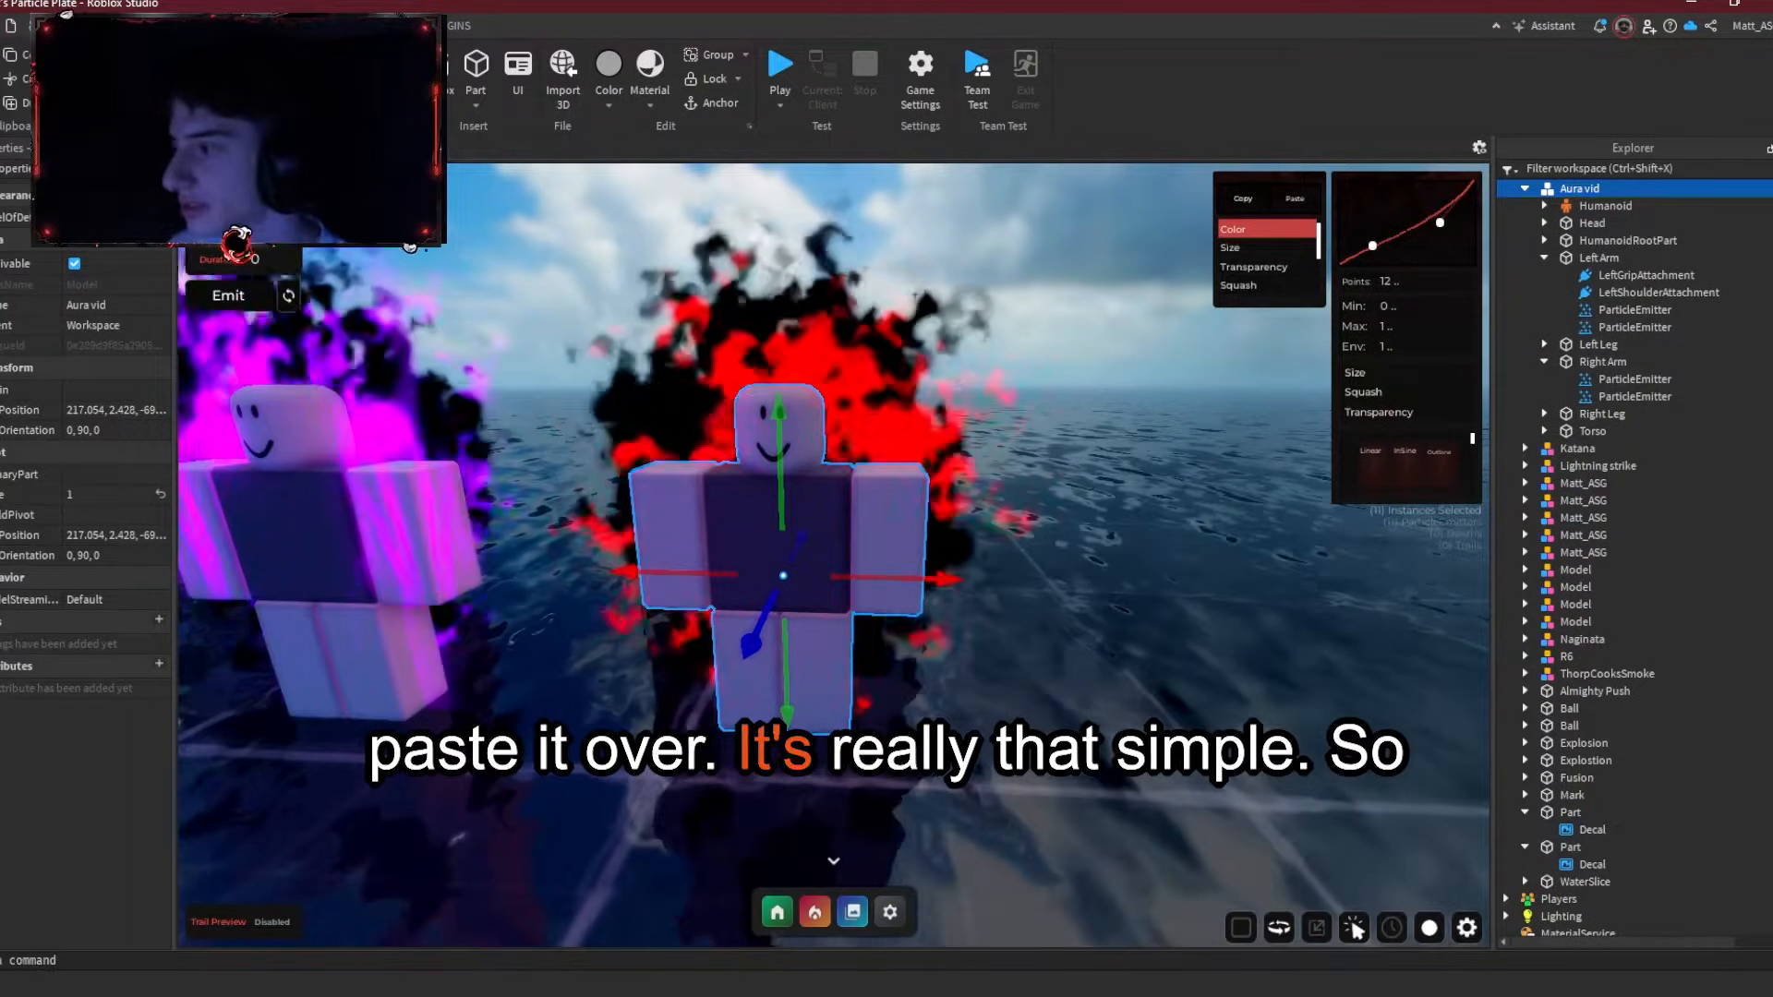
Step: Add an attachment to the Right Arm of the Aura vid model and name it Bottom 1
left_click(1607, 361)
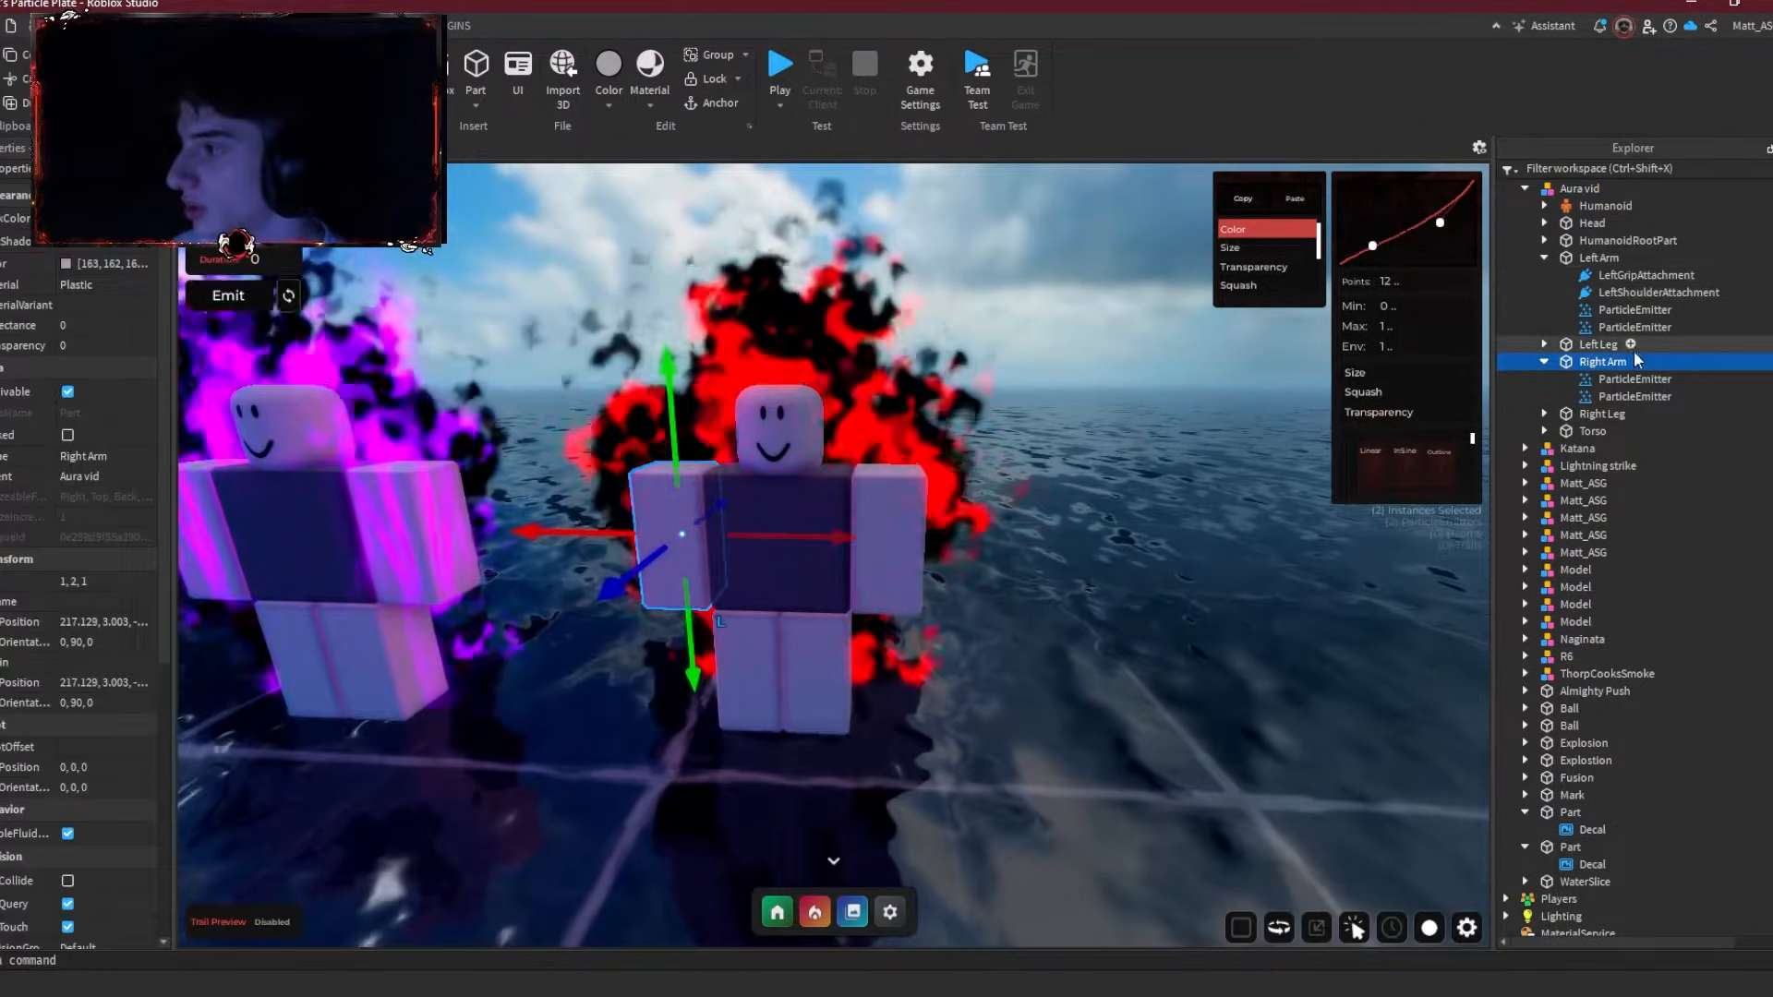
key("w")
key("a")
key("d")
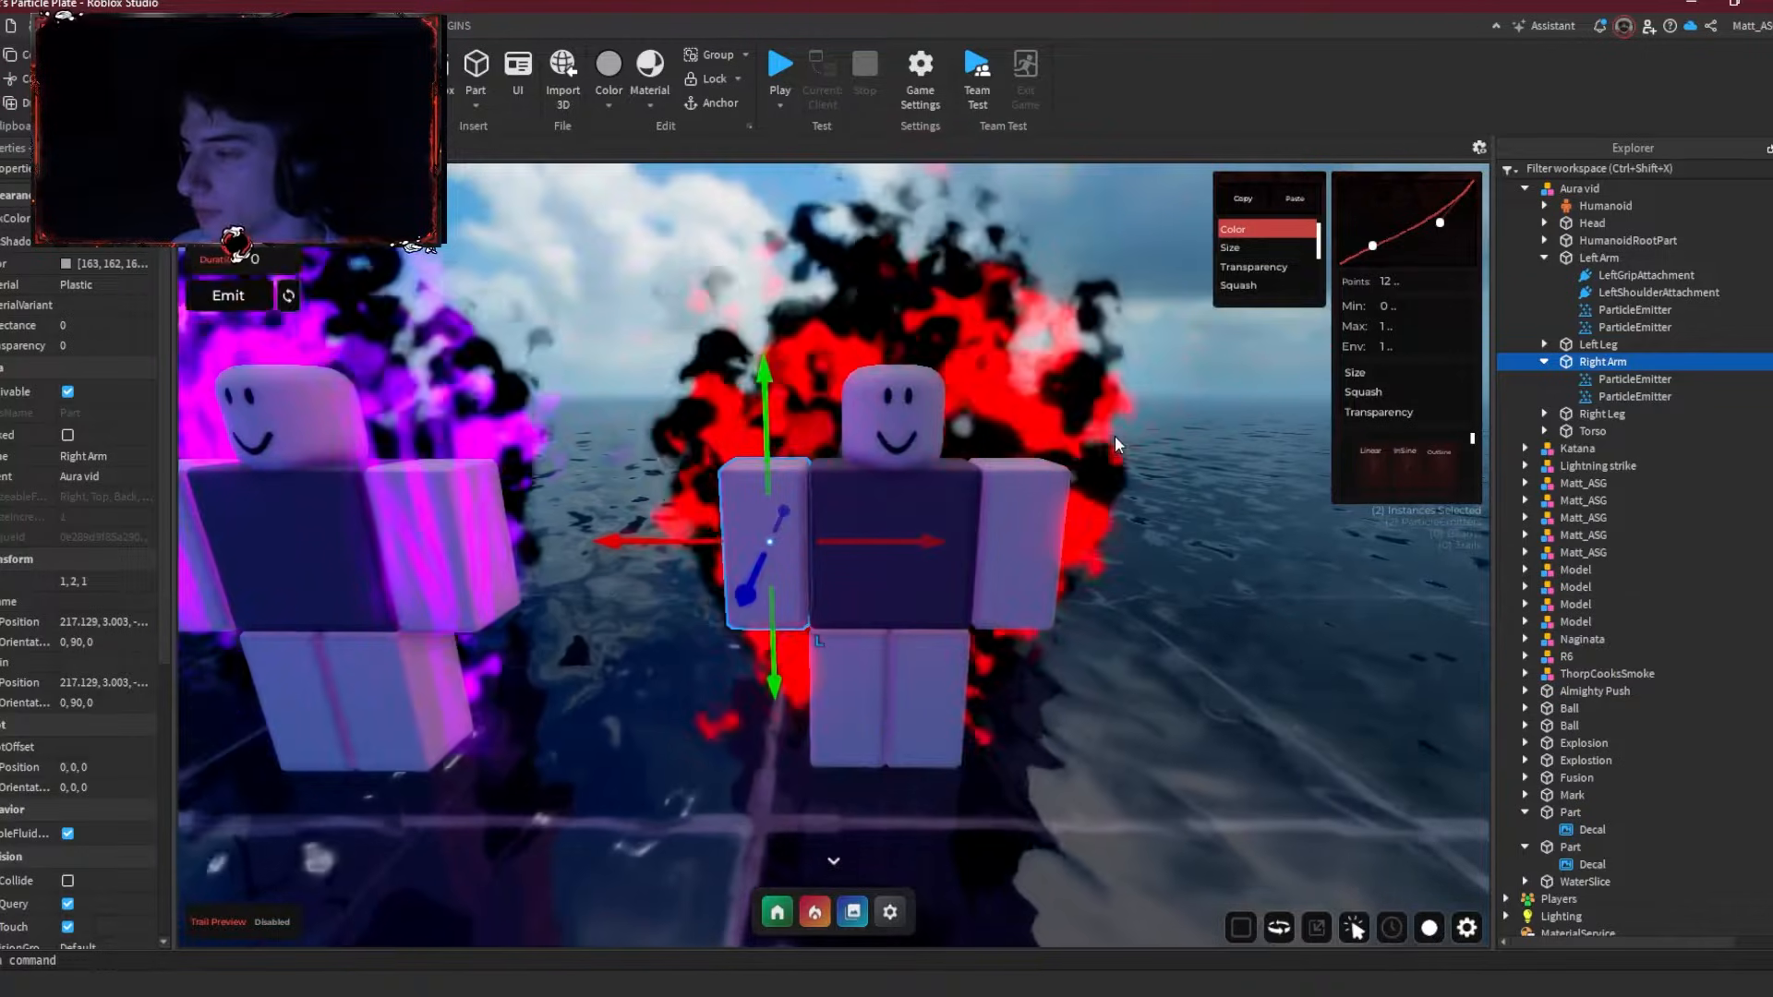
left_click(1640, 362)
type("at")
left_click(1566, 407)
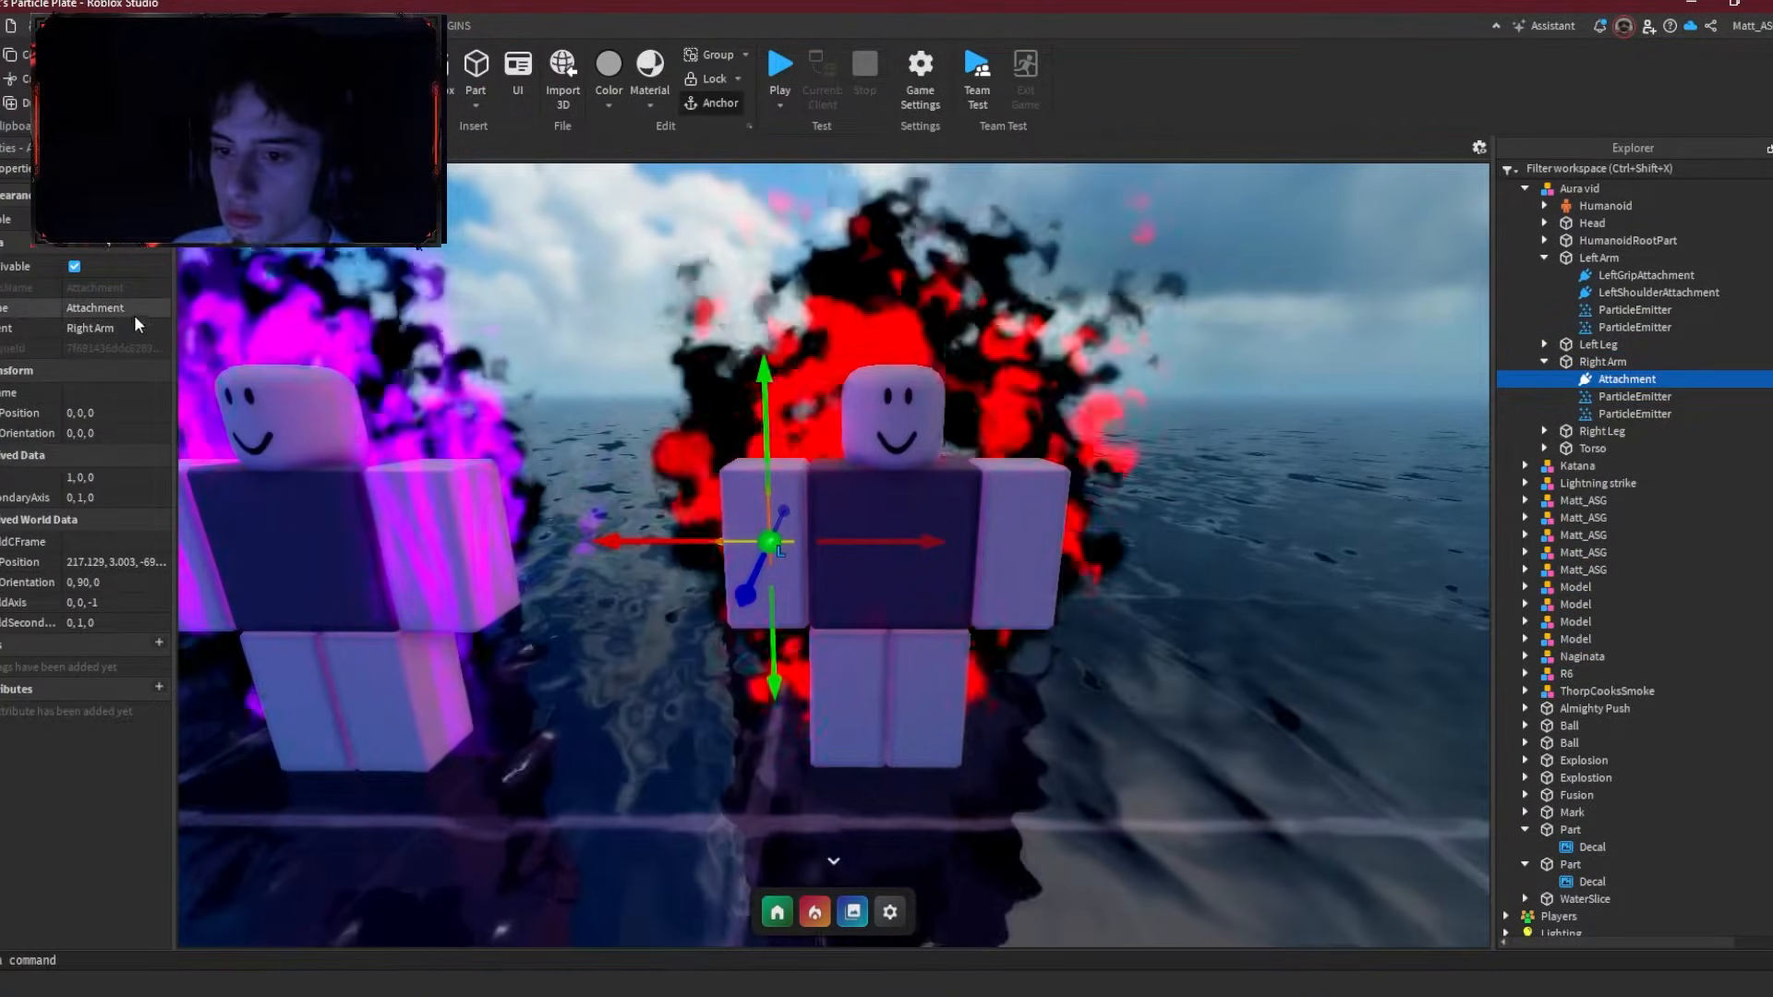
left_click(138, 307)
type("Bottom 1")
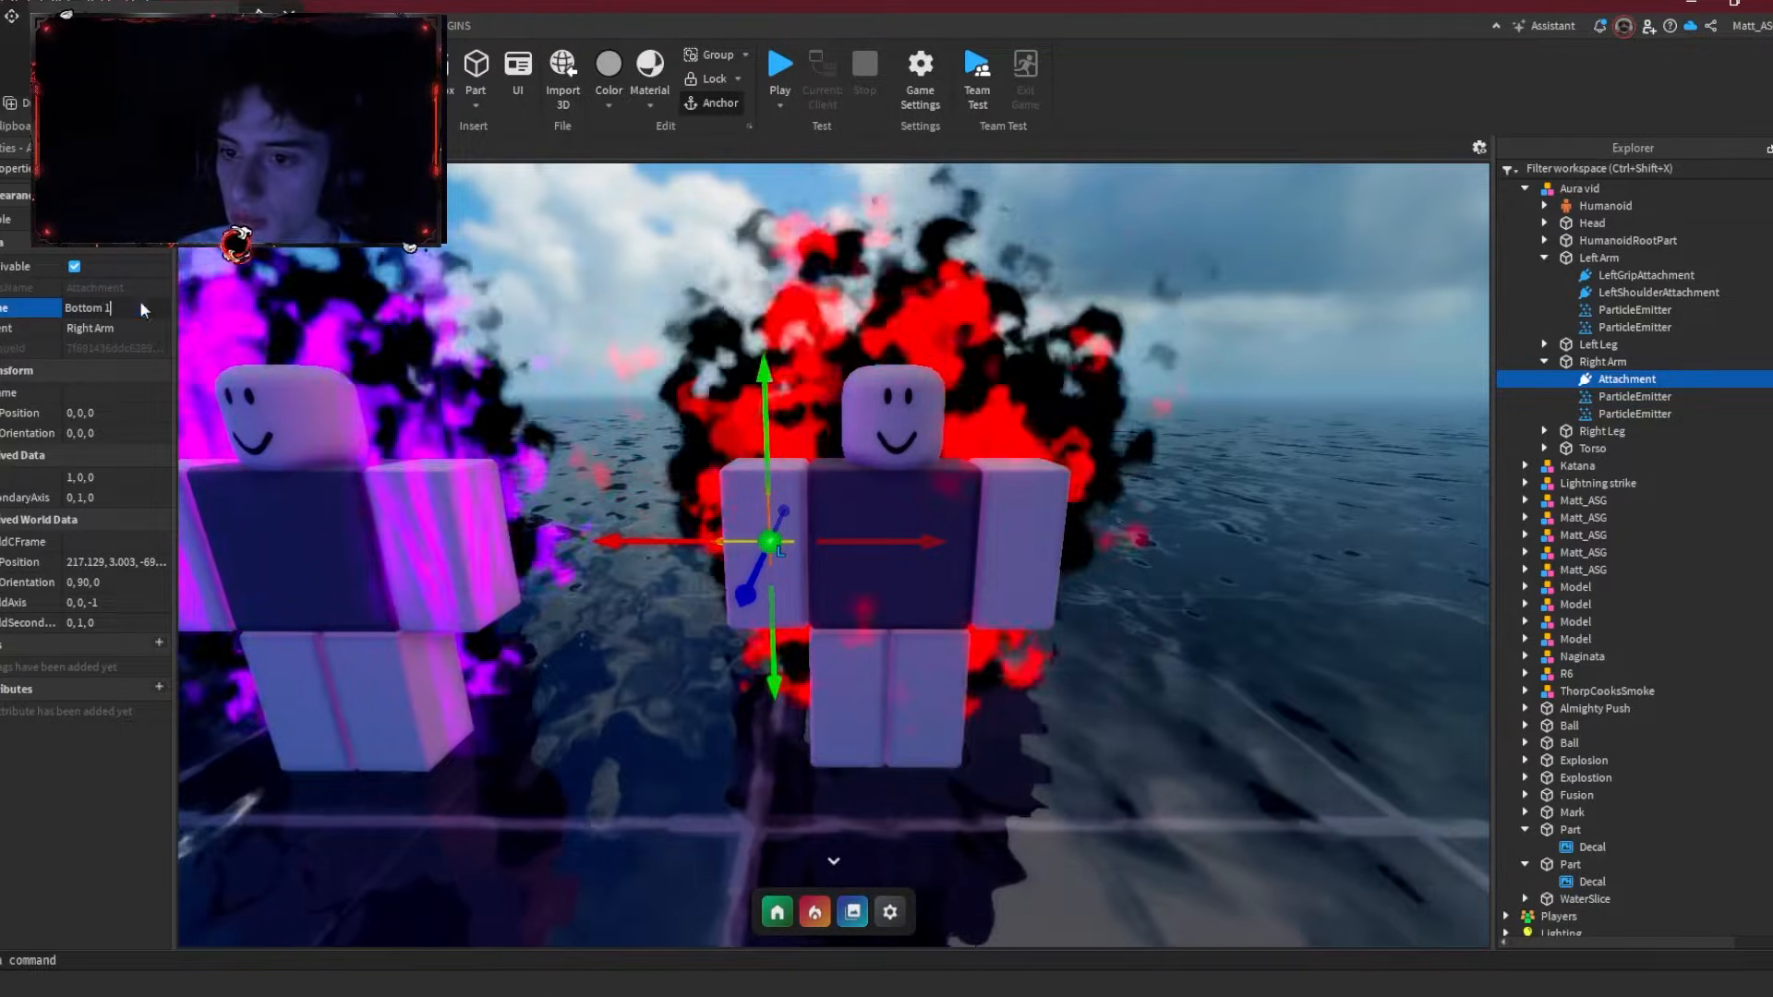
key("Return")
Step: Move the Bottom 1 attachment to the lower front edge of the right arm, at about 0, -0.956, -0.48
left_click_drag(768, 661, 770, 738)
right_click_drag(744, 710, 825, 675)
left_click_drag(954, 529, 1037, 527)
right_click_drag(1037, 530, 985, 384)
left_click_drag(759, 412, 762, 399)
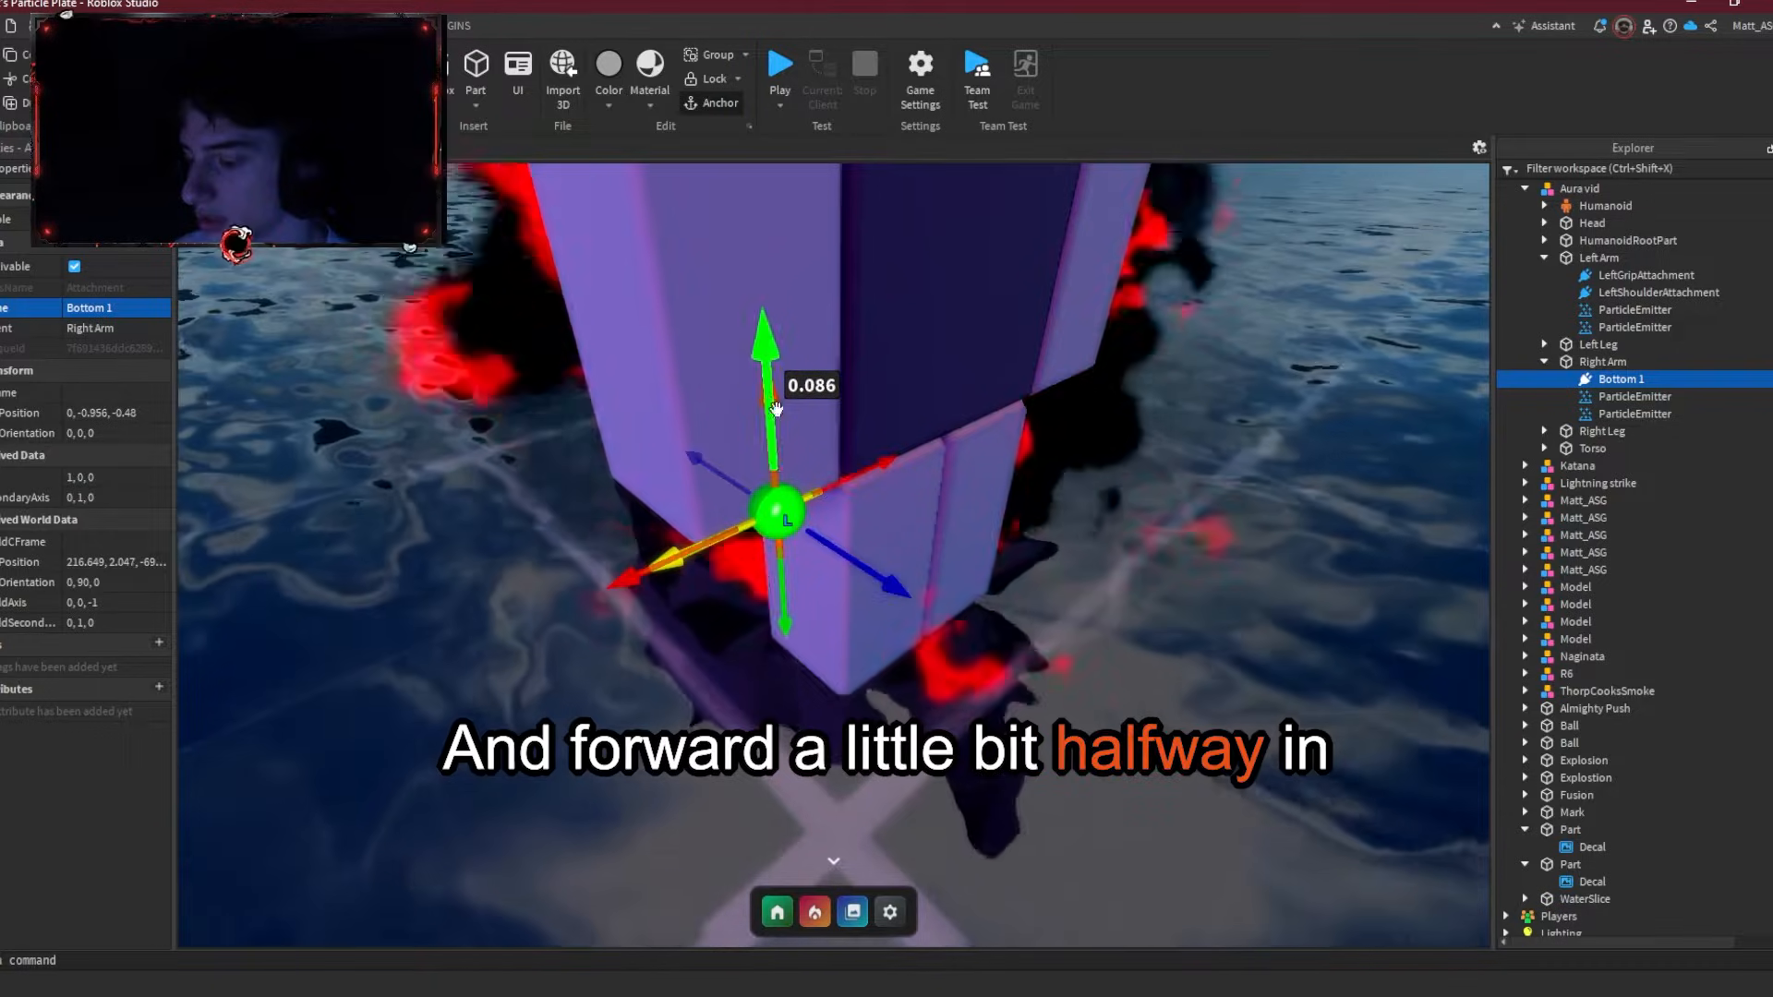
right_click_drag(981, 516, 984, 510)
Step: Duplicate the Bottom 1 attachment and rename the copy Top 1
key("ctrl+d")
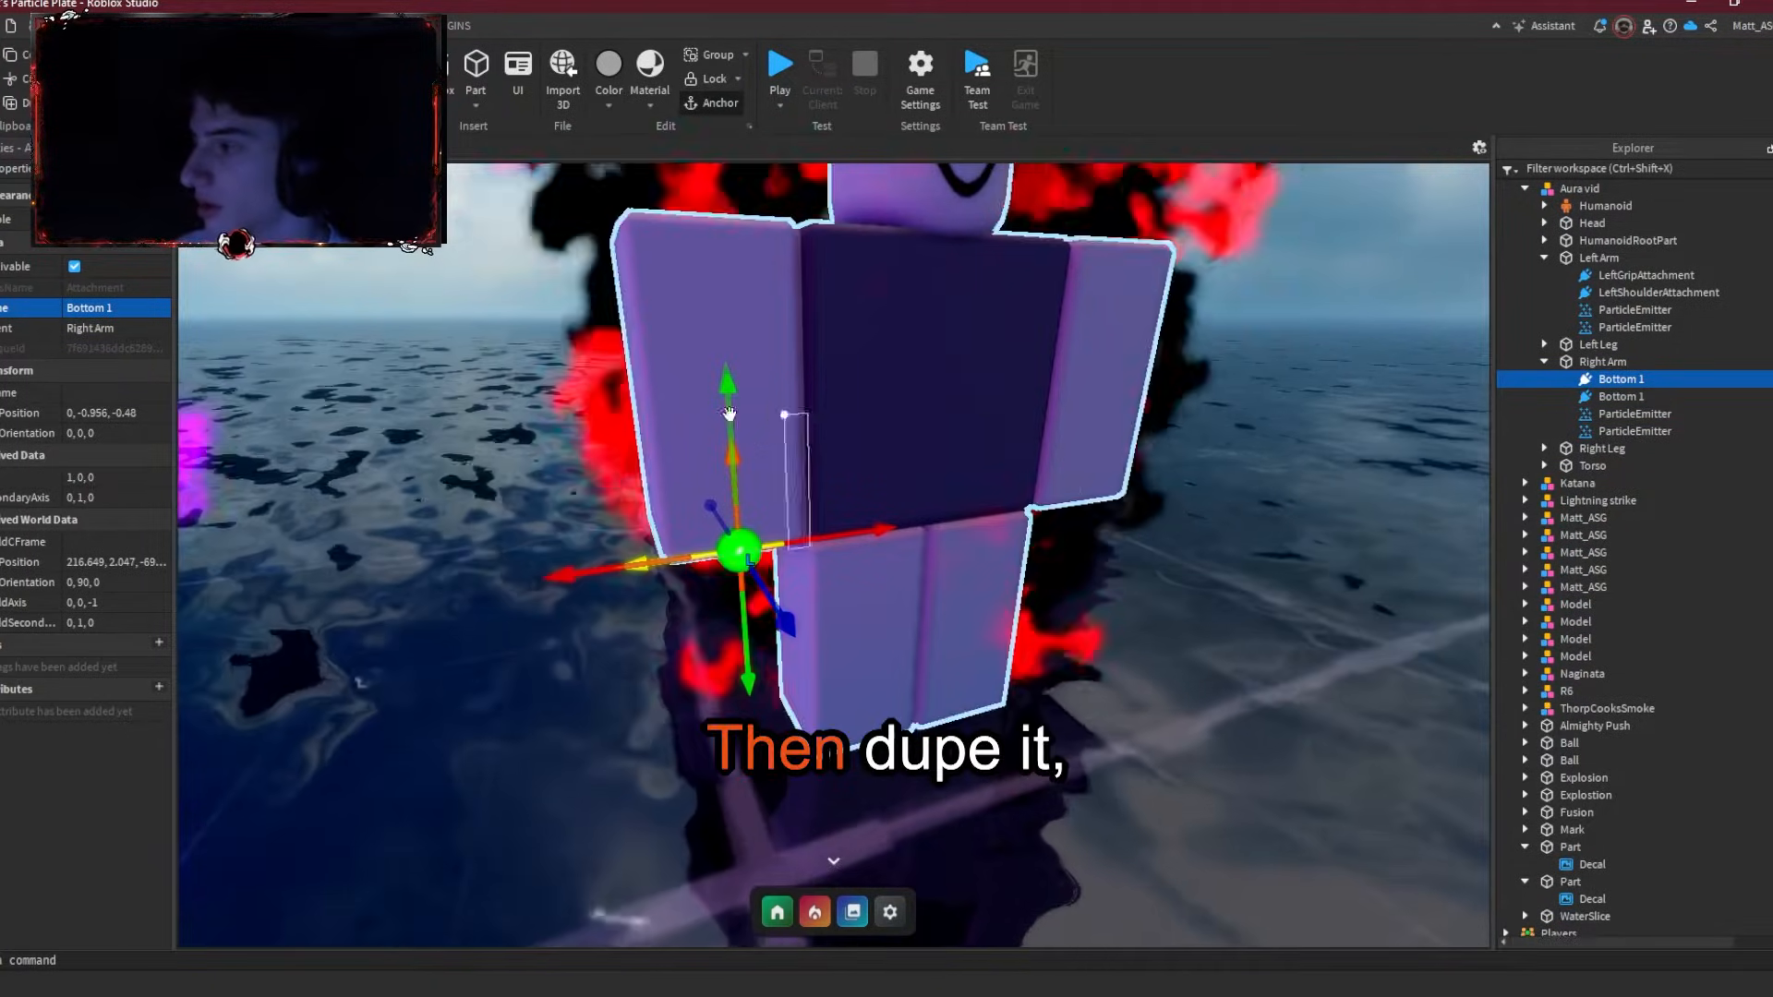
left_click(108, 309)
type("Top 1")
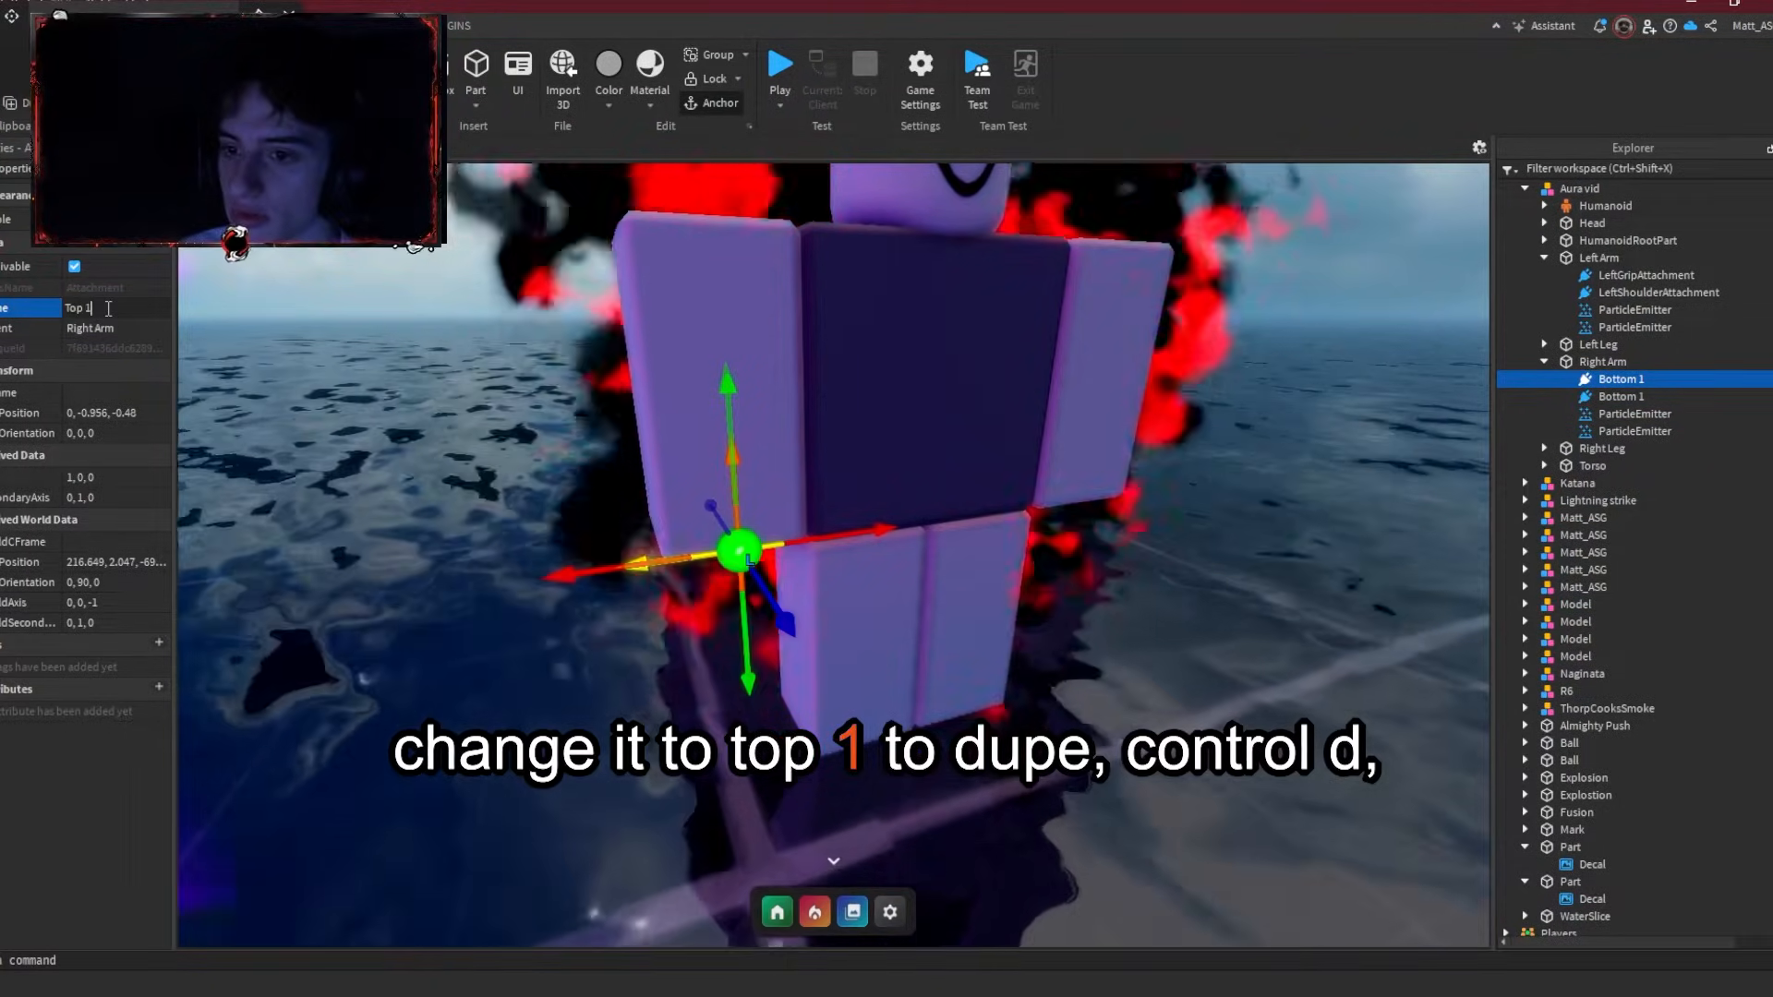
key("Return")
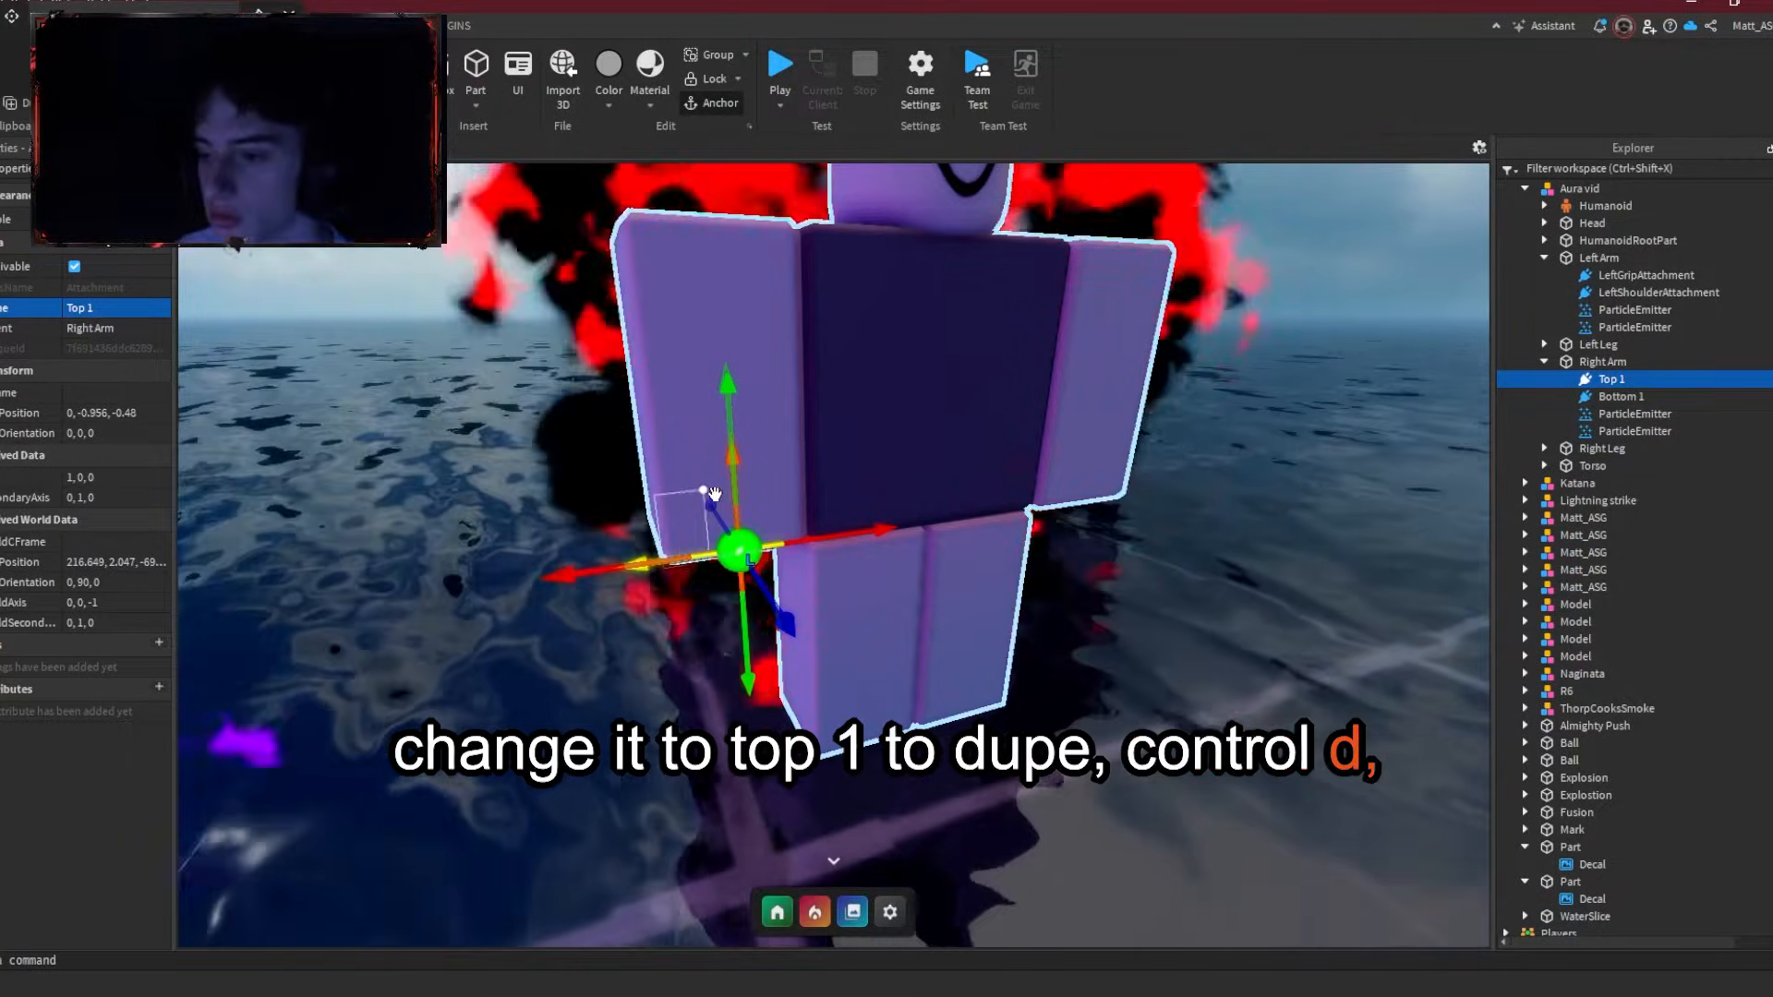
Step: Raise the Top 1 attachment about 2.88 studs, to beside the character's head
key("s")
right_click_drag(712, 495, 717, 502)
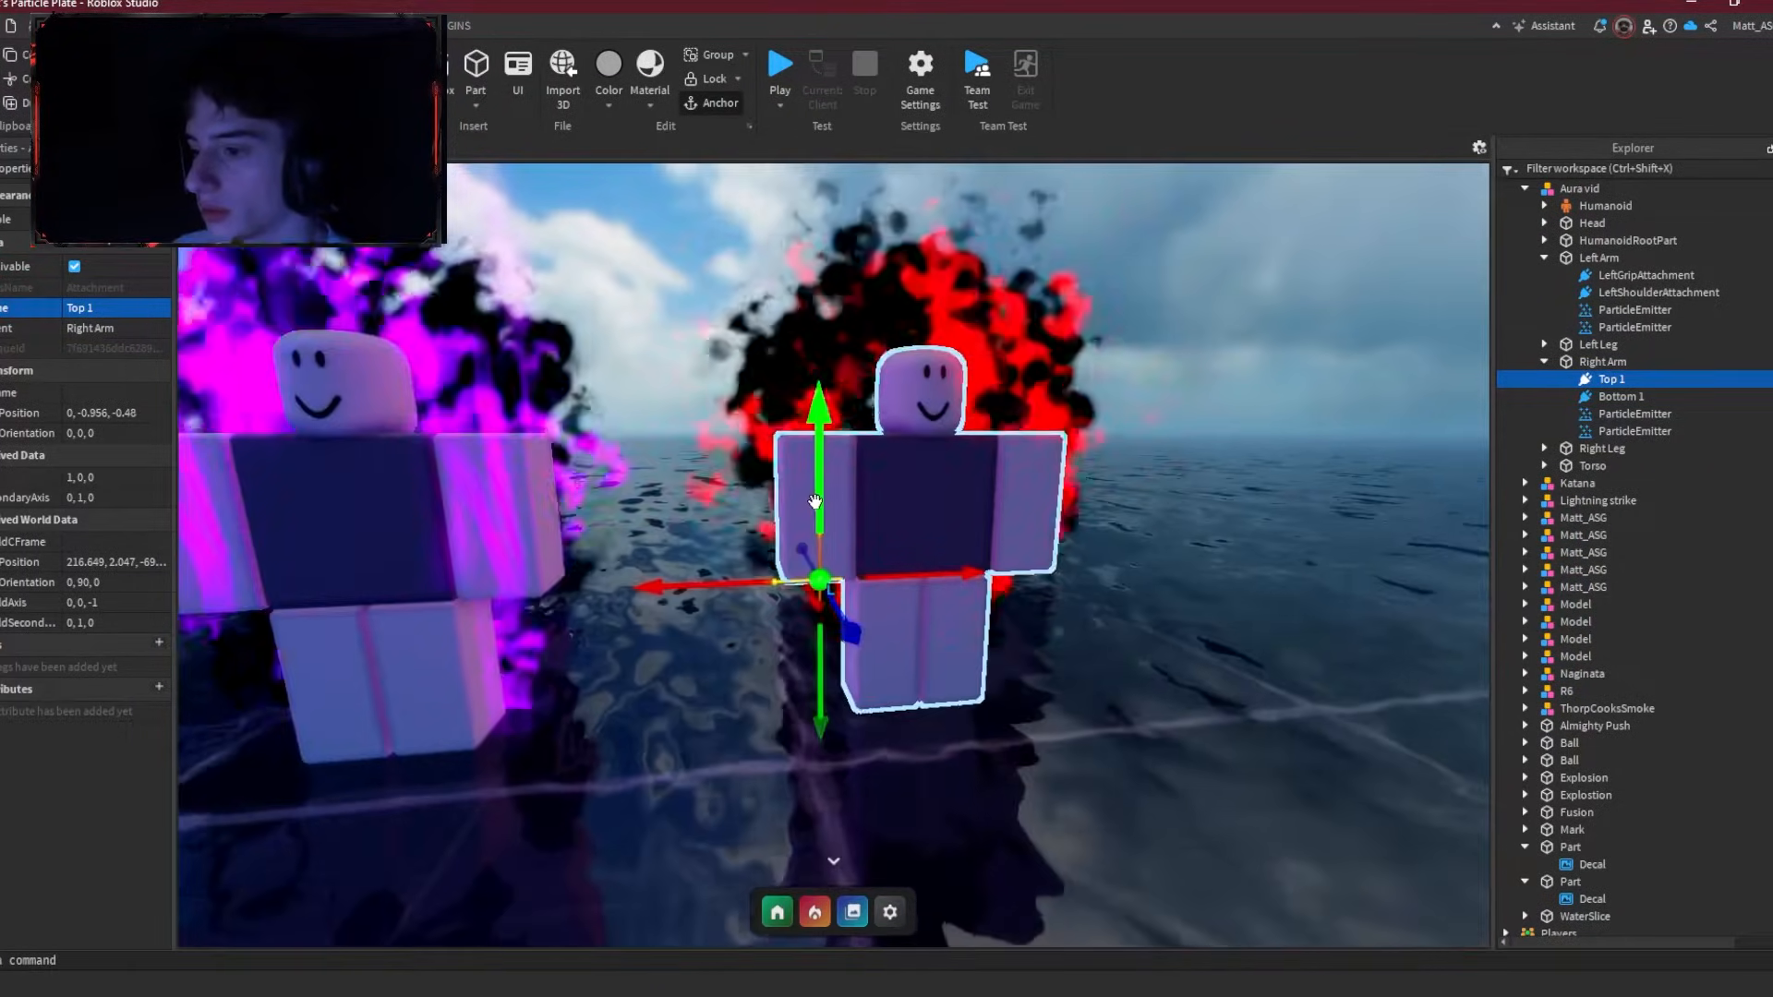
left_click_drag(808, 486, 829, 274)
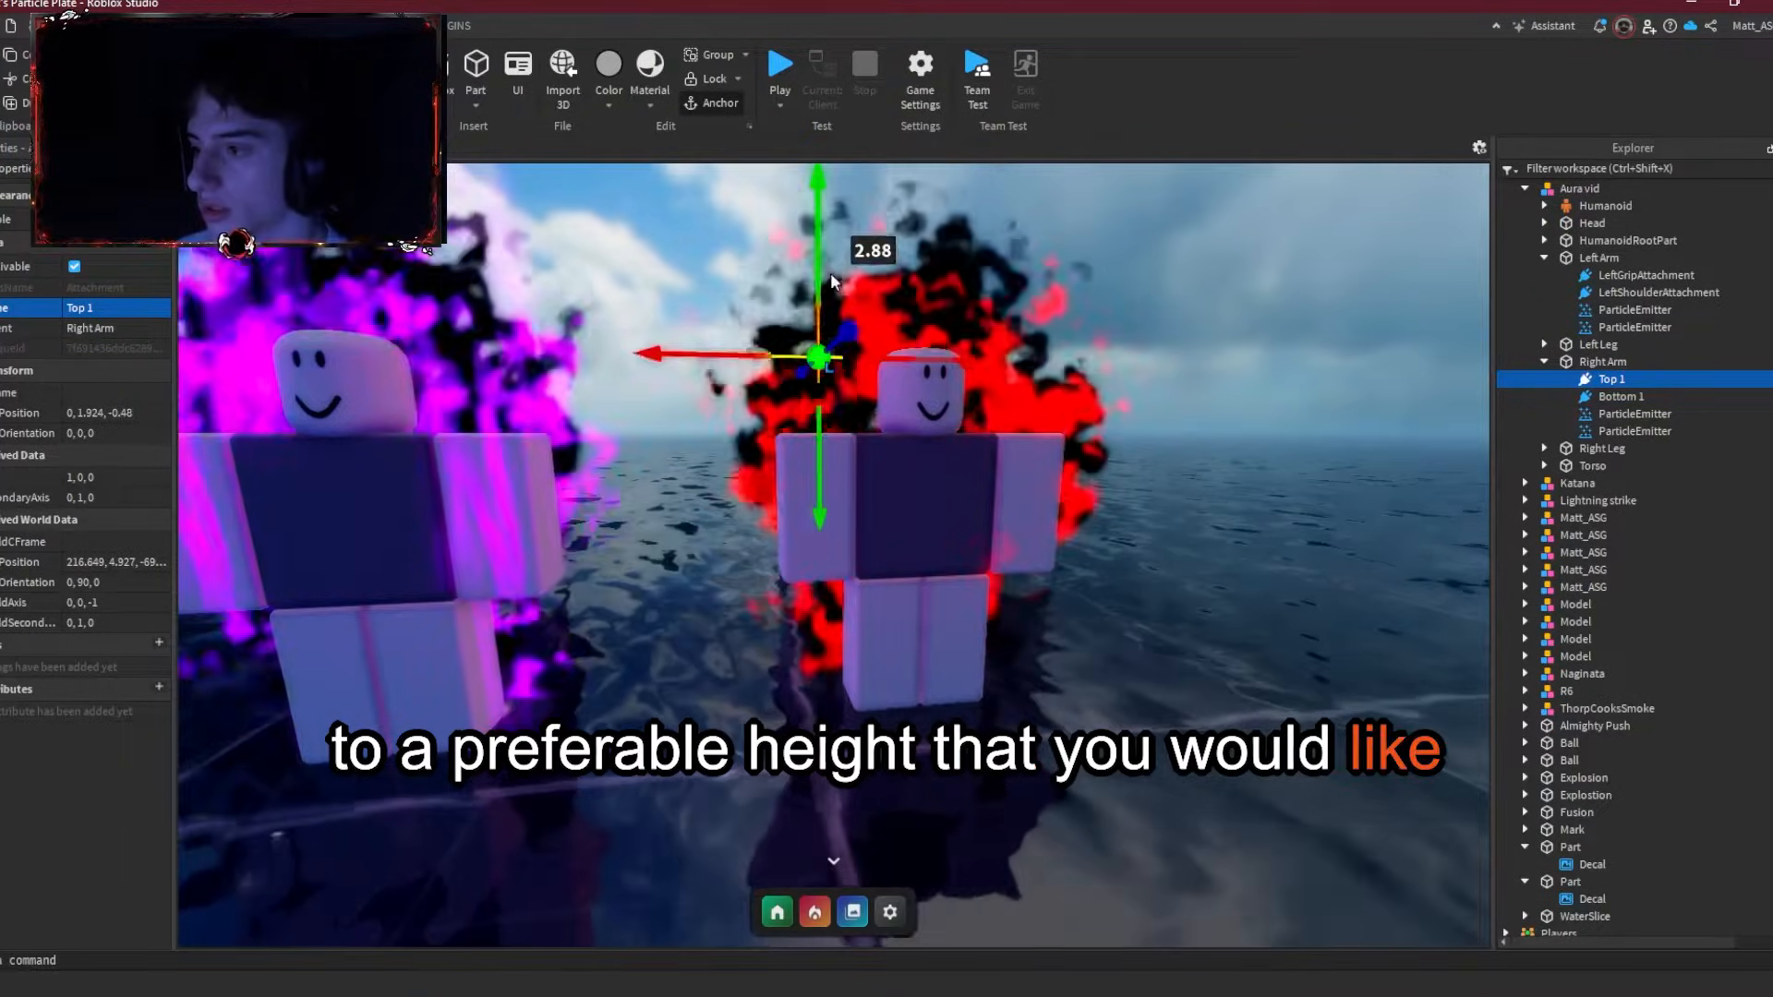
Step: Add a Beam inside the Bottom 1 attachment and select it
left_click(1654, 395)
left_click(1659, 396)
type("be")
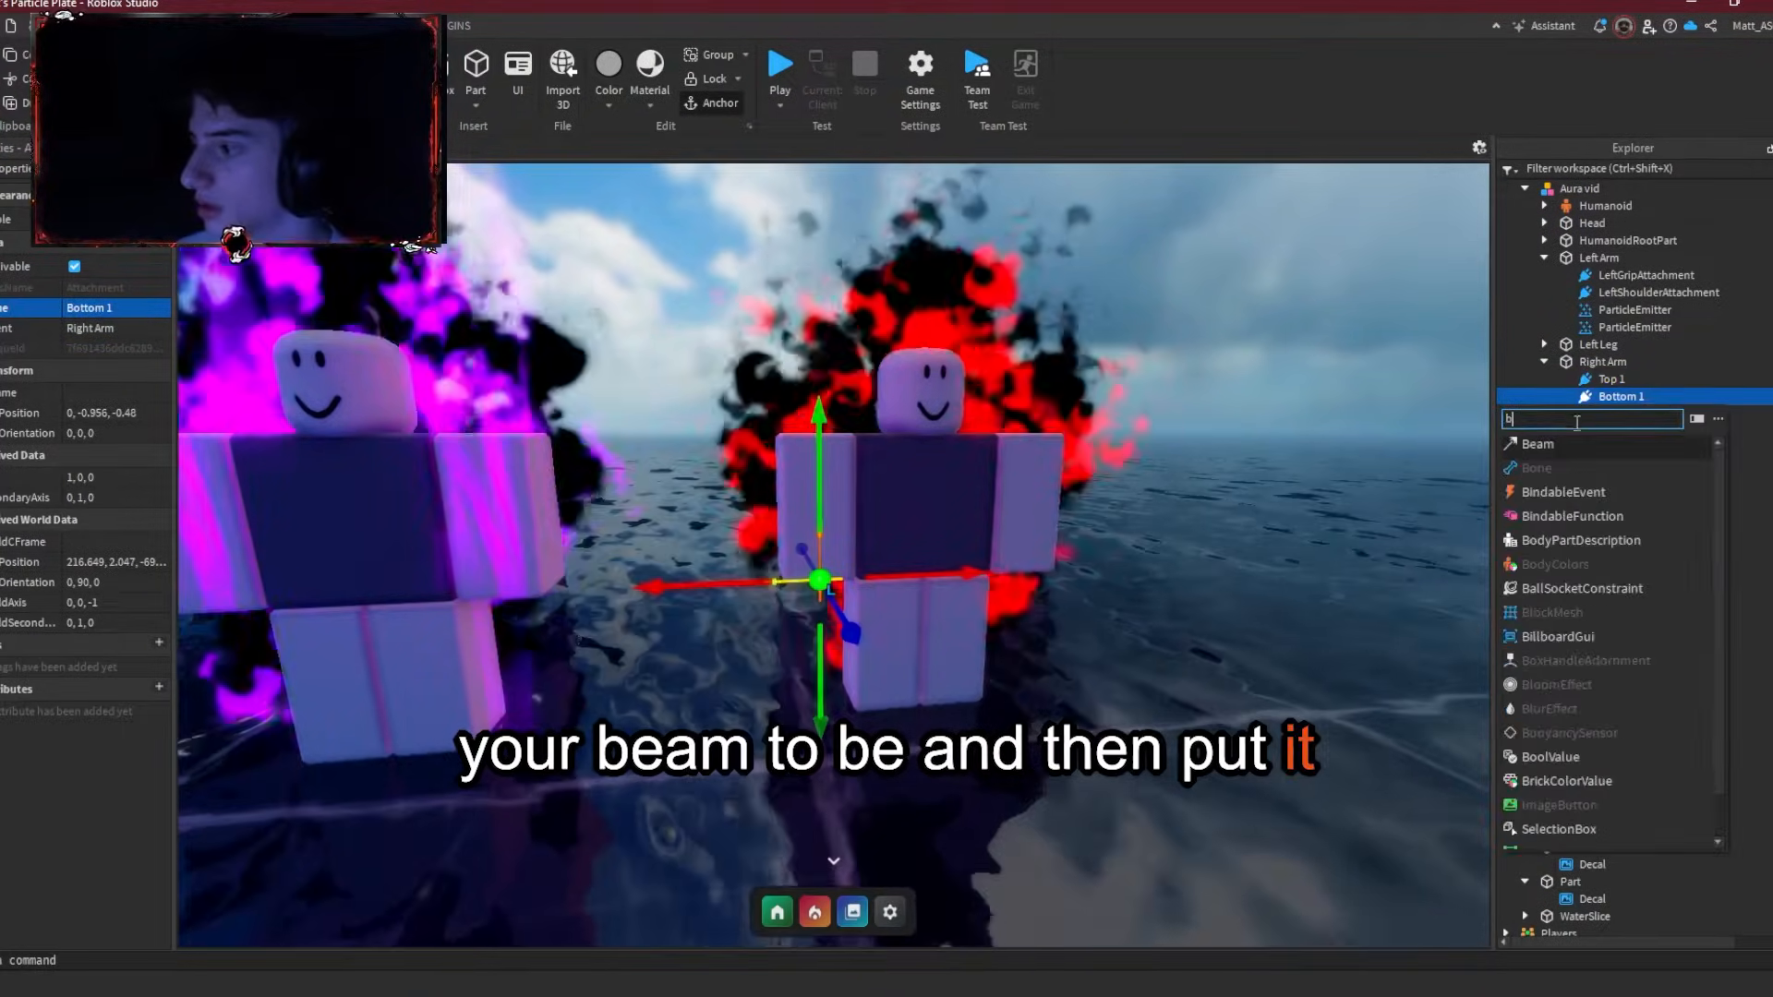
left_click(1584, 442)
left_click(1621, 415)
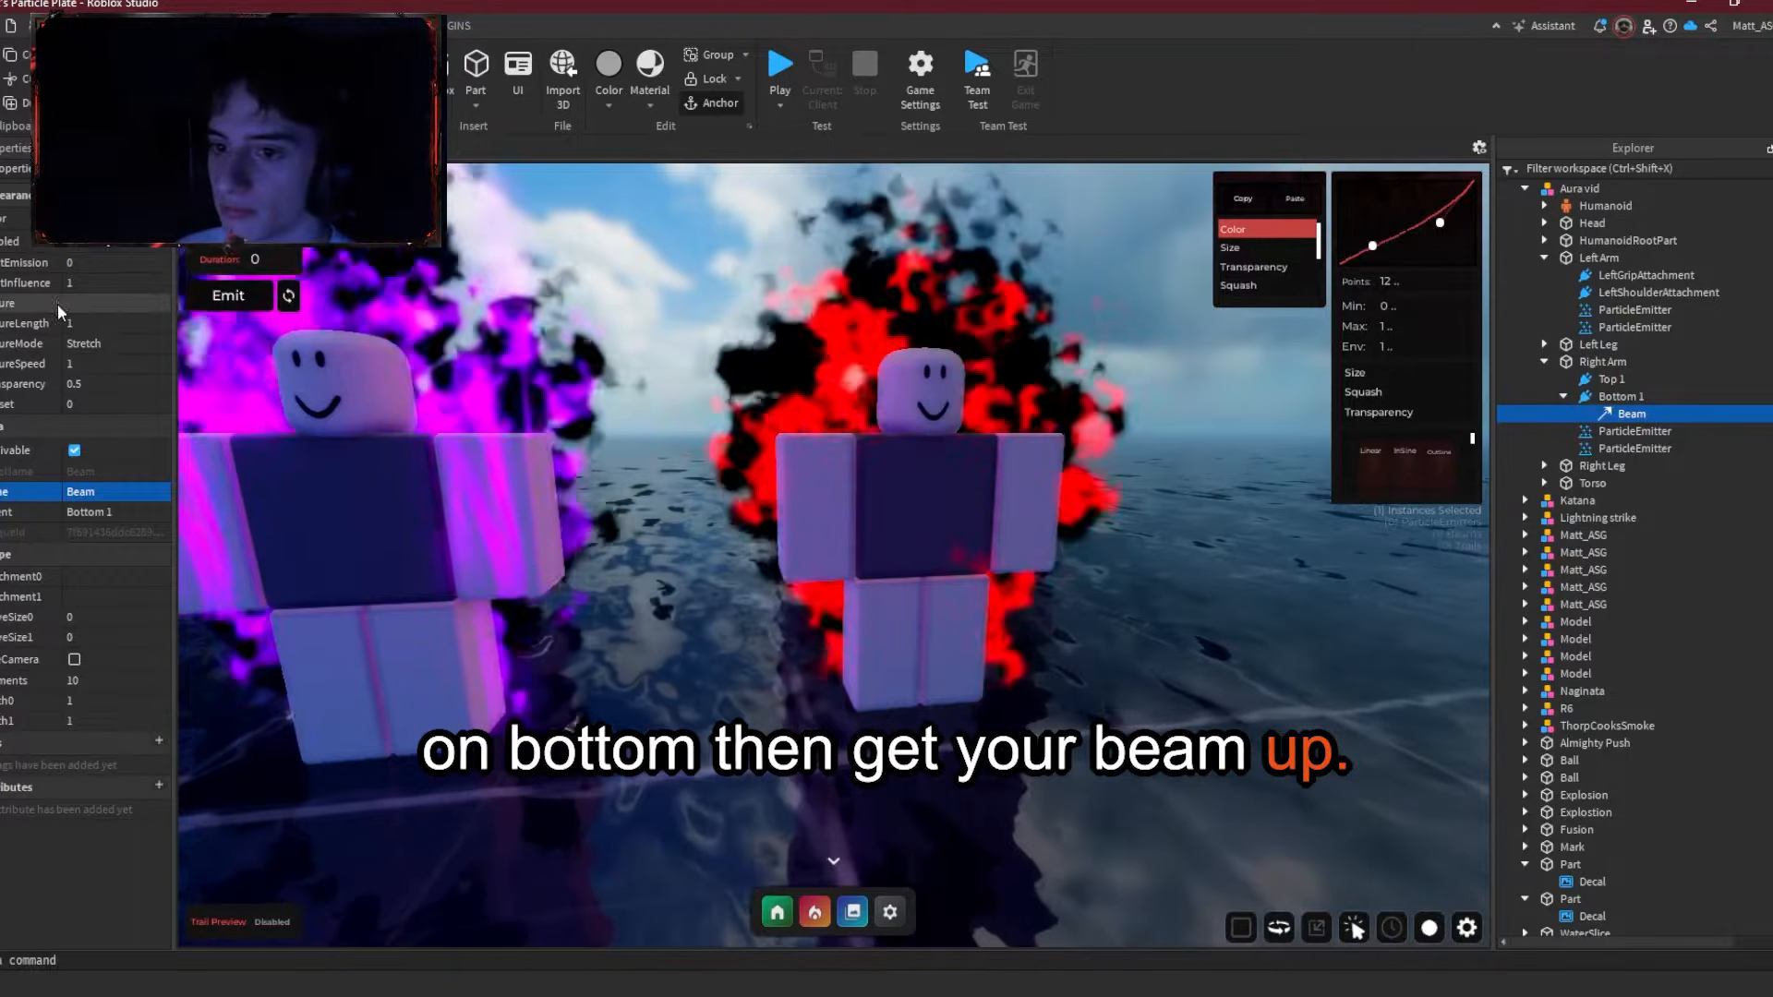
Step: Select the decal on the red part nearest the purple character and copy its texture ID
right_click_drag(466, 472, 519, 479)
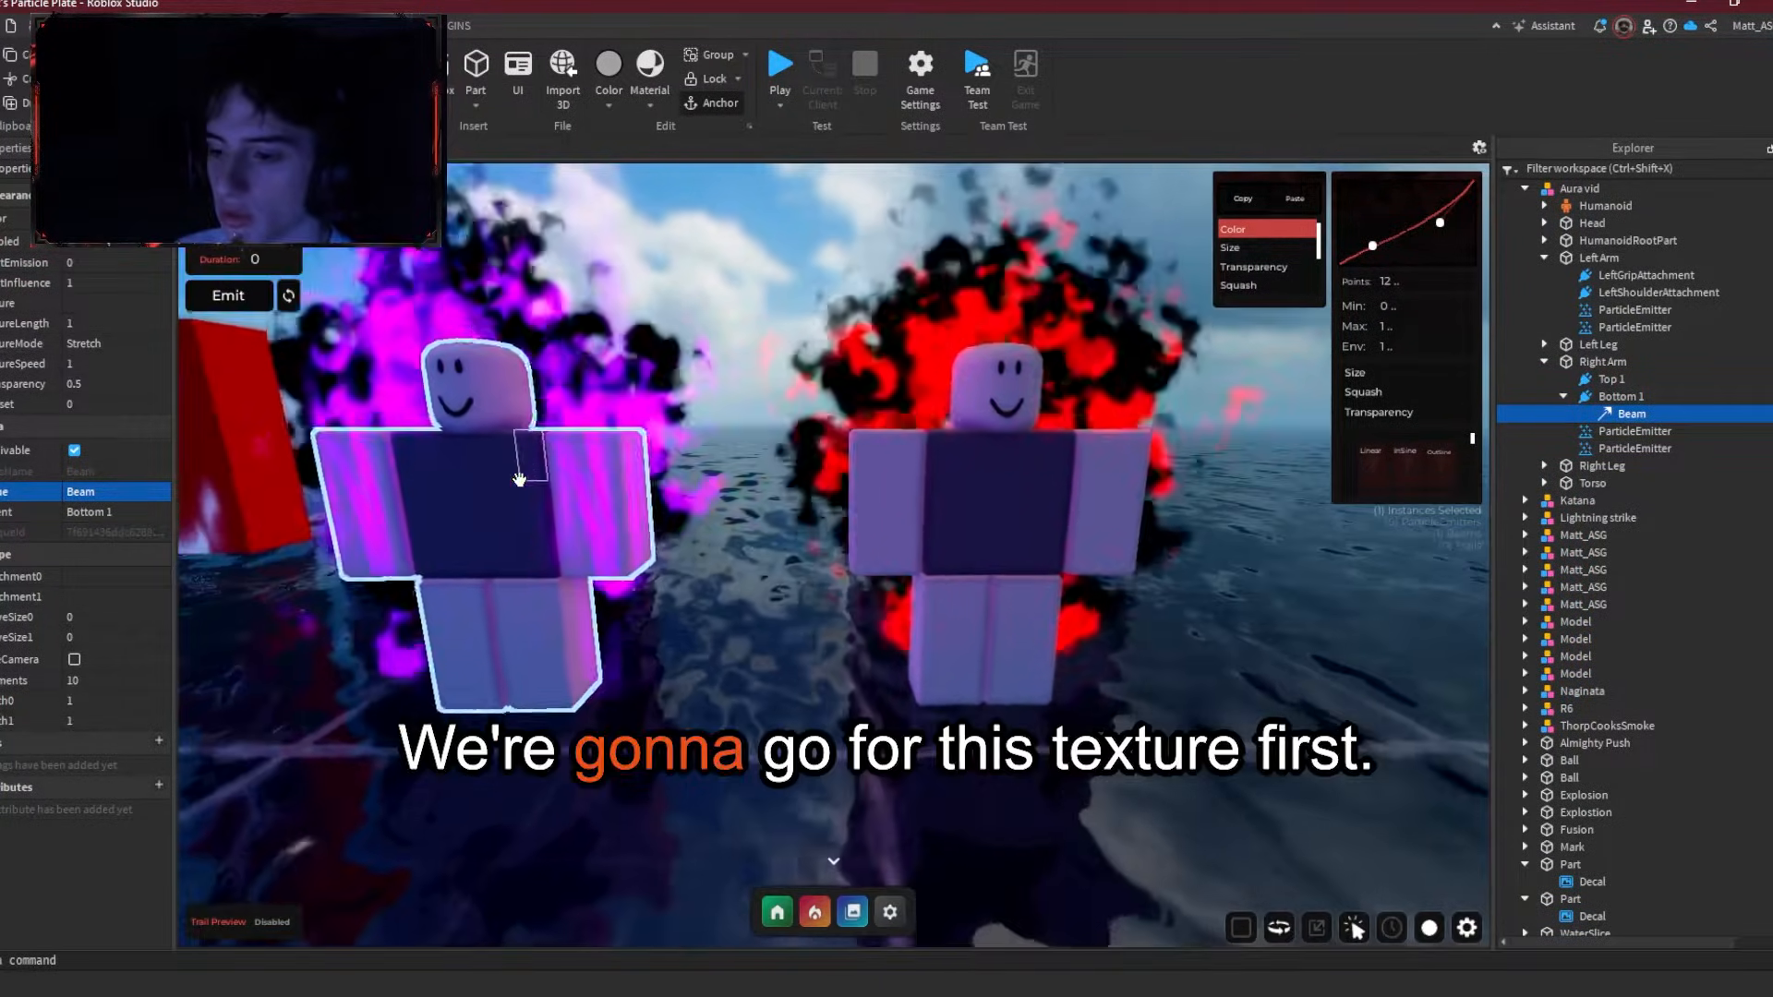
scroll(574, 437, "up", 3)
left_click(595, 407)
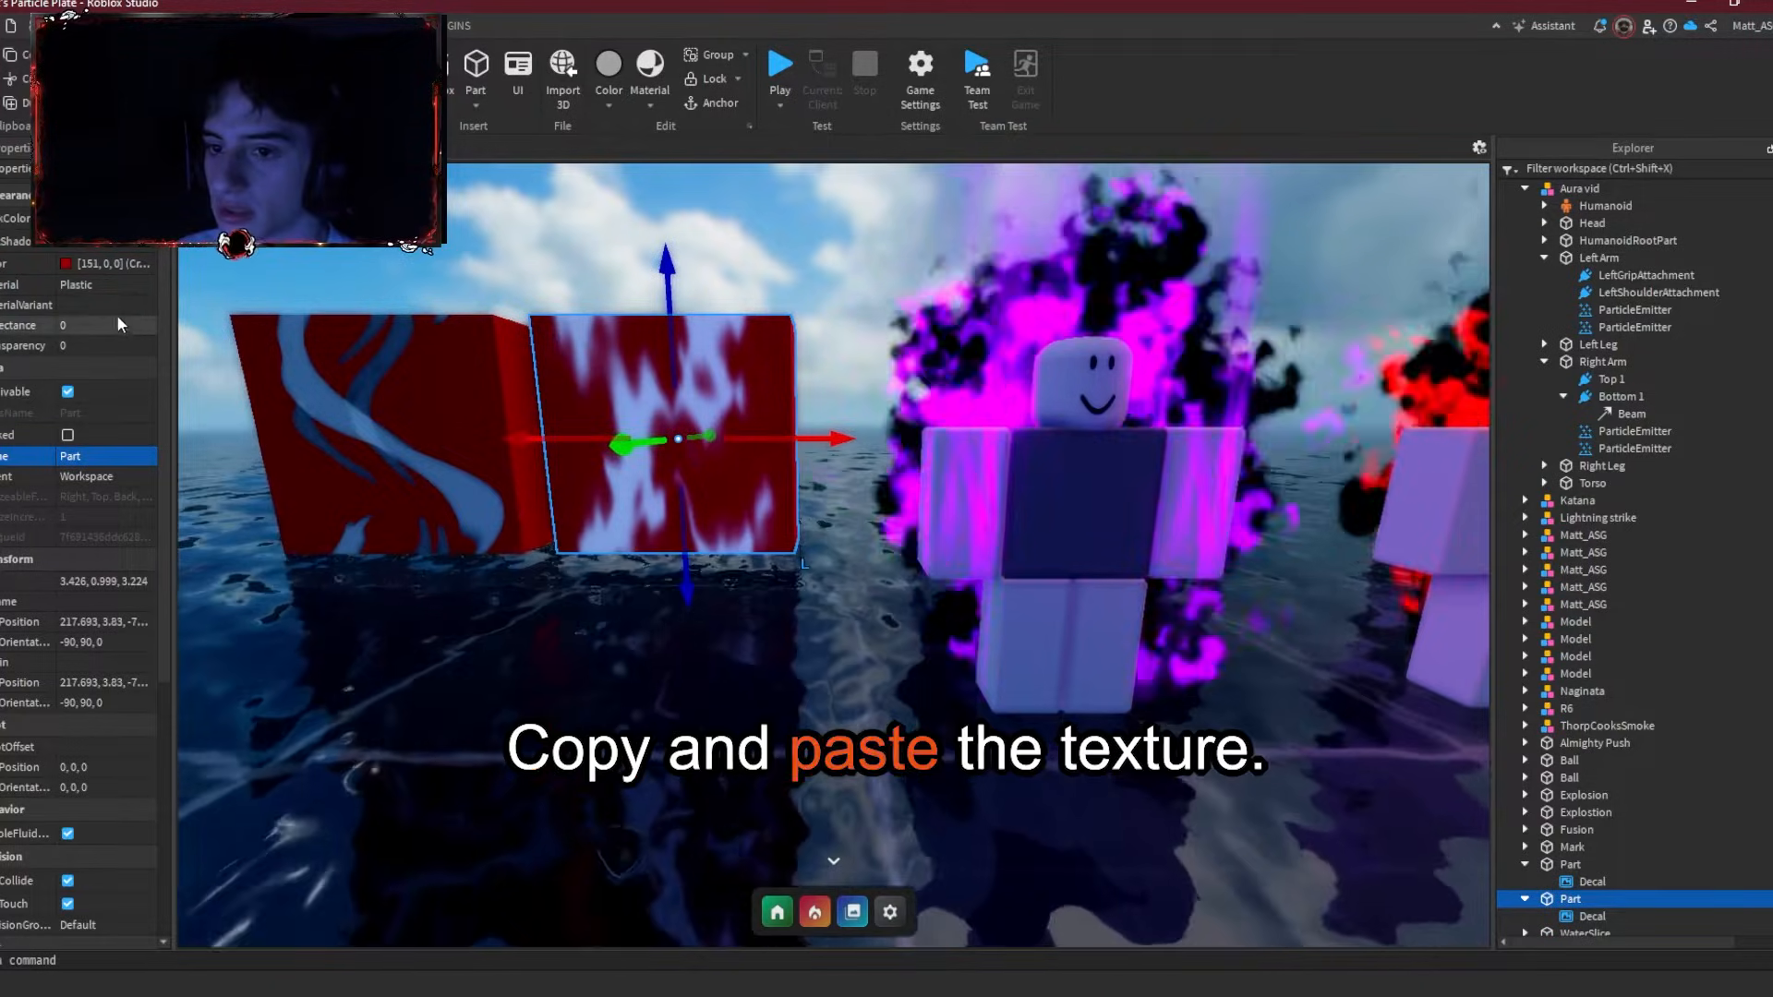
left_click(637, 399)
left_click(139, 240)
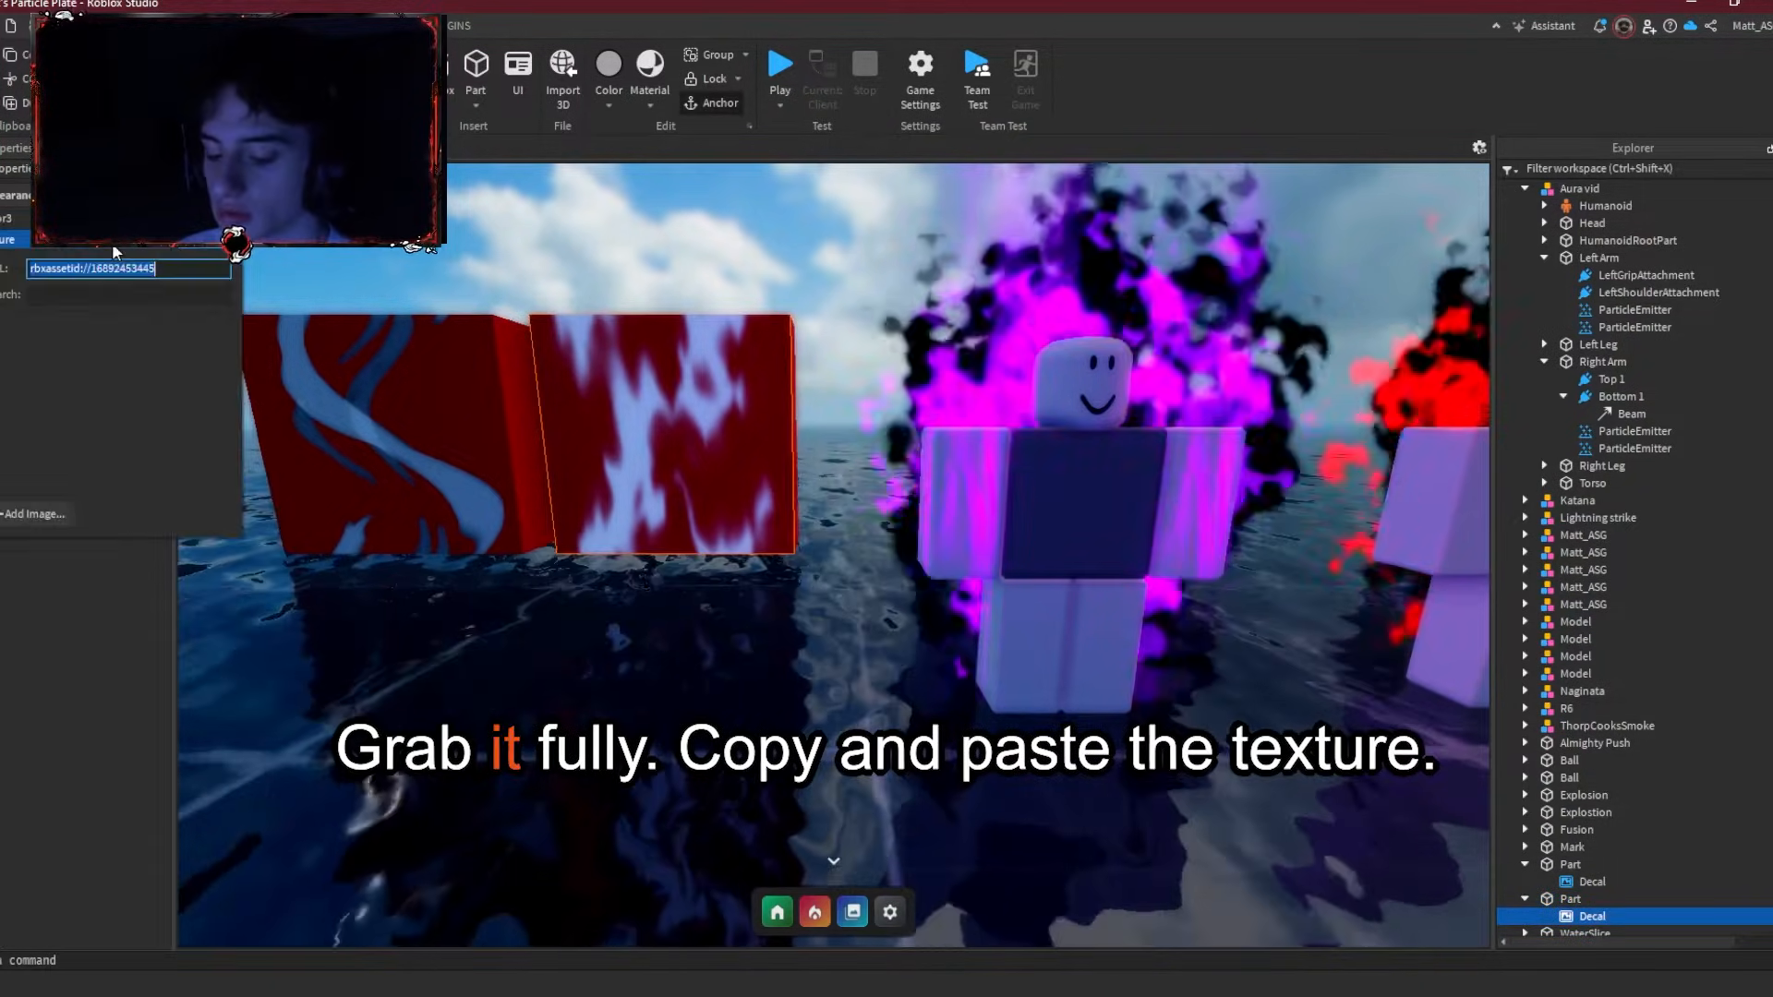
right_click_drag(738, 404, 847, 415)
key("d")
left_click(834, 862)
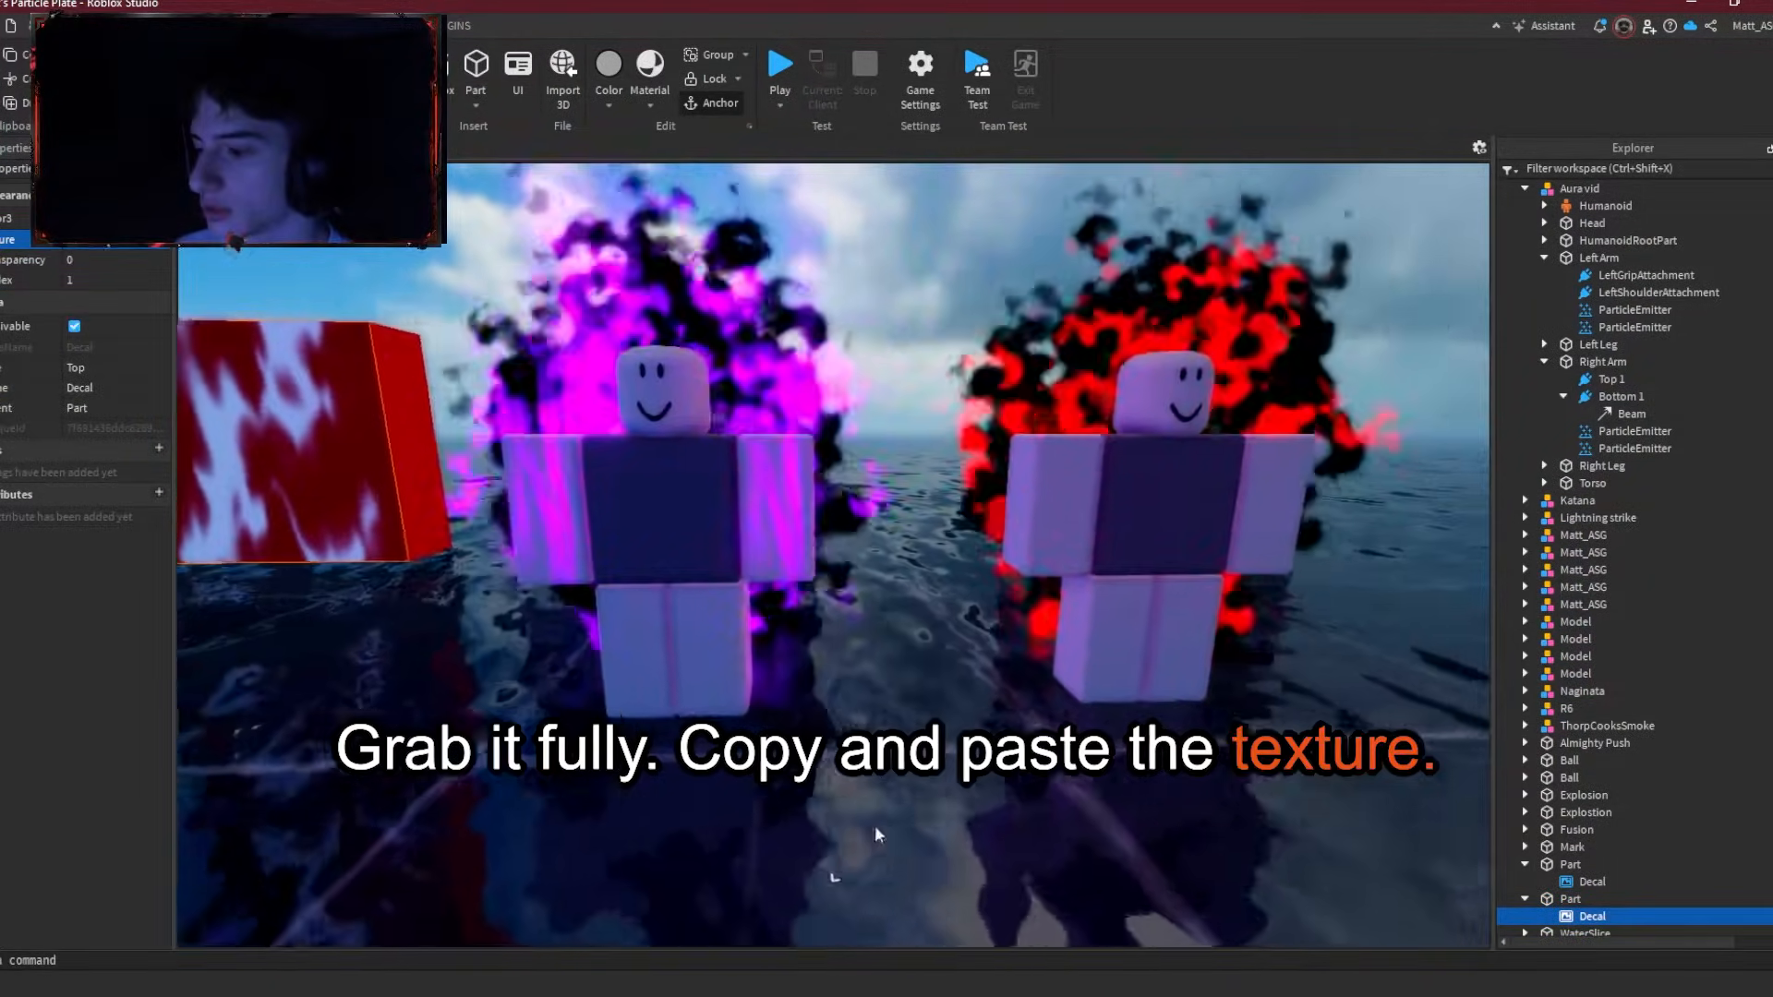
key("d")
left_click(1614, 413)
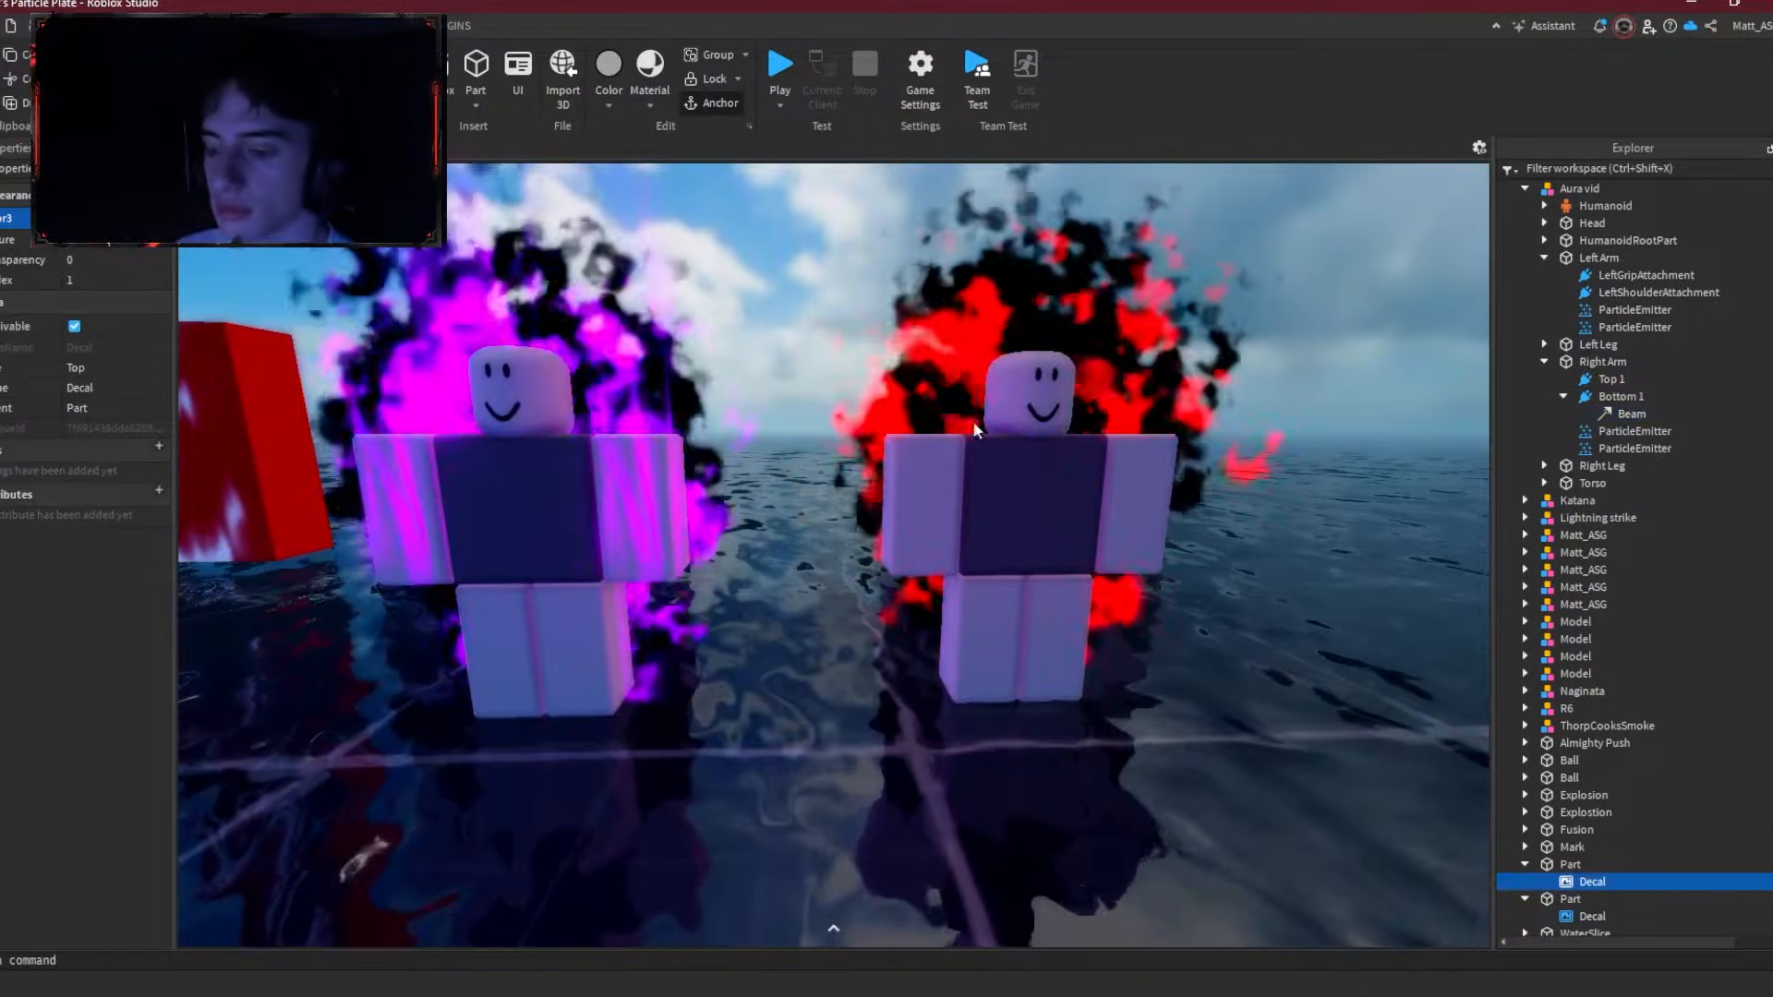
left_click(135, 306)
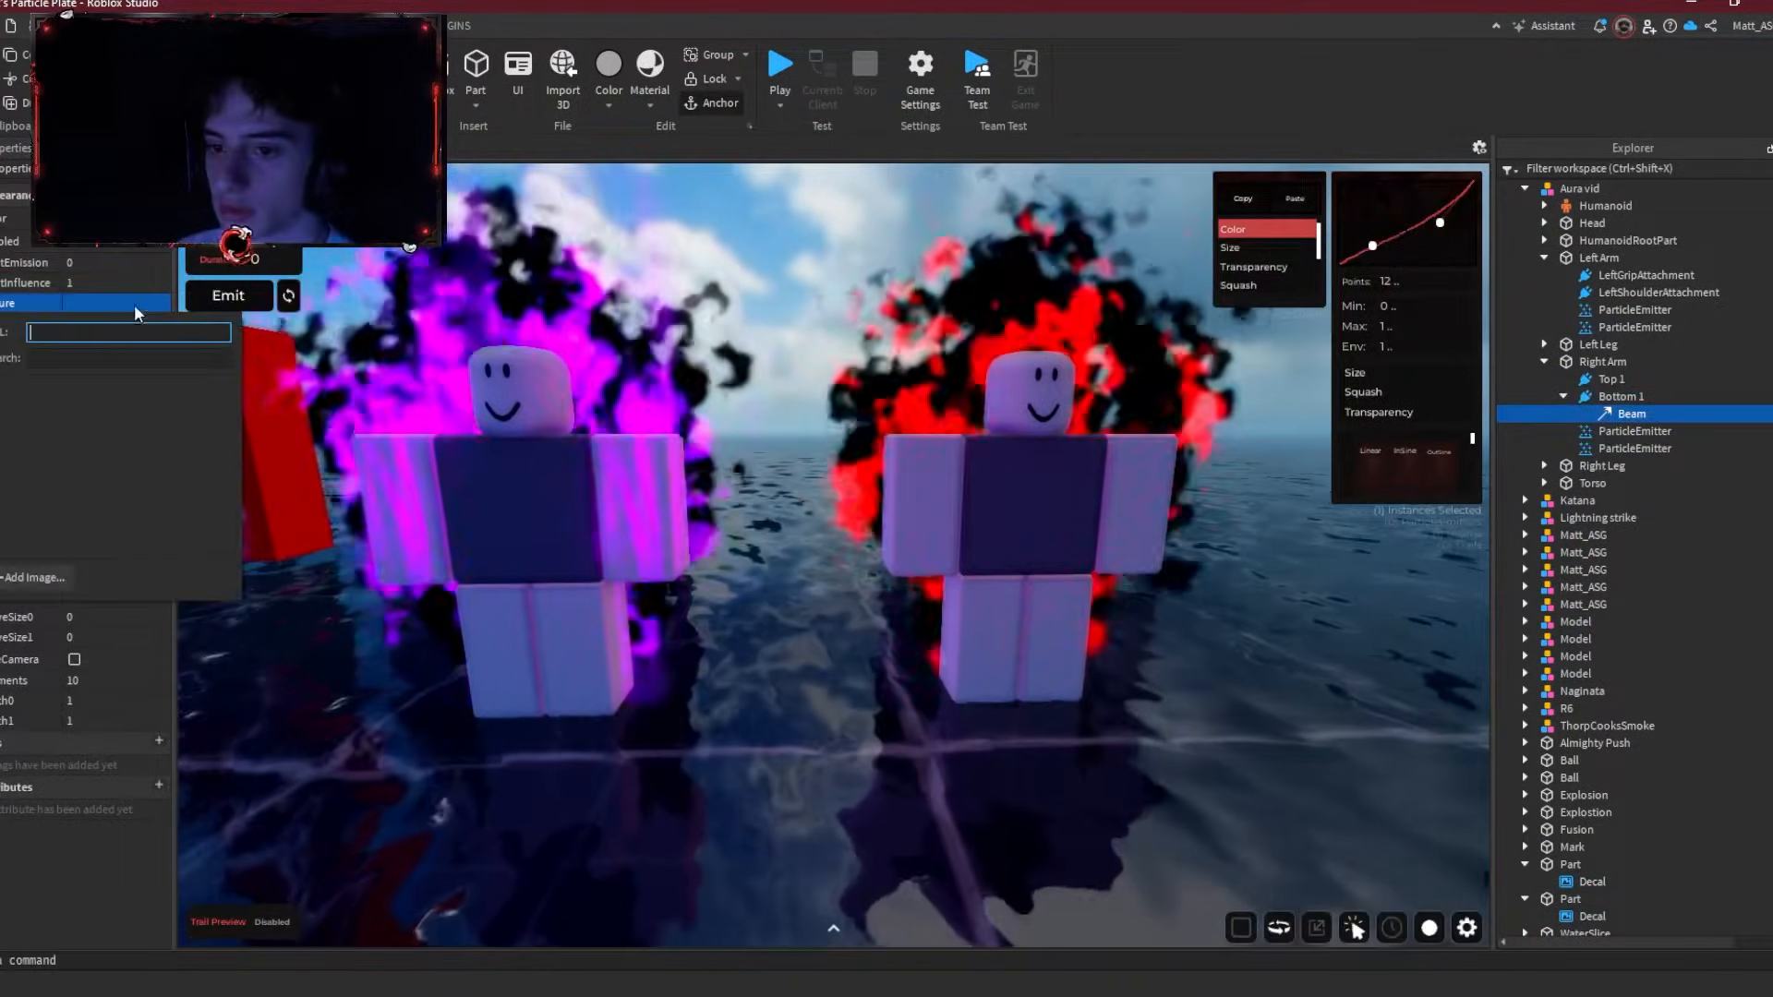
key("Return")
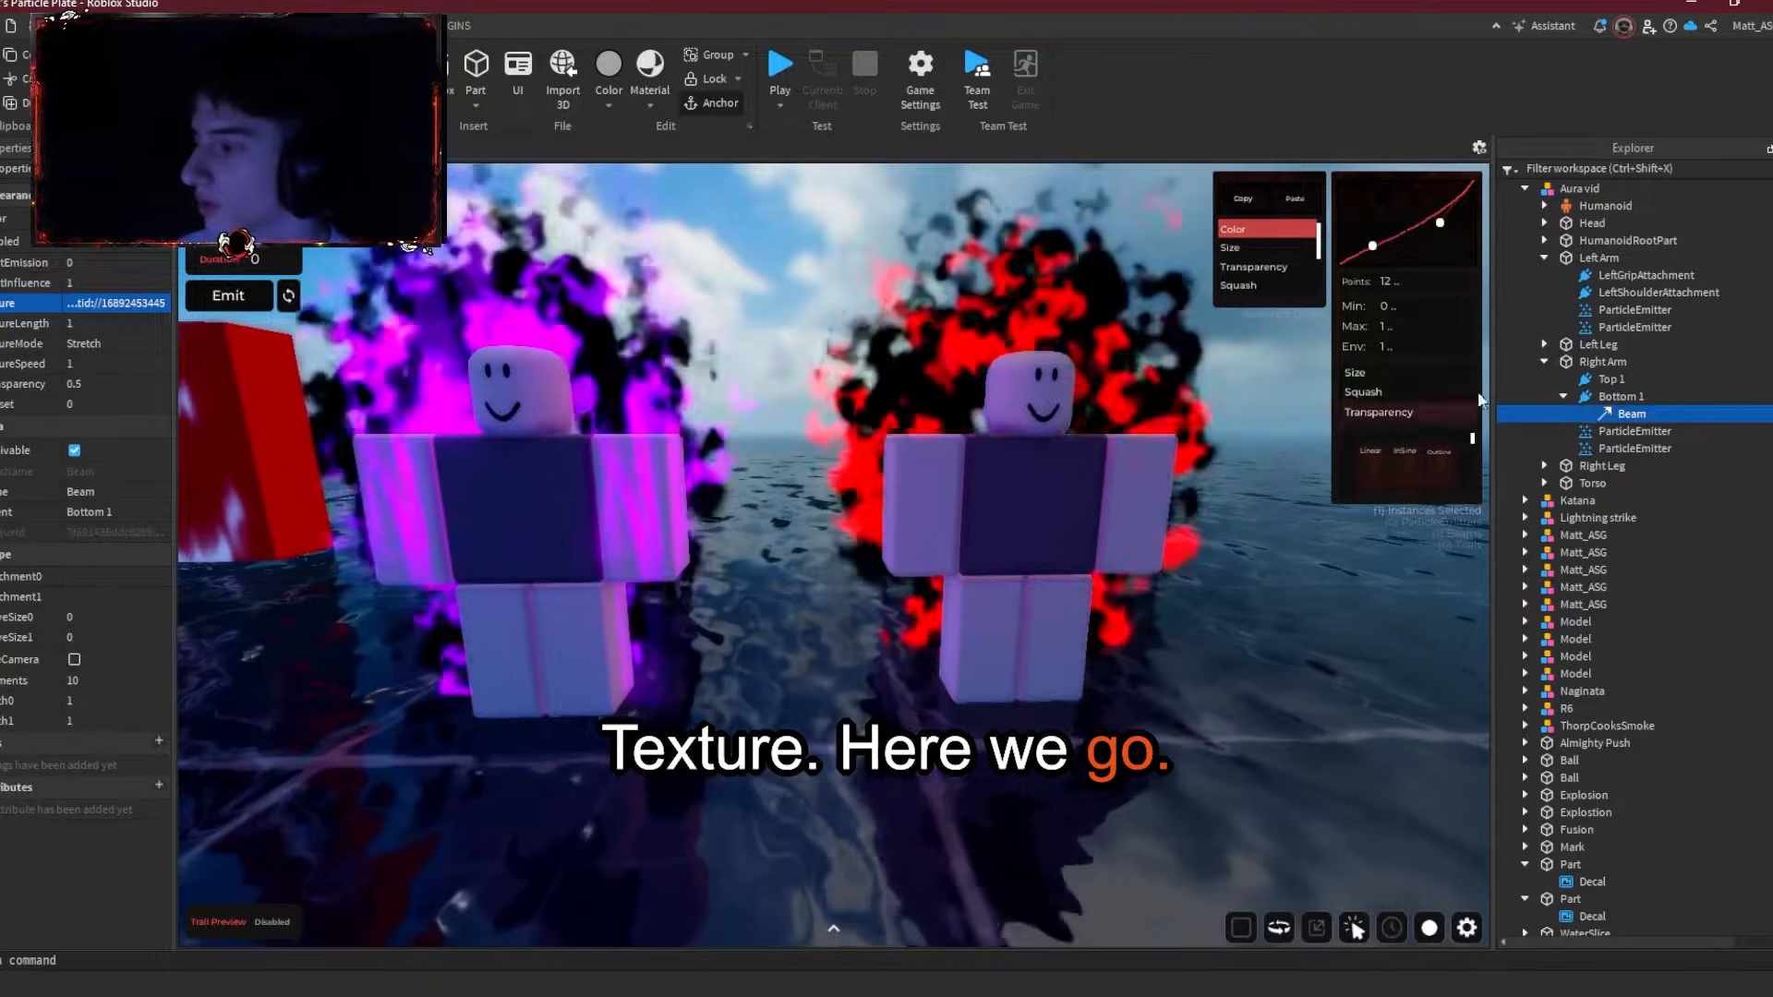
Step: Set the orientation of the Top 1 and Bottom 1 attachments to X 90 and Y 90
left_click(1620, 396)
left_click(1612, 379, "ctrl")
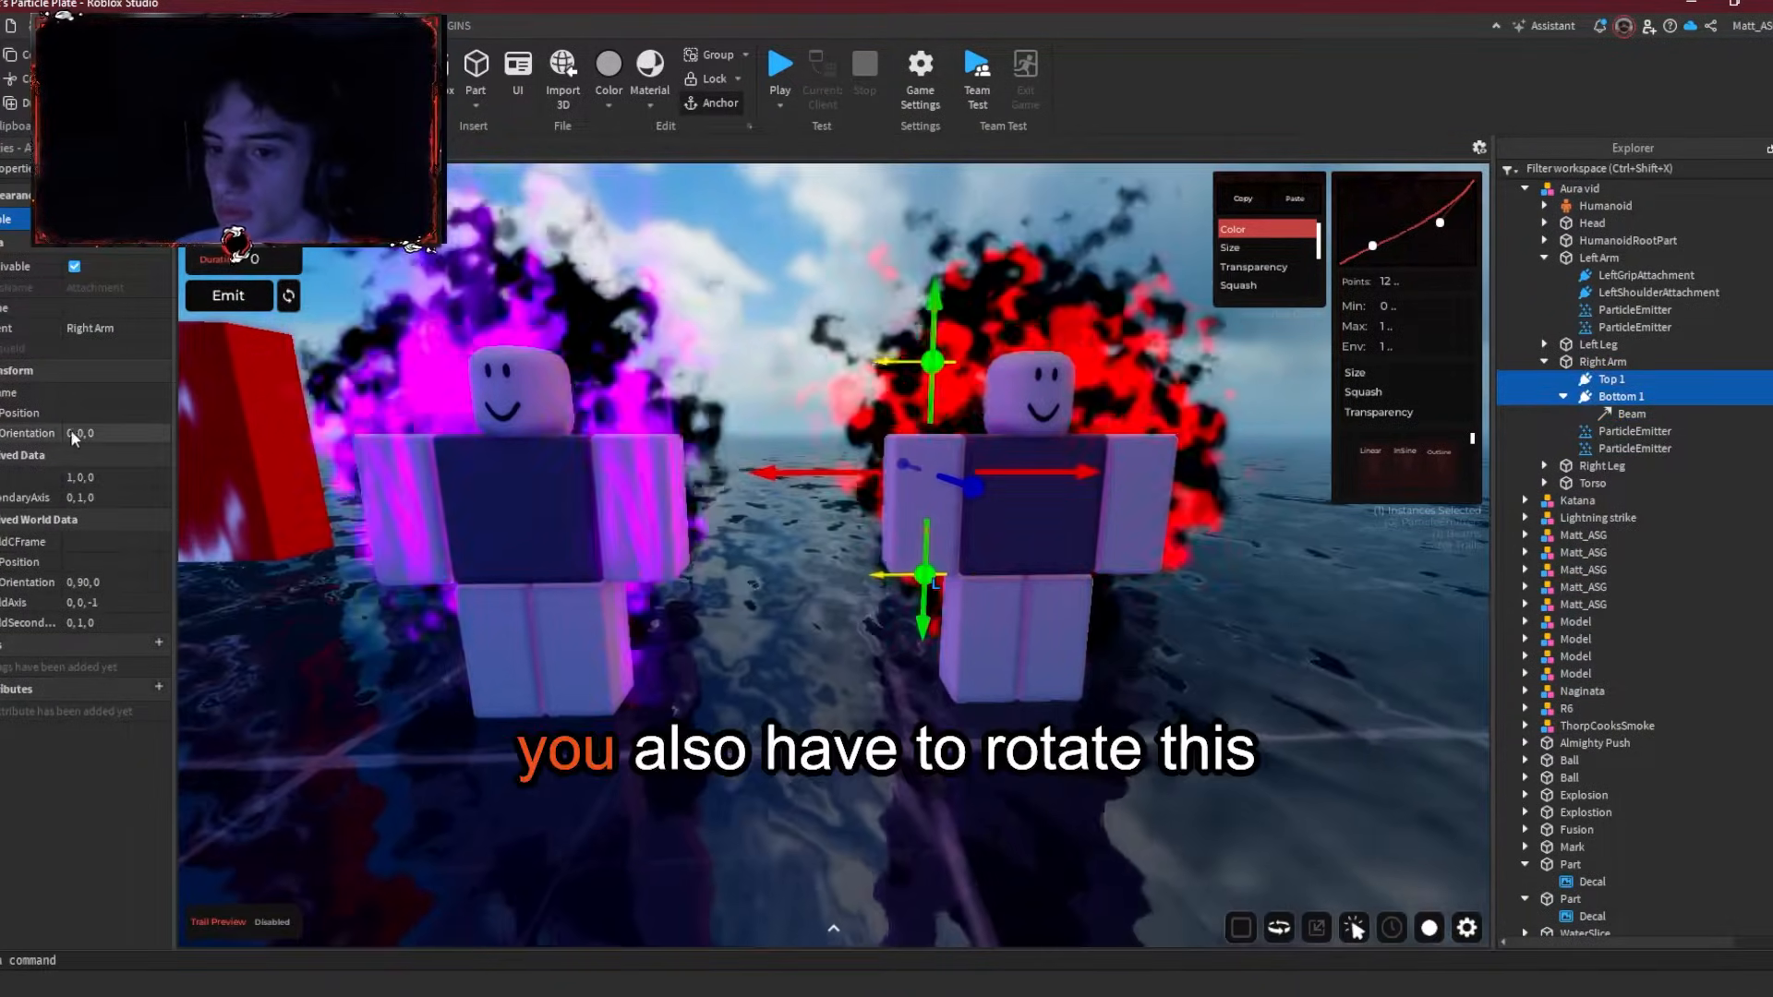
left_click(74, 434)
left_click(99, 456)
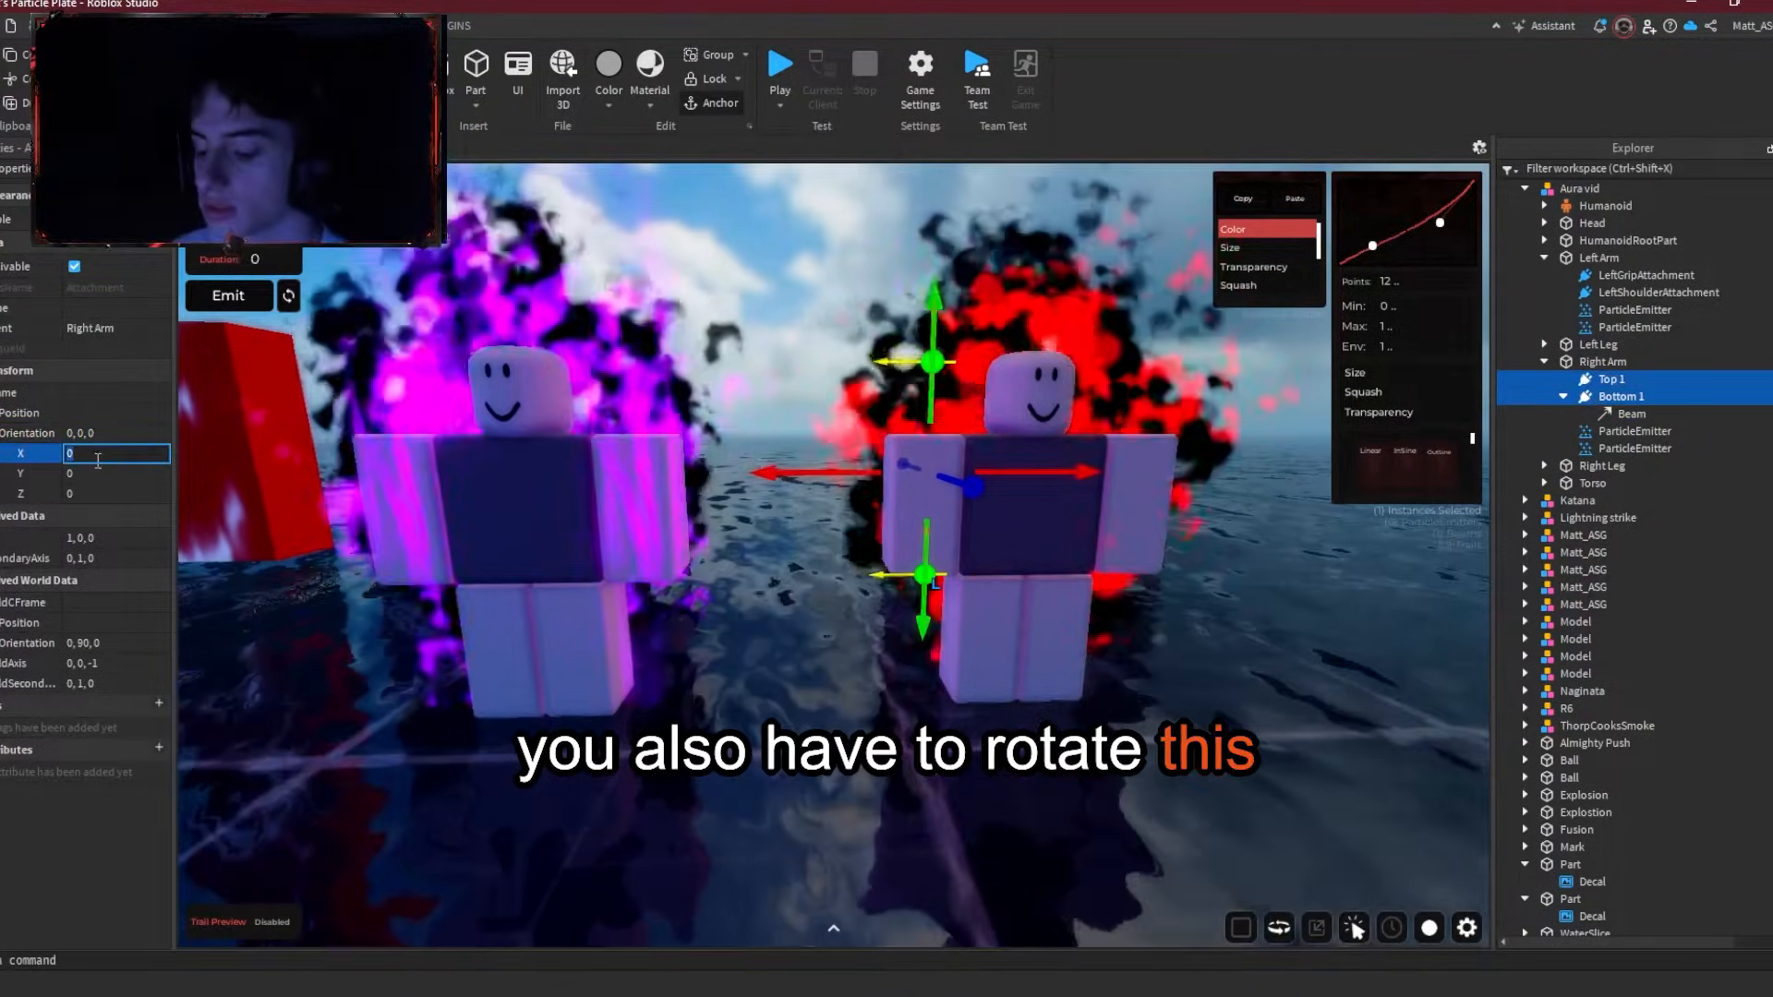
left_click(84, 473)
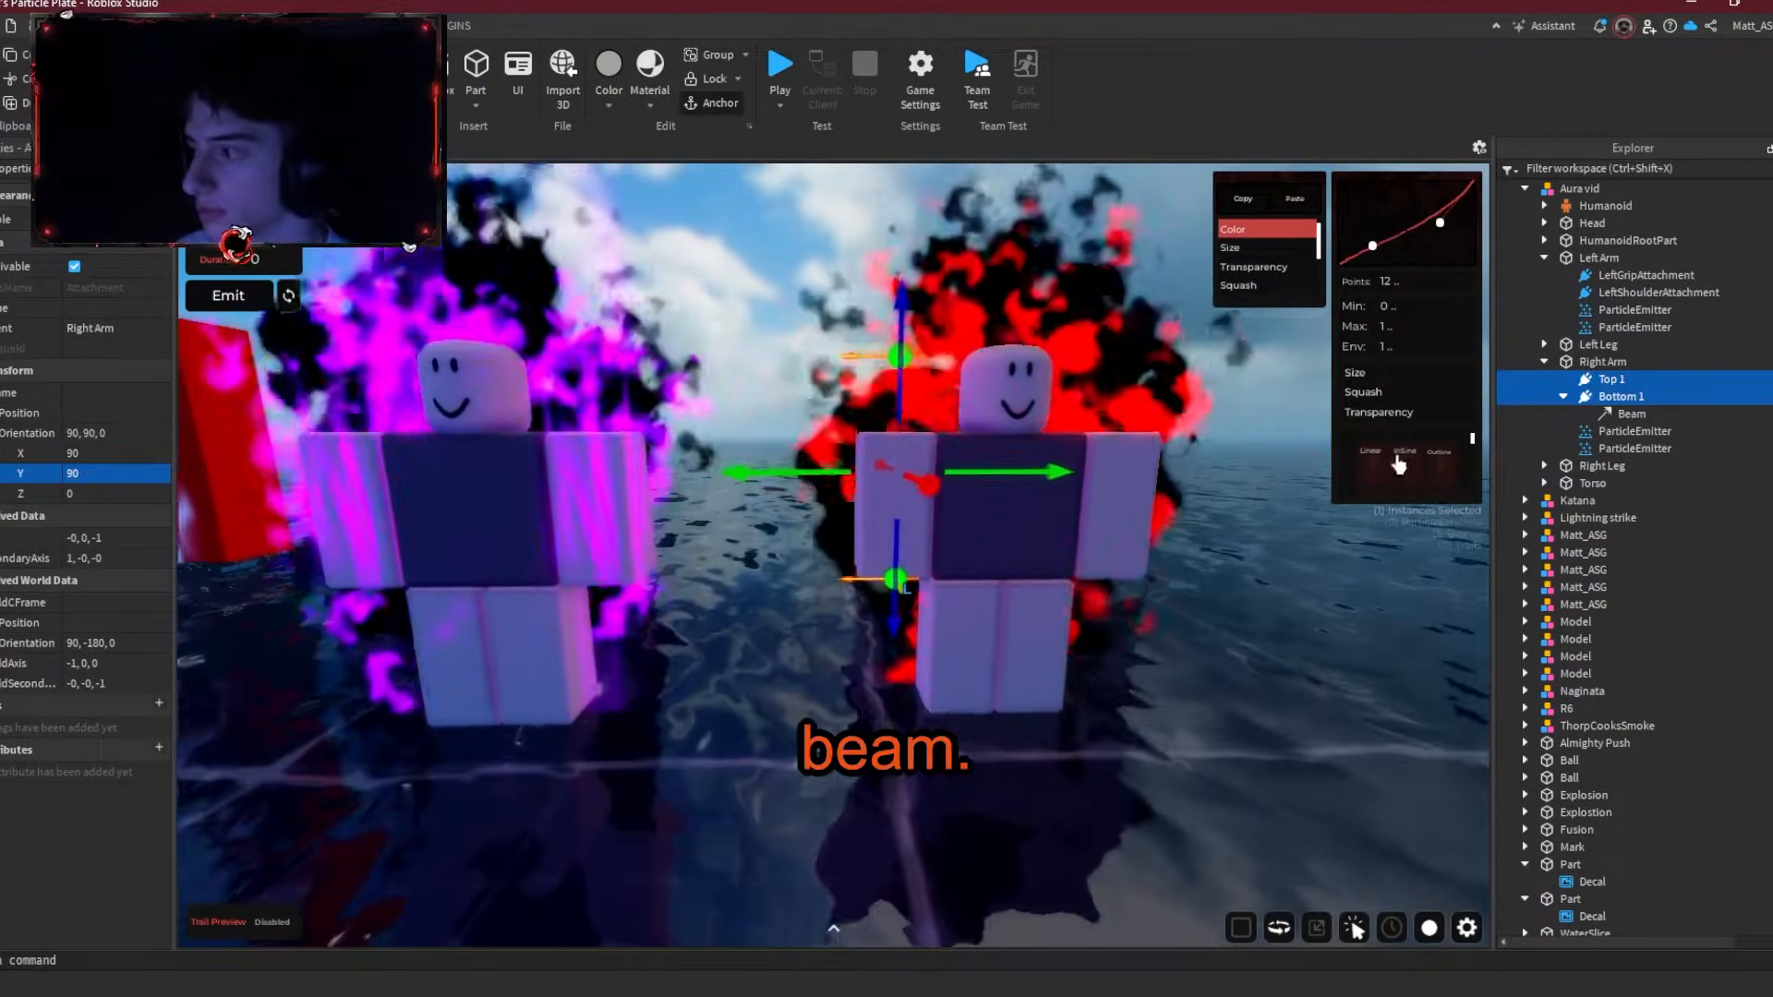
Step: Assign Bottom 1 as the beam's Attachment0 and Top 1 as its Attachment1
left_click(1628, 415)
left_click(102, 576)
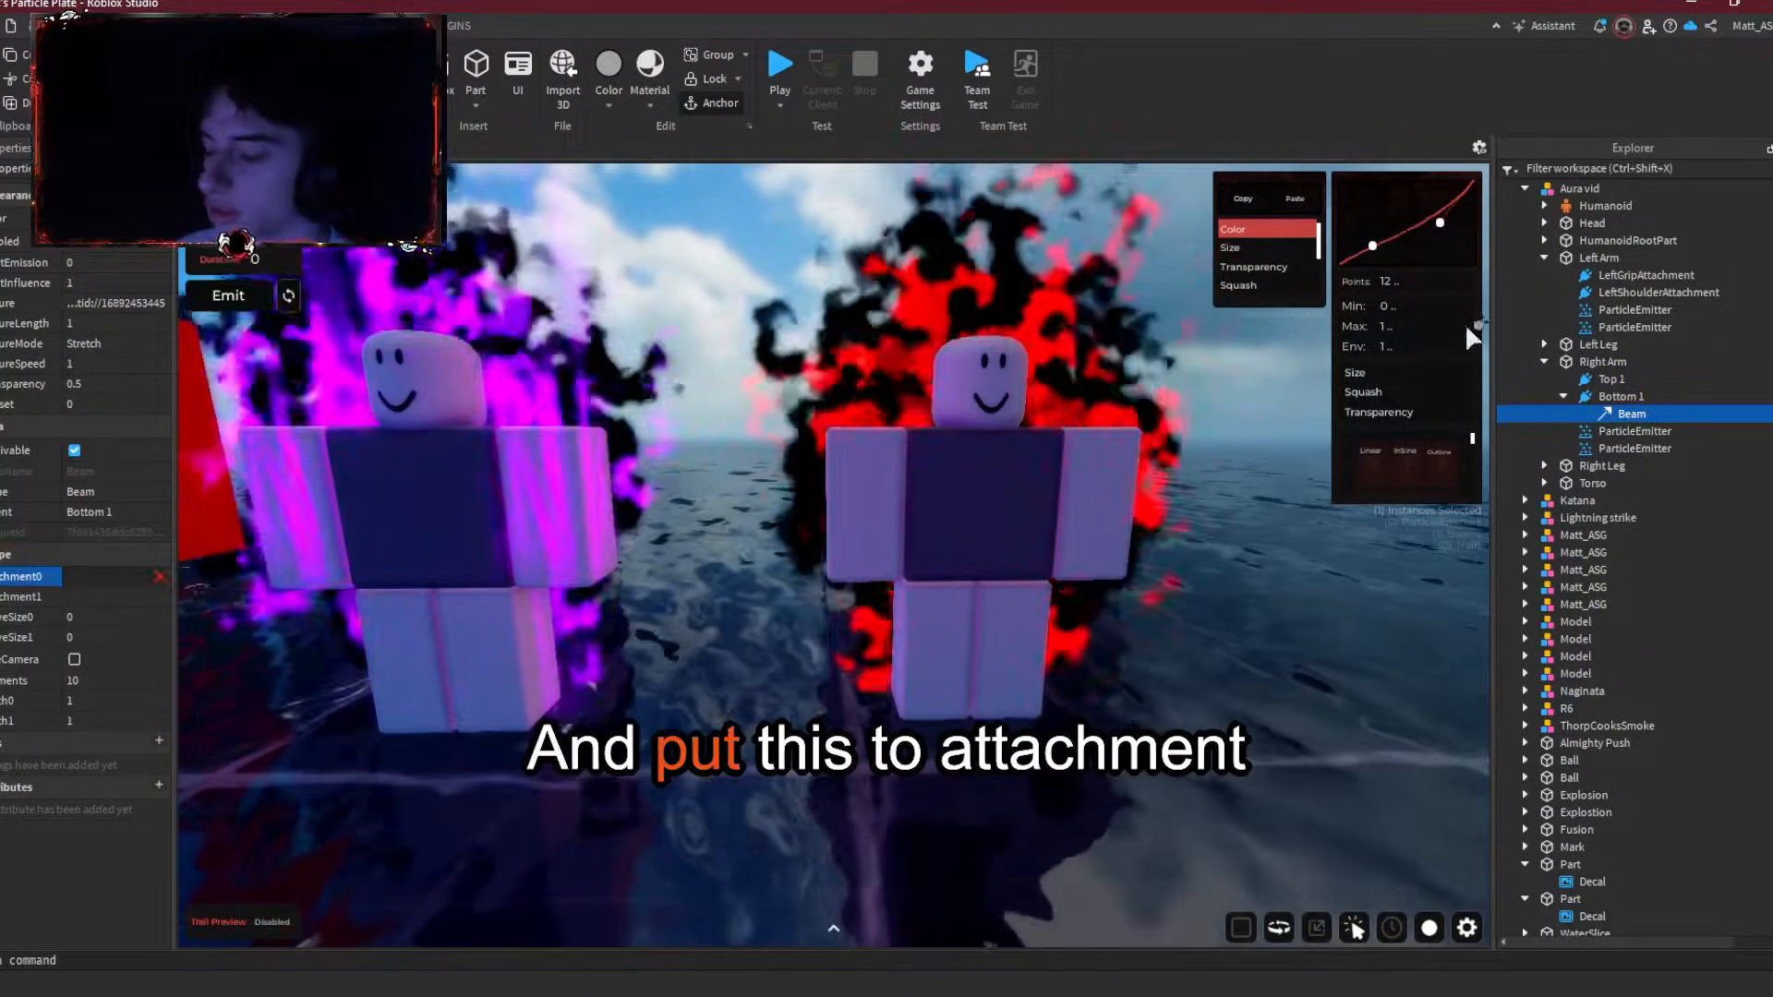
left_click(1618, 396)
left_click(121, 601)
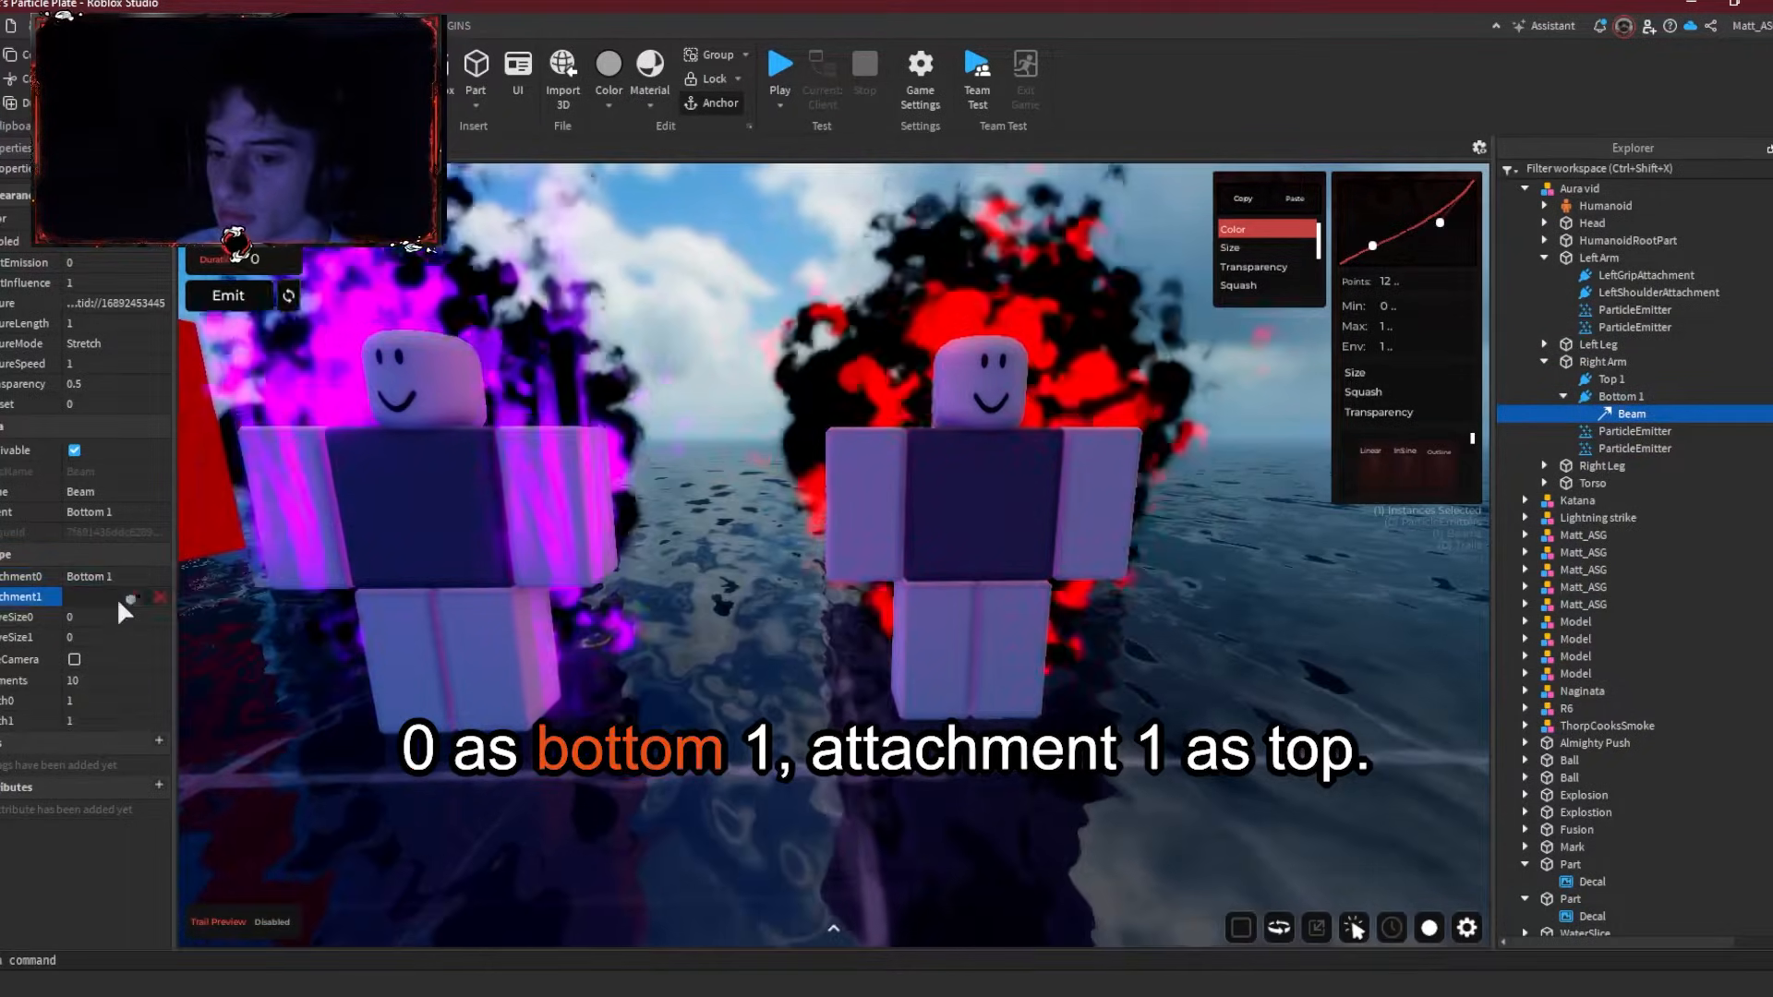
left_click(1608, 379)
scroll(923, 469, "up", 5)
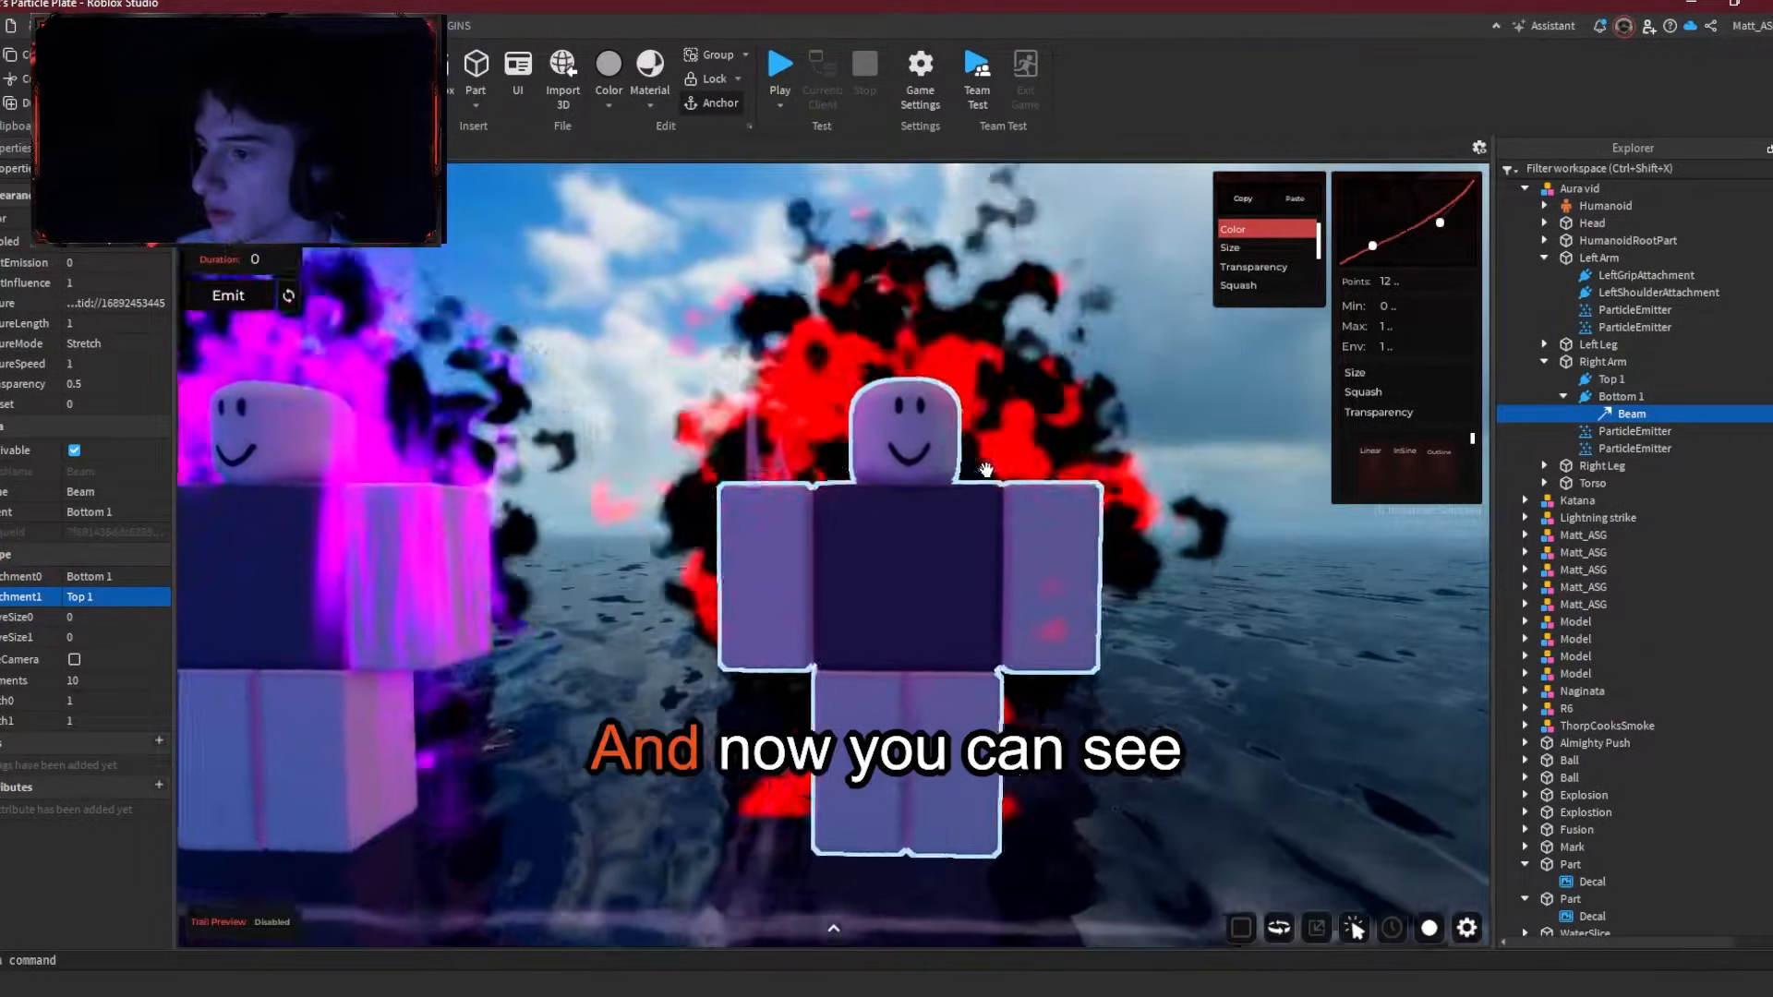
Step: Open the beam's transparency graph and raise both ends of the curve to 1
key("w")
right_click_drag(986, 469, 988, 469)
key("s")
left_click(72, 381)
left_click(147, 383)
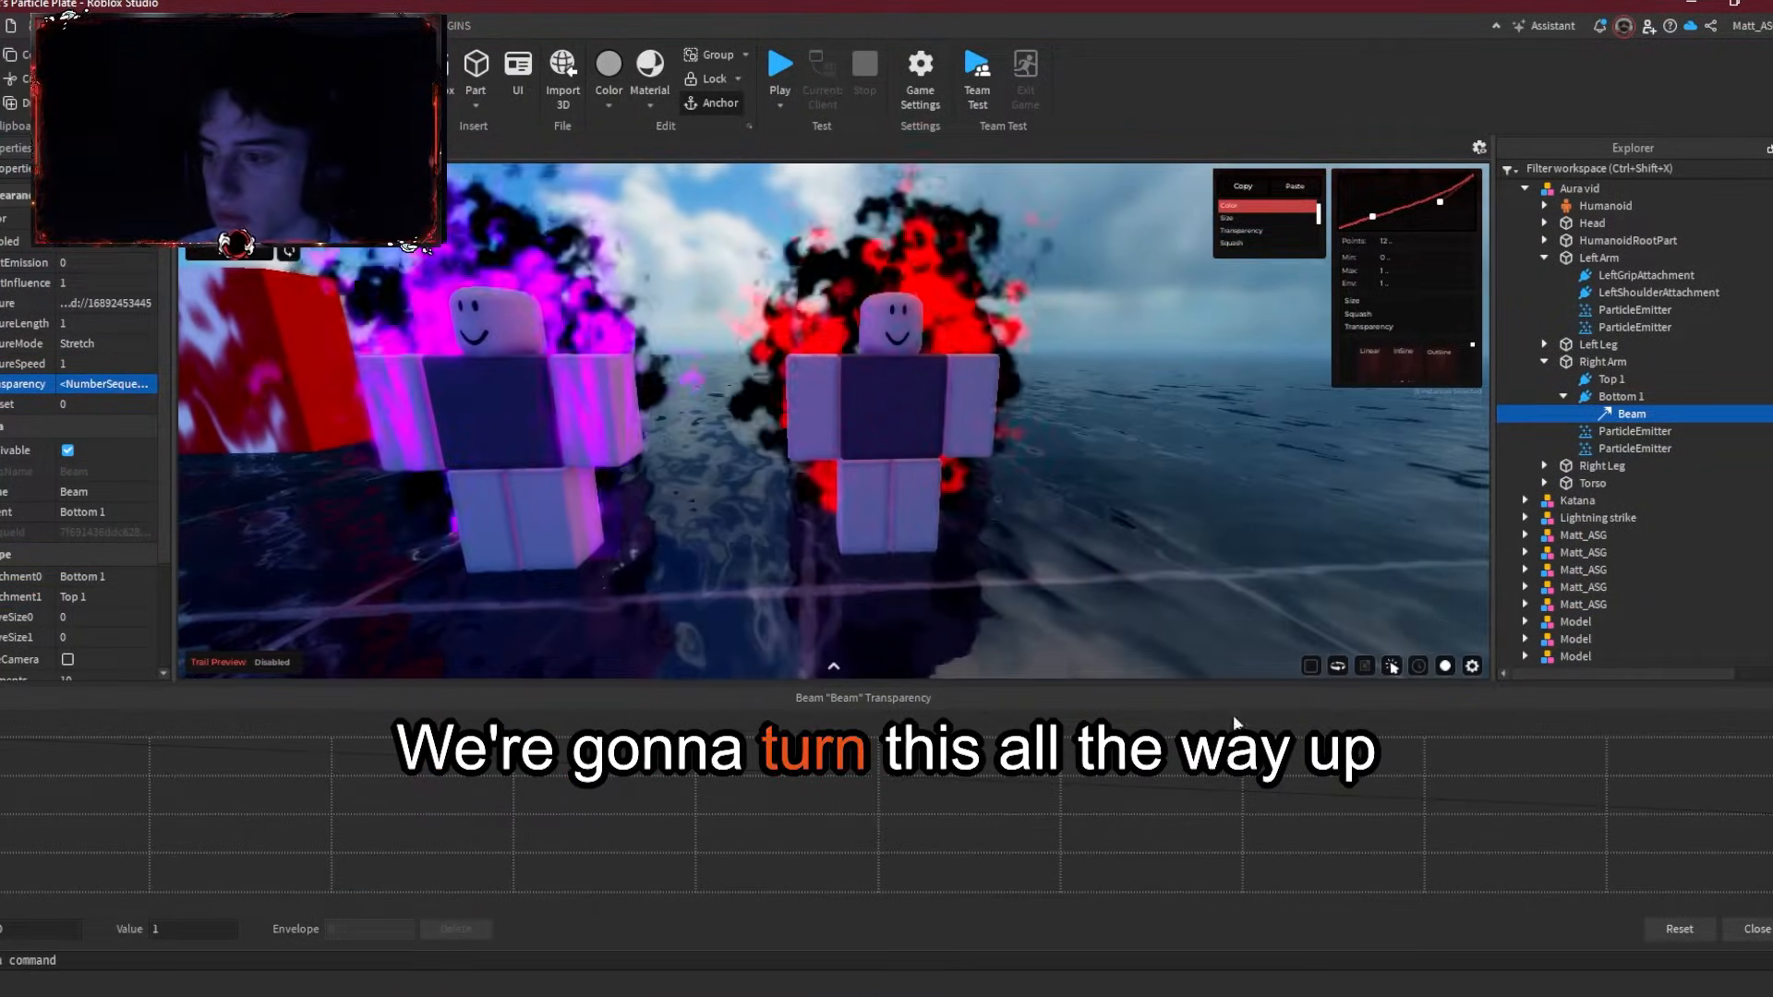
left_click_drag(1772, 788, 1772, 737)
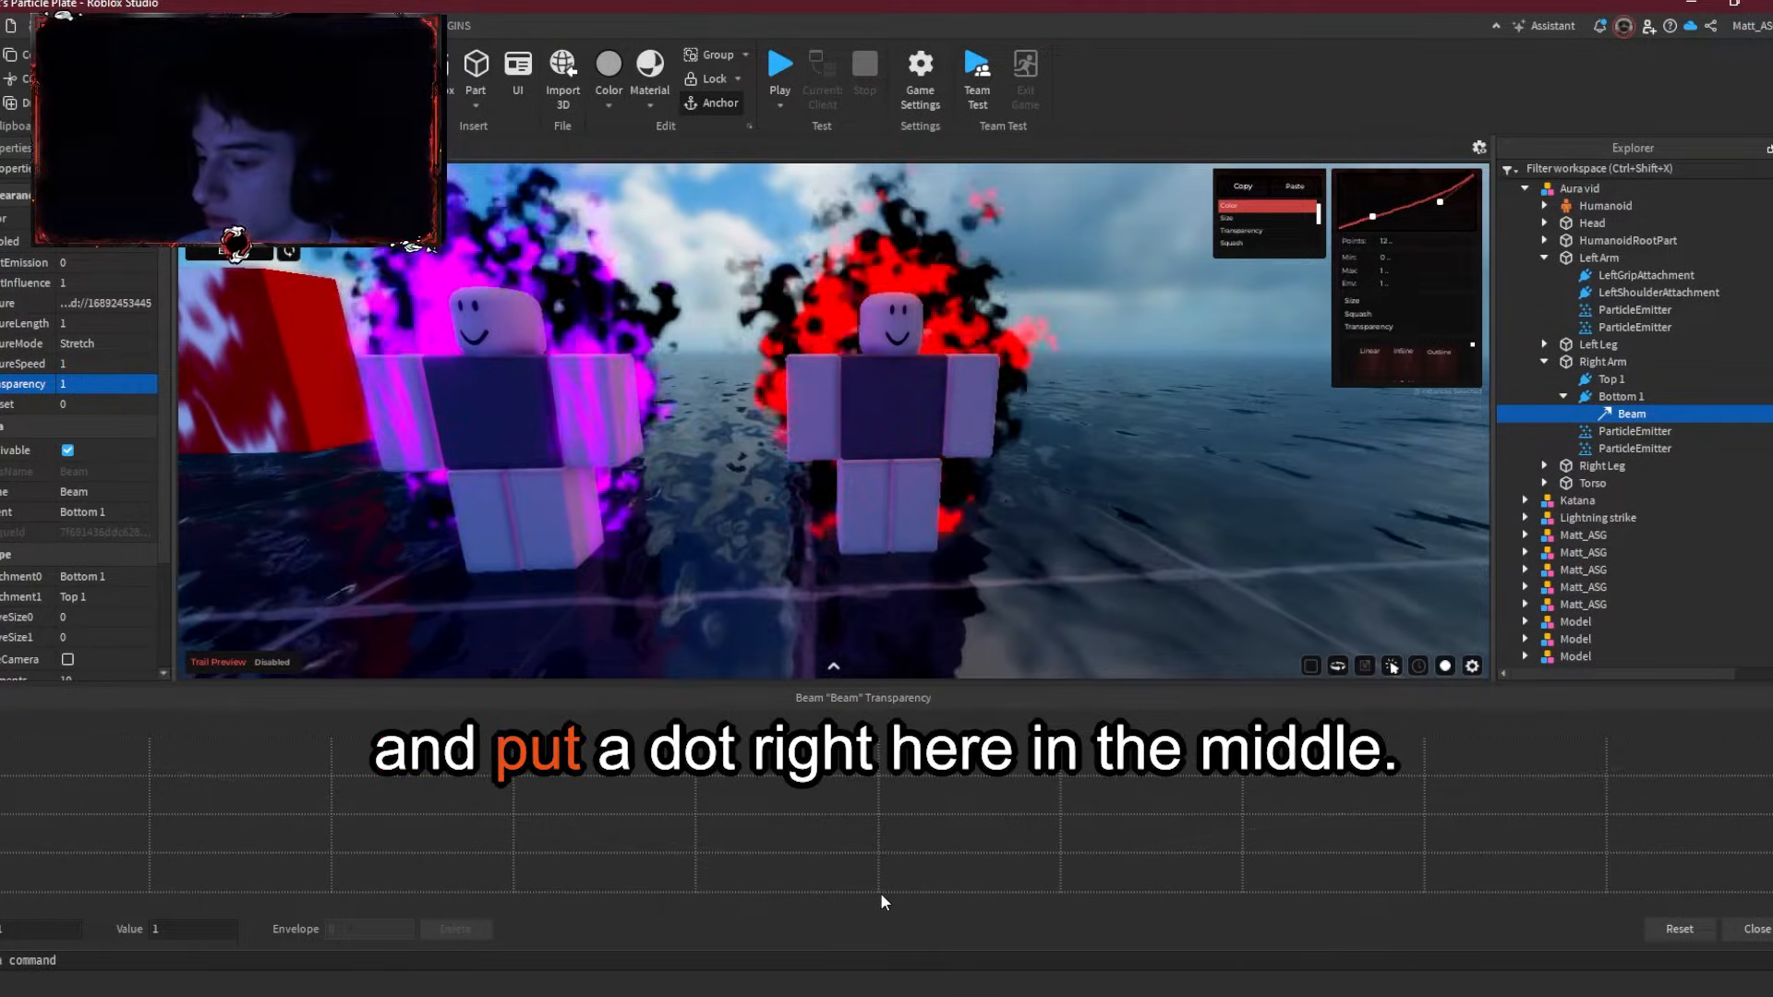
Step: Add a point in the middle of the beam's transparency curve at the graph's lowest level and close the graph
left_click(879, 892)
left_click(1753, 929)
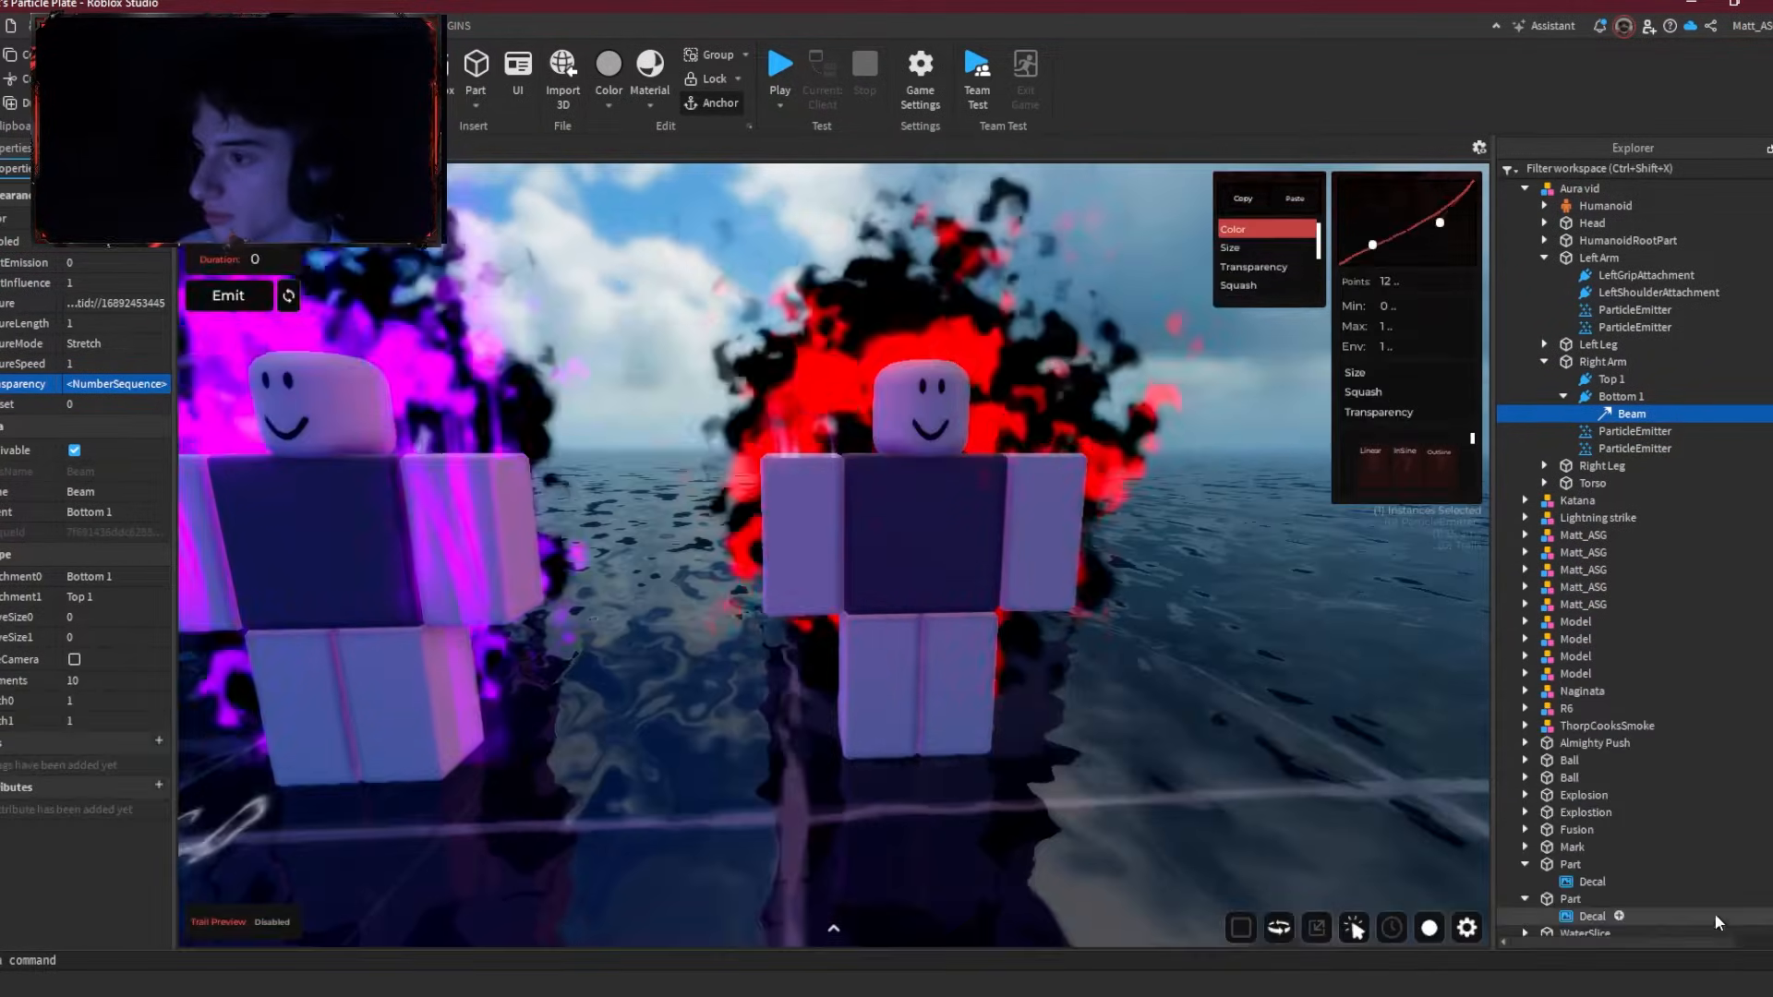
Step: Set the beam's ZOffset to 0.1, comparing it against a value of 1
left_click(117, 410)
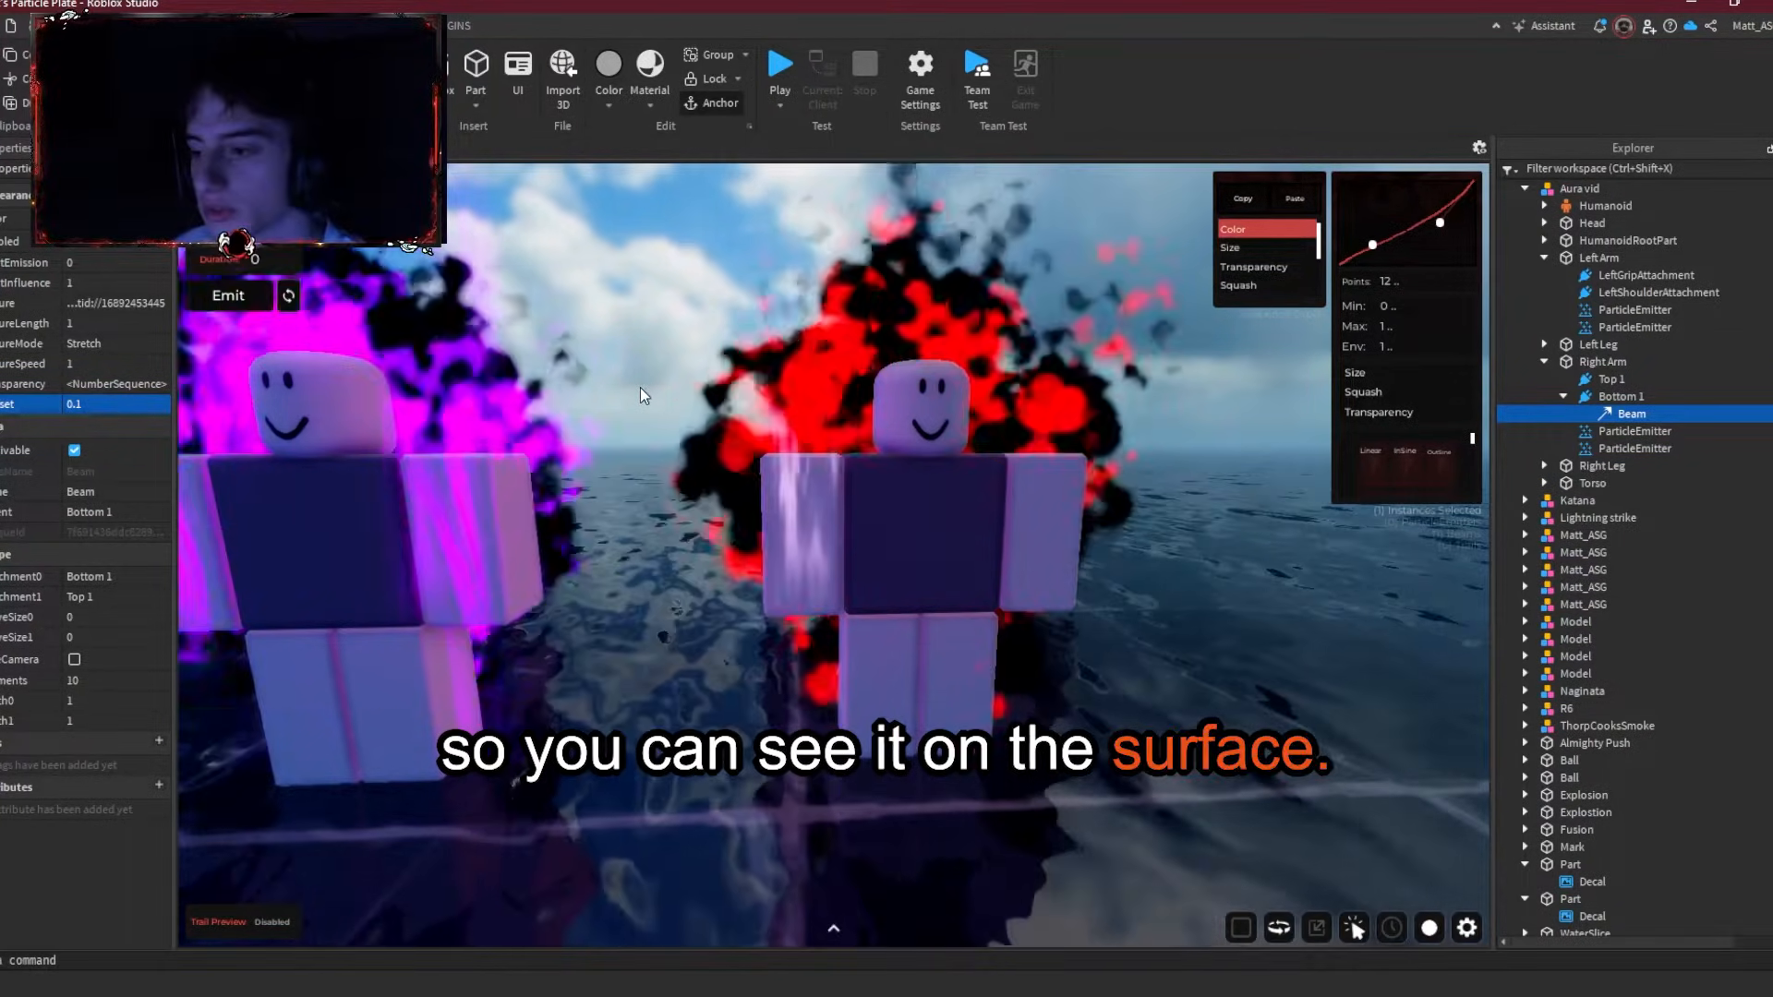
left_click(104, 410)
key("a")
right_click_drag(668, 528, 668, 530)
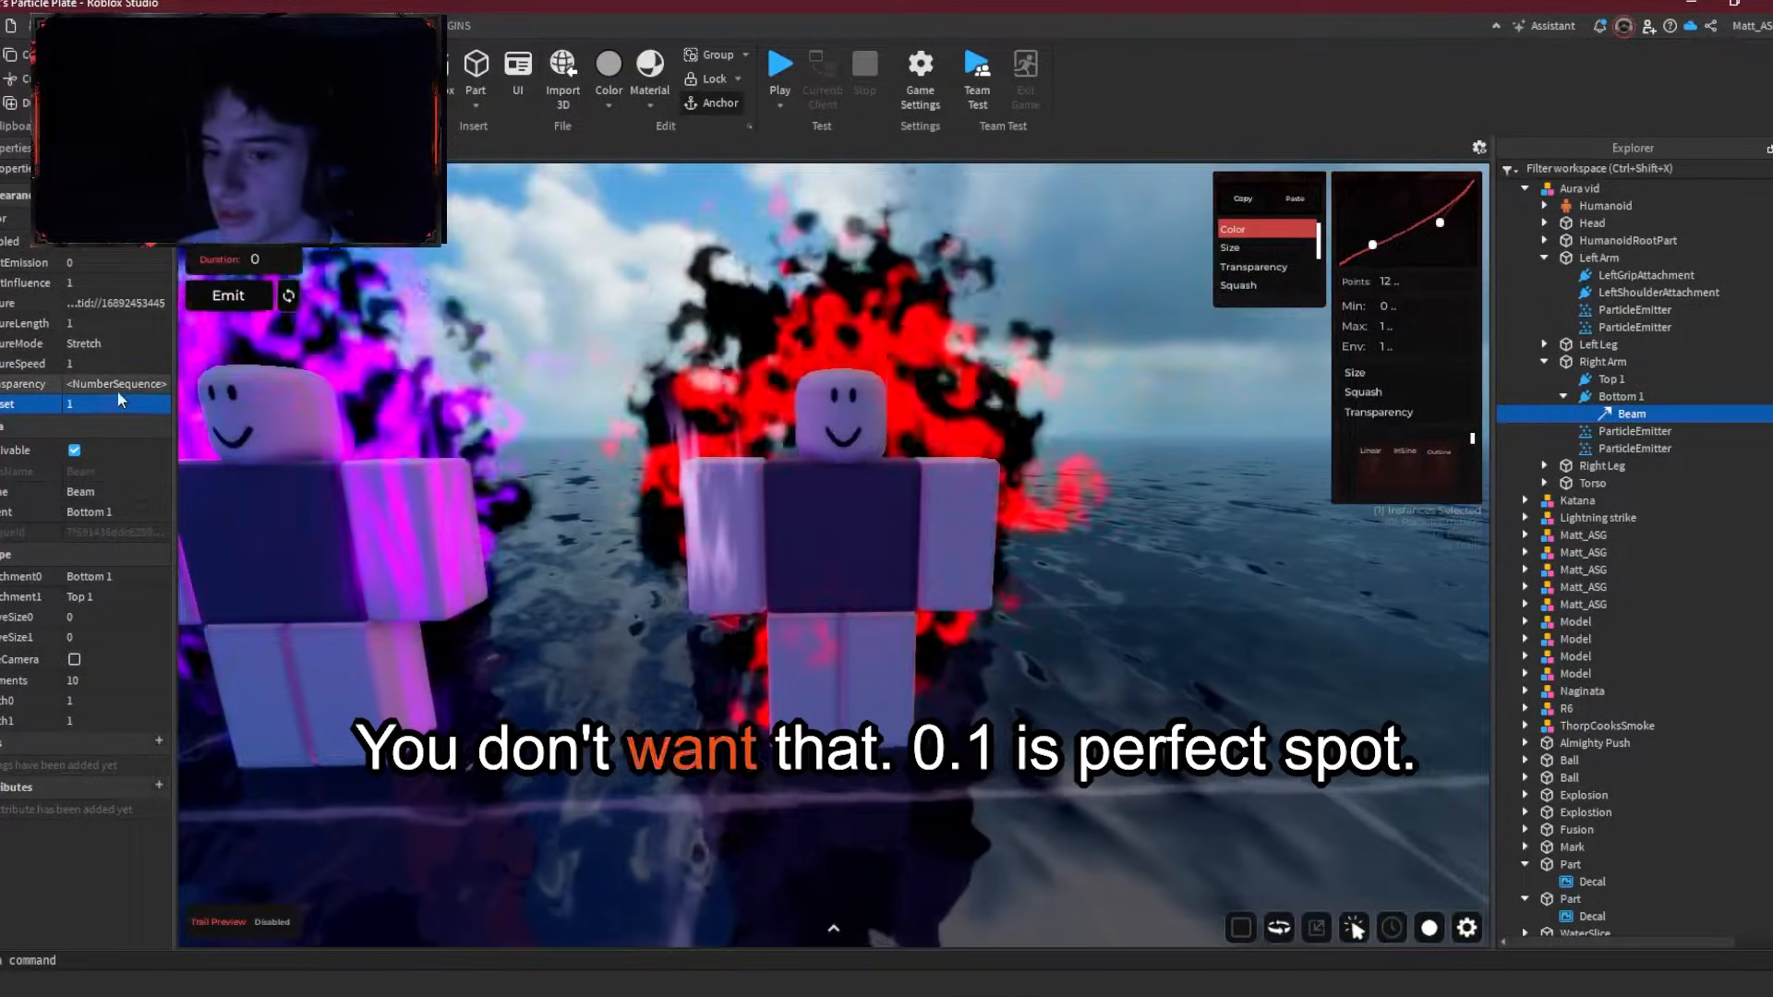
left_click(83, 411)
type("0.1")
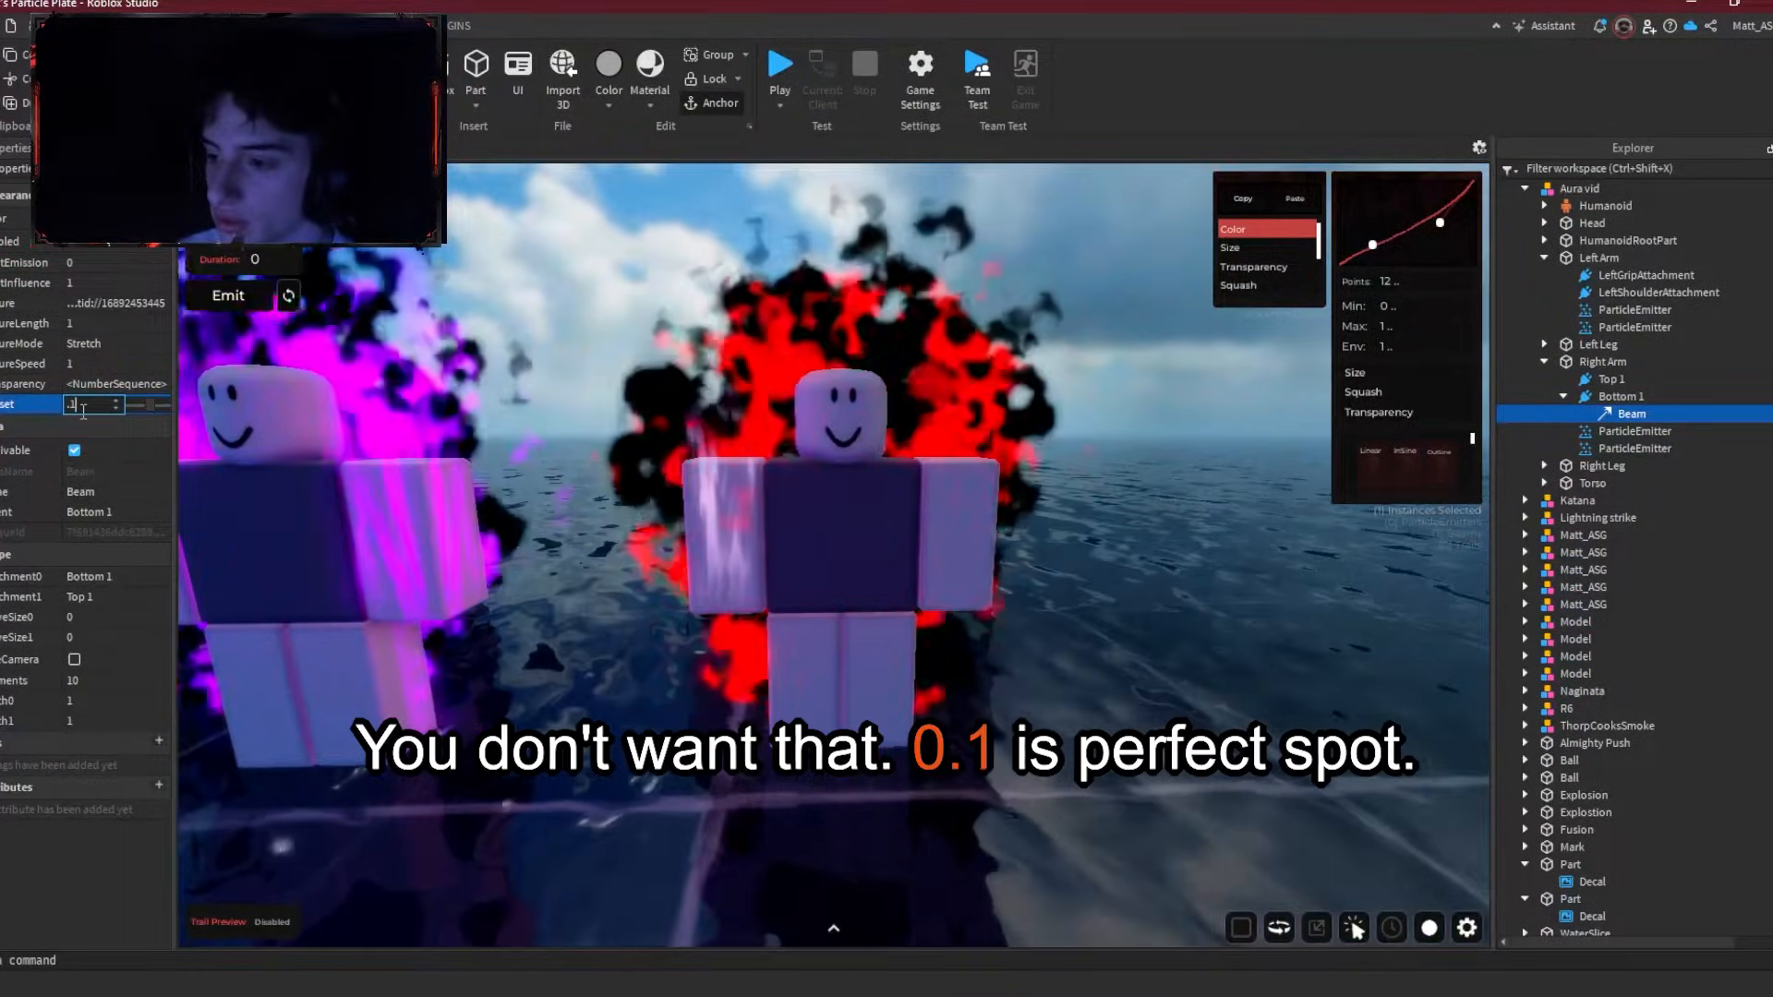
key("Return")
scroll(634, 448, "down", 3)
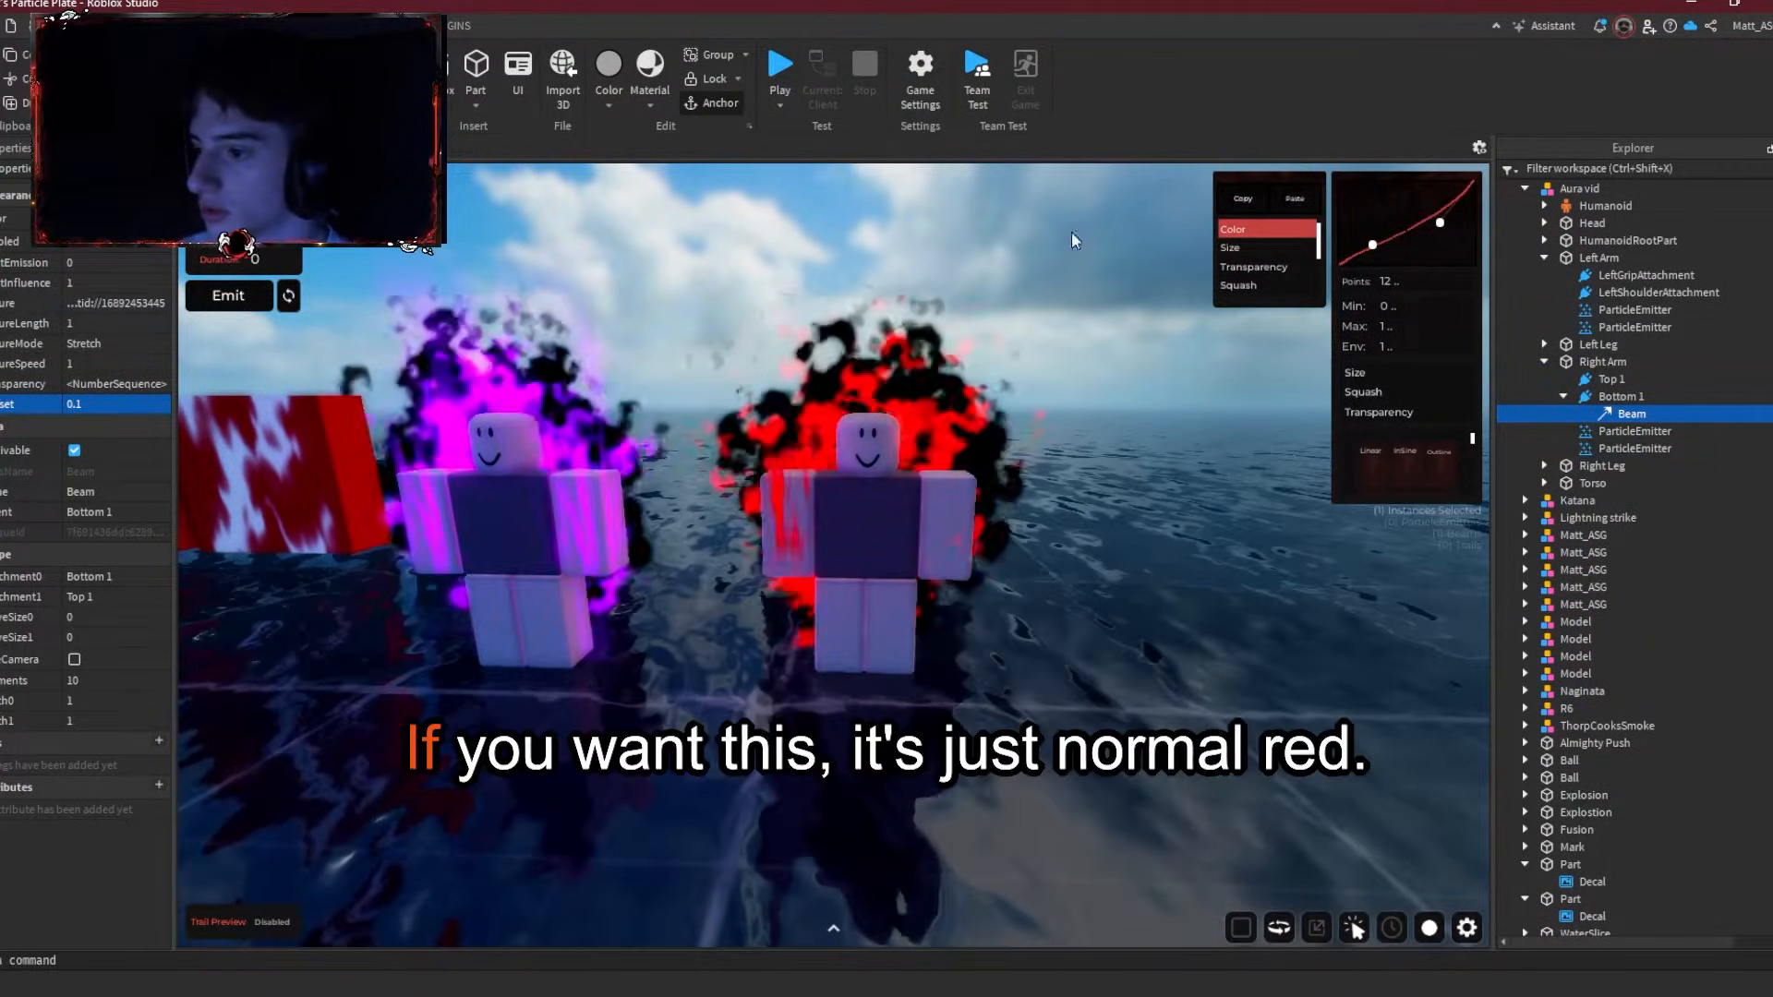
Step: Colour the beam pure red (#ff0000) and set its LightEmission to 0.8 and LightInfluence to 0.4
left_click(74, 219)
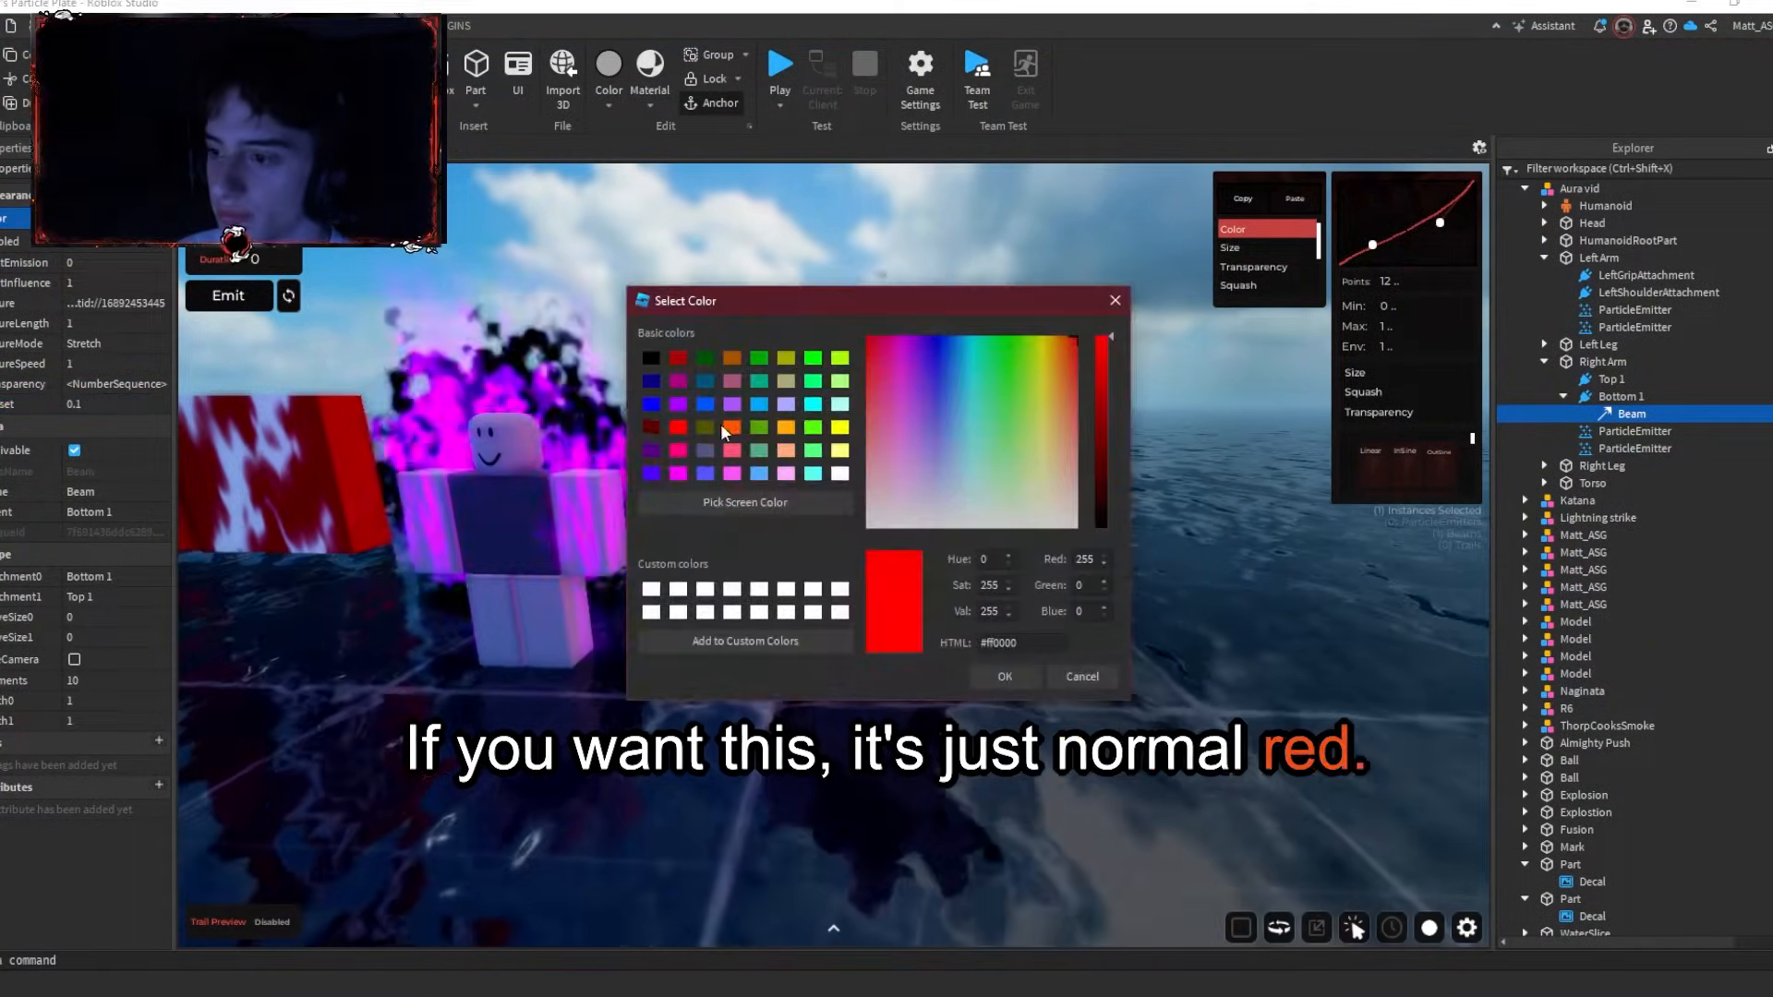
left_click(1005, 677)
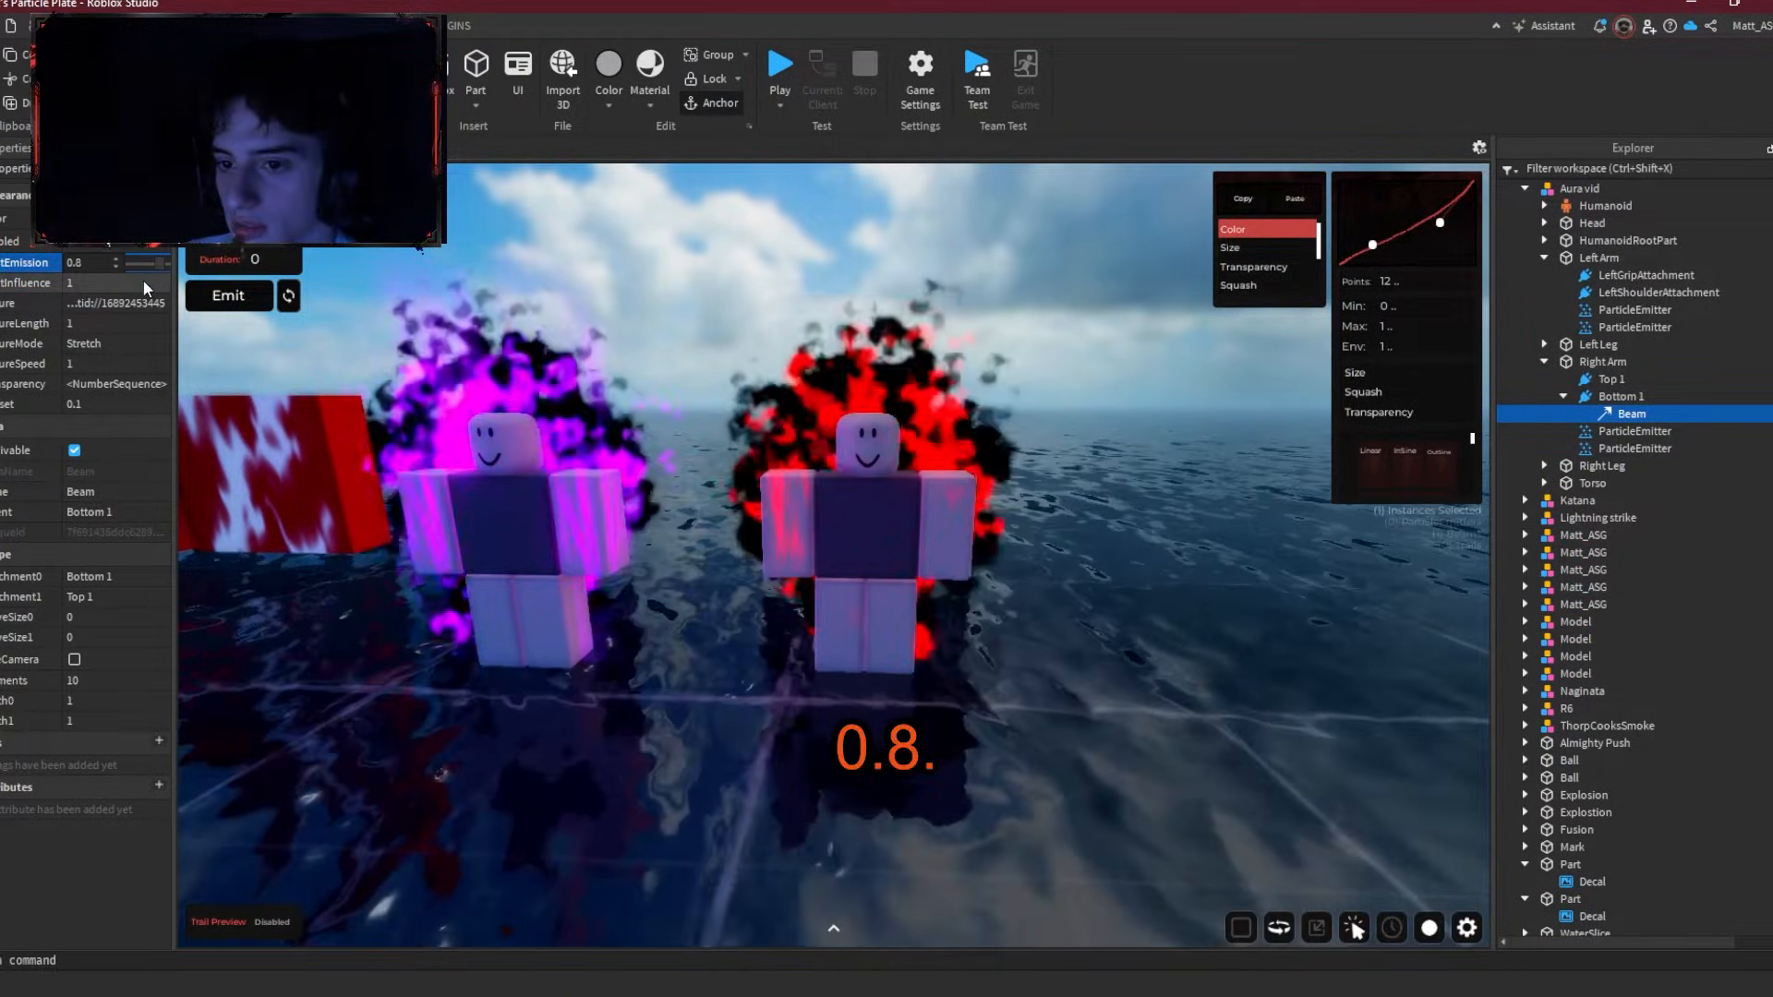
left_click_drag(170, 290, 145, 296)
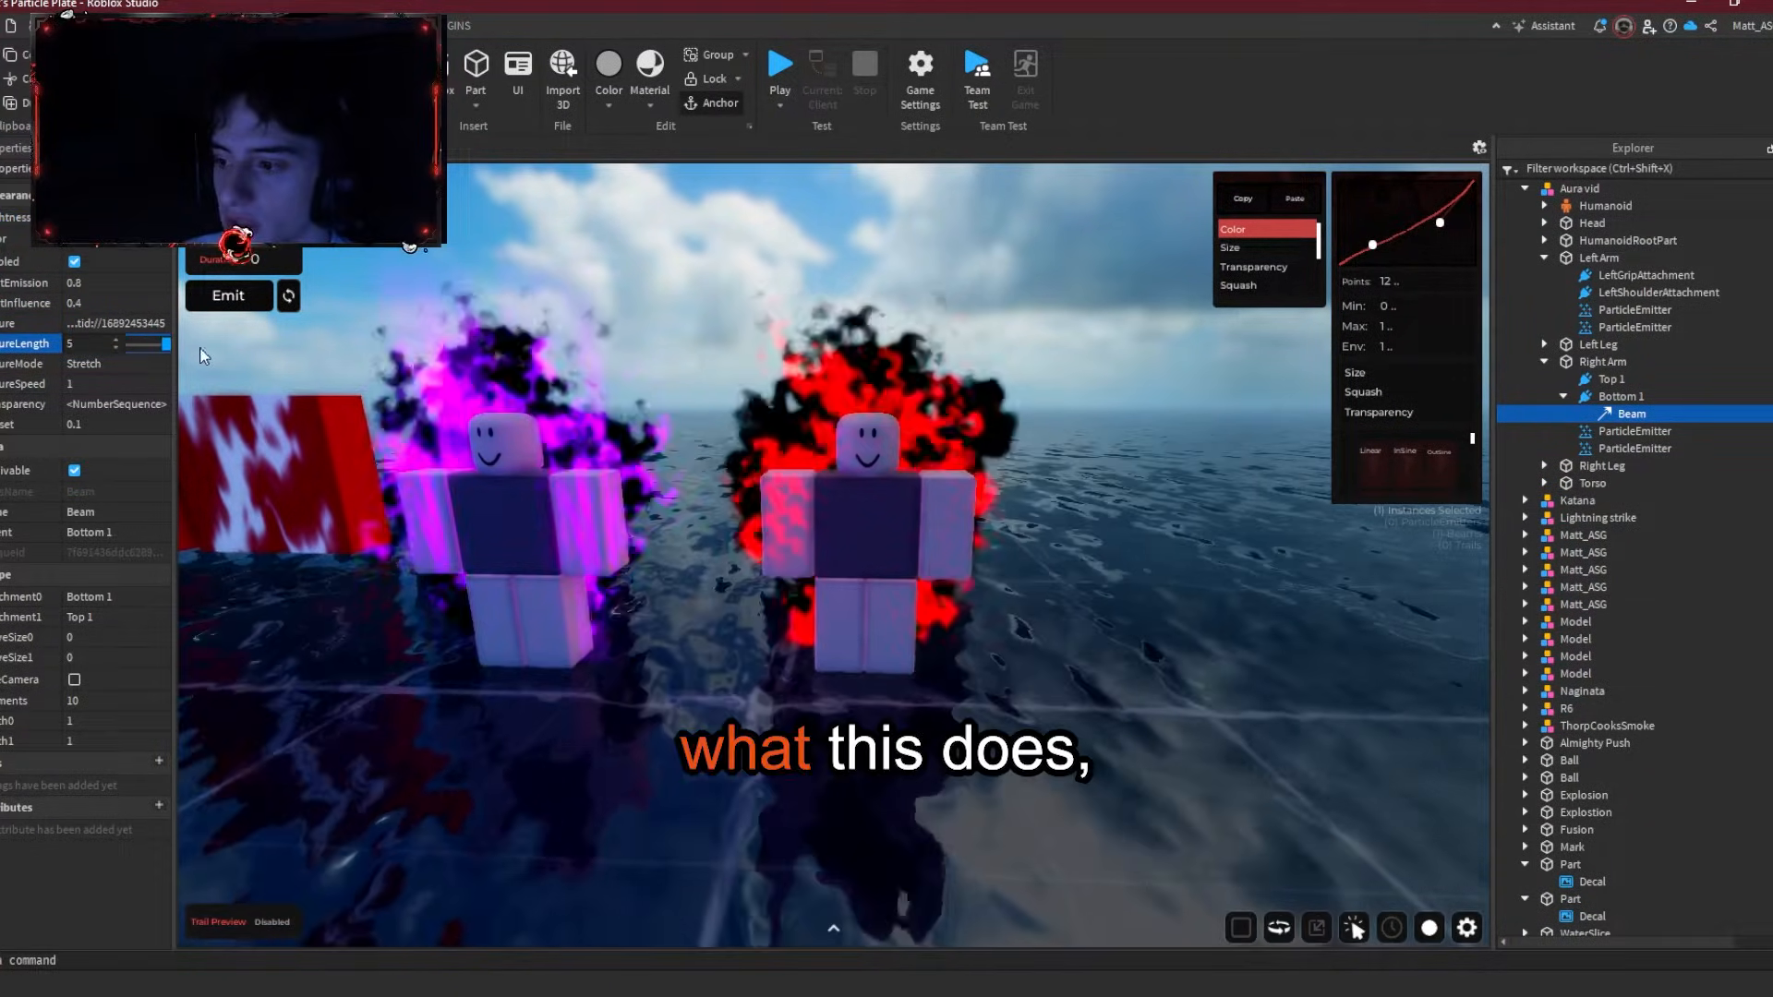
Step: Try different TextureLength values on the beam, including 0.1, and settle on 0.625
right_click_drag(605, 472, 603, 473)
key("w")
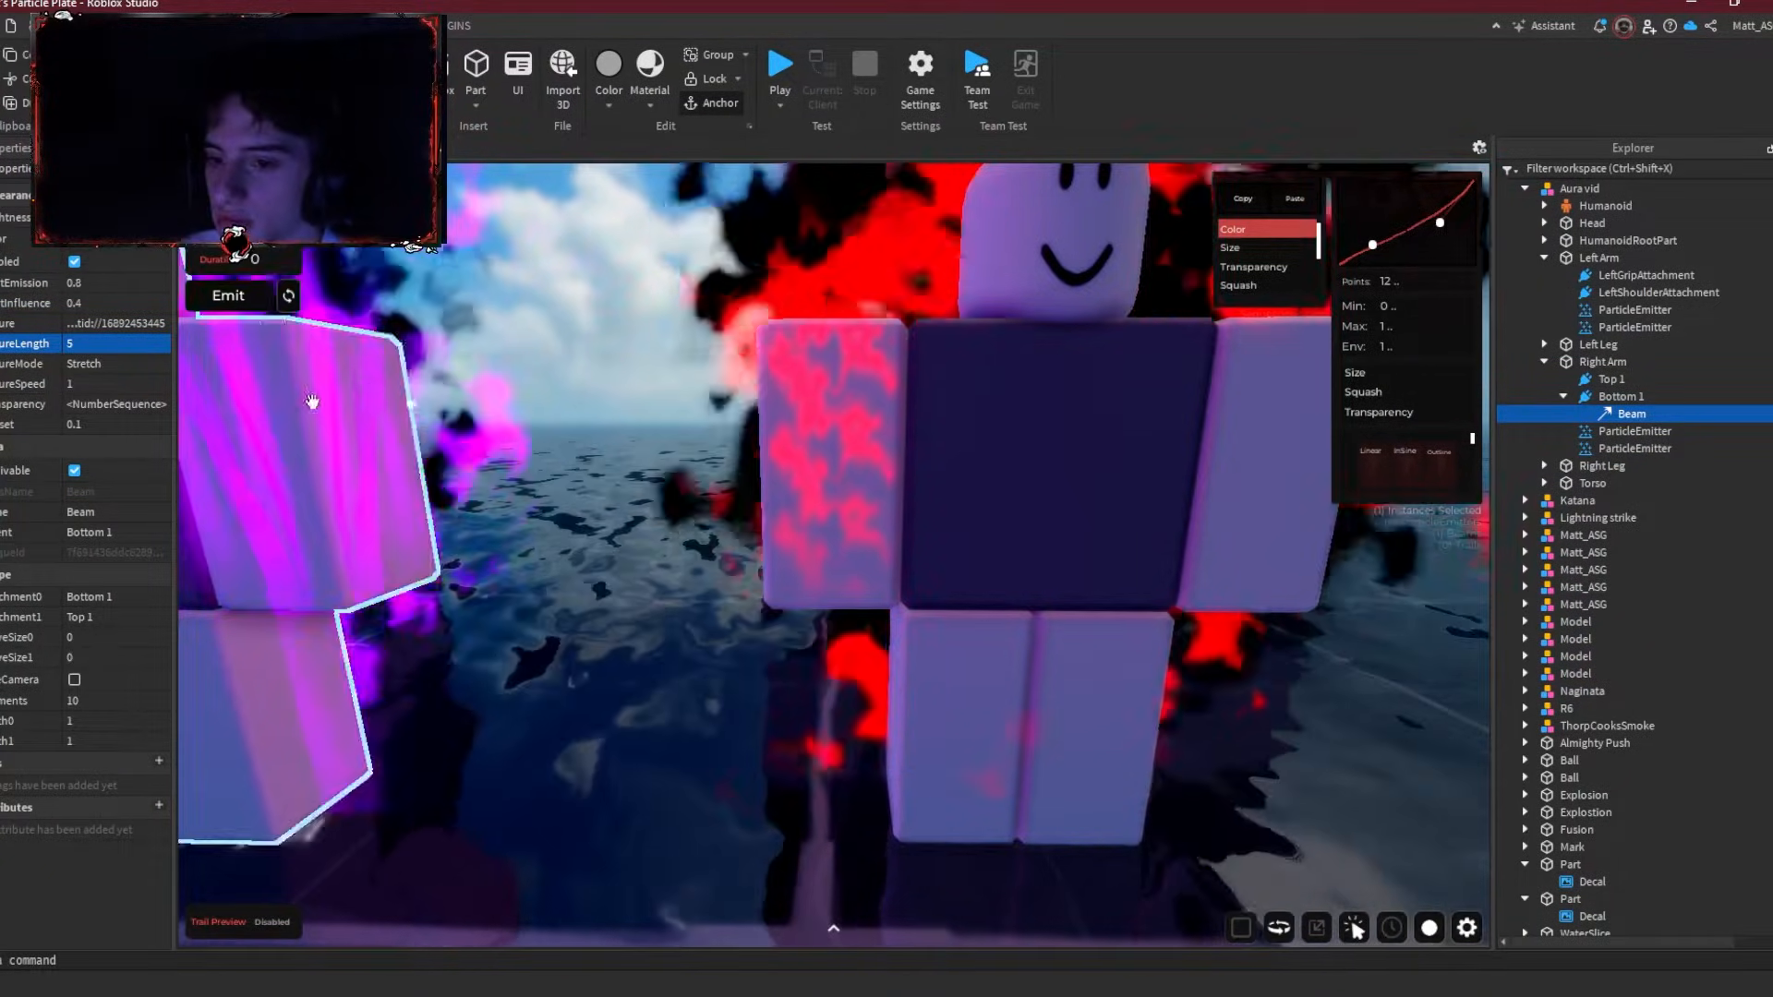
left_click(131, 345)
left_click_drag(146, 345, 130, 350)
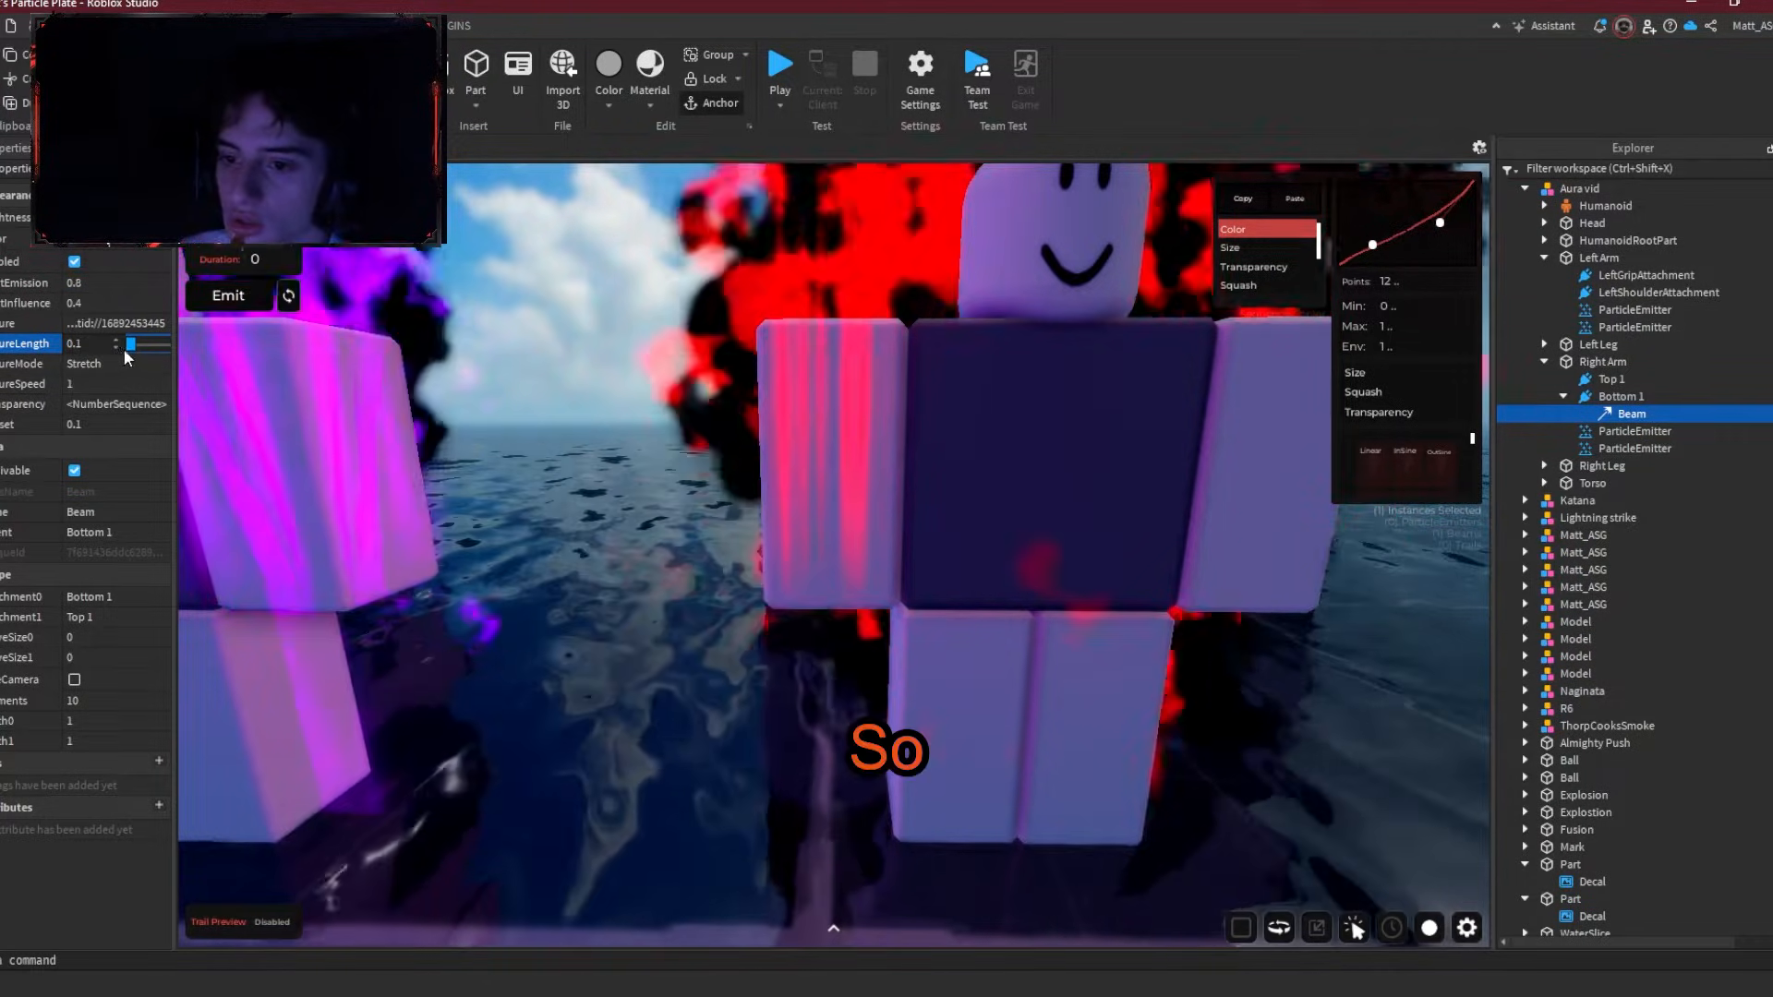
left_click_drag(136, 356, 138, 356)
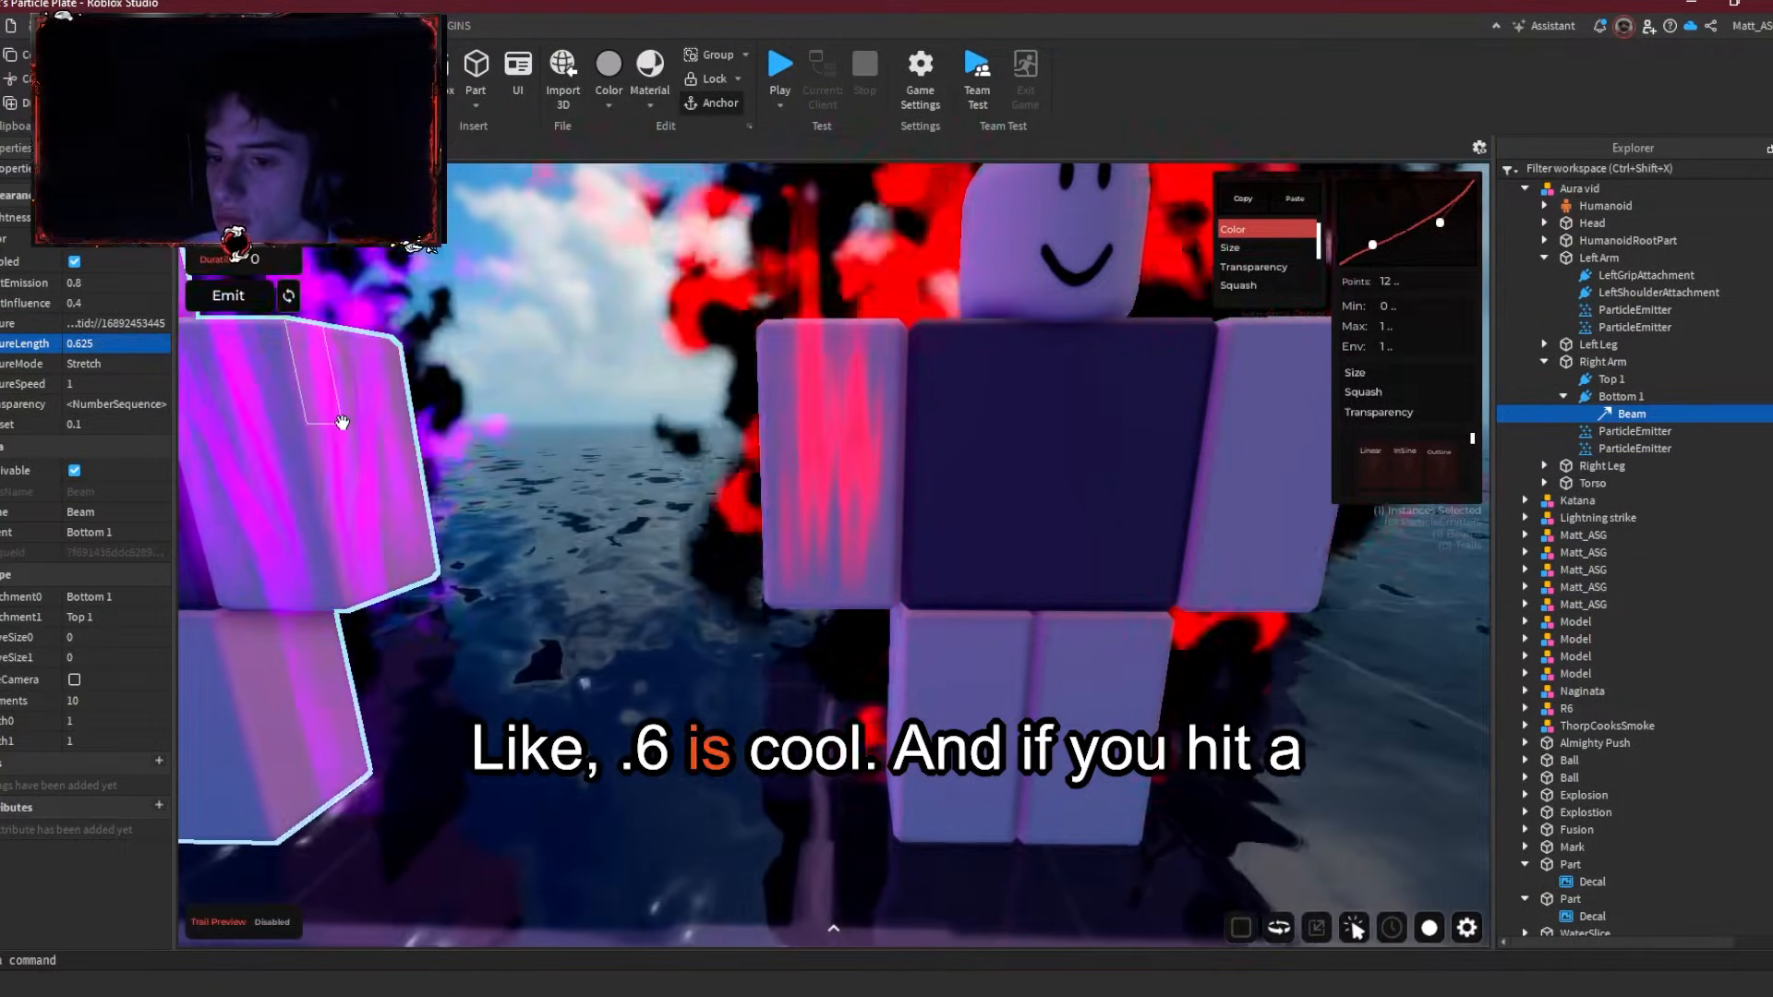
scroll(341, 423, "down", 5)
Step: Keep the beam's TextureMode at Stretch and TextureSpeed at 1, and set its Segments to 30 and Width0 to 2
left_click(130, 370)
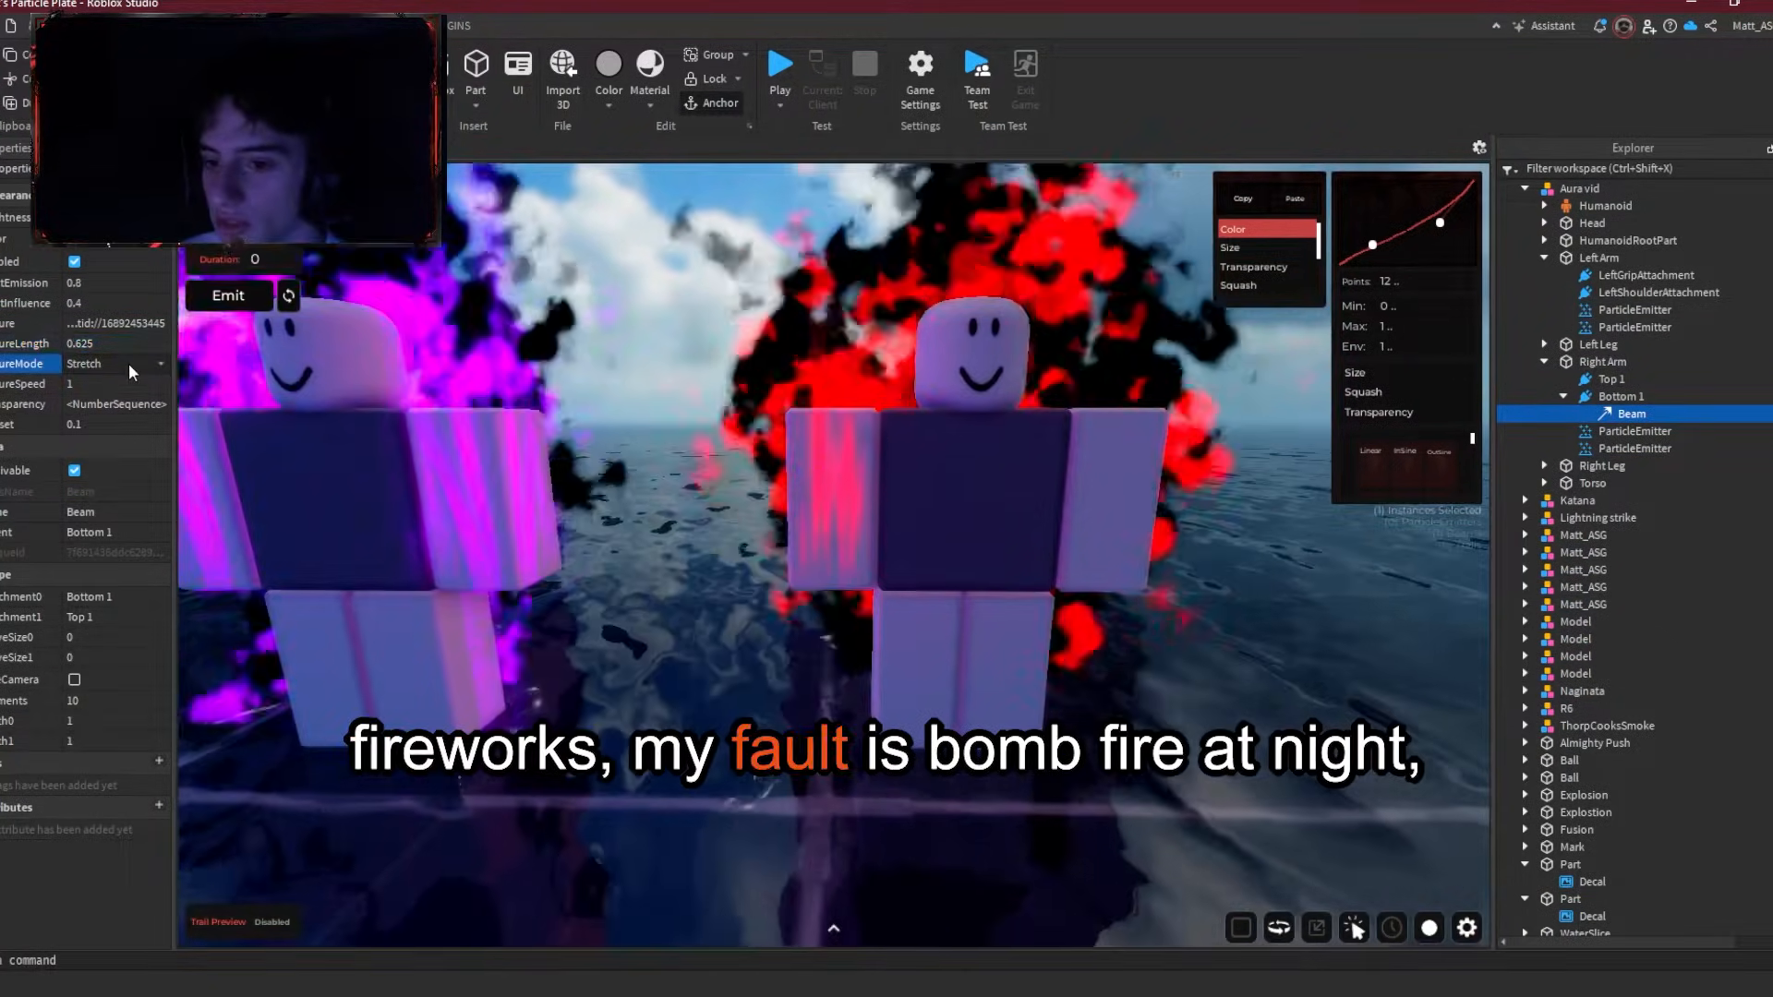
left_click(120, 387)
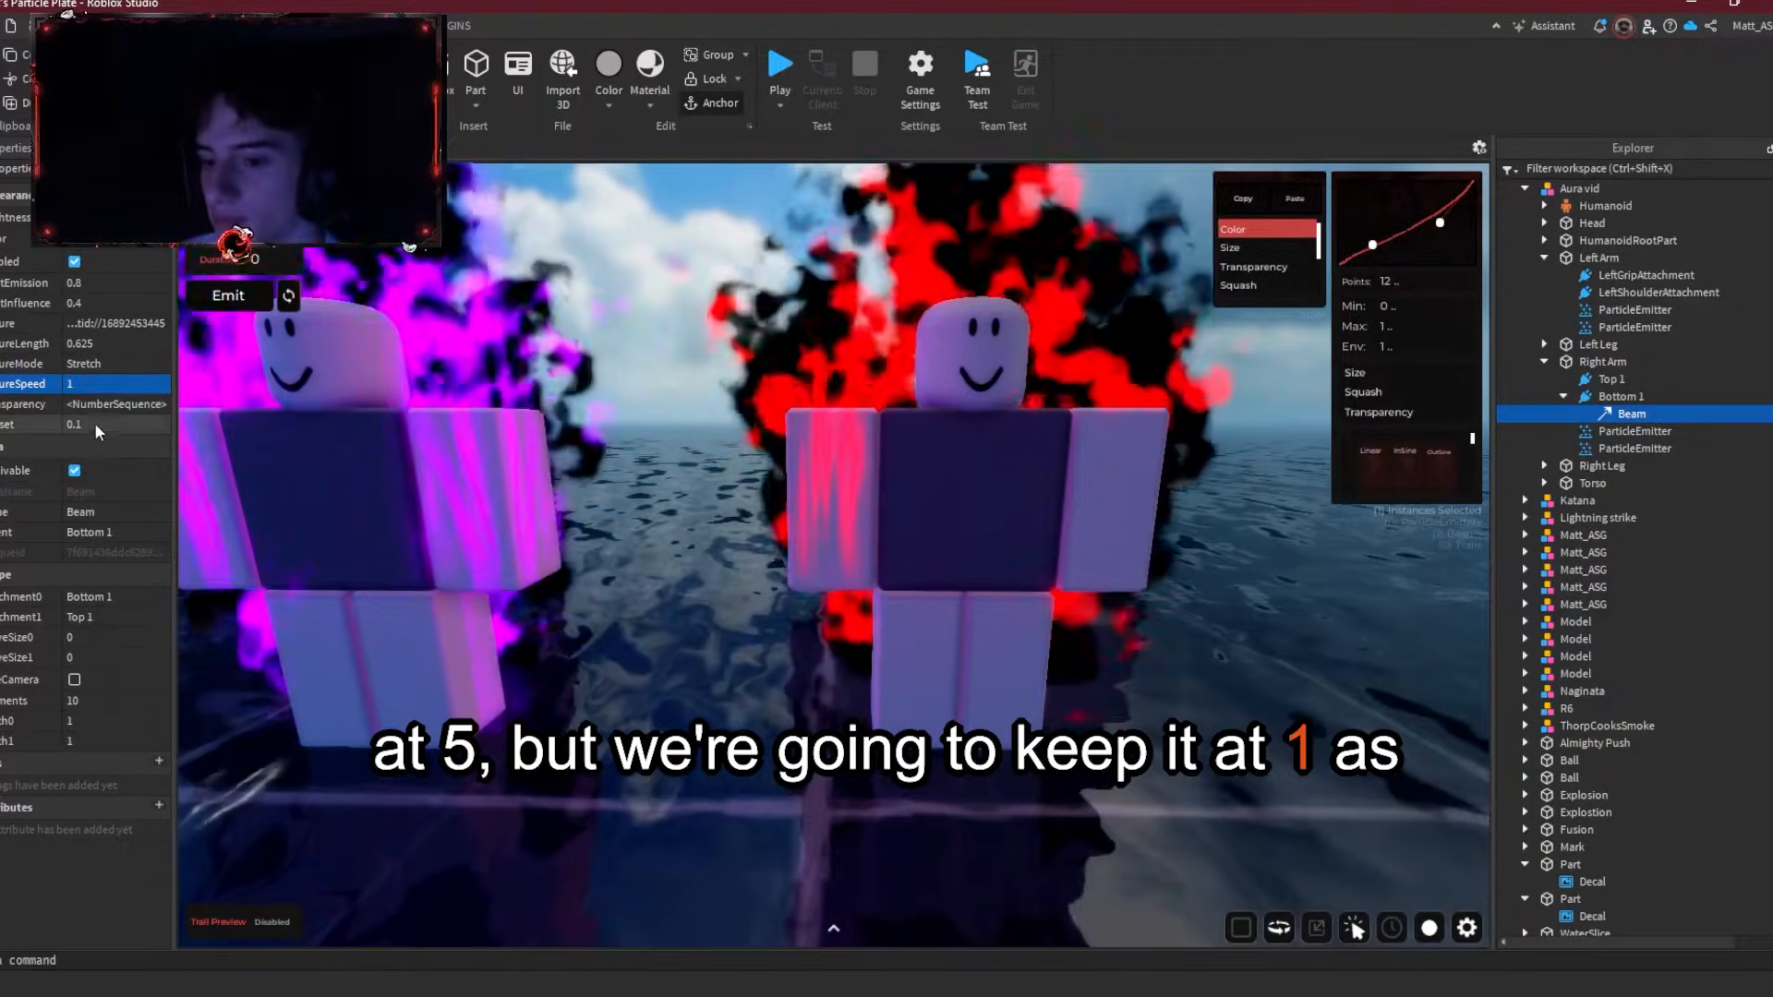
left_click(92, 704)
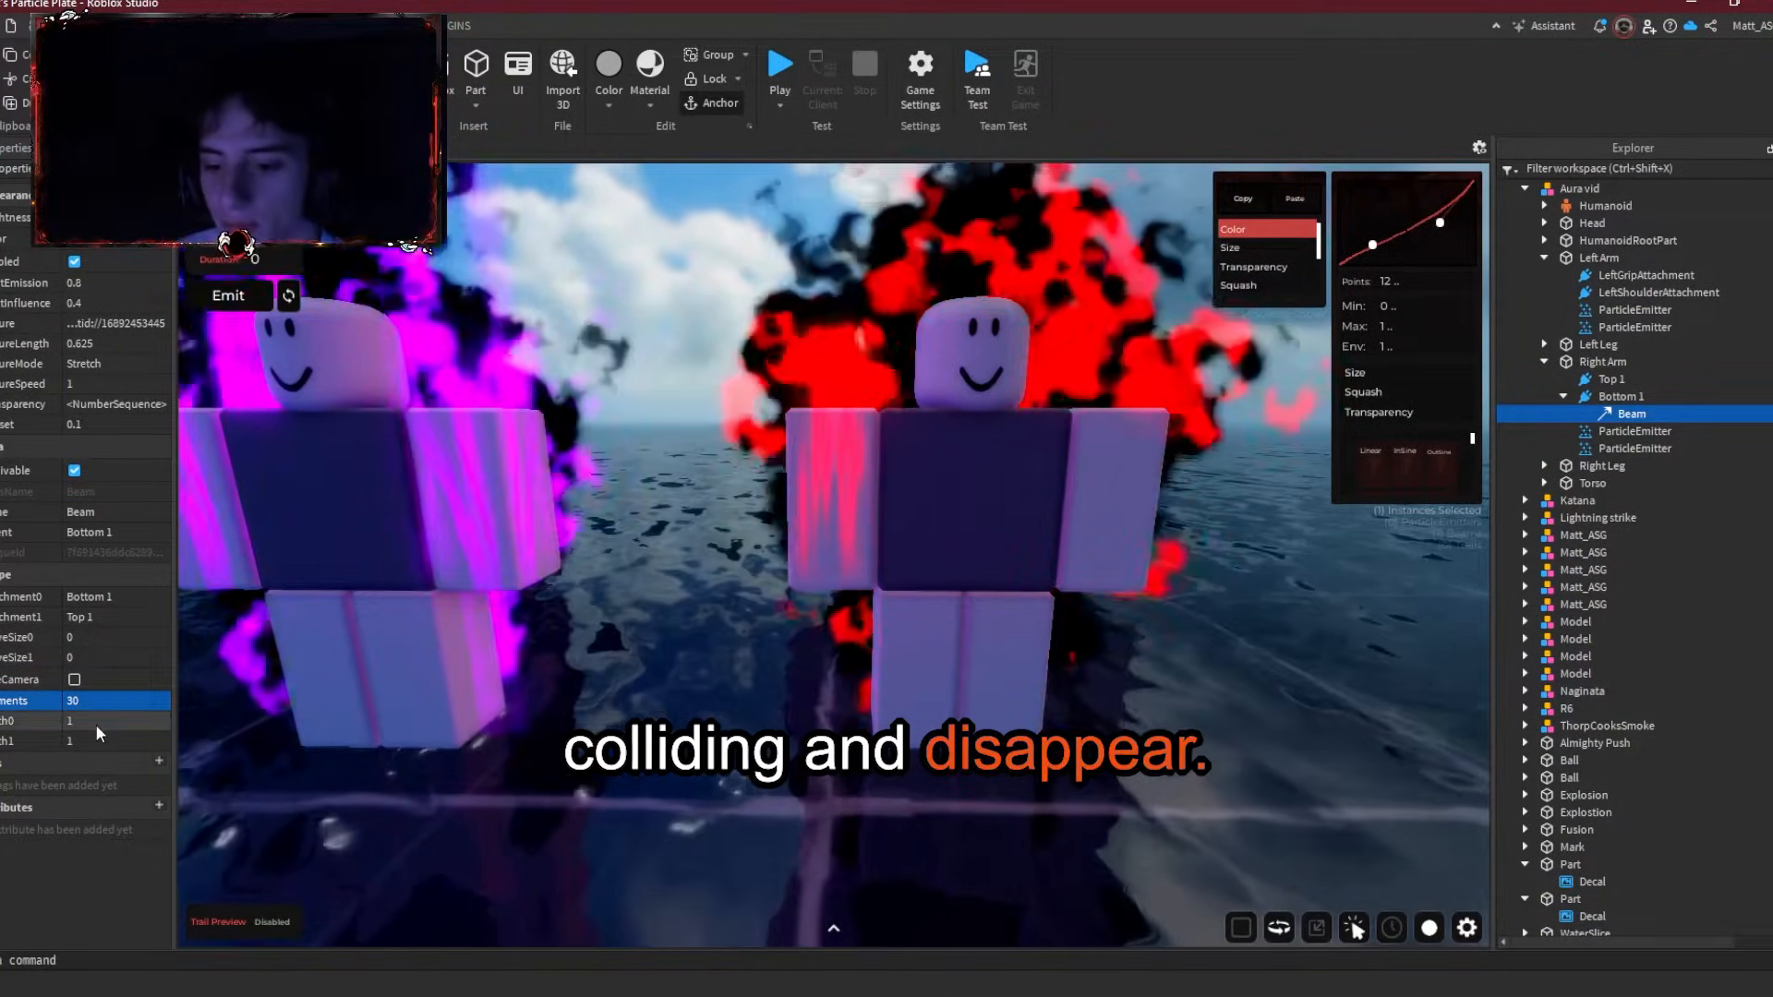
left_click(103, 721)
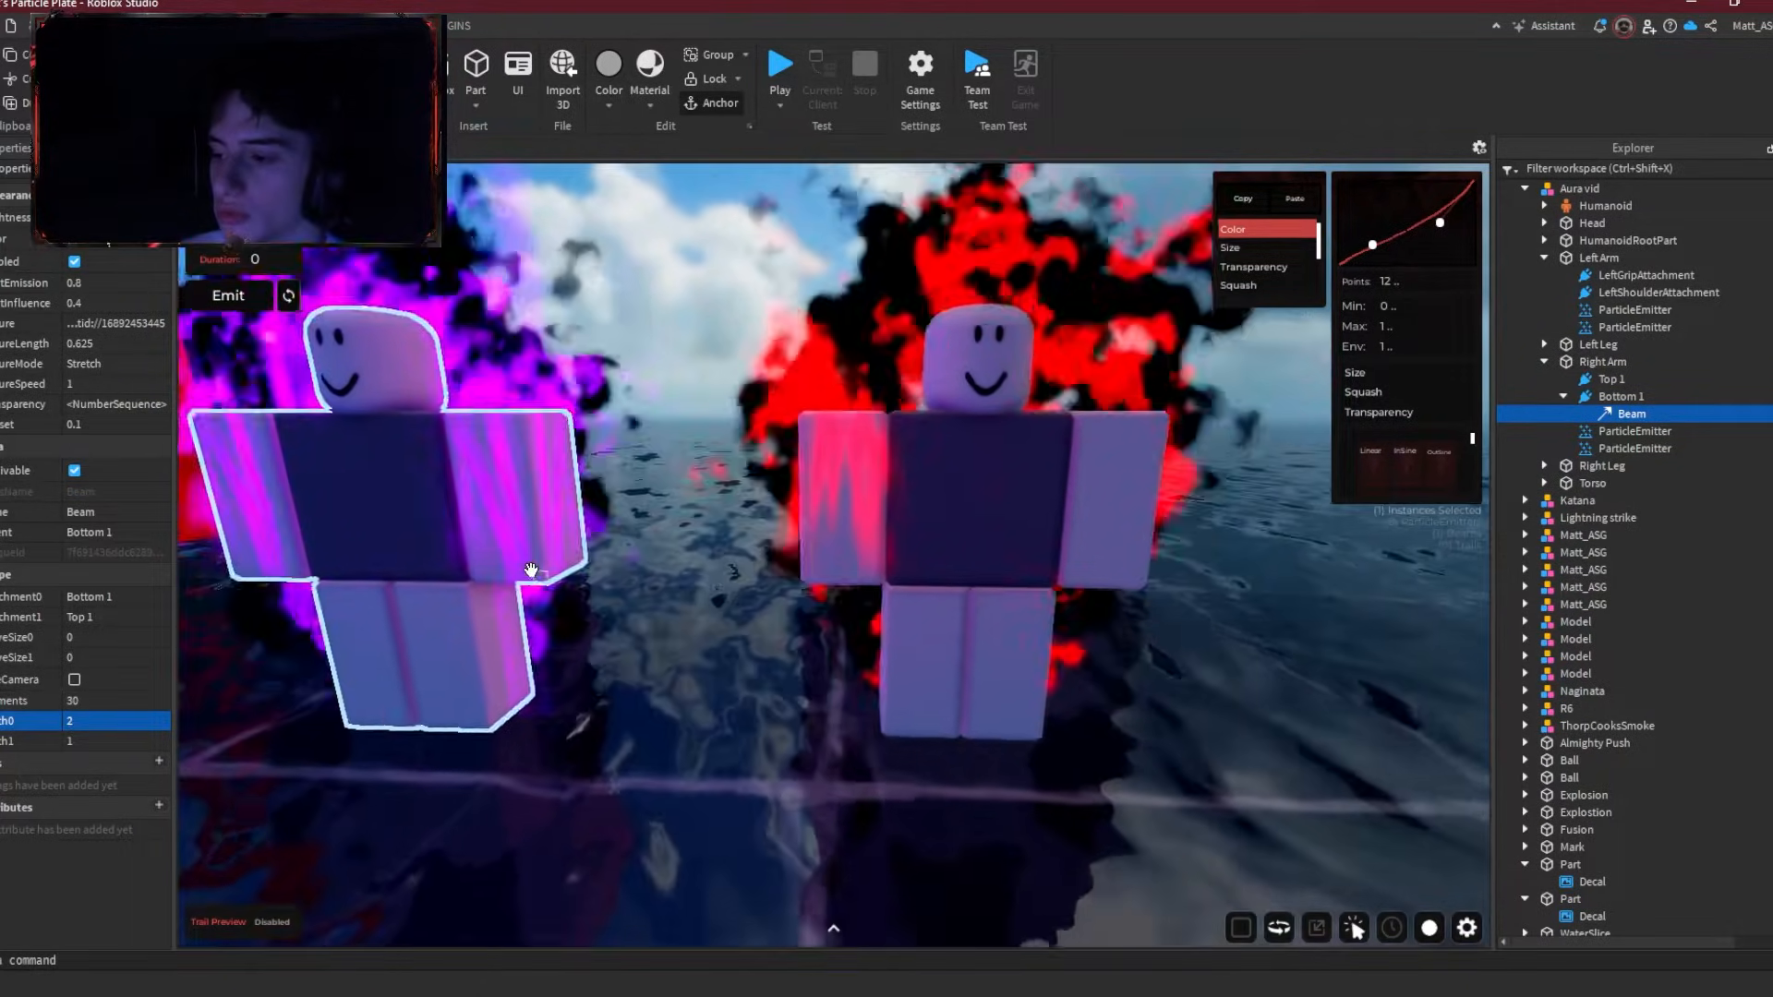
key("s")
key("w")
right_click_drag(532, 571, 532, 579)
key("a")
key("d")
Step: Duplicate the Top 1 and Bottom 1 attachments of the right arm together
left_click(1563, 397)
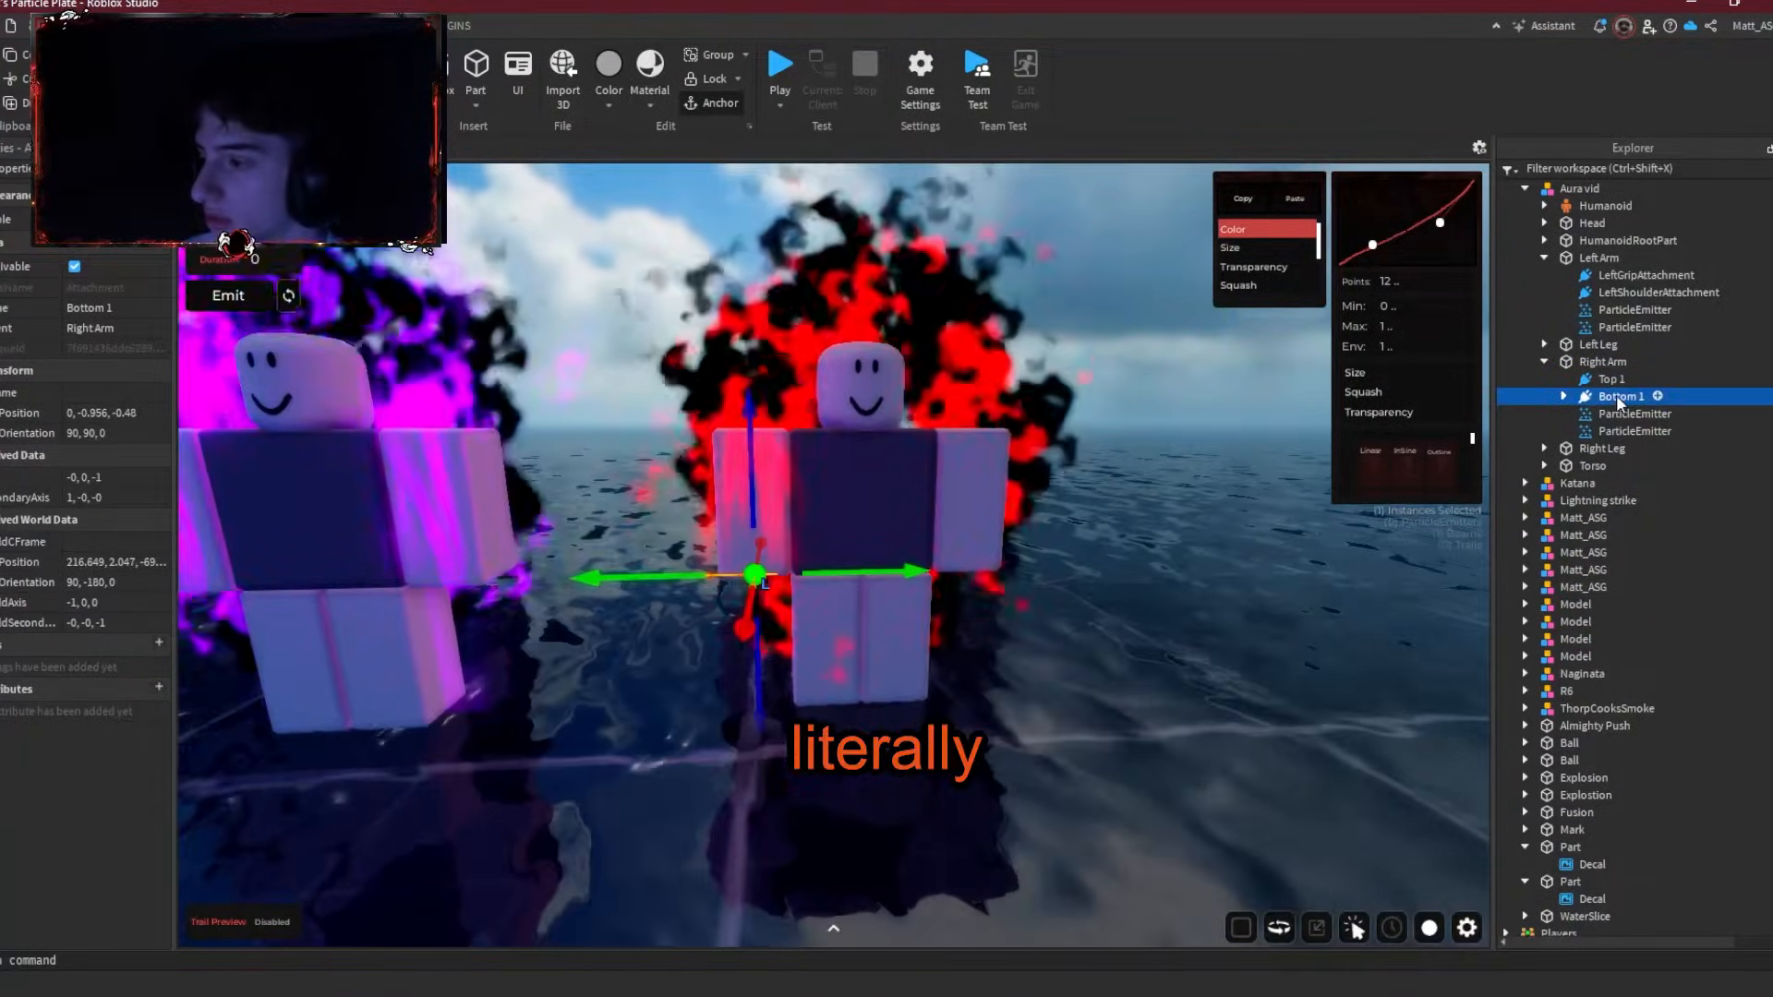
key("ctrl+d")
key("f")
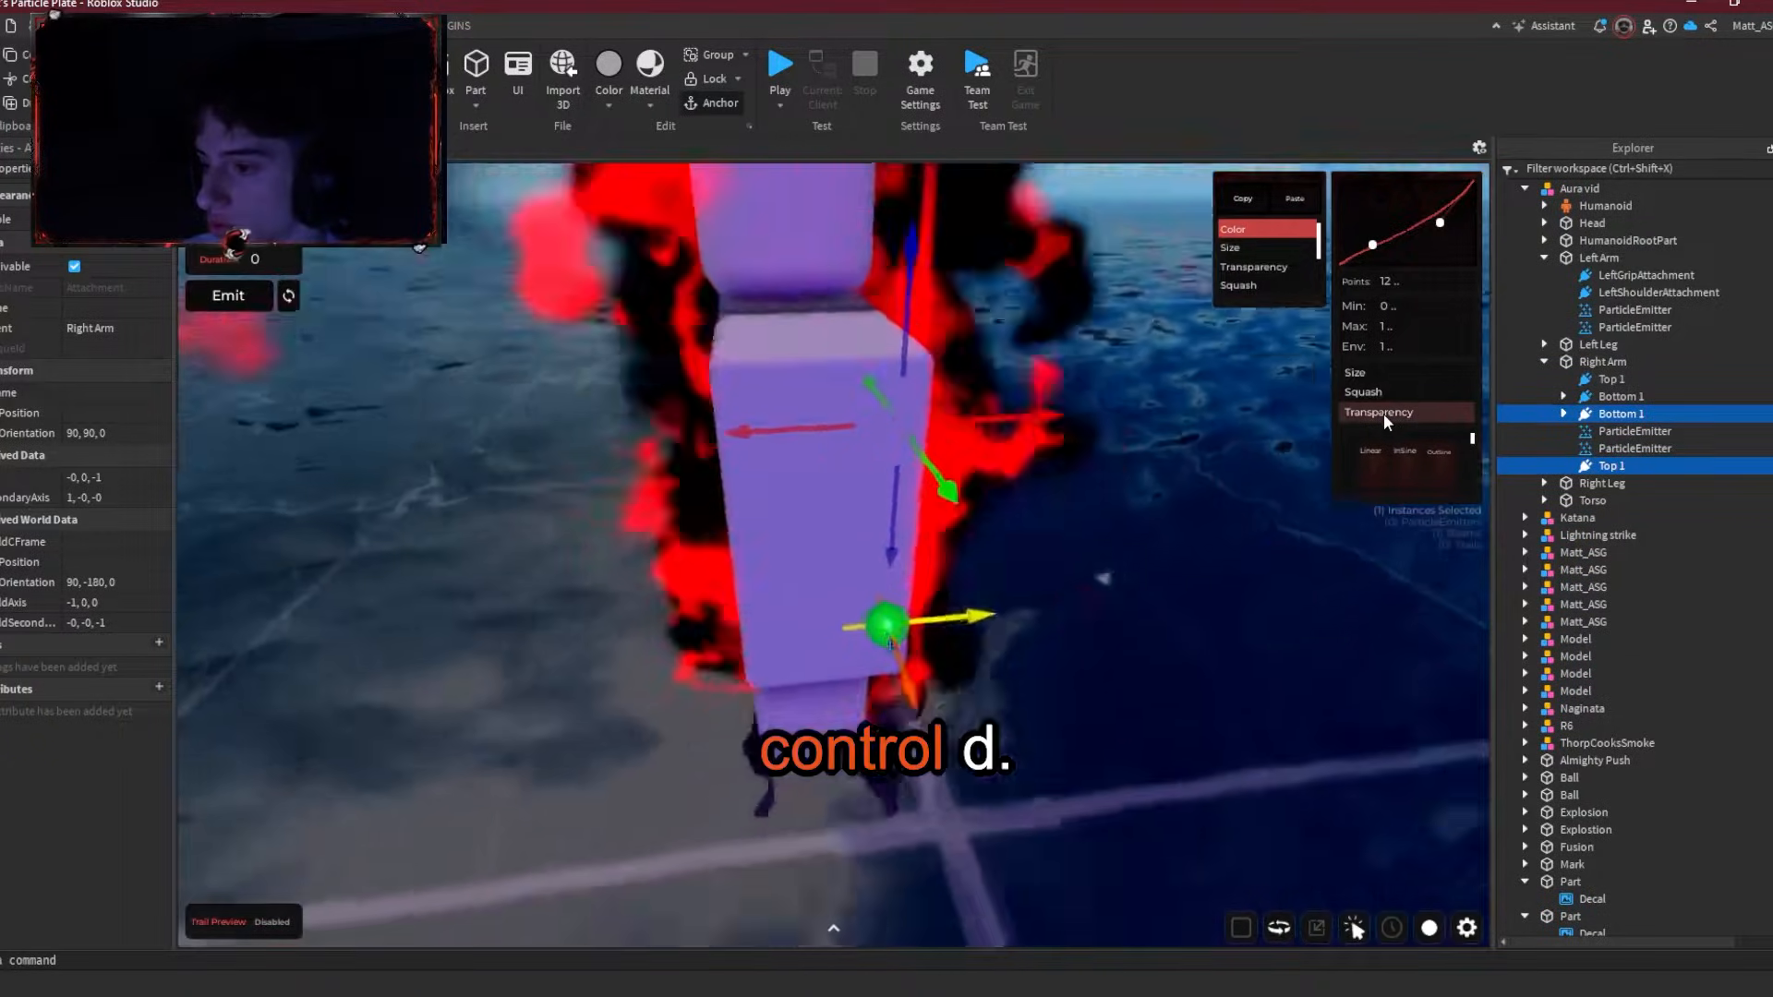
Step: Move the purple aura character out of the way to clear the view of the red character's right arm
right_click_drag(1384, 414, 1378, 413)
right_click_drag(1149, 412, 1148, 412)
left_click_drag(678, 448, 710, 277)
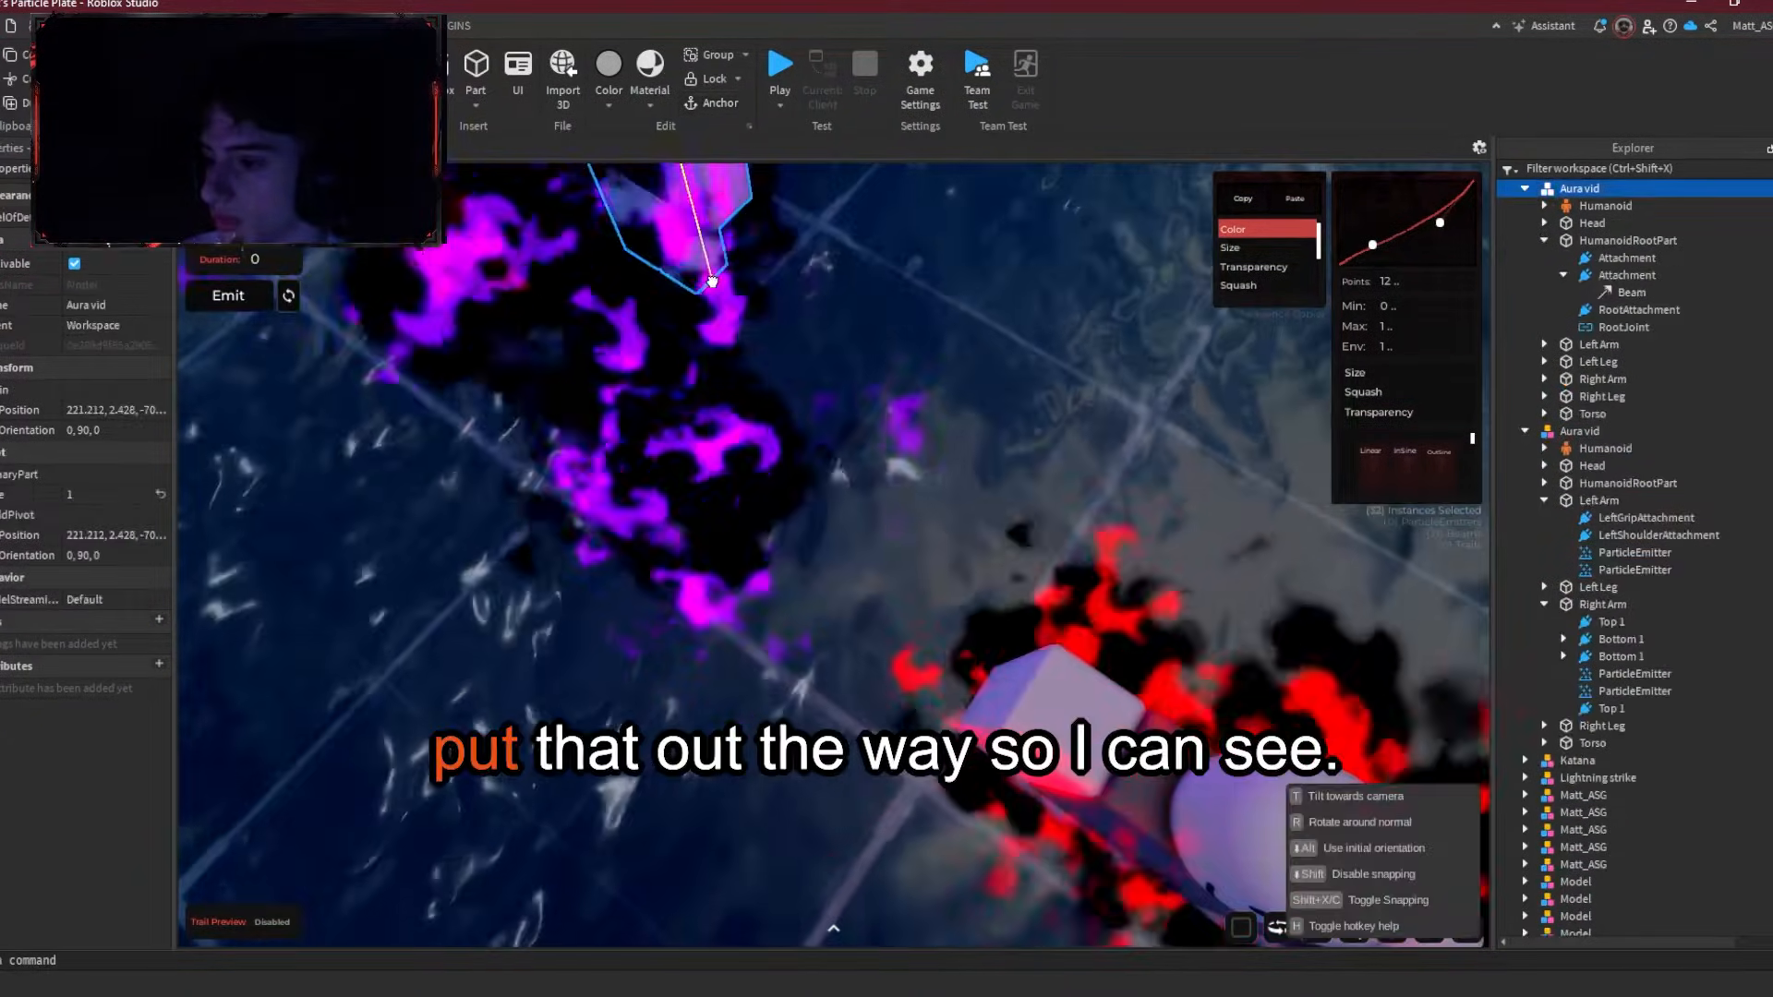
right_click_drag(861, 408, 847, 396)
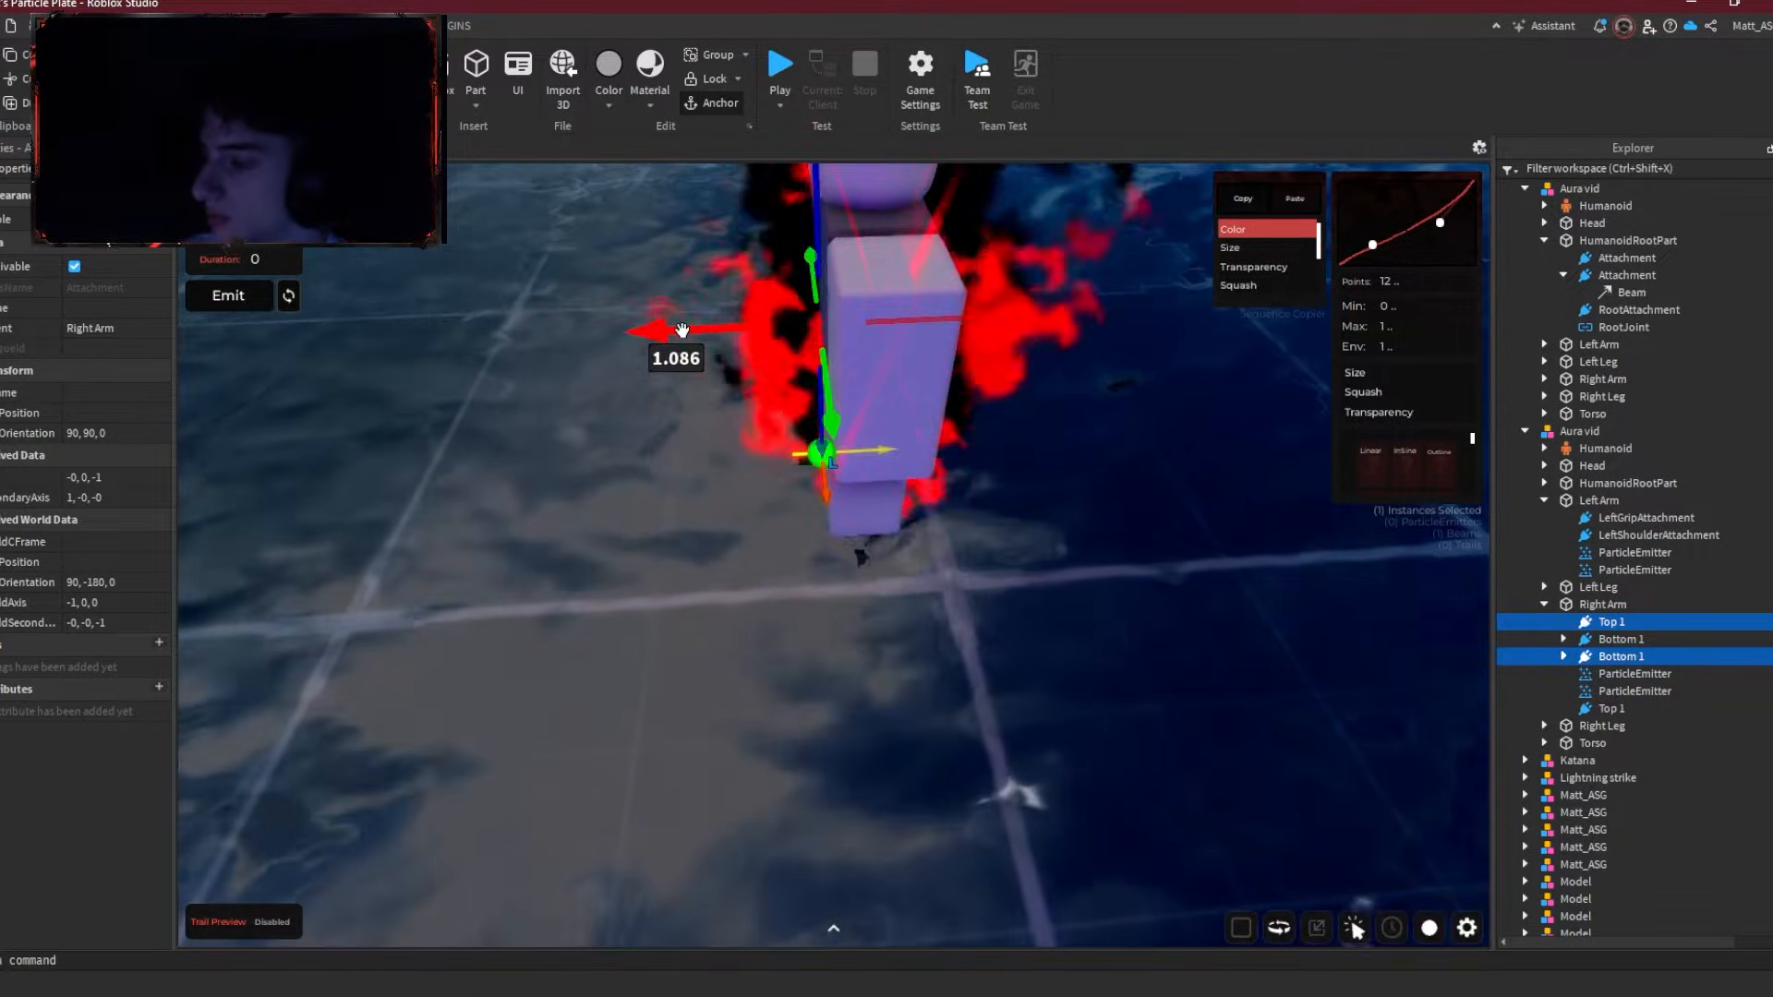
Step: Move one Top 1 and Bottom 1 pair about 0.974 studs to the arm's opposite face and rename it Top 2 and Bottom 2
left_click(1616, 640, "shift")
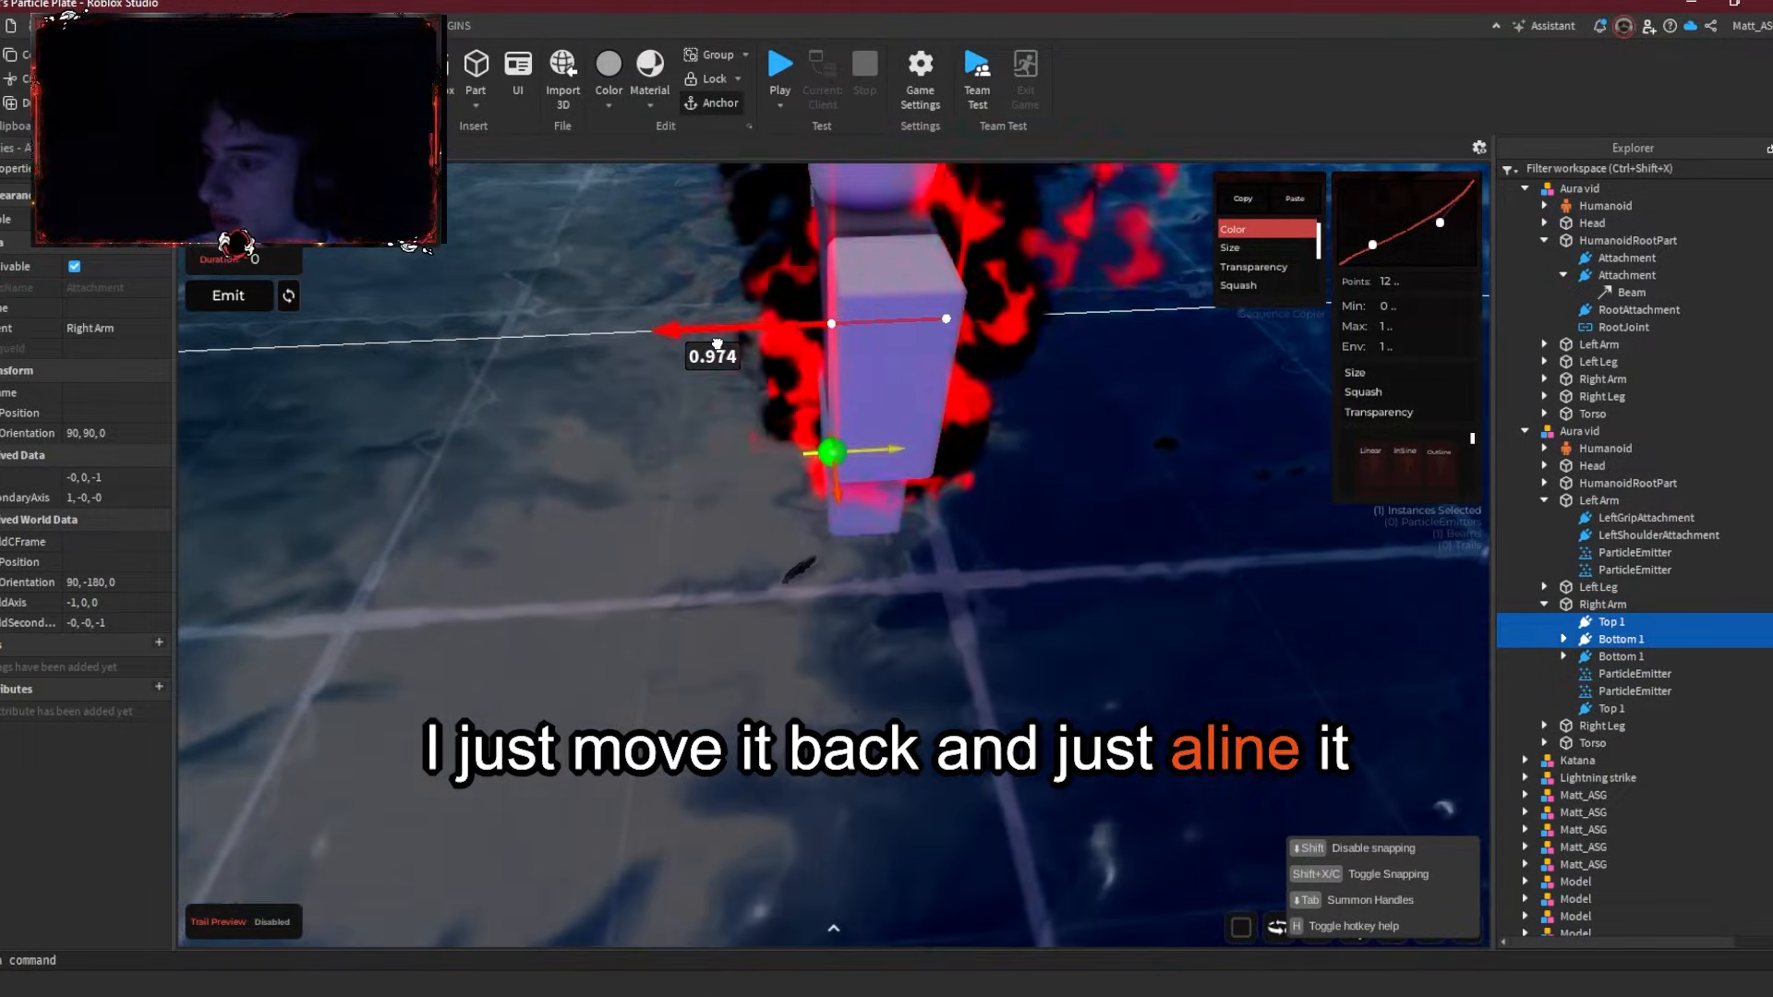
left_click_drag(717, 344, 717, 344)
right_click_drag(871, 368, 872, 367)
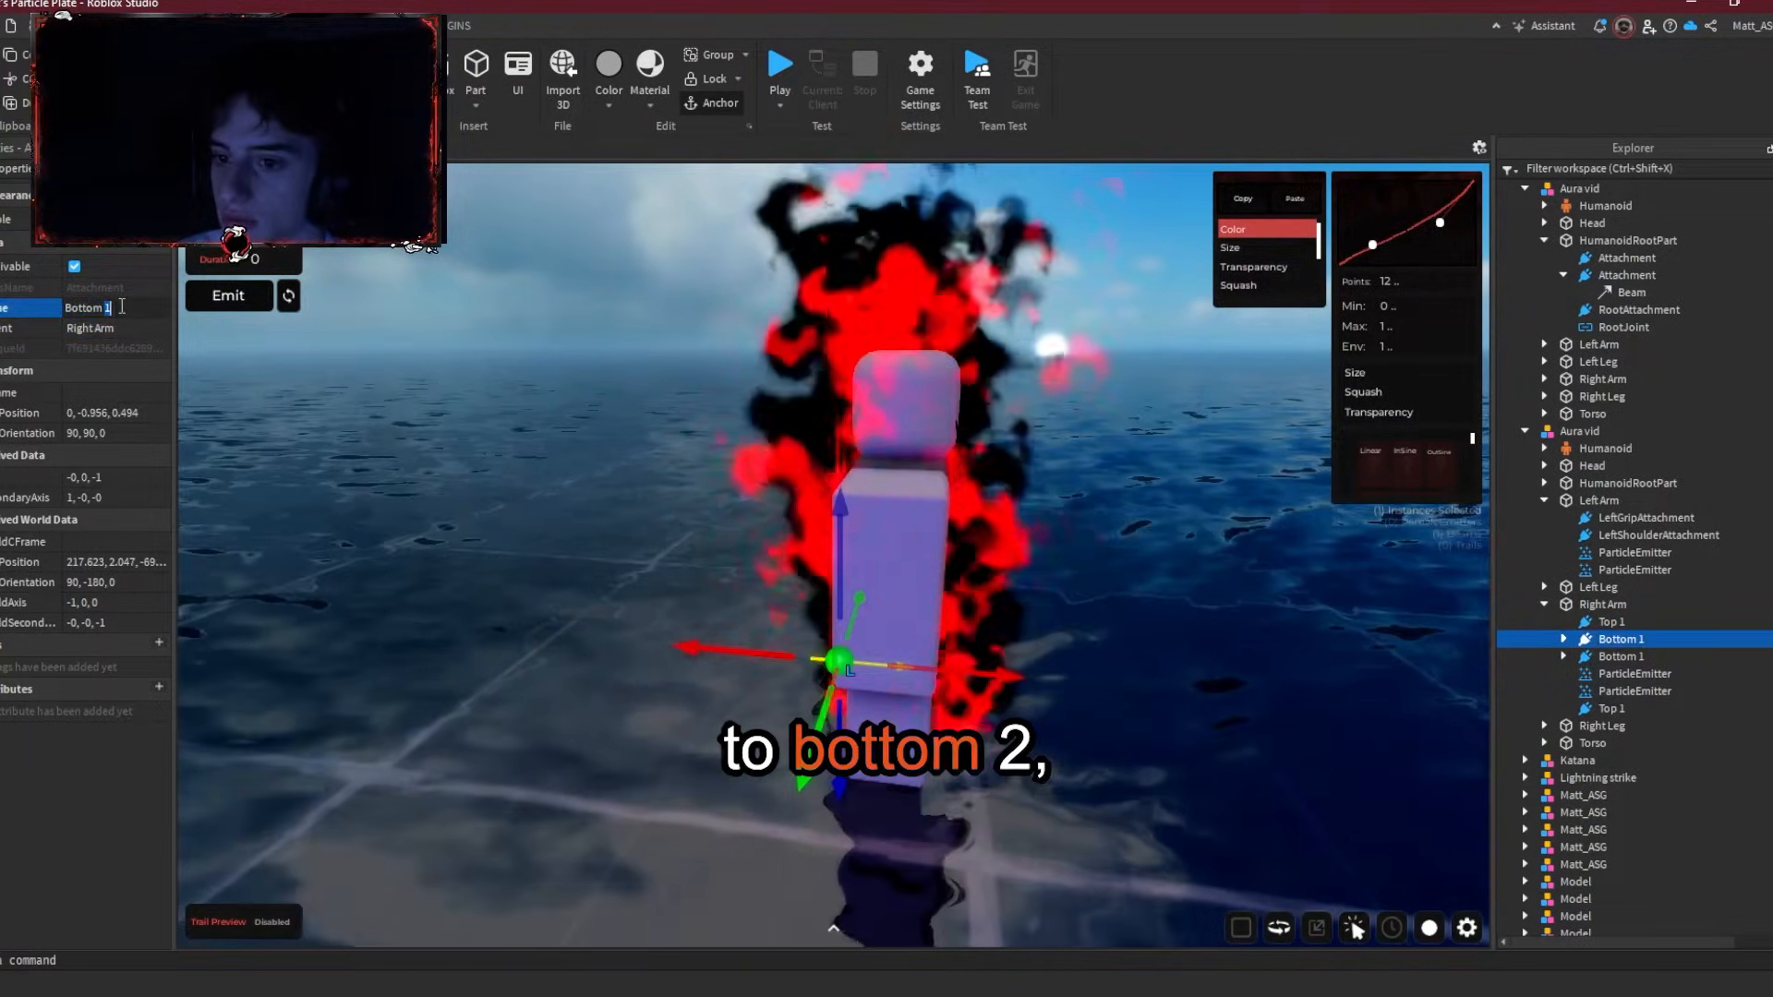
left_click(1581, 623)
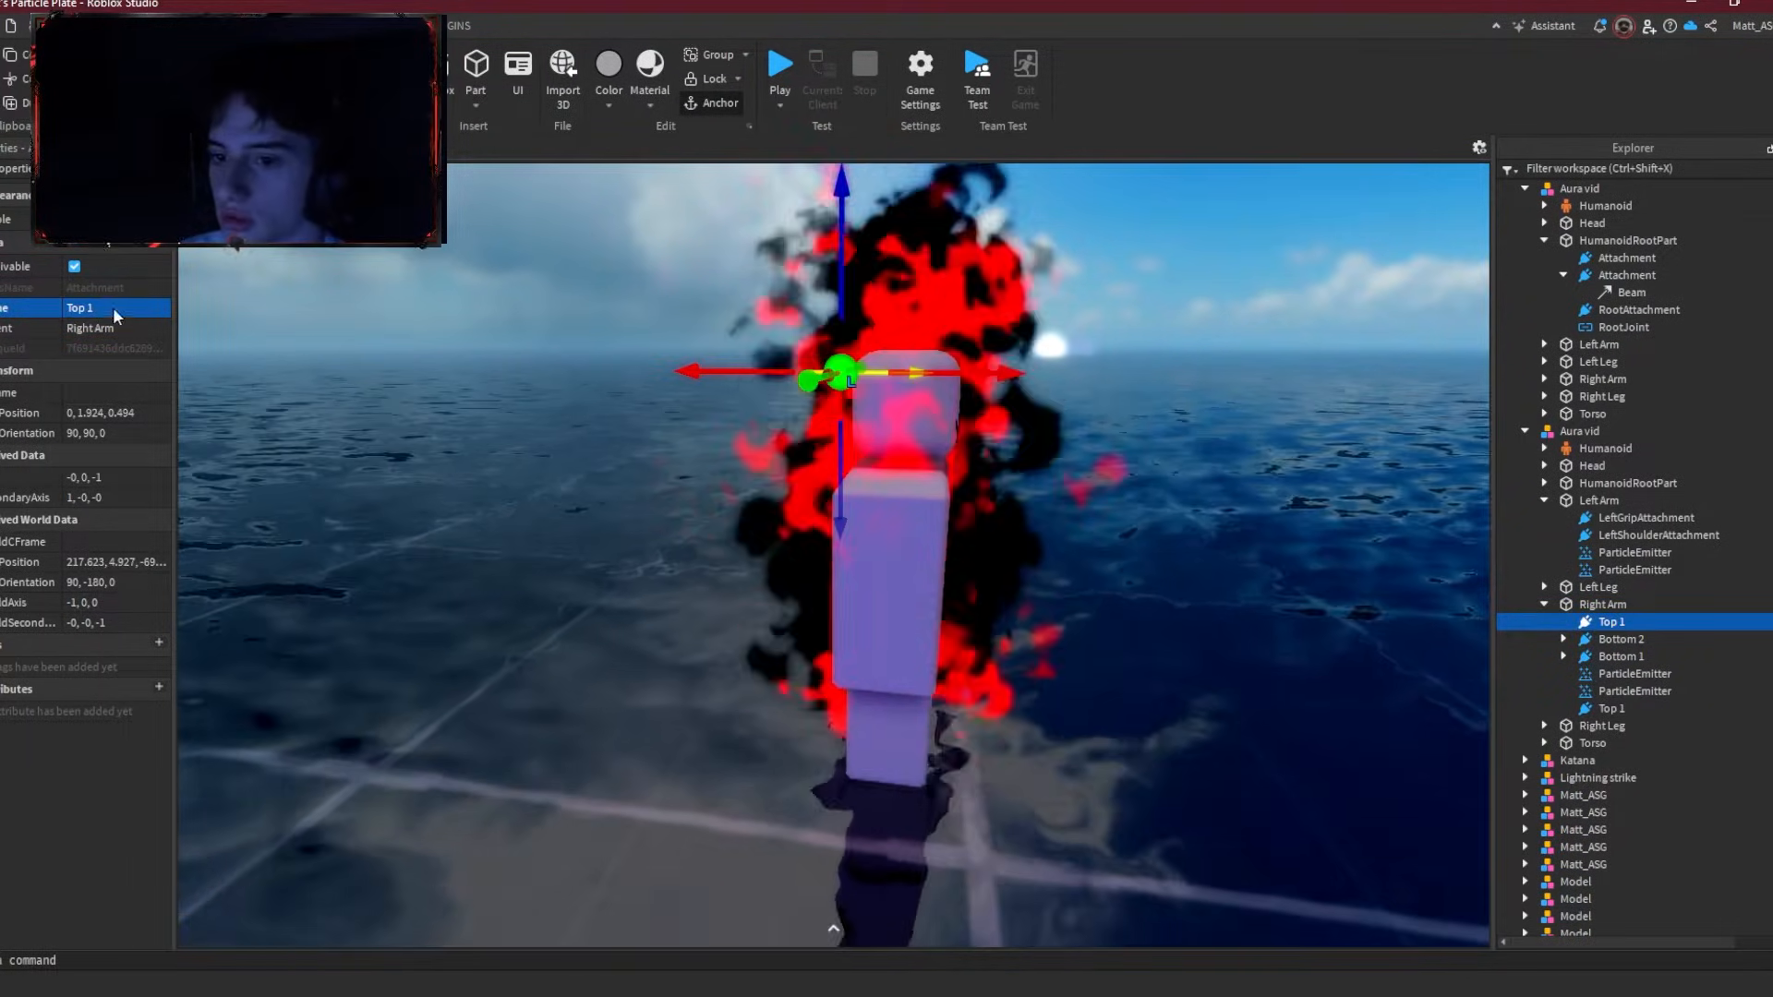
Step: Duplicate the Top 2 and Bottom 2 attachments and centre the copies between the arm's front and back faces
left_click(1583, 645, "ctrl")
key("ctrl+d")
left_click_drag(990, 545, 1045, 540)
Step: Set the copied pair's Y orientation to -180 and move it about 0.485 studs onto the arm's outer side
left_click(28, 434)
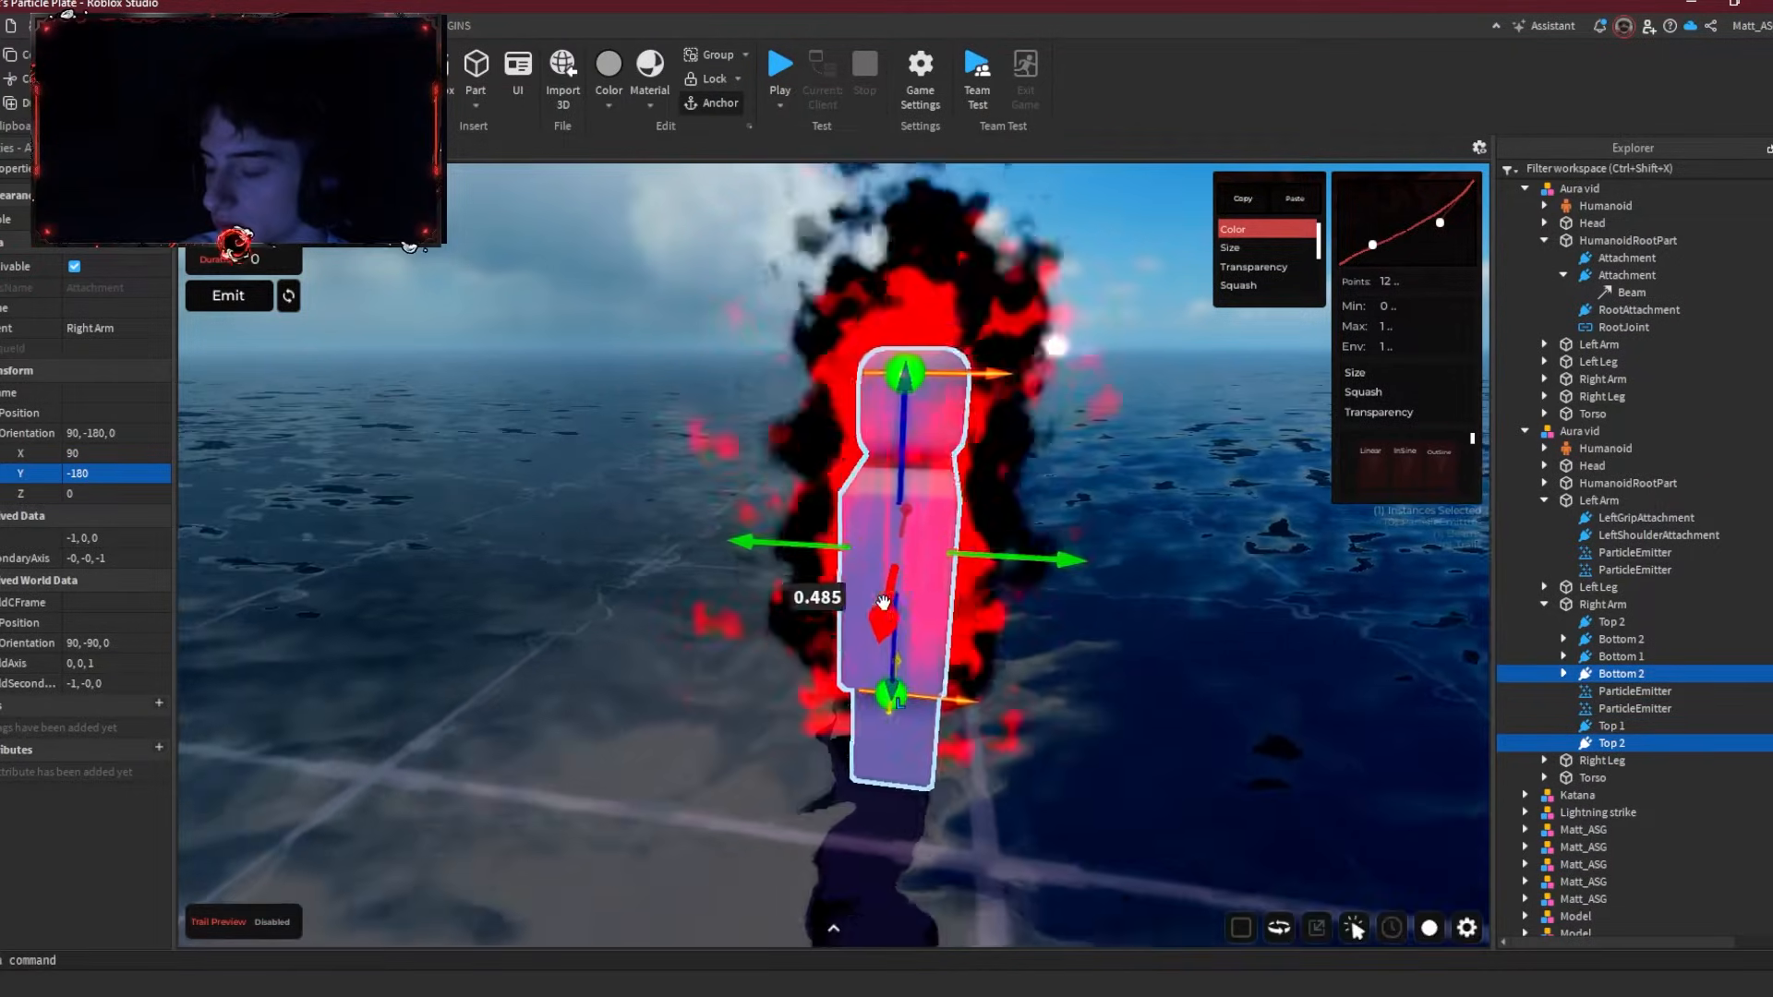
scroll(883, 602, "up", 6)
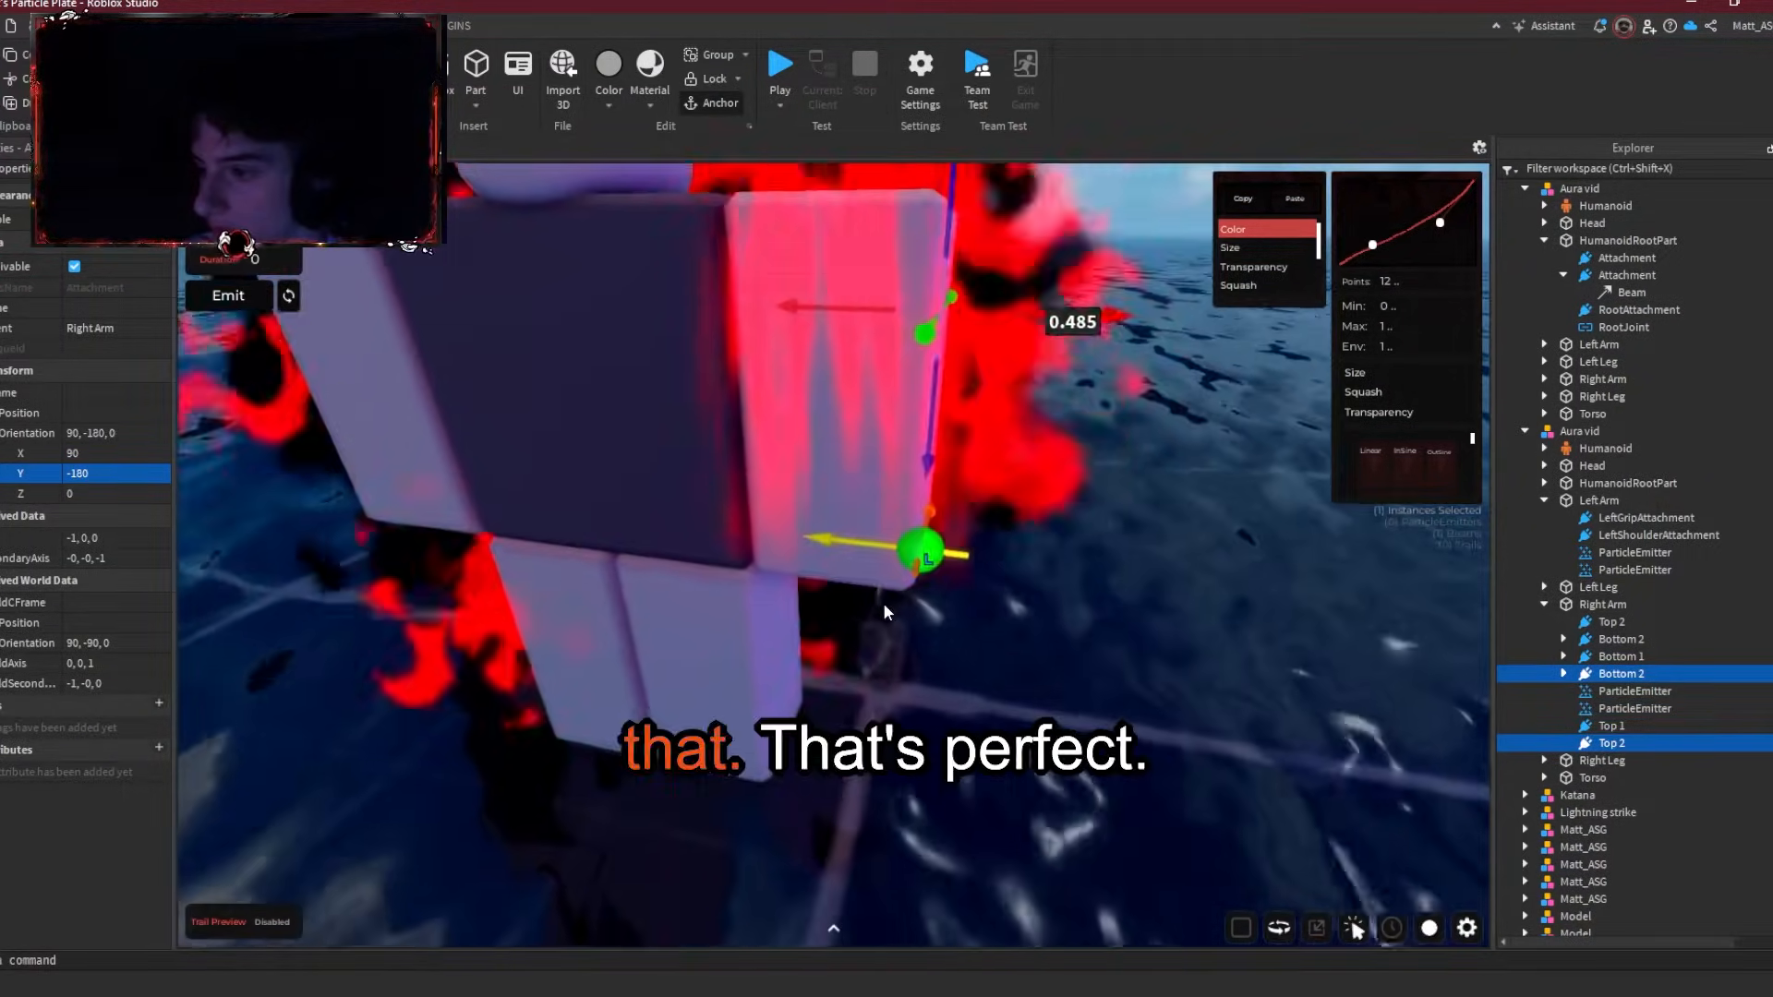
Step: Rename the attachments on the arm's outer side Bottom 3 and Top 3
scroll(883, 602, "down", 6)
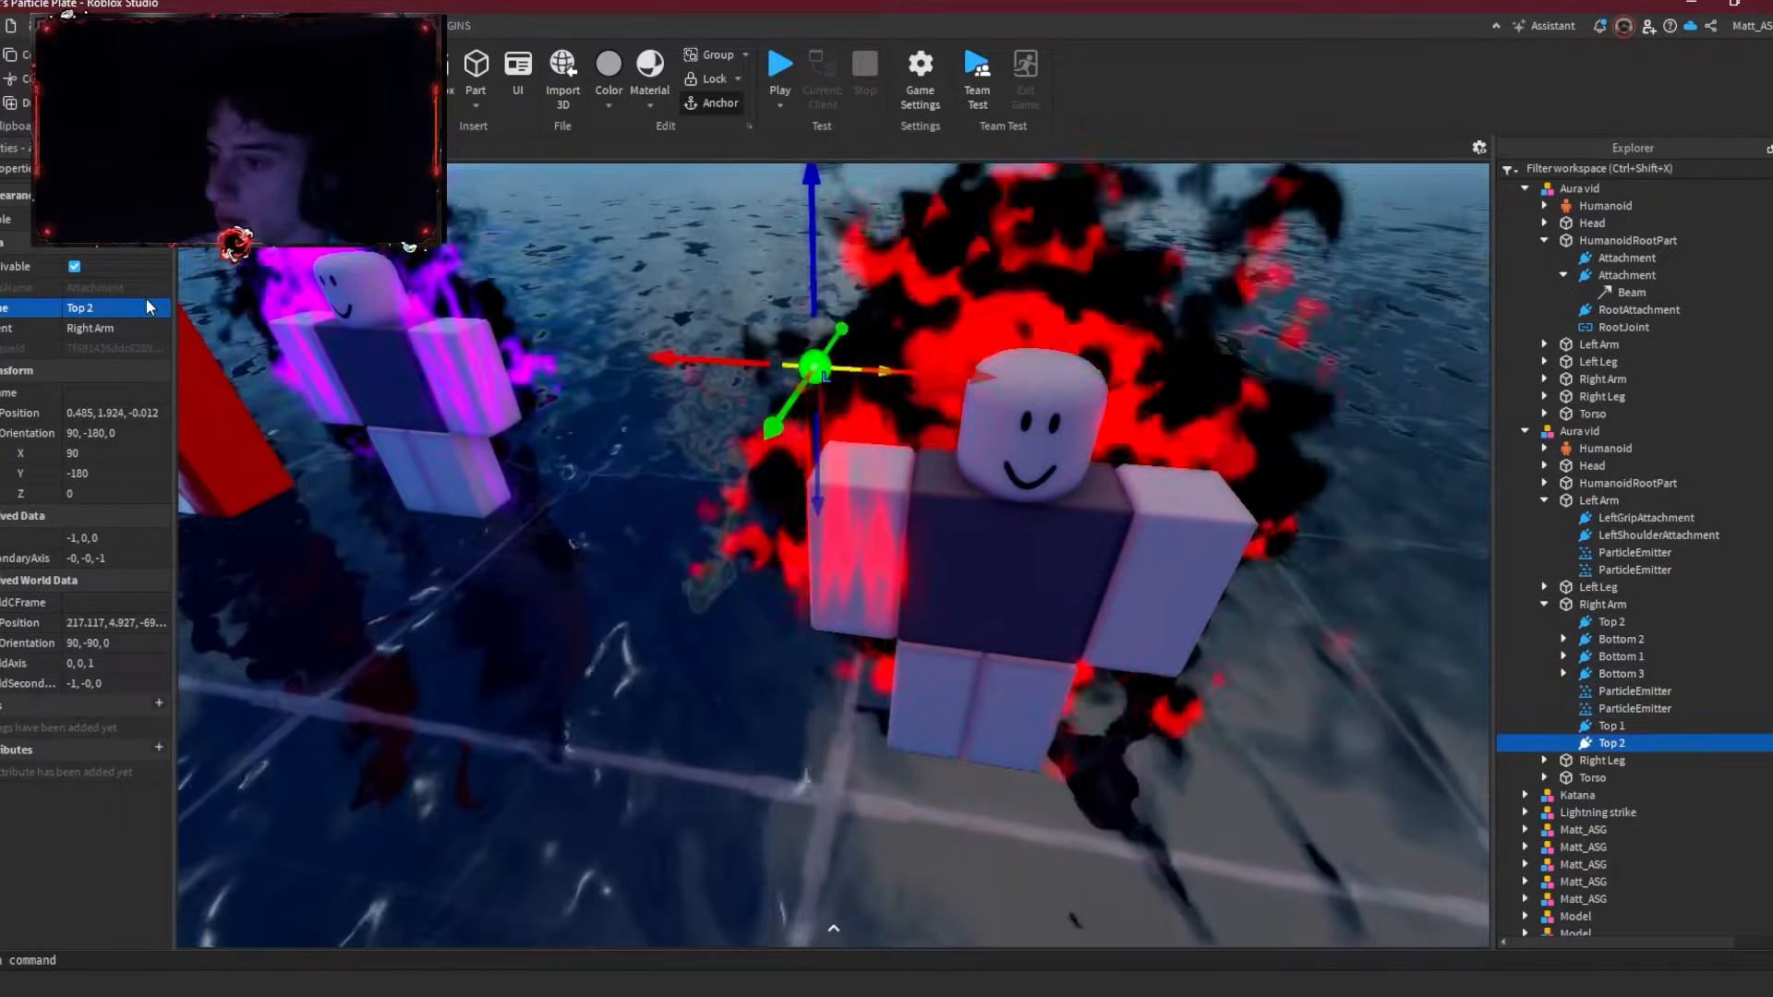
right_click_drag(430, 352, 434, 360)
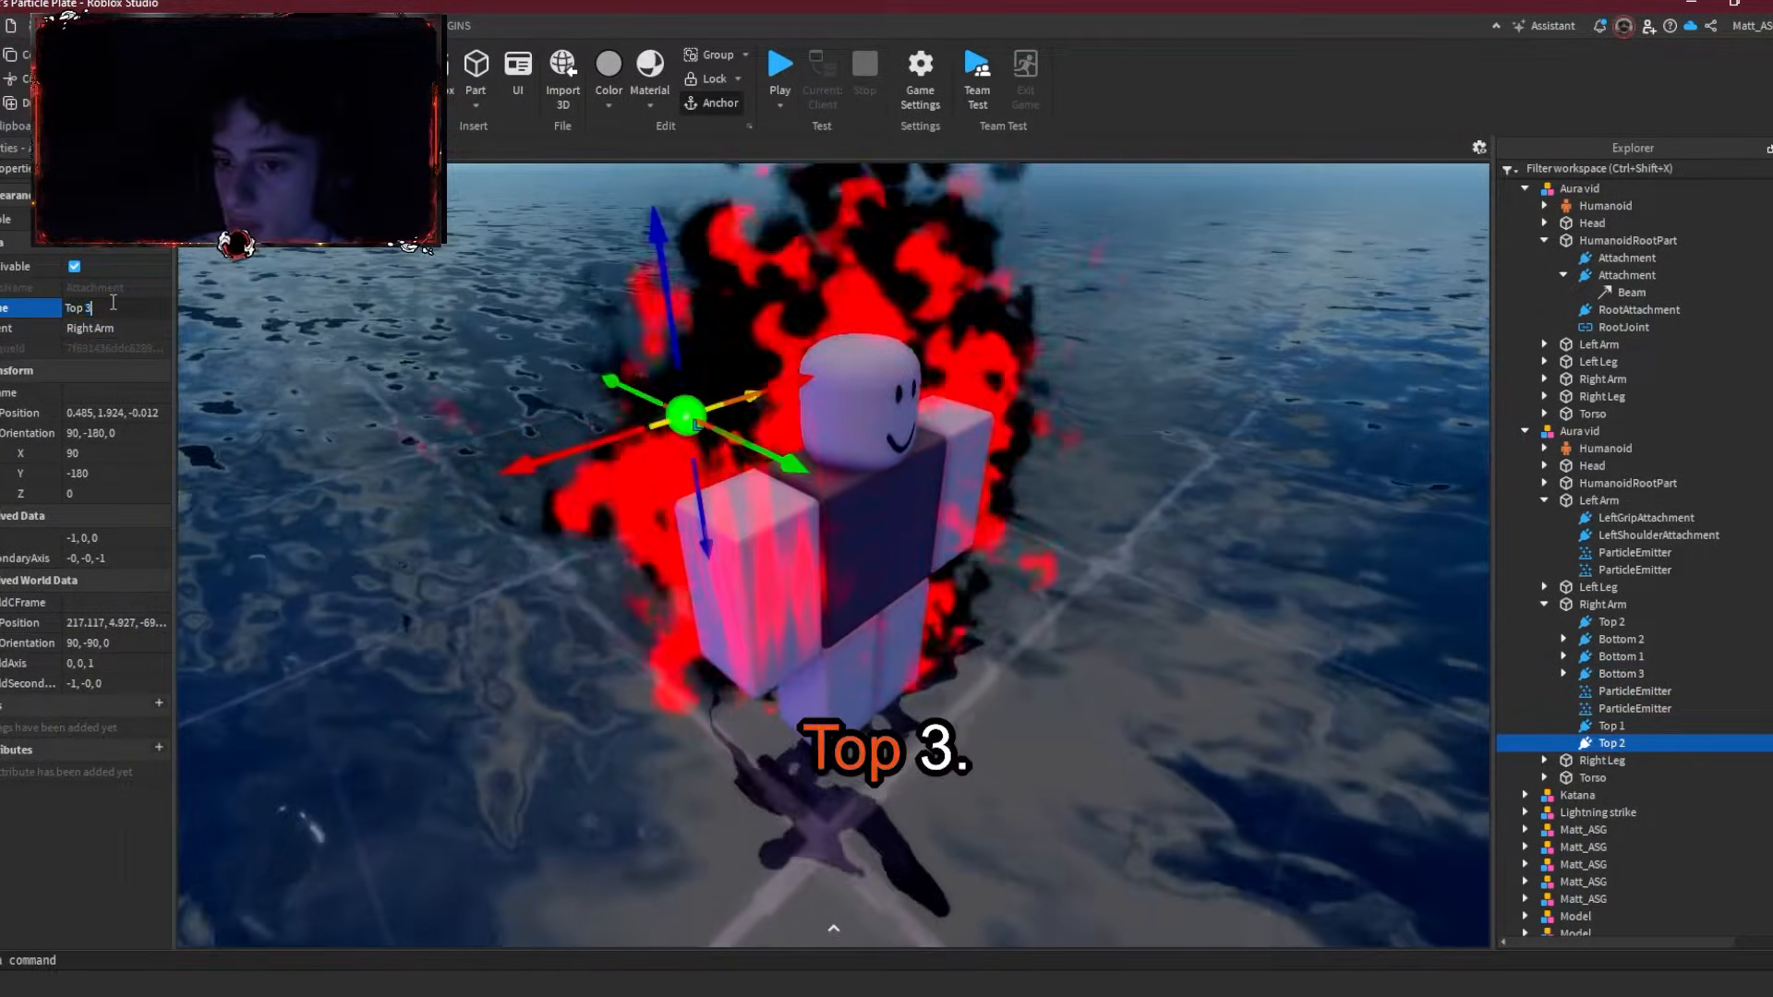
right_click_drag(1185, 454, 1191, 458)
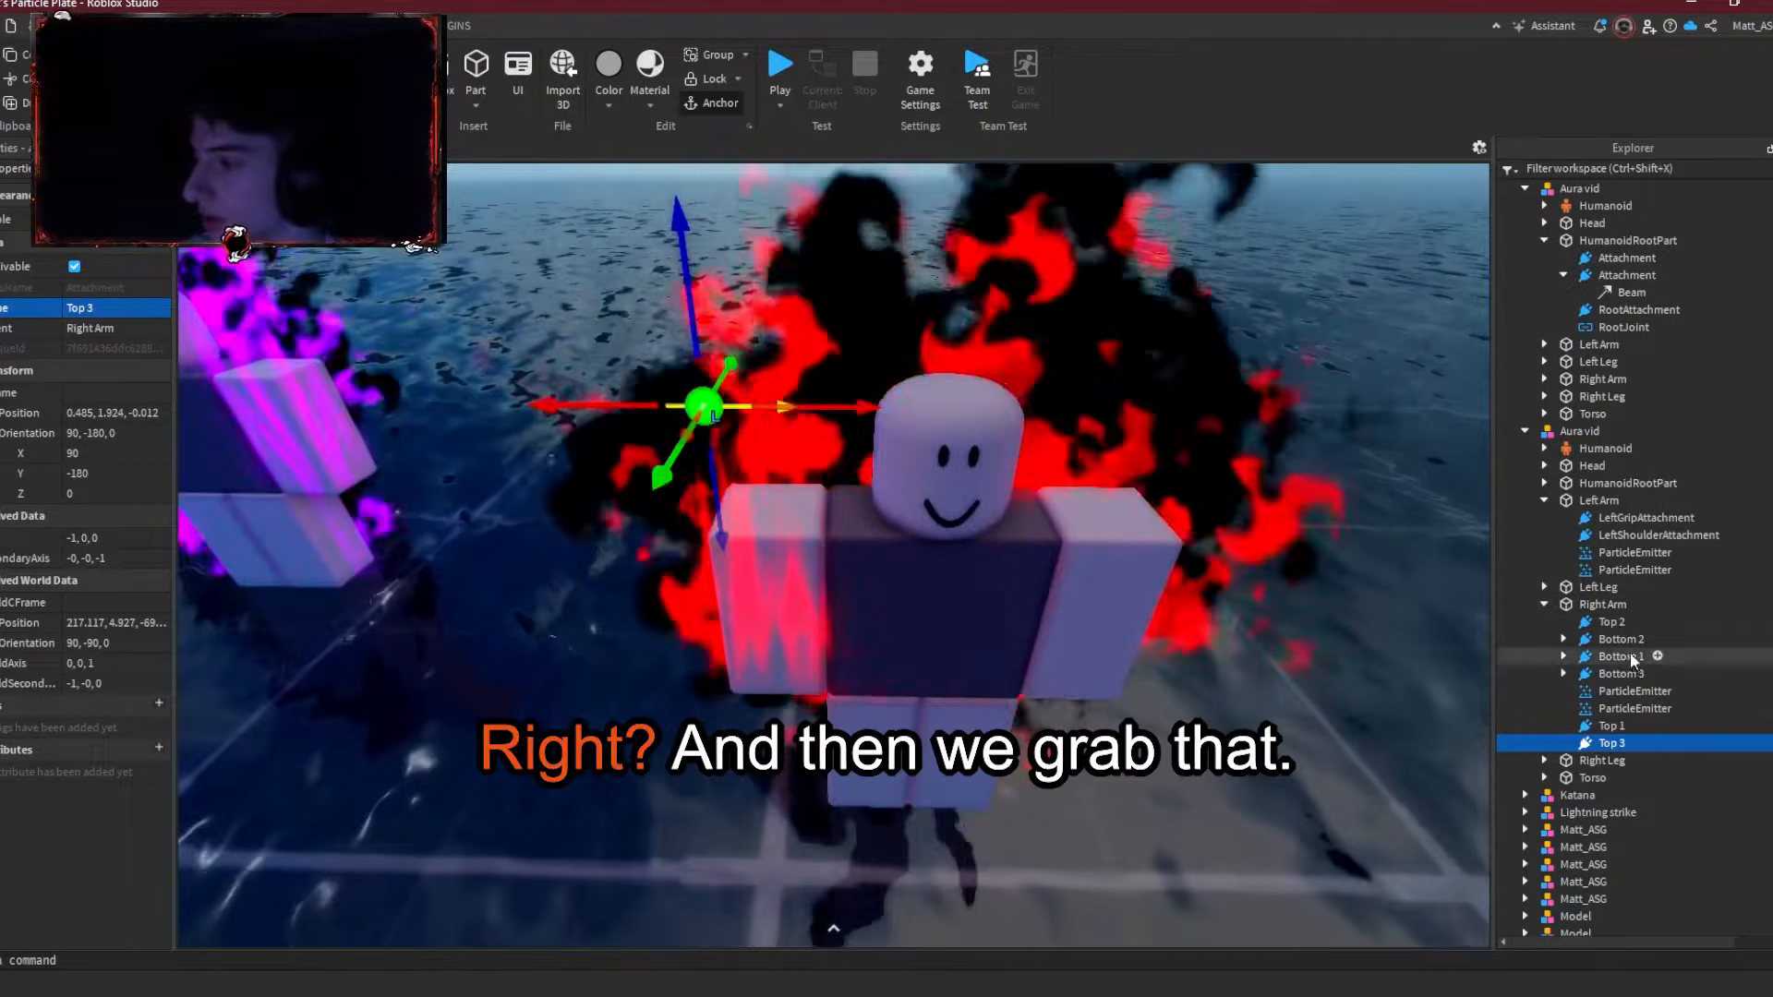
Step: Duplicate the Top 3 and Bottom 3 attachments and move the copies about 0.992 studs to the arm's inner side
left_click(1637, 676, "ctrl")
key("ctrl+d")
left_click_drag(829, 558, 944, 561)
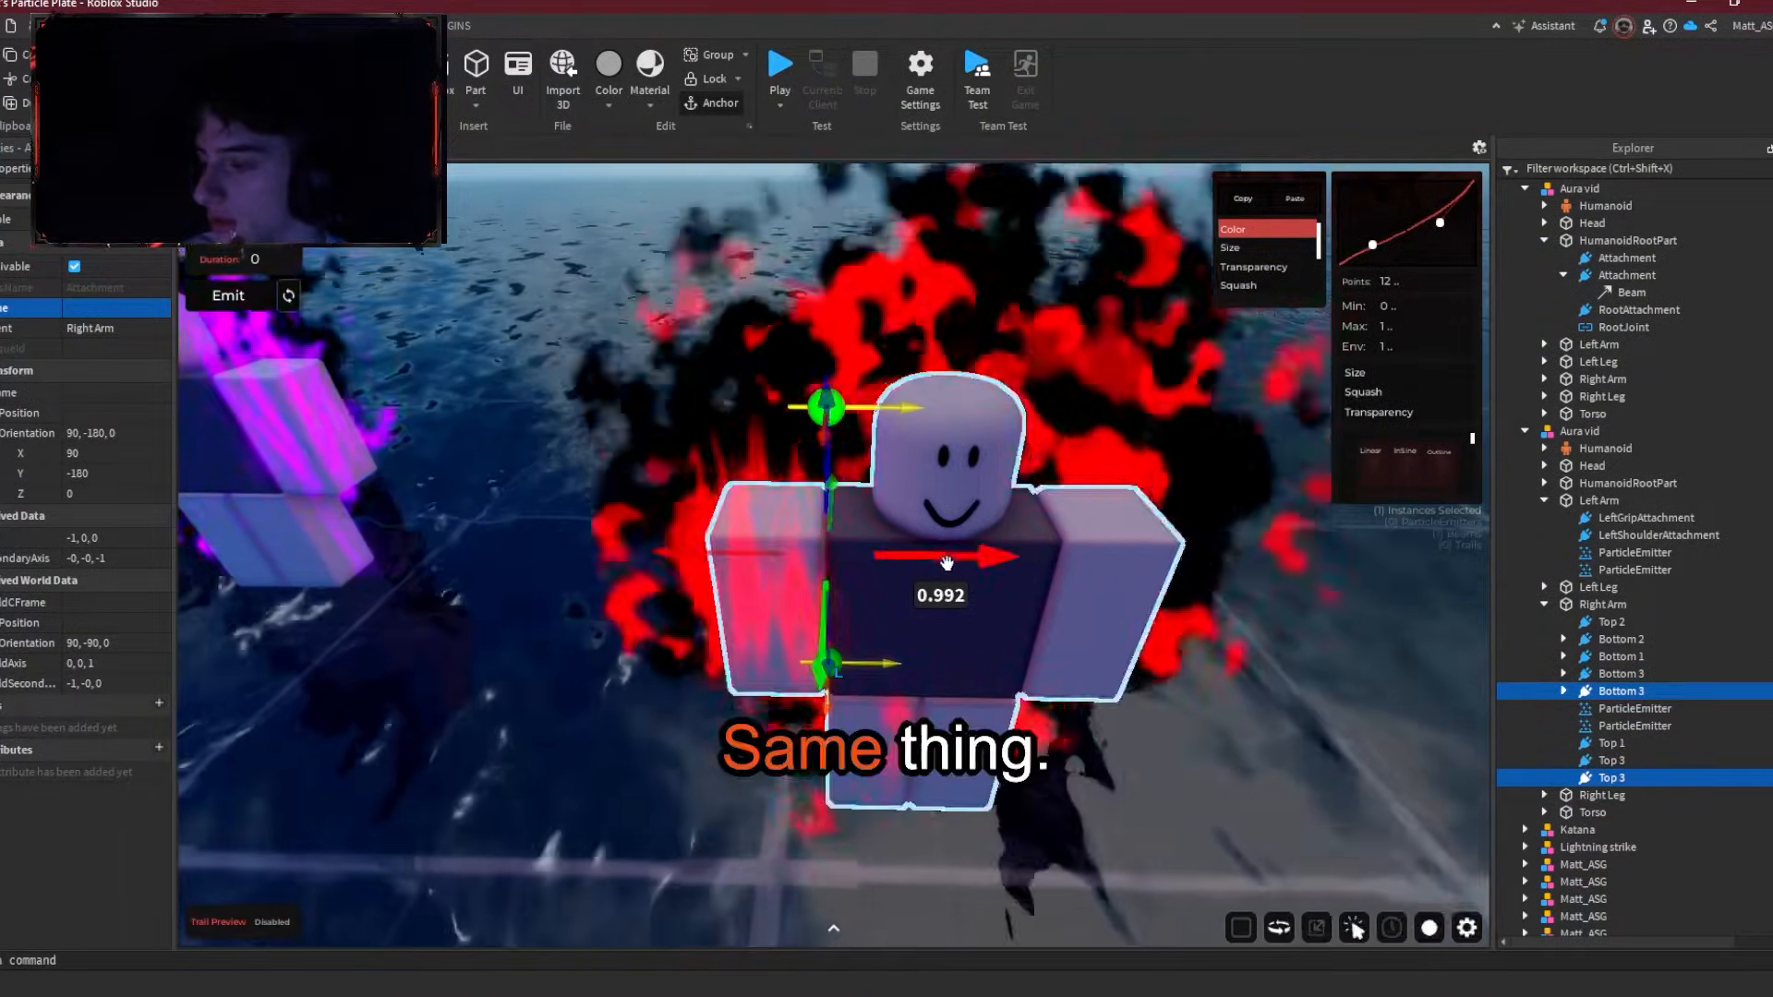
Step: Rename the attachments on the arm's inner side Bottom 4 and Top 4
left_click(1591, 691)
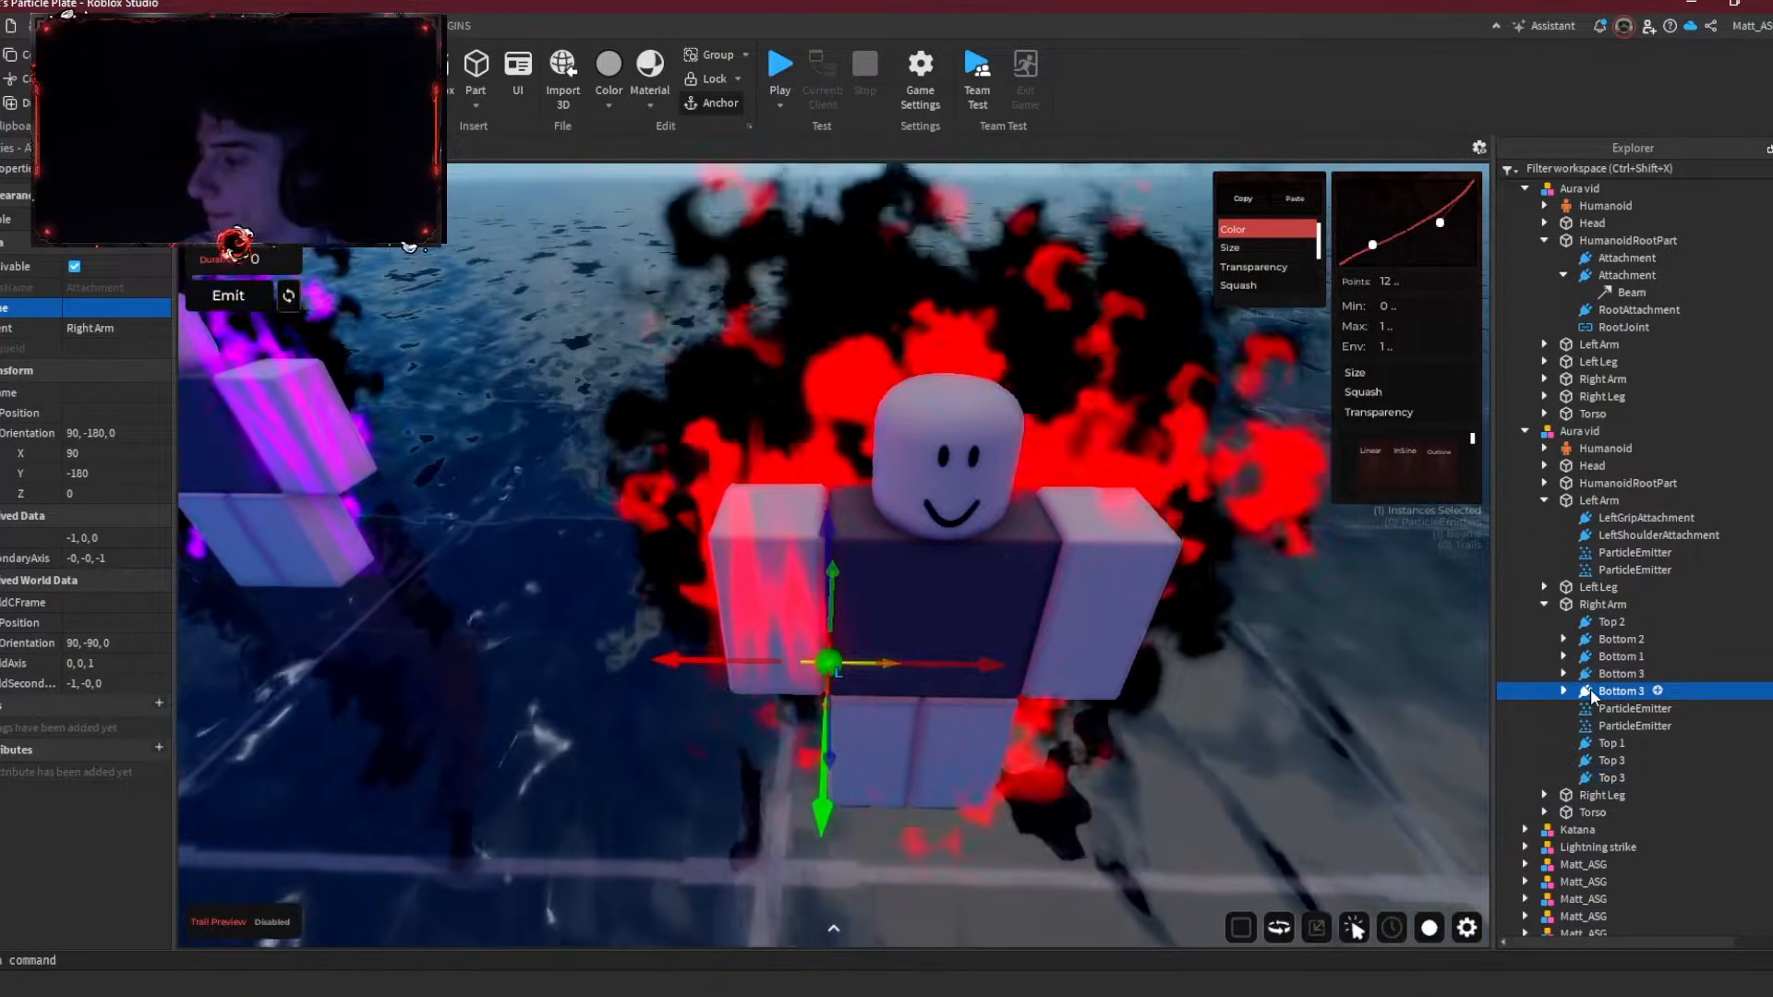
key("BackSpace")
type("4")
key("Return")
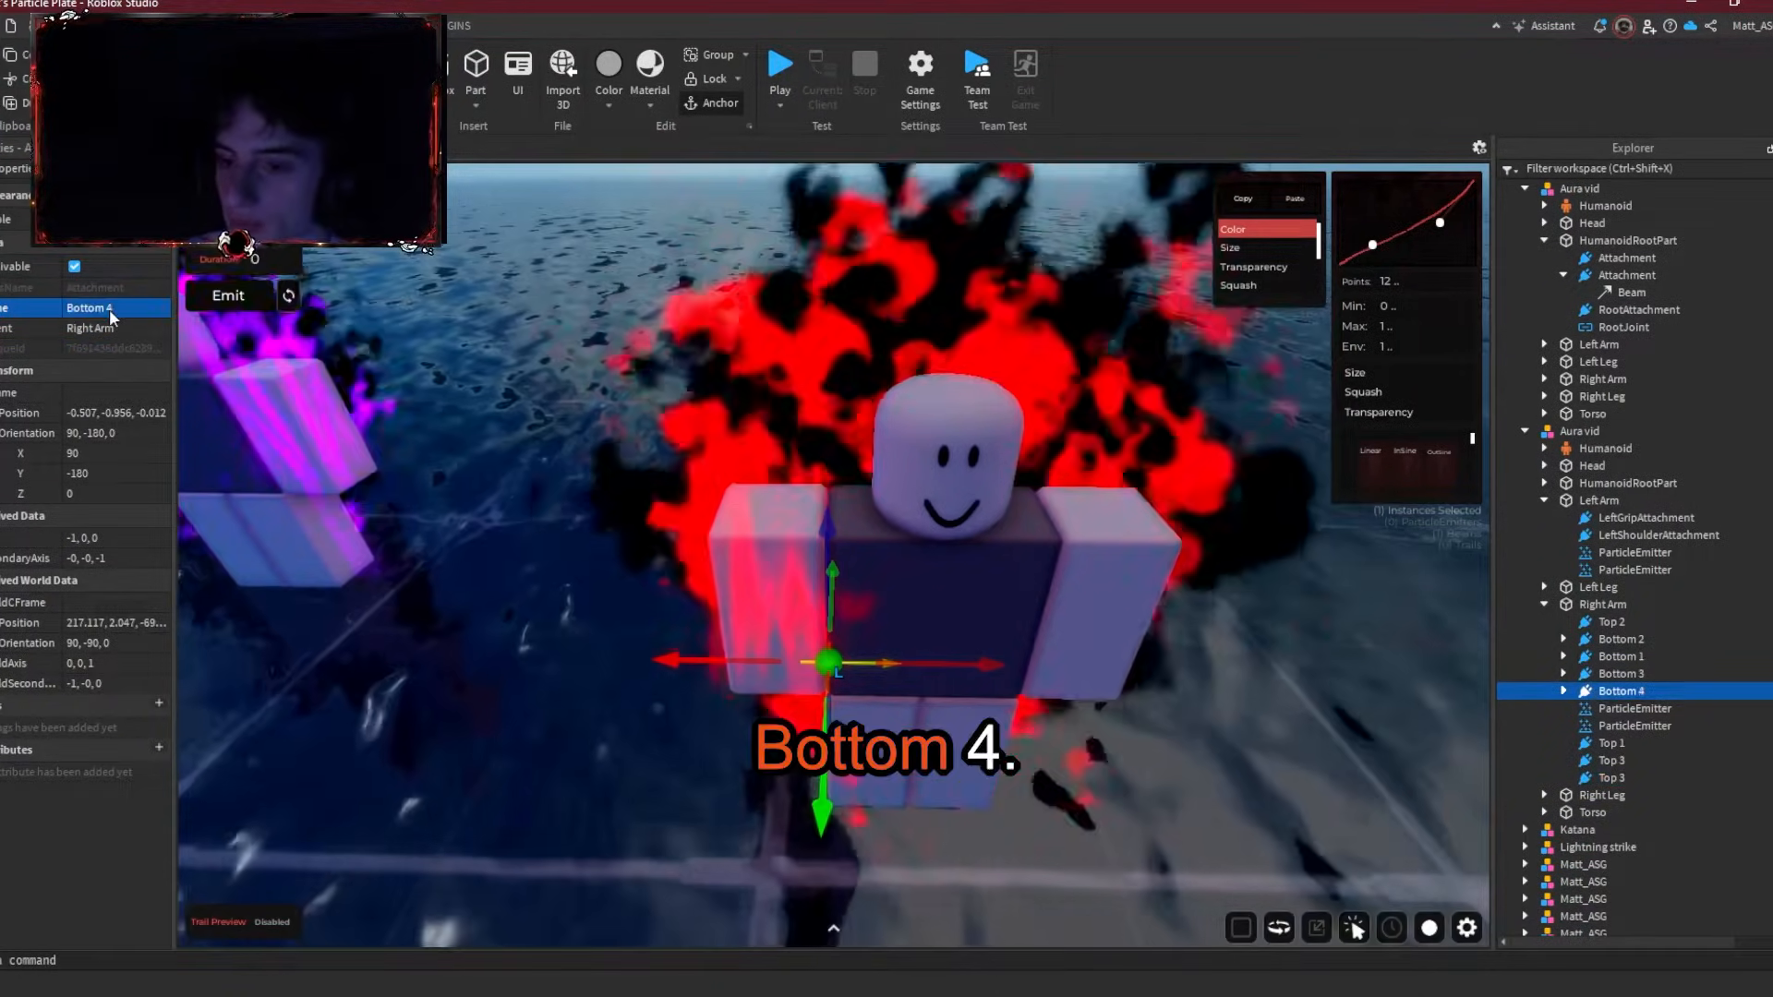
left_click(1620, 779)
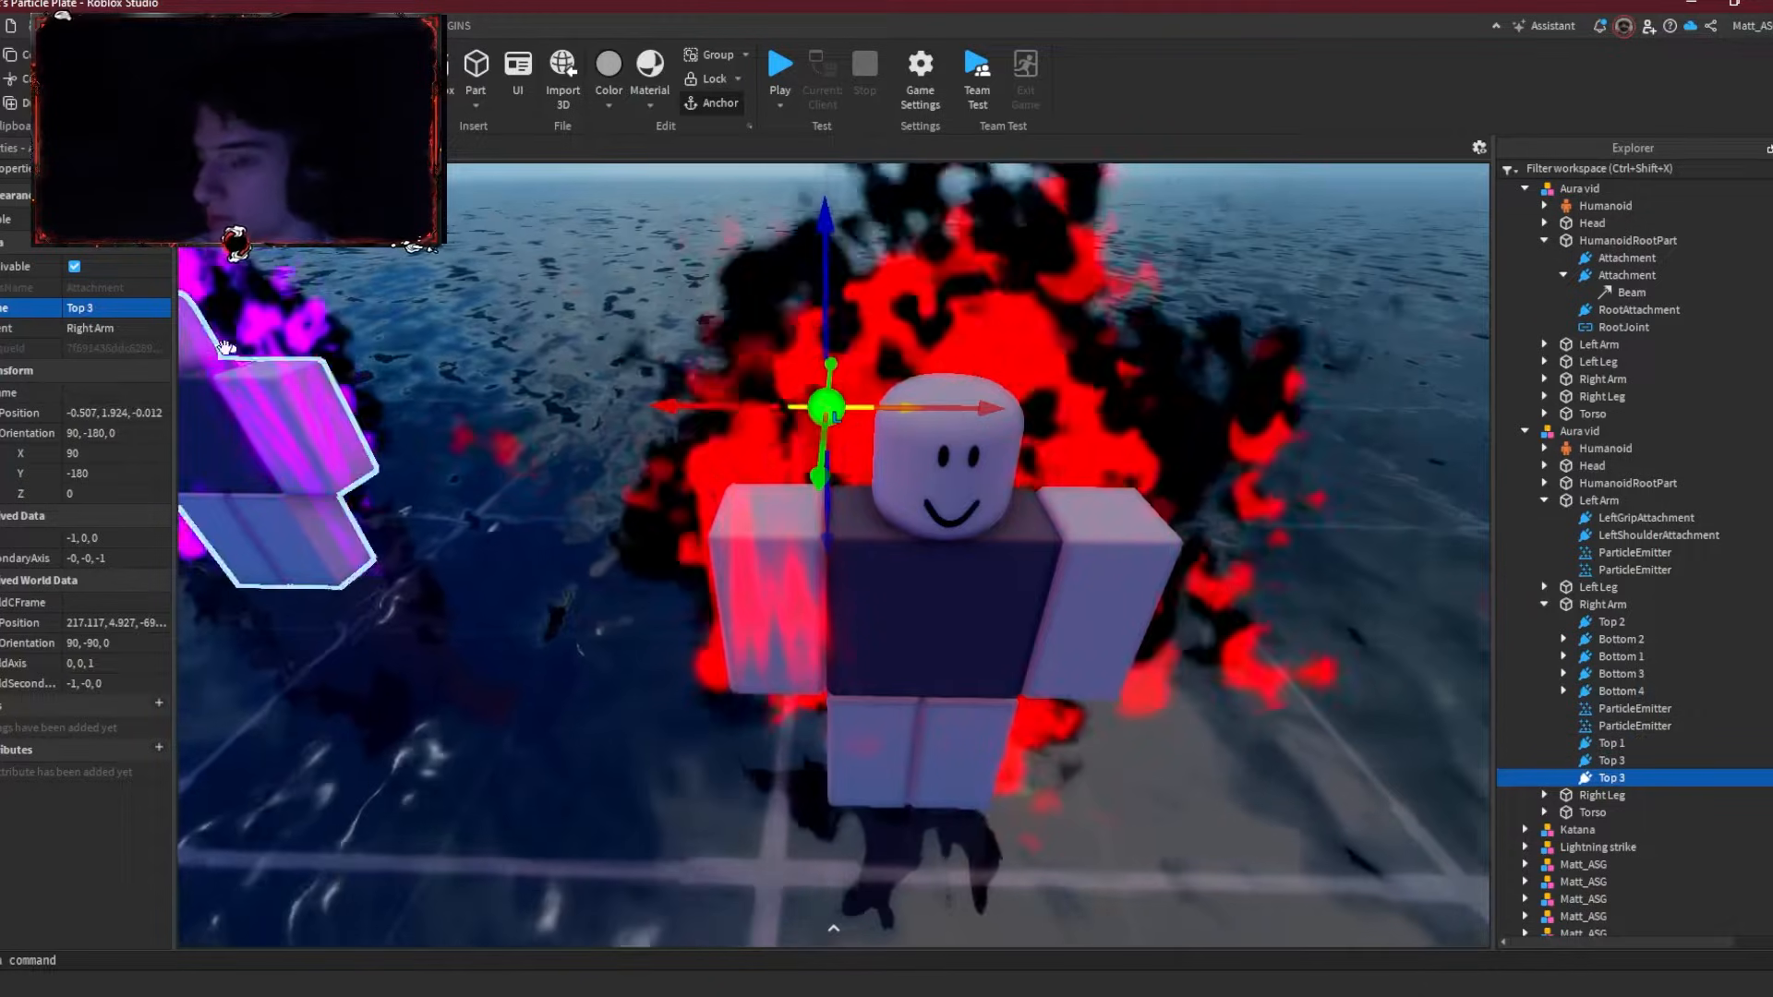
type("4")
key("Return")
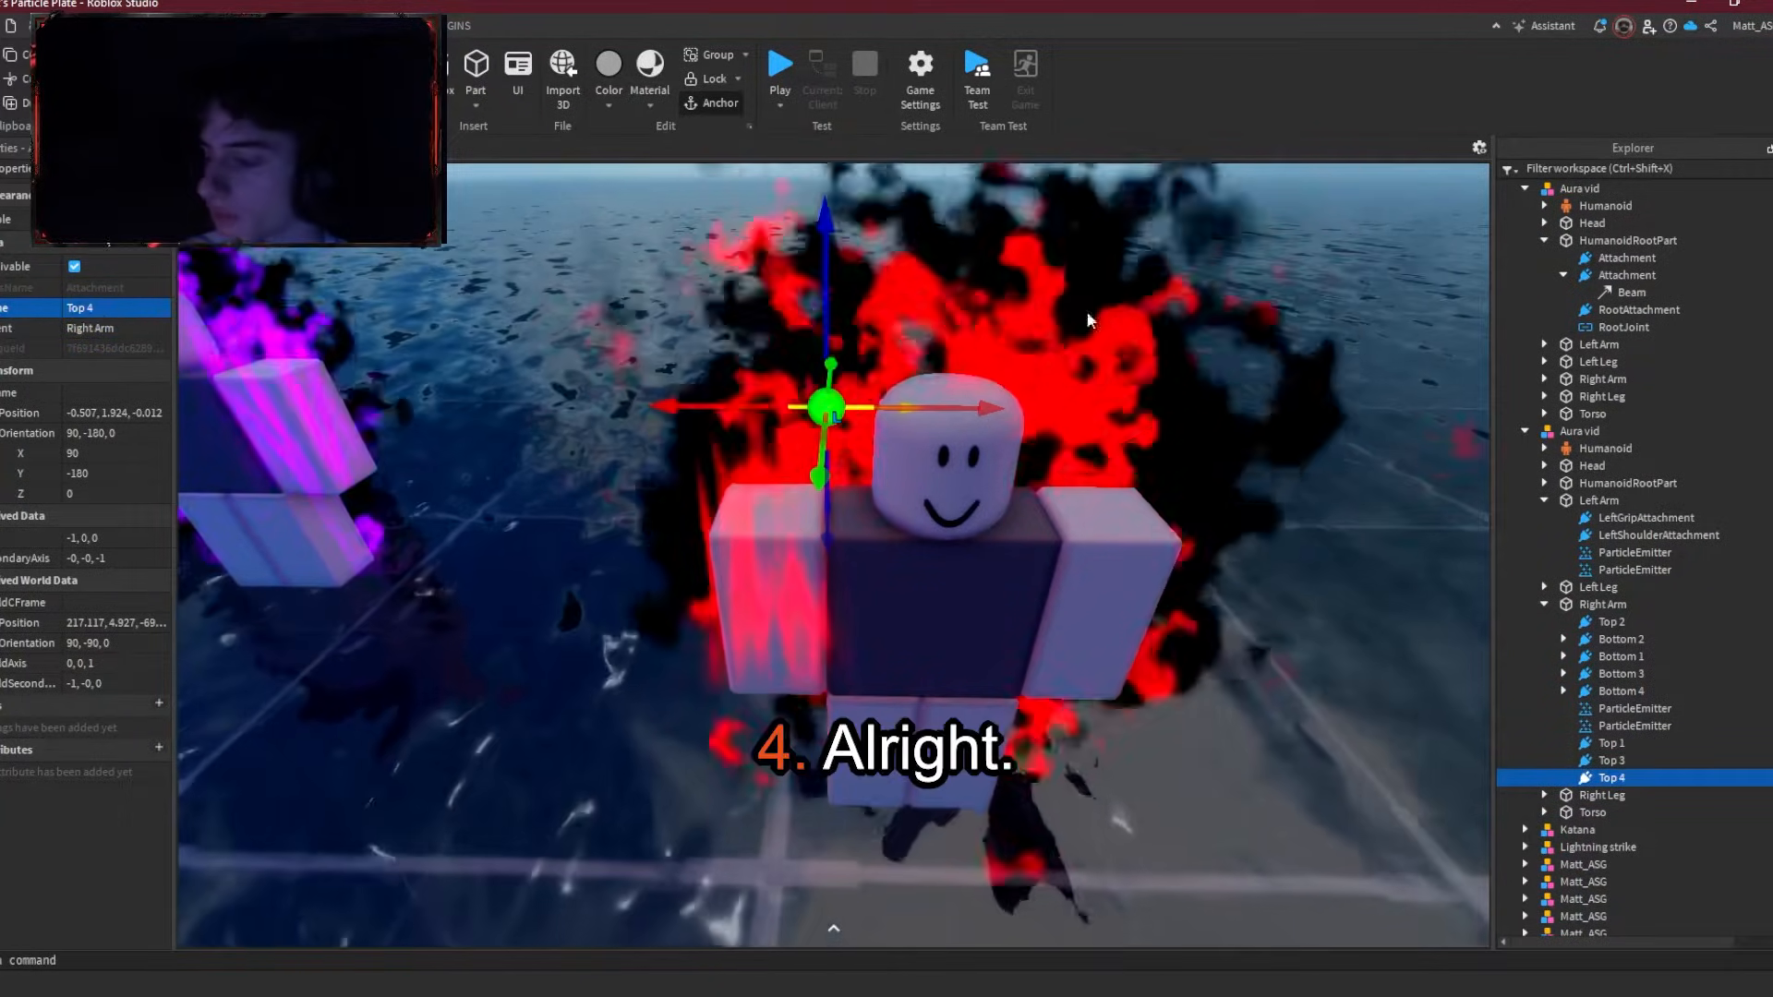
Step: Duplicate all four top and four bottom attachments of the right arm and move the copies about 2.984 studs onto the left arm
left_click(1607, 744, "shift")
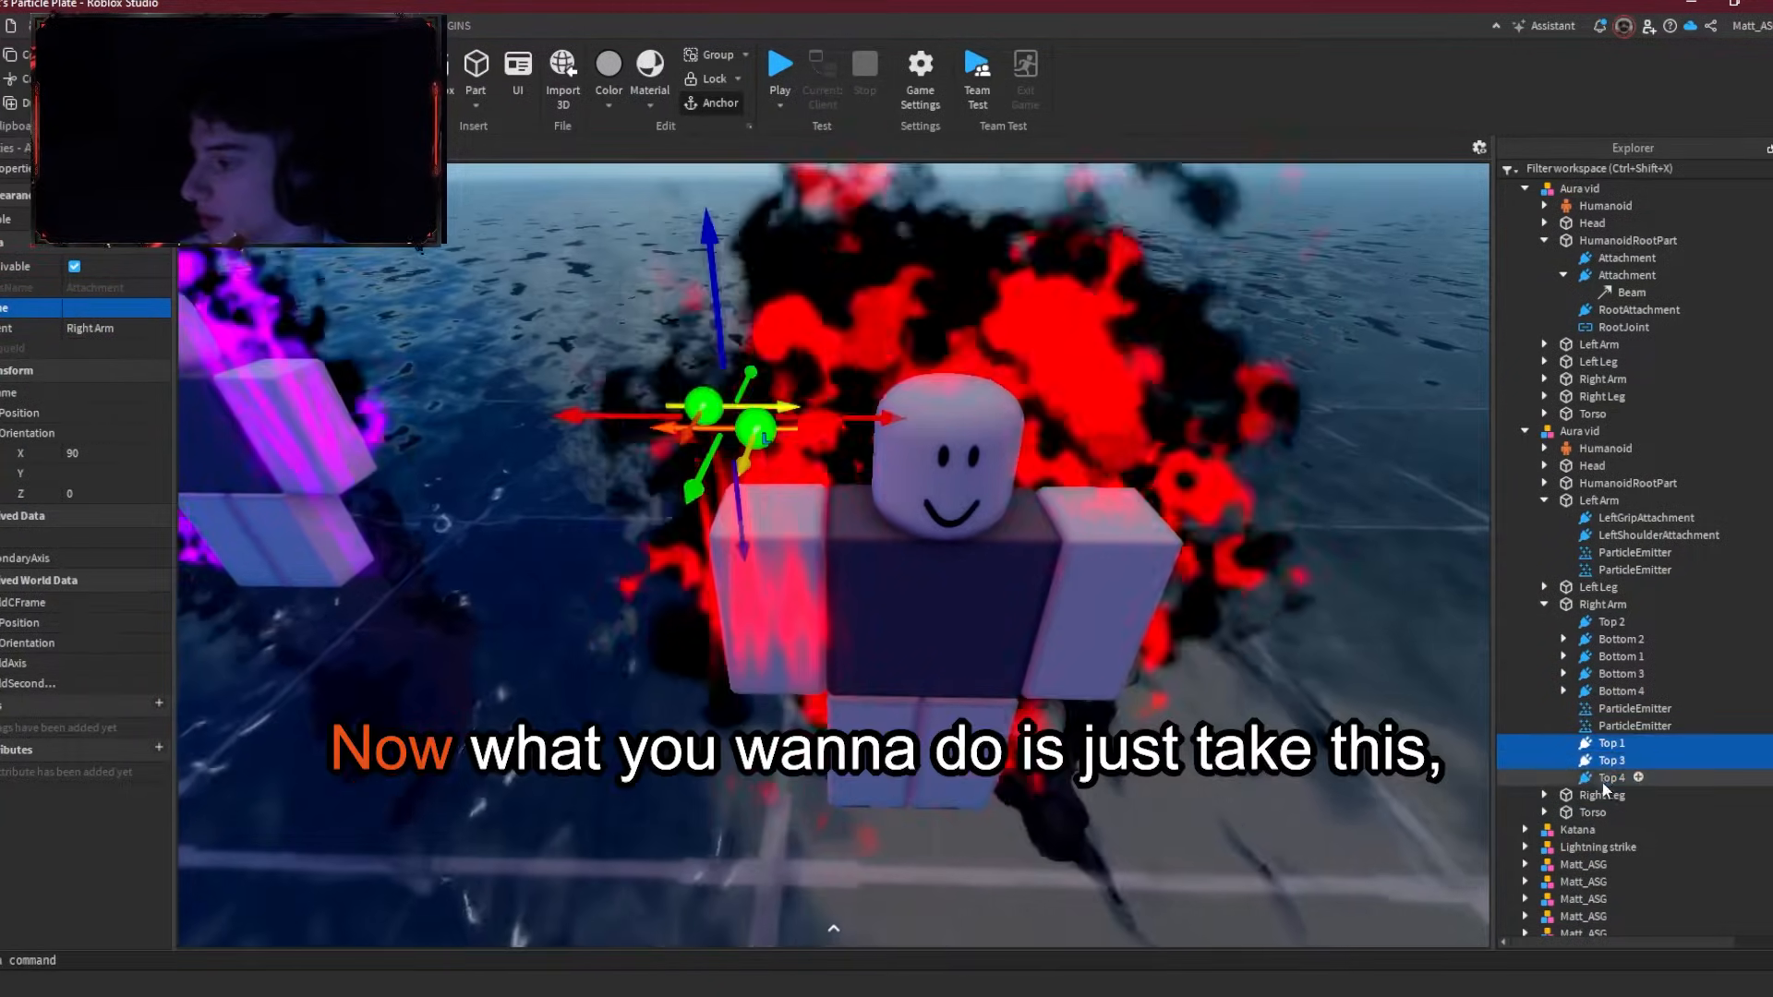
left_click(1605, 692, "ctrl")
left_click(1605, 675, "ctrl")
left_click(1605, 658, "ctrl")
left_click(1604, 641, "ctrl")
left_click(1603, 625, "ctrl")
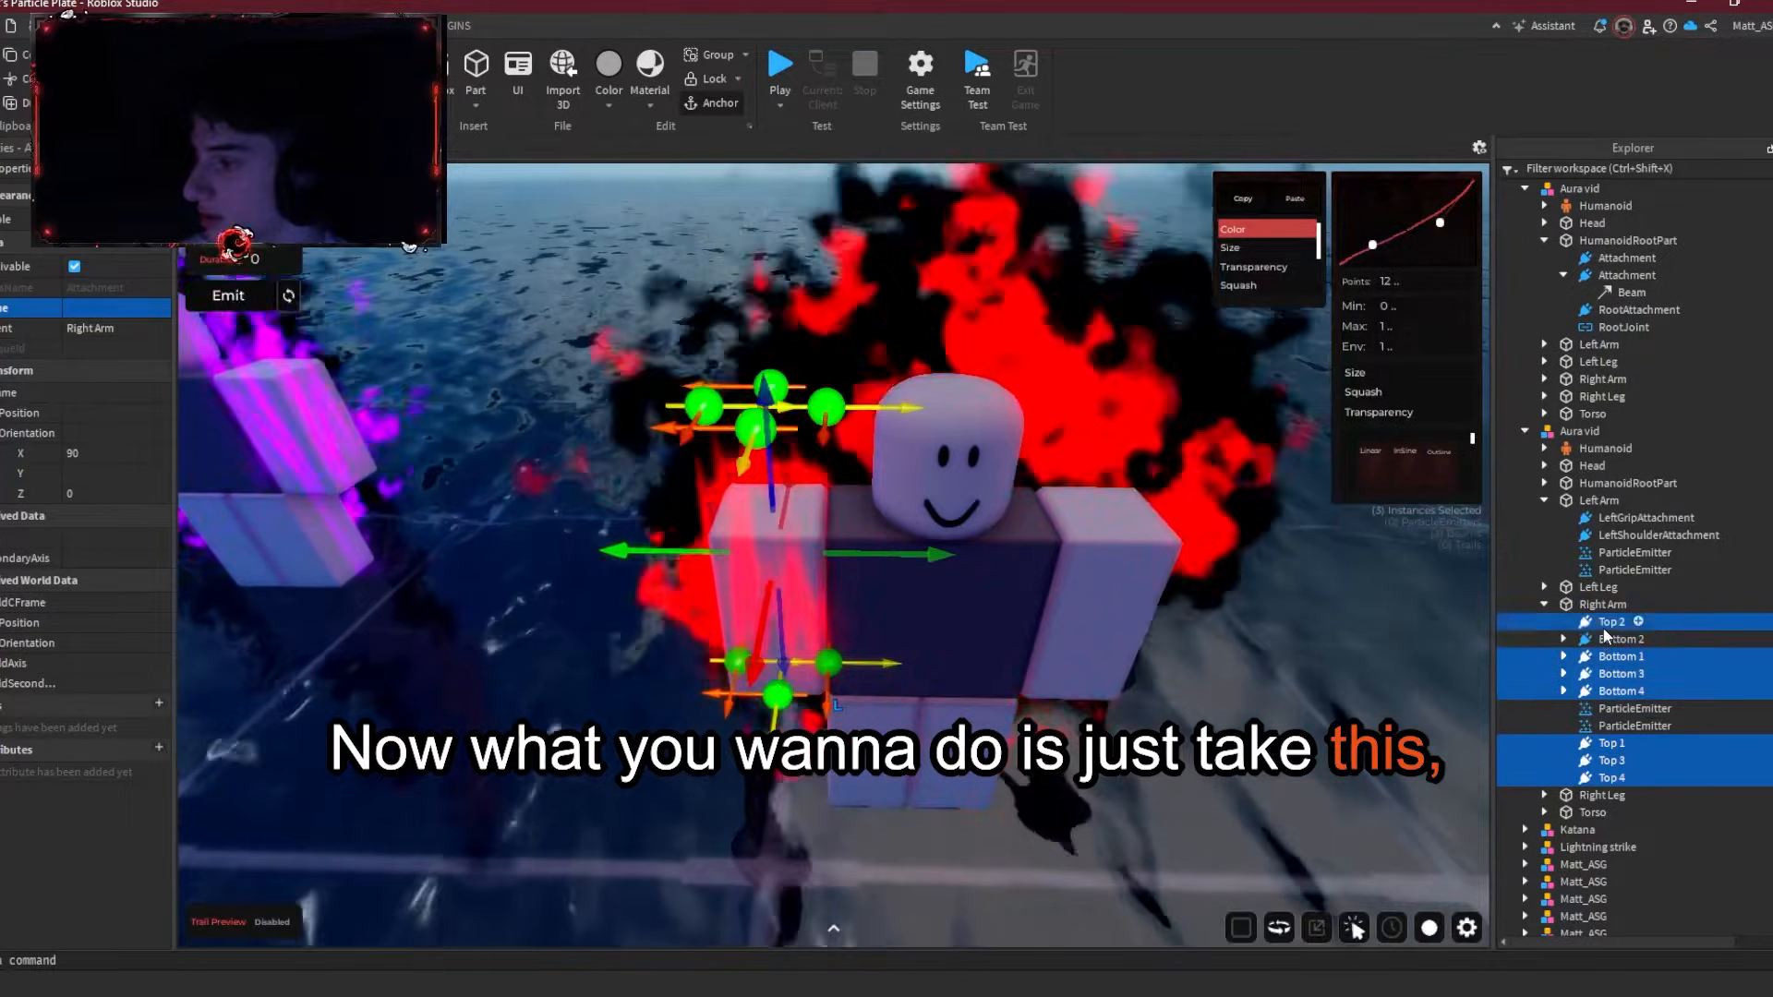
key("ctrl+d")
left_click_drag(845, 554, 1182, 577)
right_click_drag(1165, 609, 1166, 609)
key("w")
key("s")
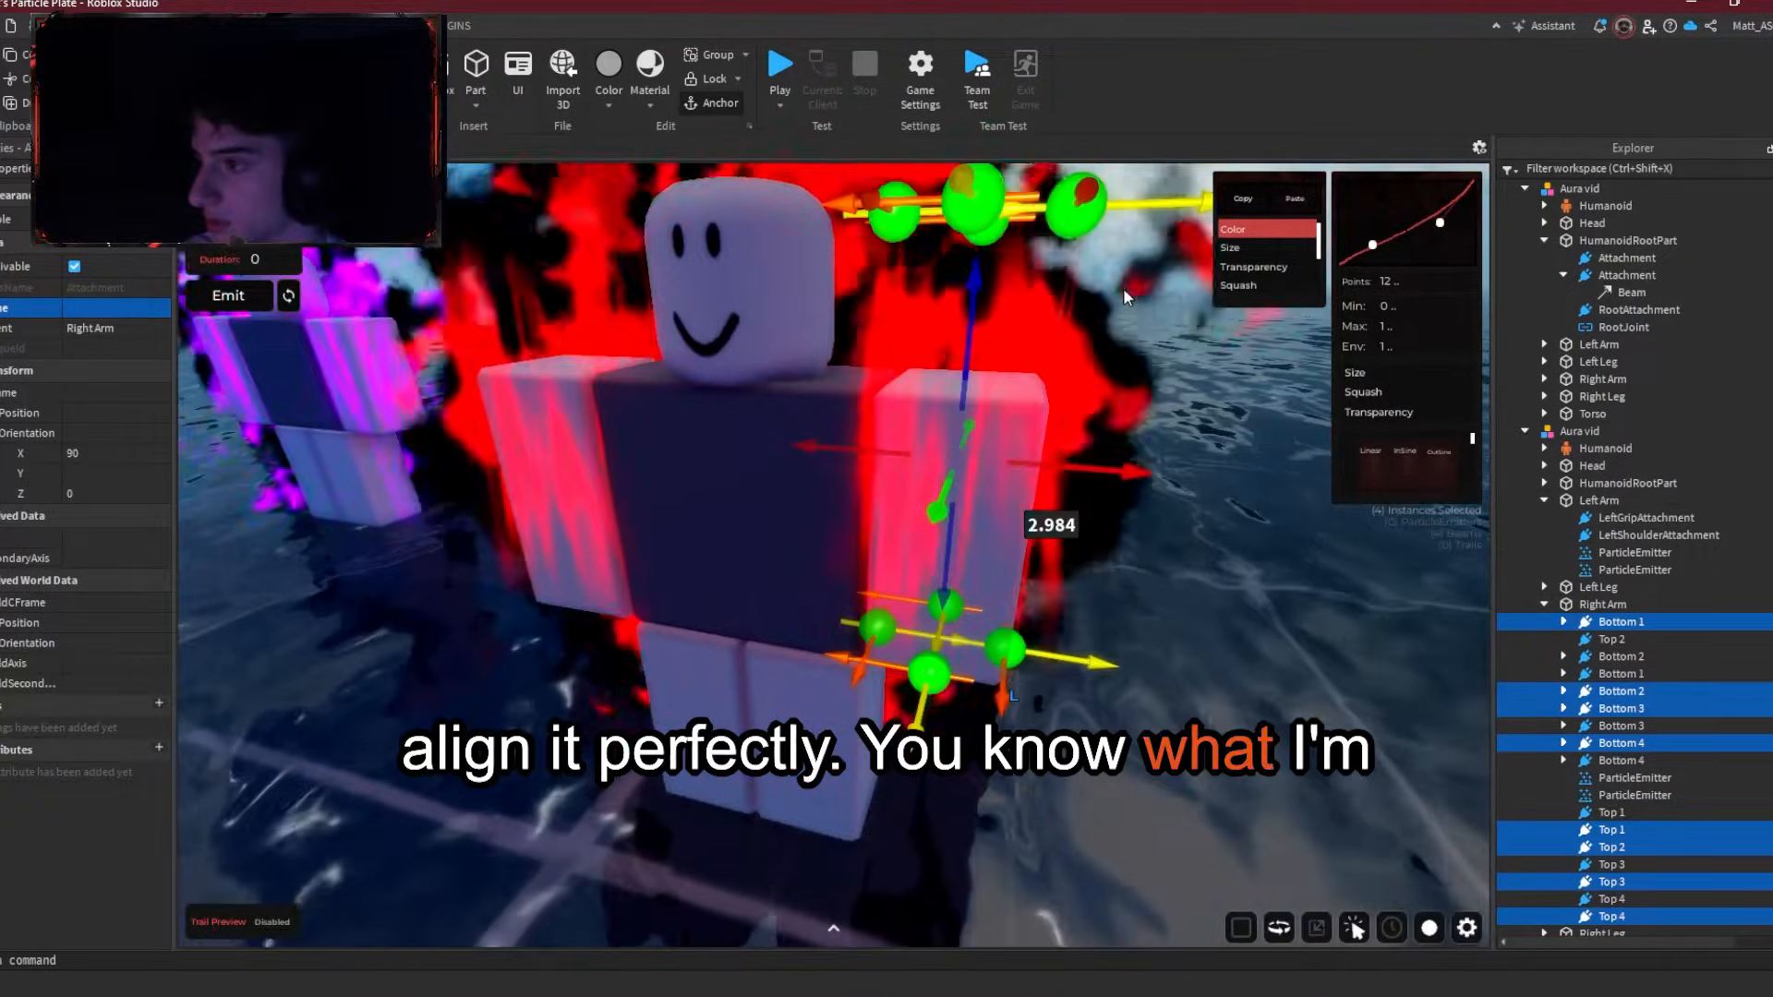
Step: Nudge the duplicated top and bottom attachments by about -0.002 studs and parent them to the Left Arm
left_click_drag(1122, 475, 1124, 479)
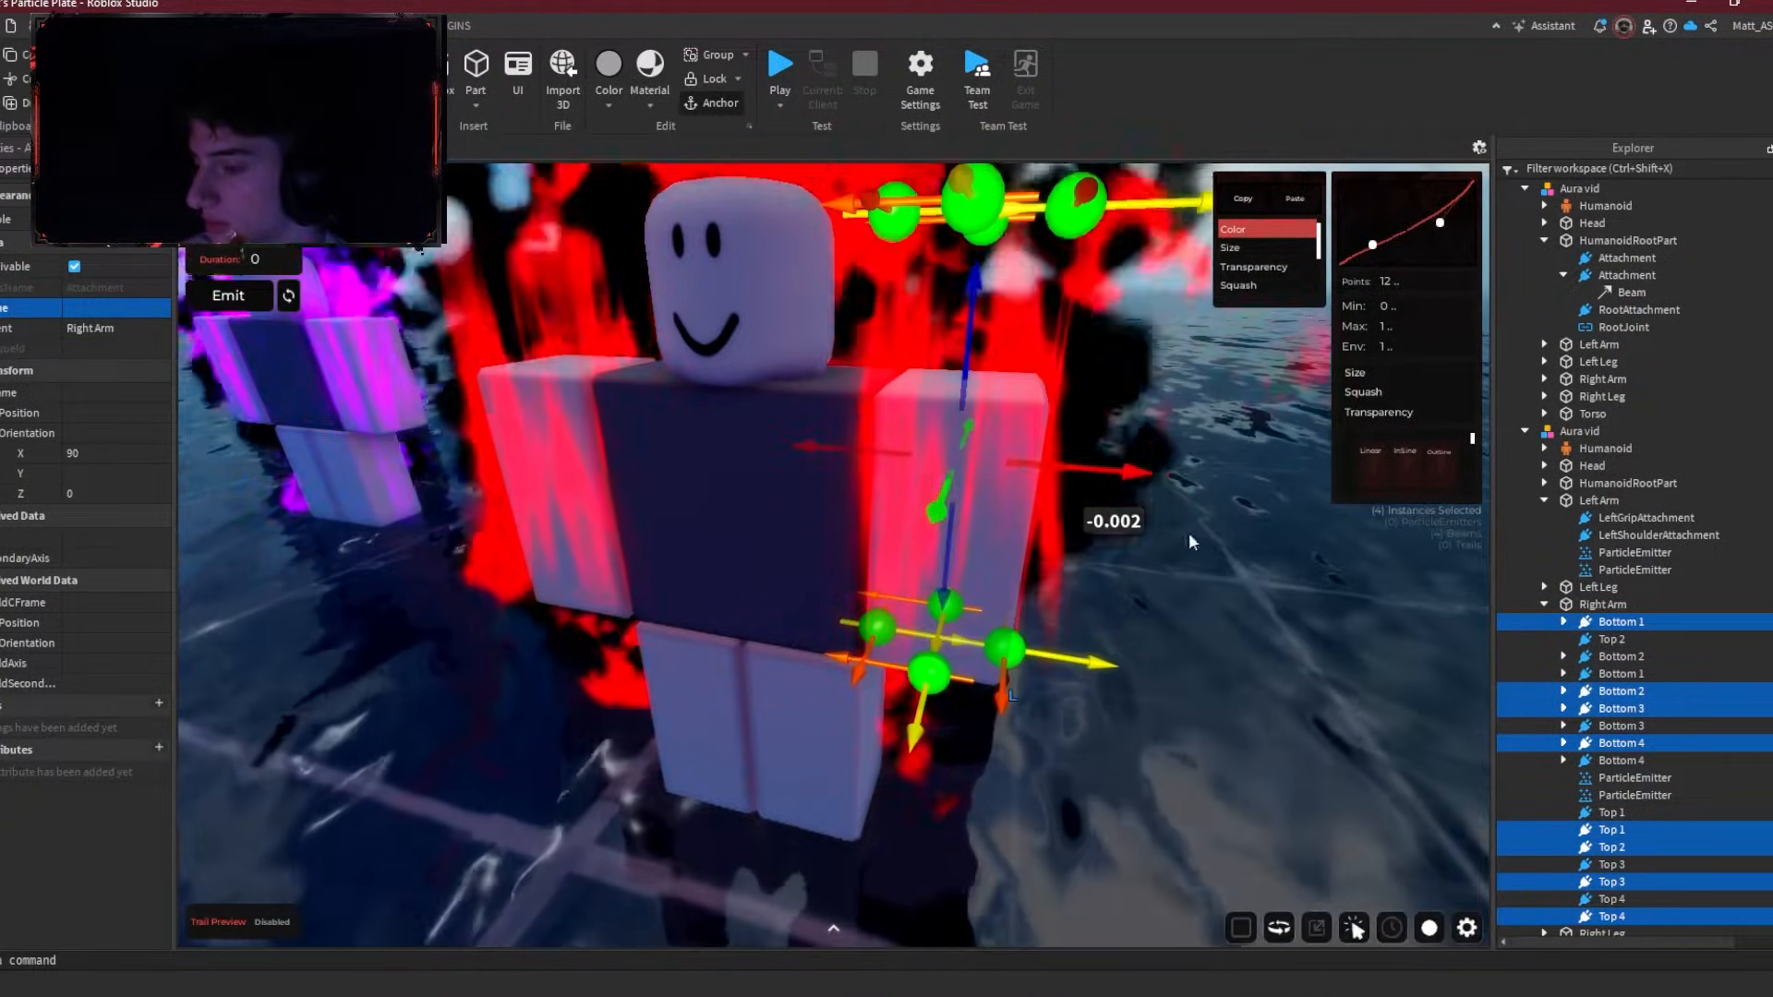
key("s")
right_click_drag(1147, 695, 1147, 692)
key("s")
left_click(774, 663)
right_click_drag(774, 664, 774, 663)
key("w")
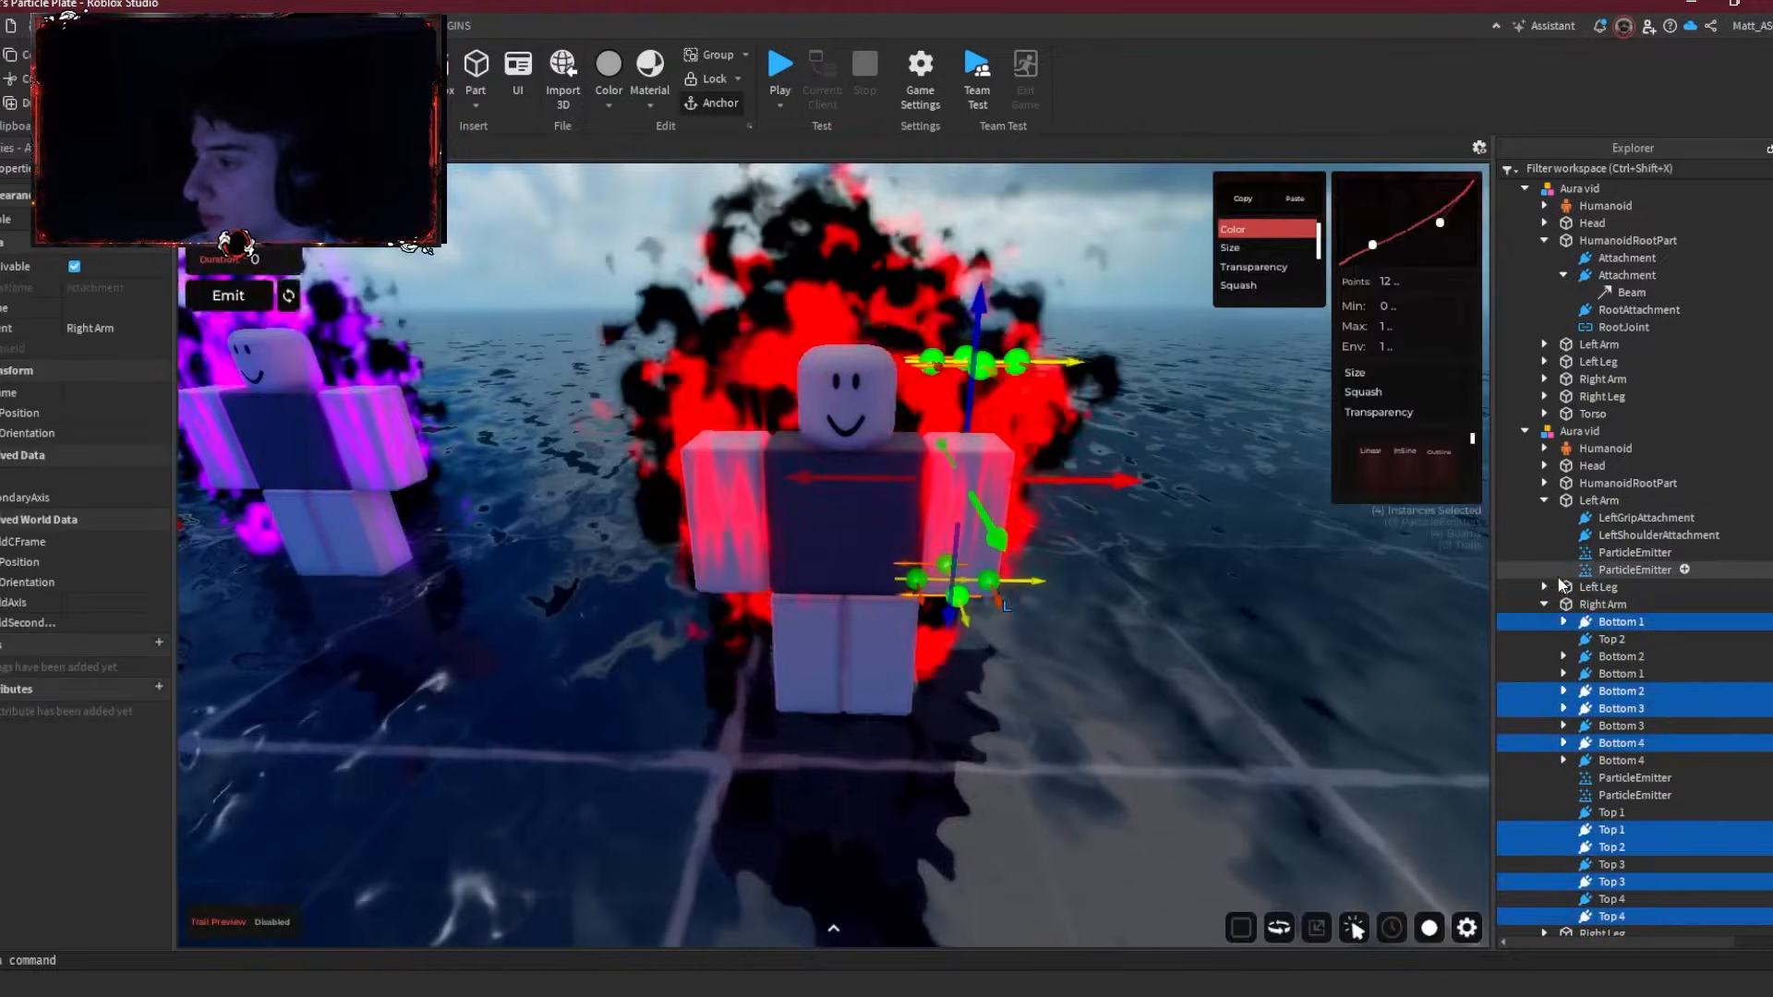
left_click_drag(1611, 621, 1600, 506)
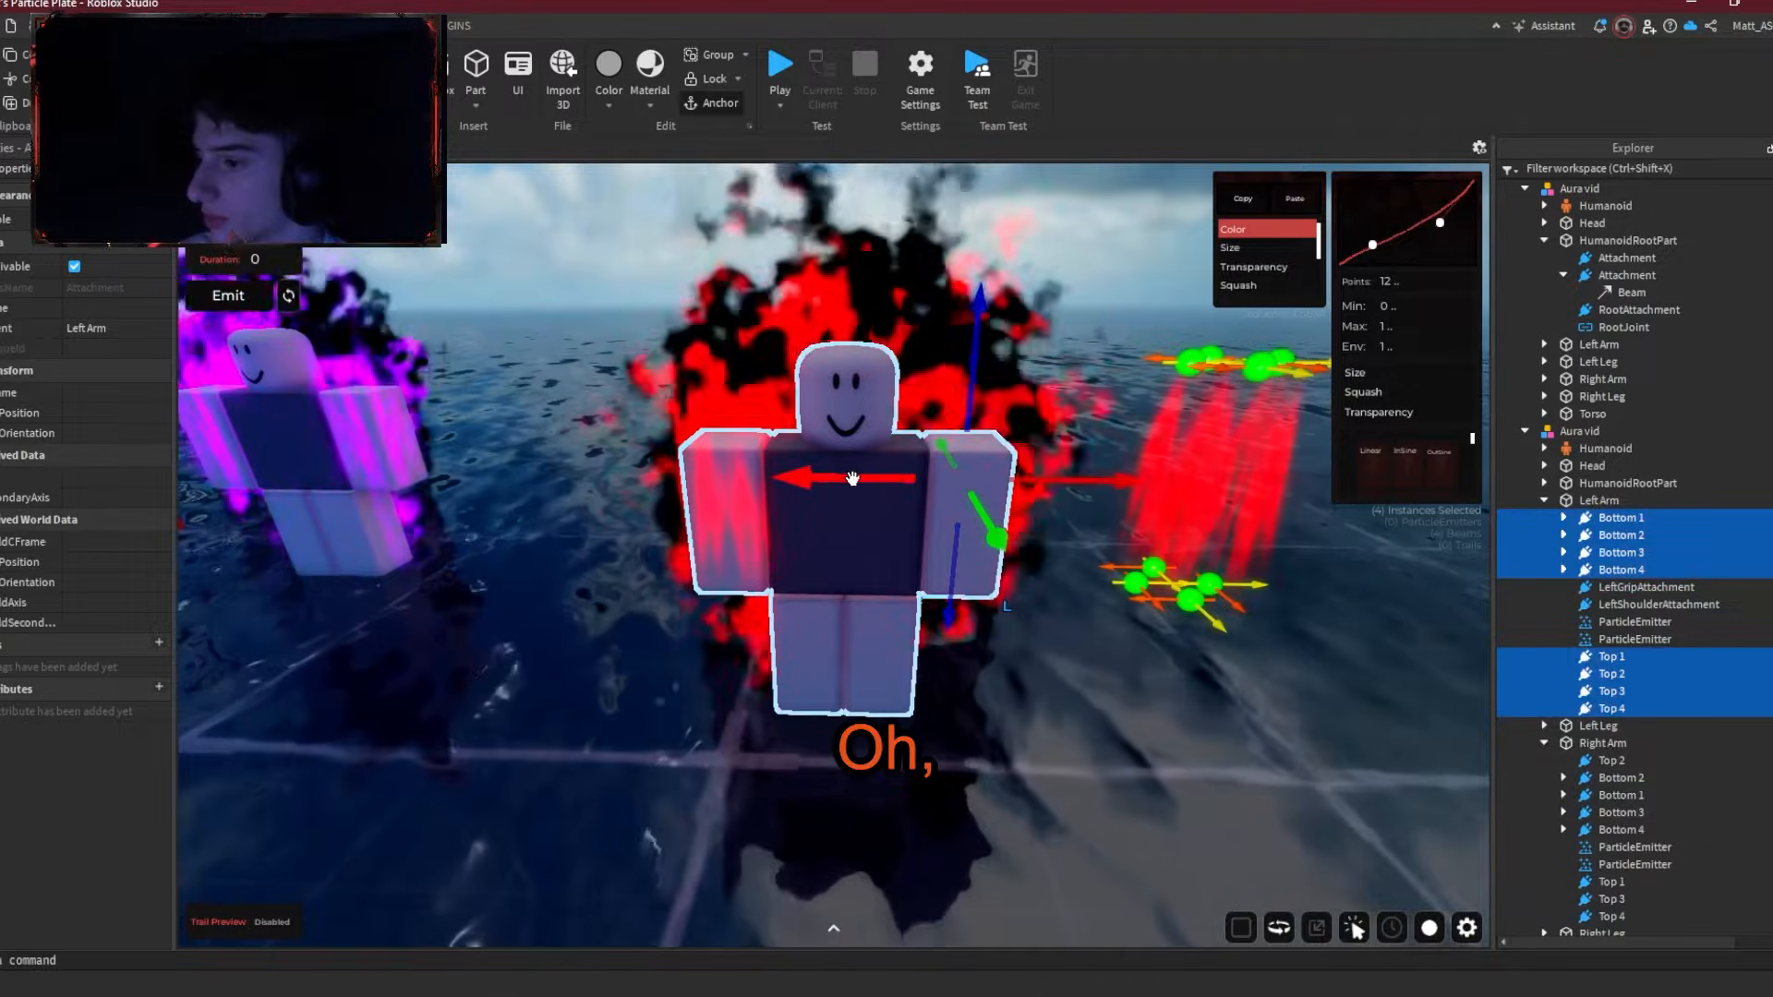
Step: Move the Left Arm's Top 1–4 and Bottom 1–4 attachments about 3.004 studs back onto the left arm
left_click(1614, 516)
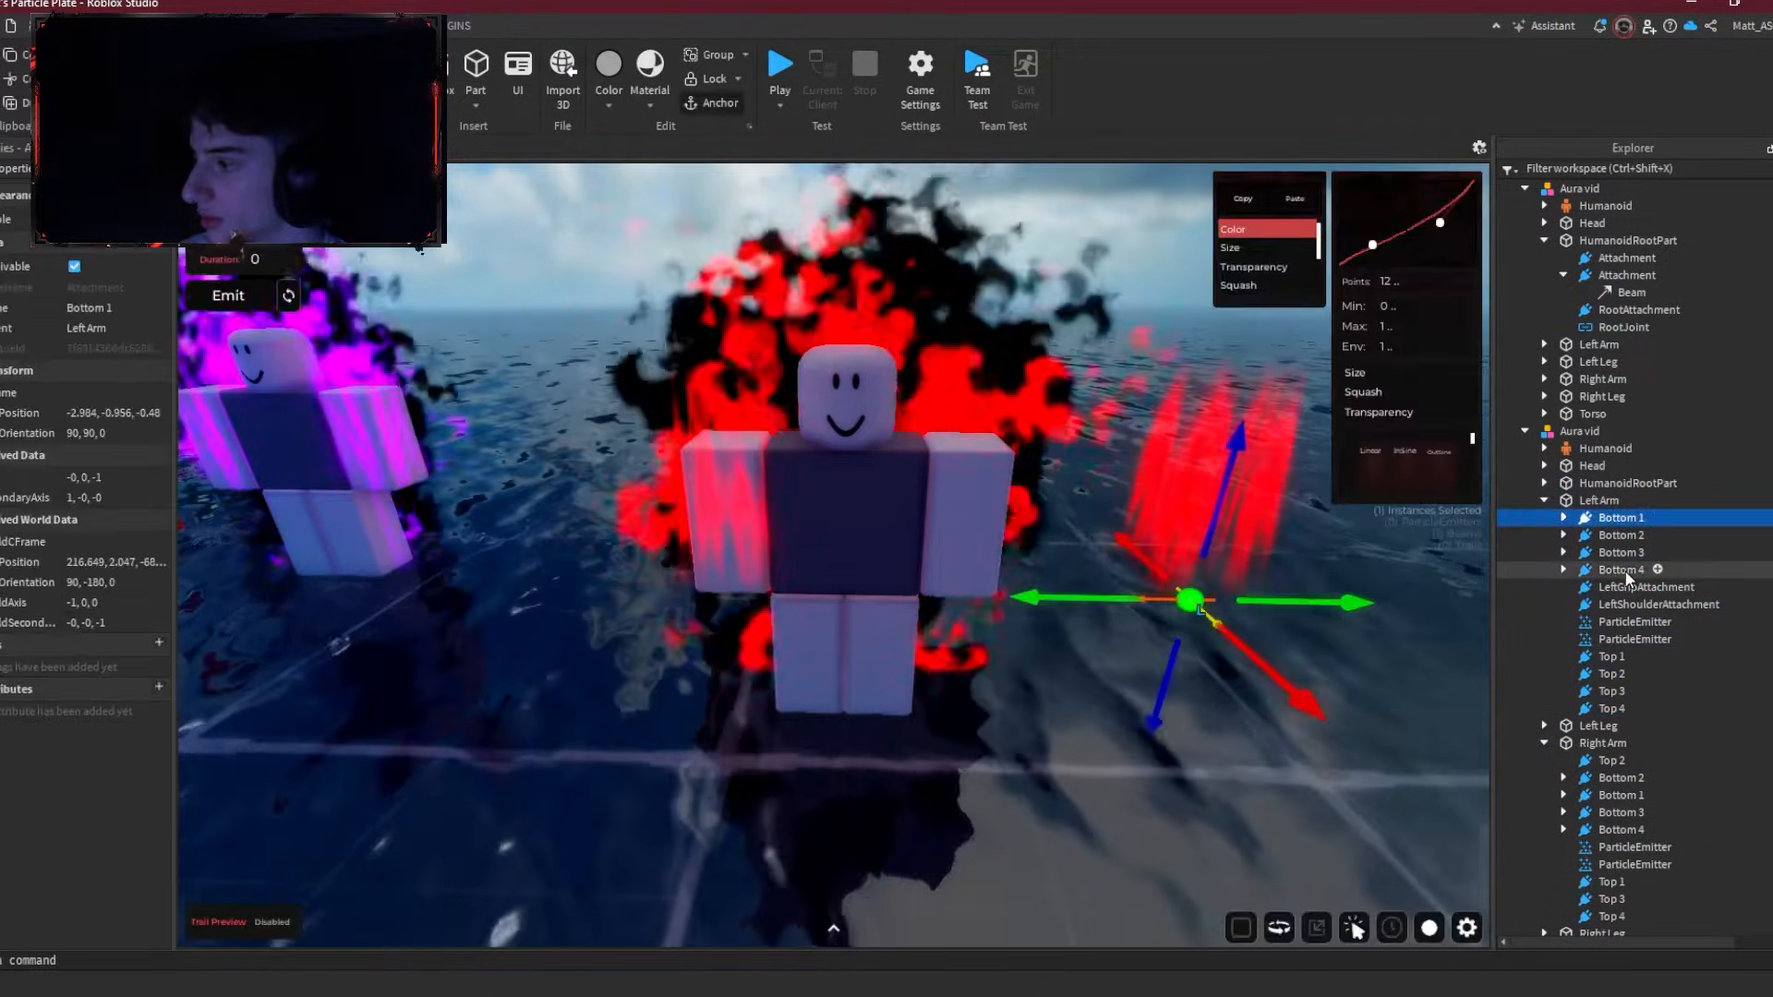
left_click(1616, 570, "shift")
left_click(1612, 656, "ctrl")
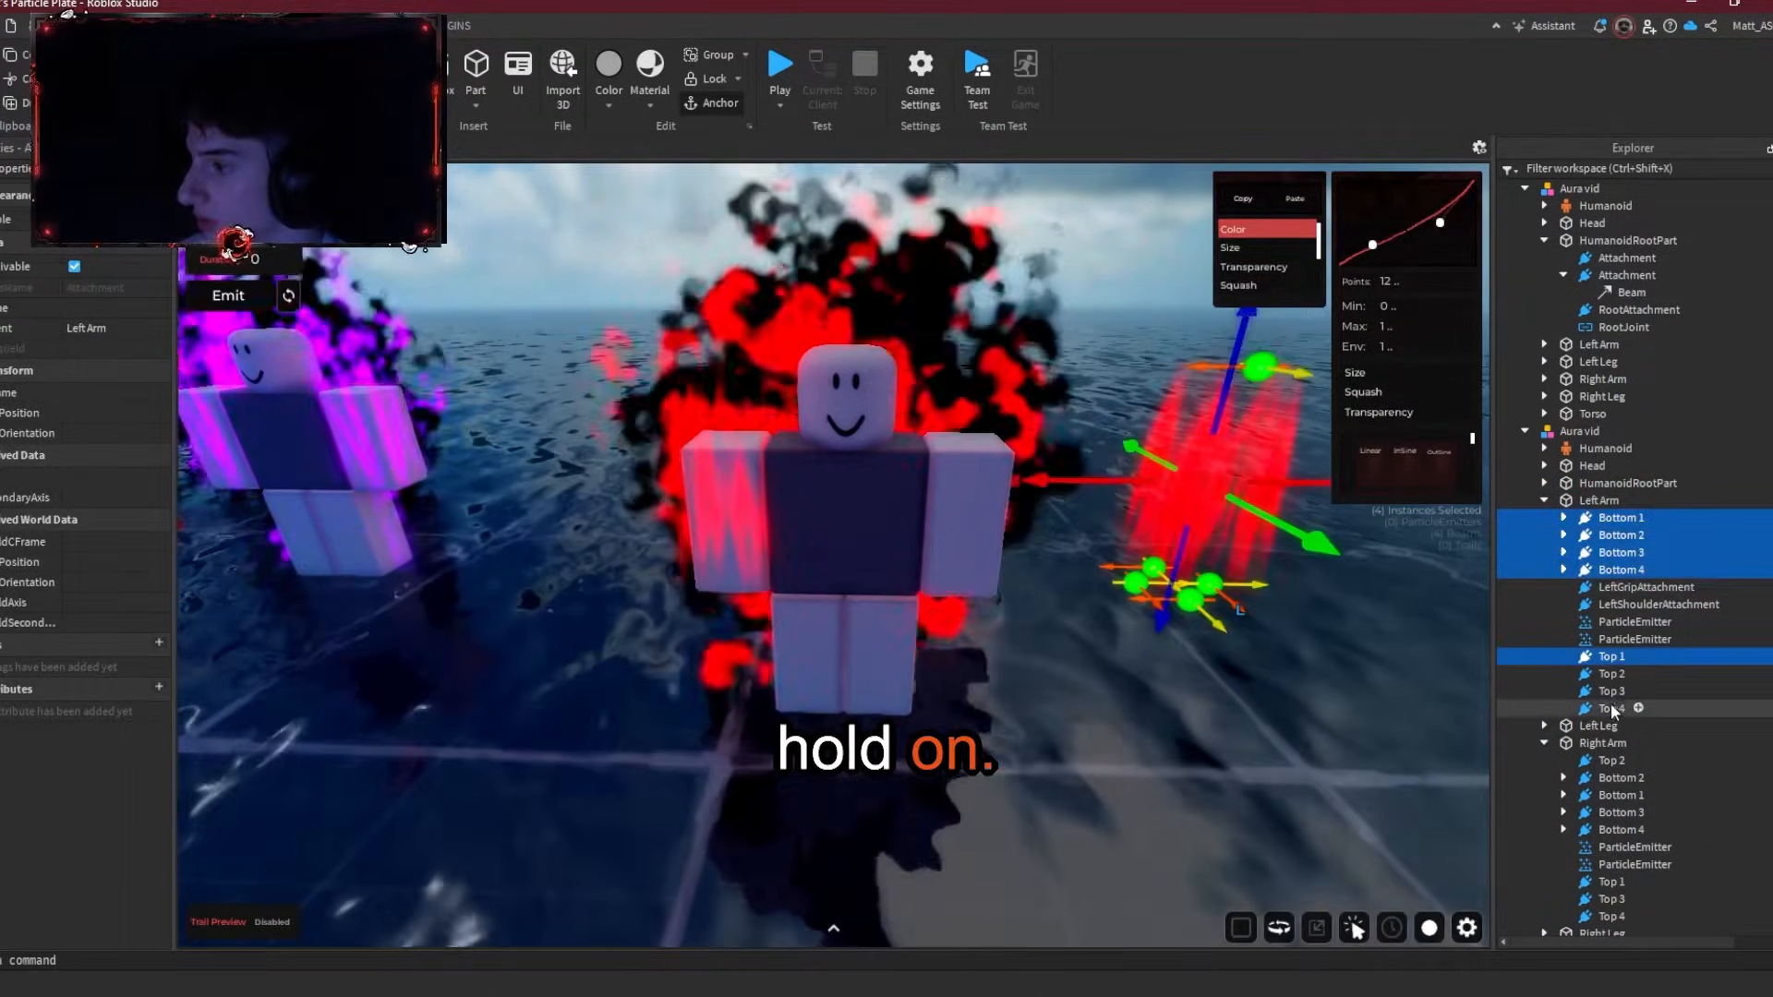
left_click_drag(1104, 478, 905, 480)
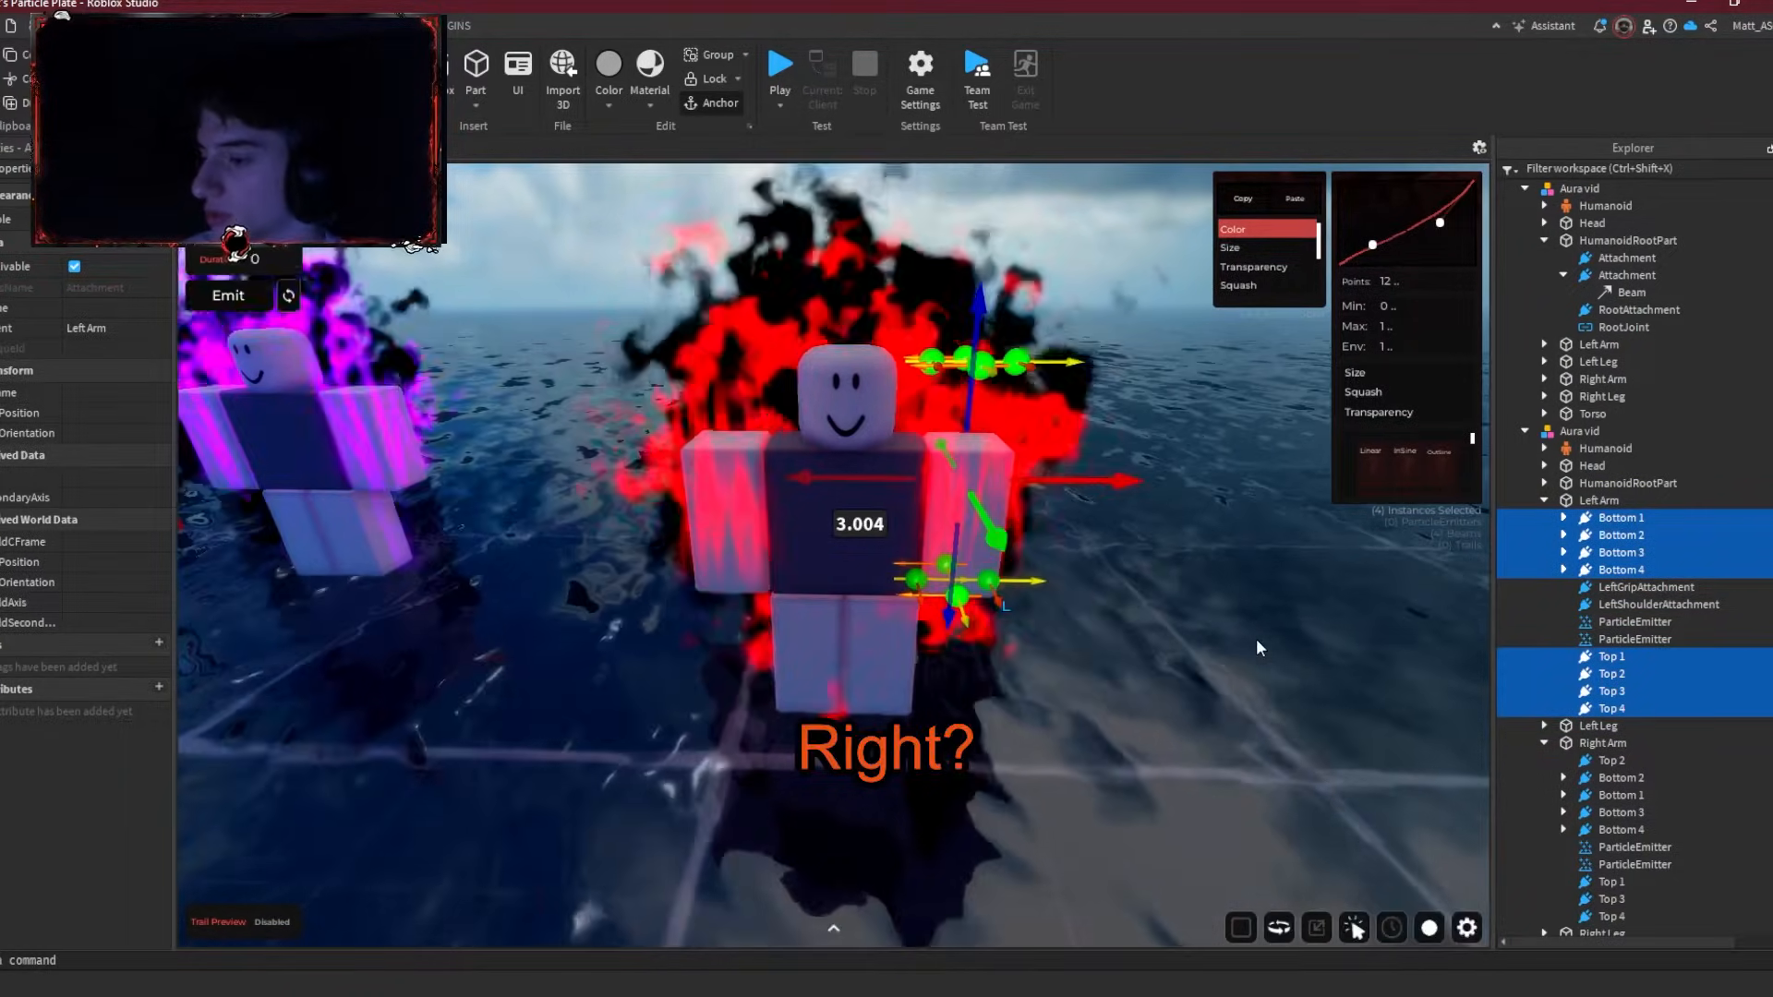
left_click(1237, 636)
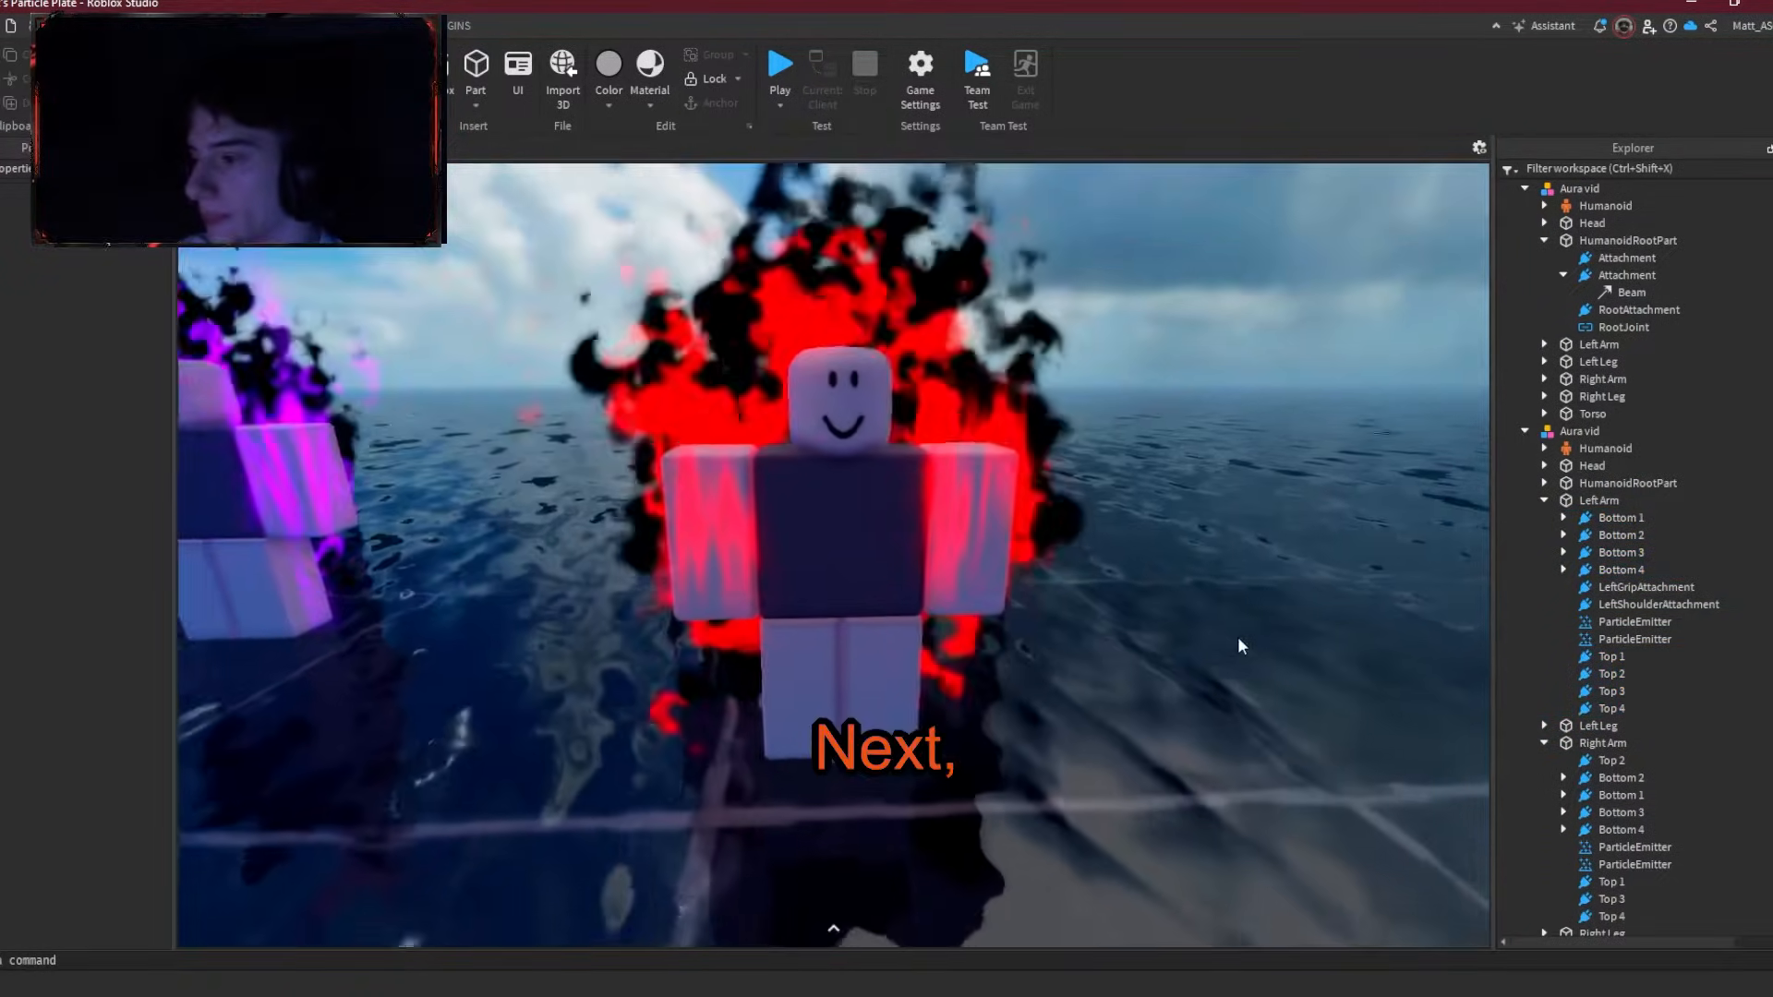
Step: Duplicate the Left Arm's Top 1–4 and Bottom 1–4 attachments in place
left_click(1611, 674)
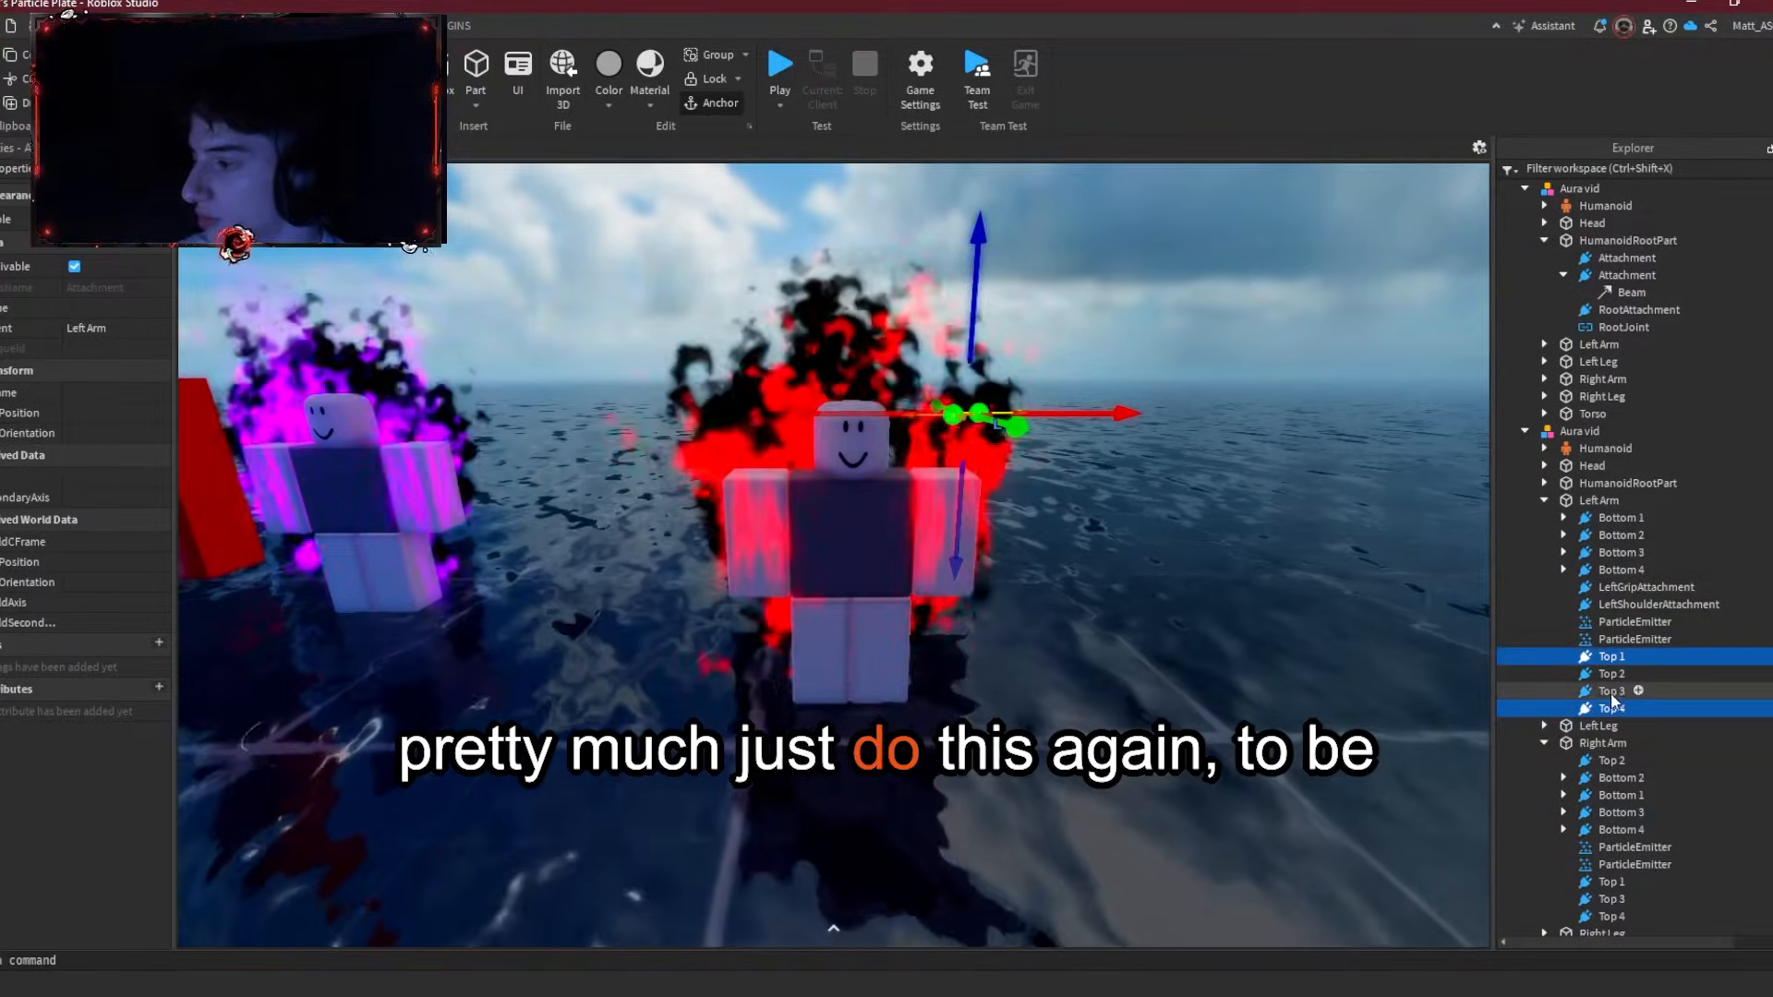
left_click(1614, 657, "shift")
left_click(1622, 571, "ctrl")
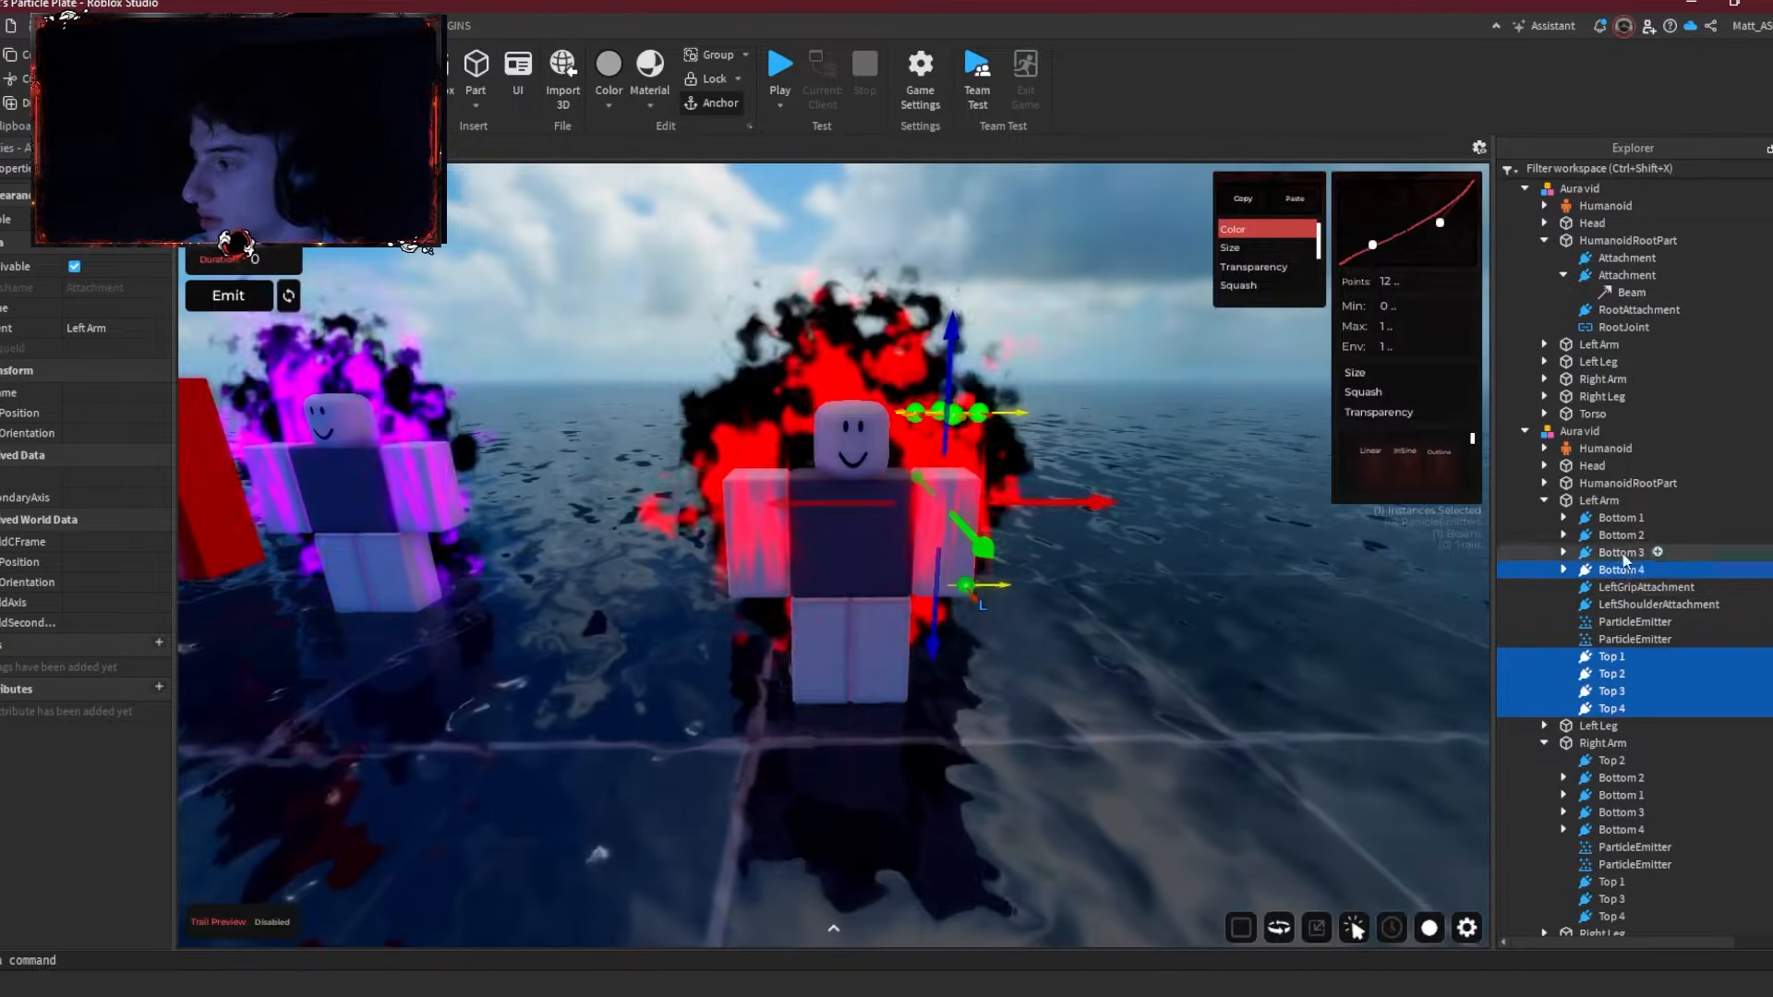
left_click(1612, 520, "ctrl+shift")
key("ctrl+d")
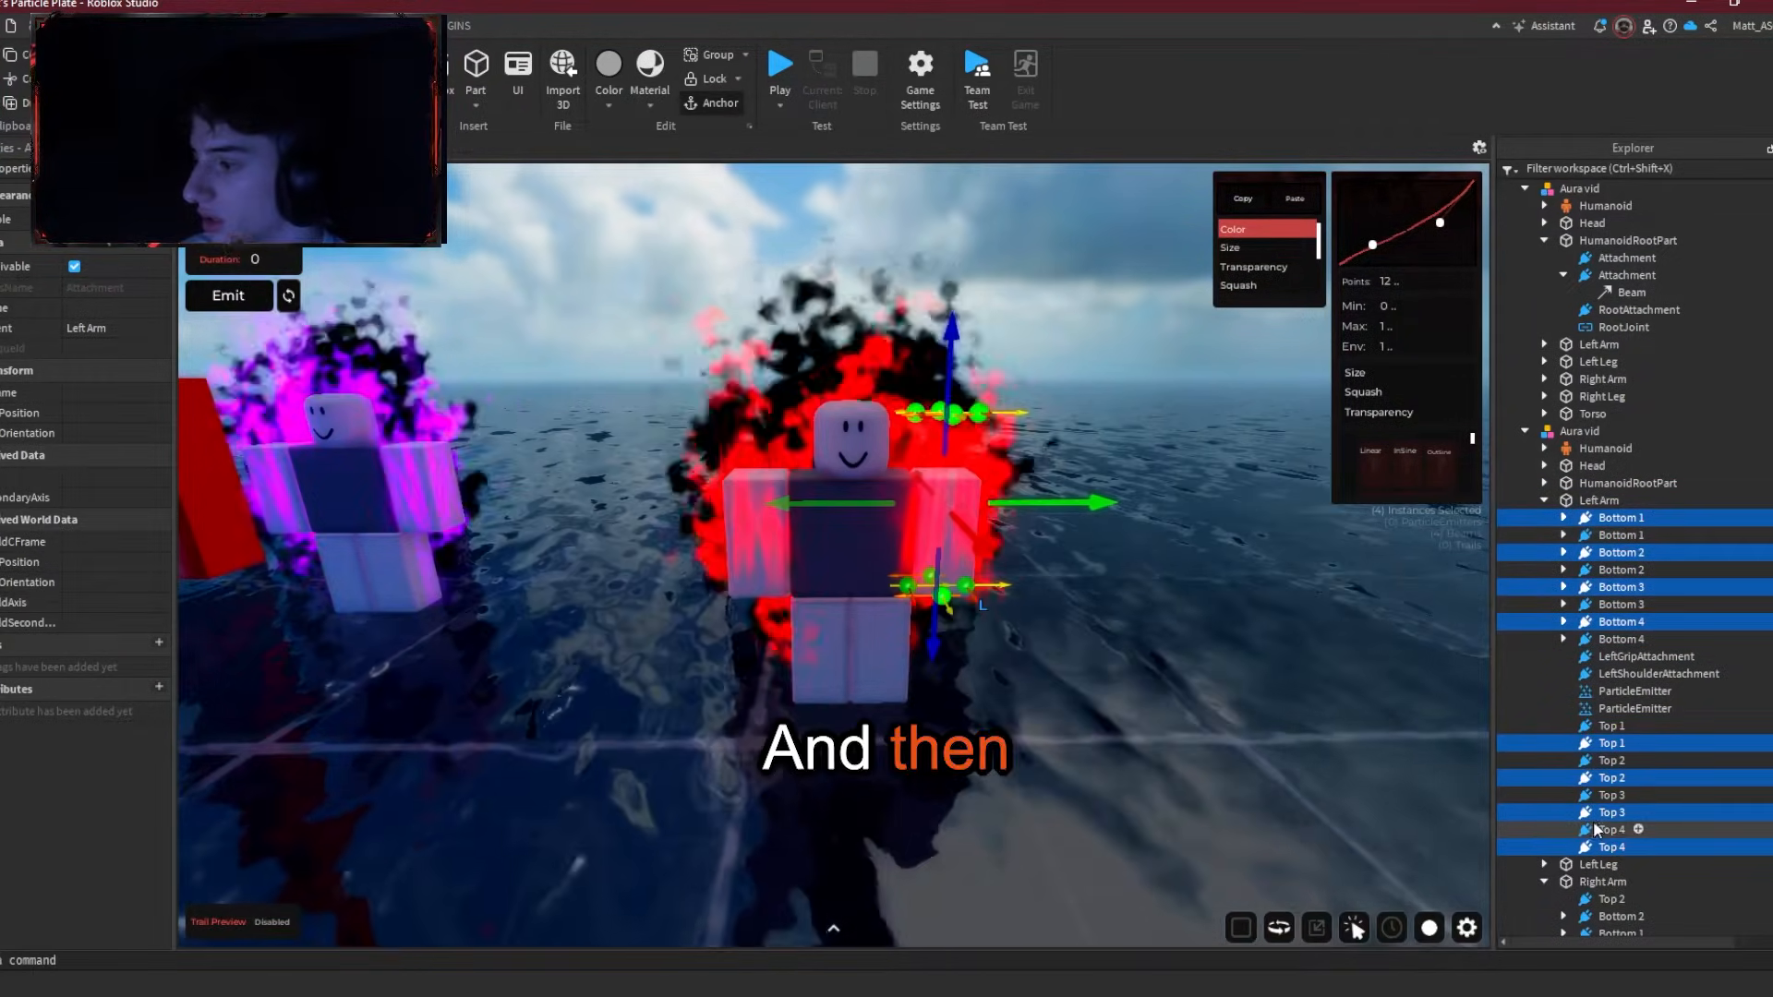
Step: Try to raise only the four duplicated top attachments of the Left Arm by about 1.402 studs
left_click(1607, 619, "ctrl")
left_click(1614, 588, "ctrl")
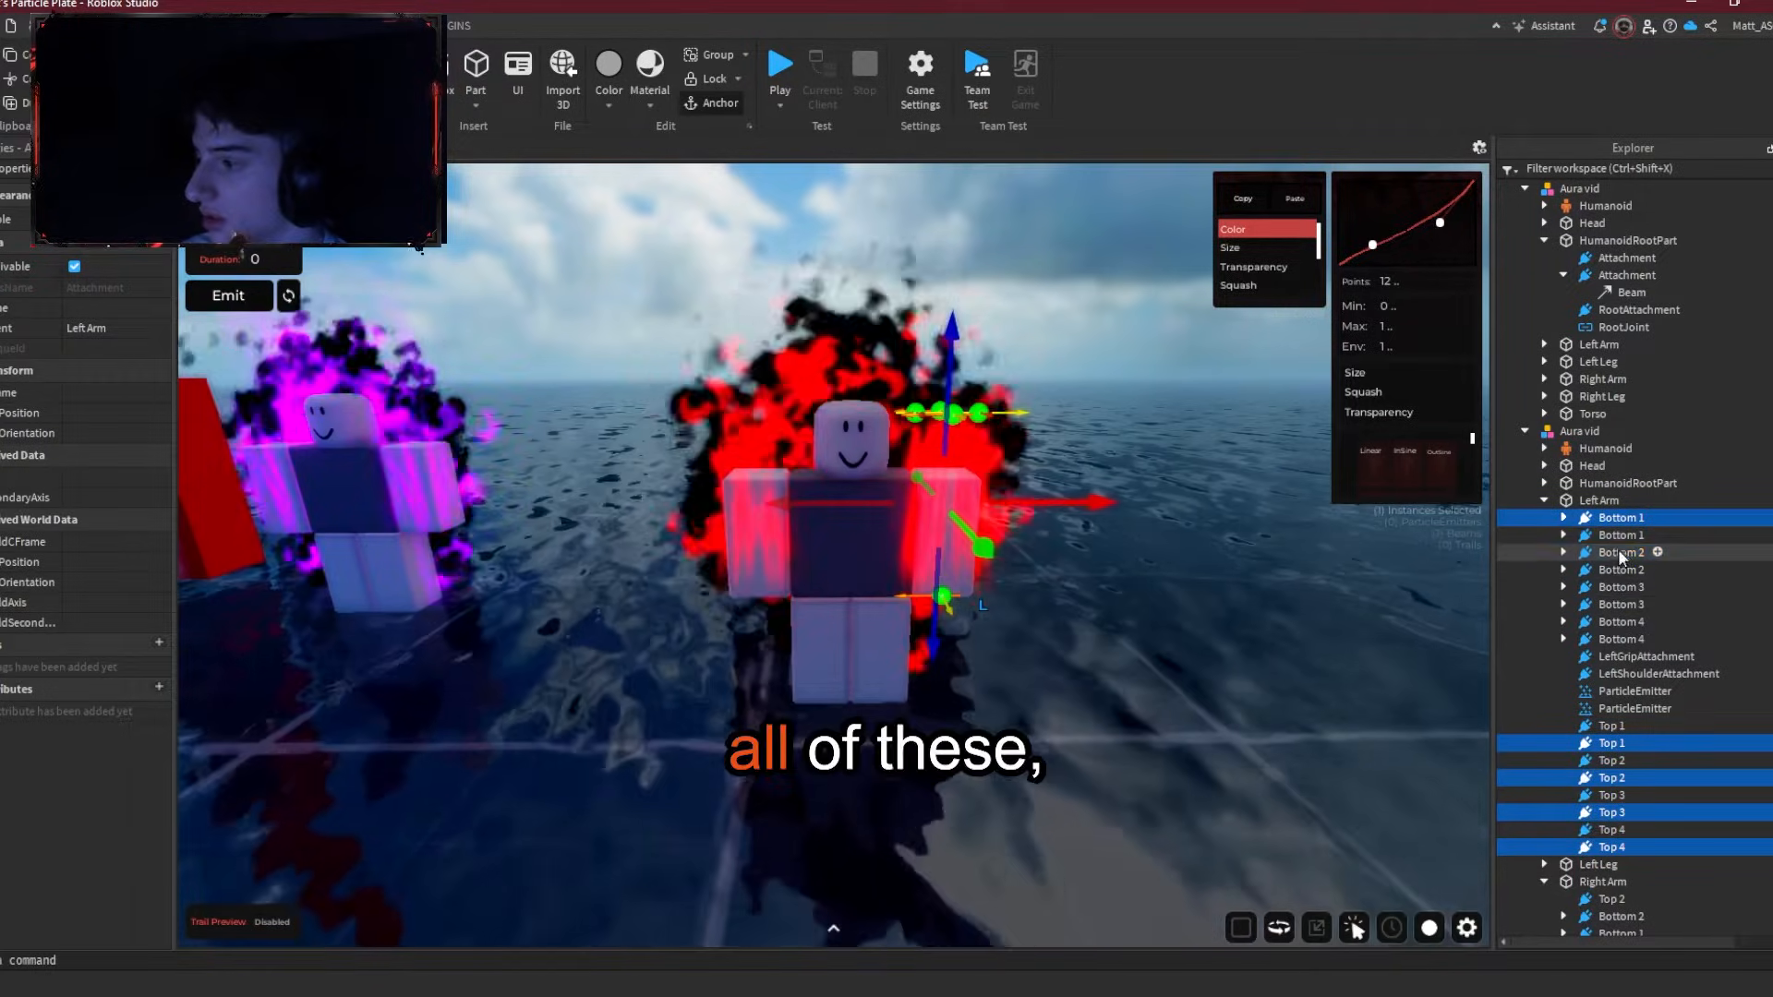
left_click(1618, 520, "ctrl")
left_click_drag(951, 277, 952, 184)
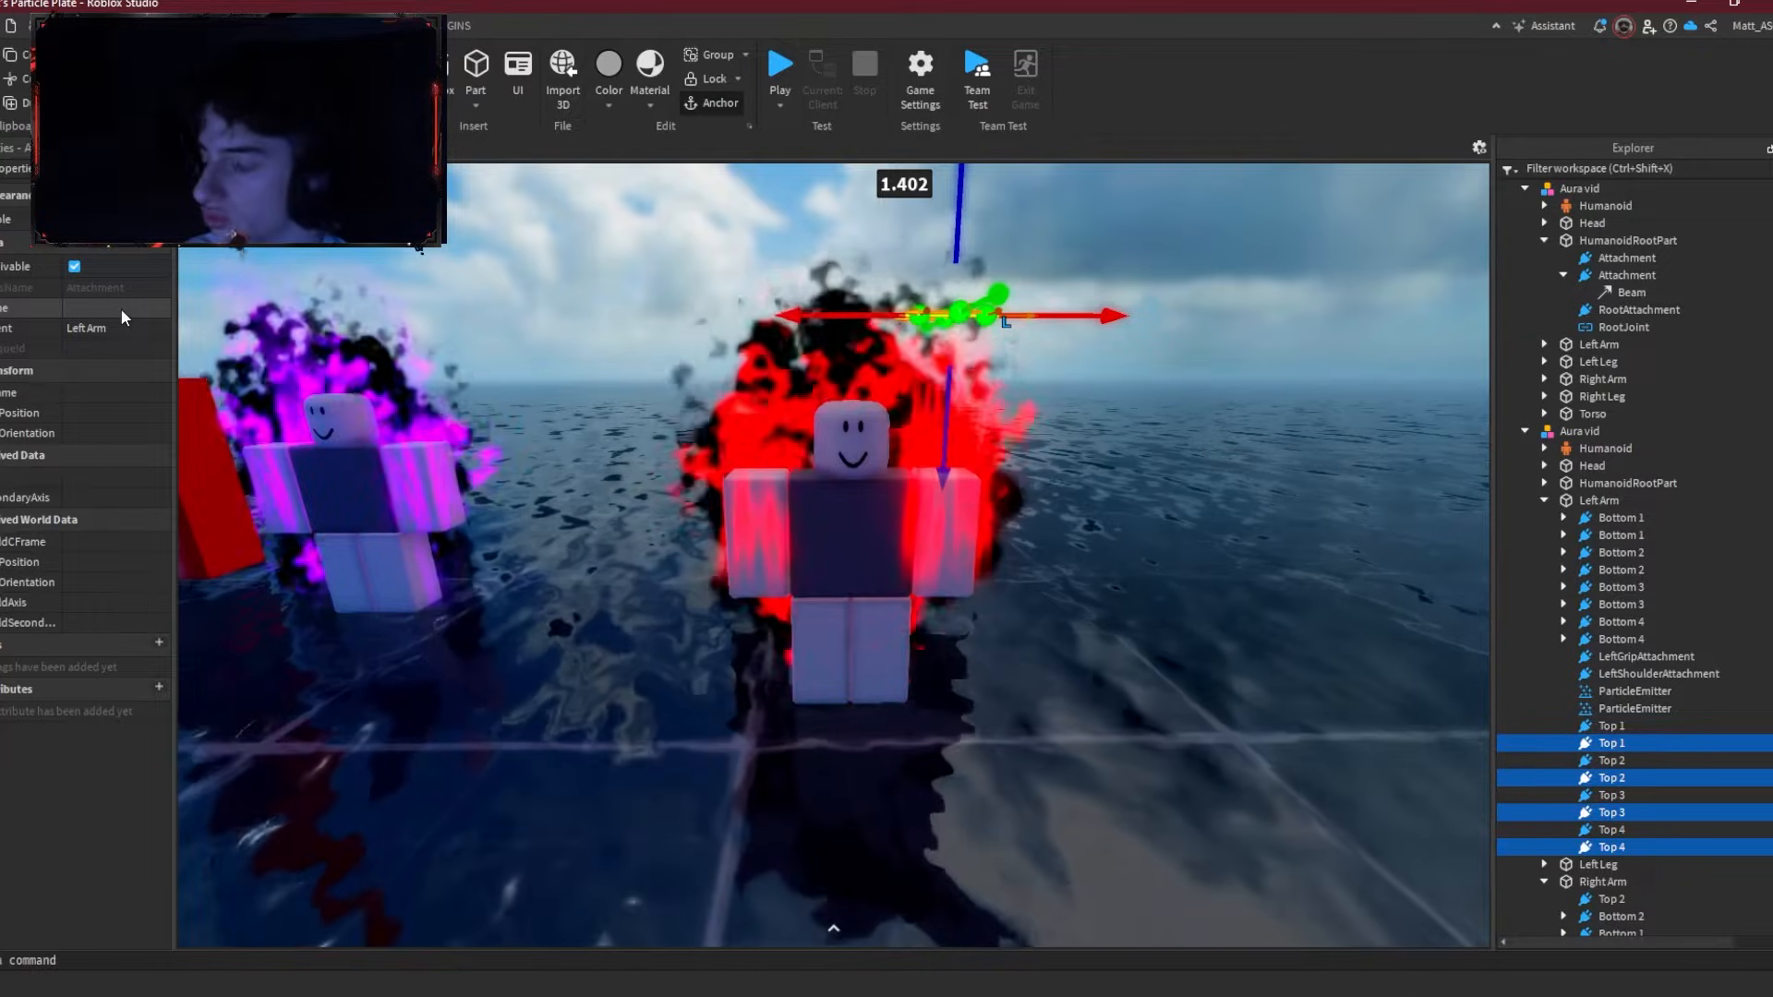
key("ctrl+z")
key("ctrl+z")
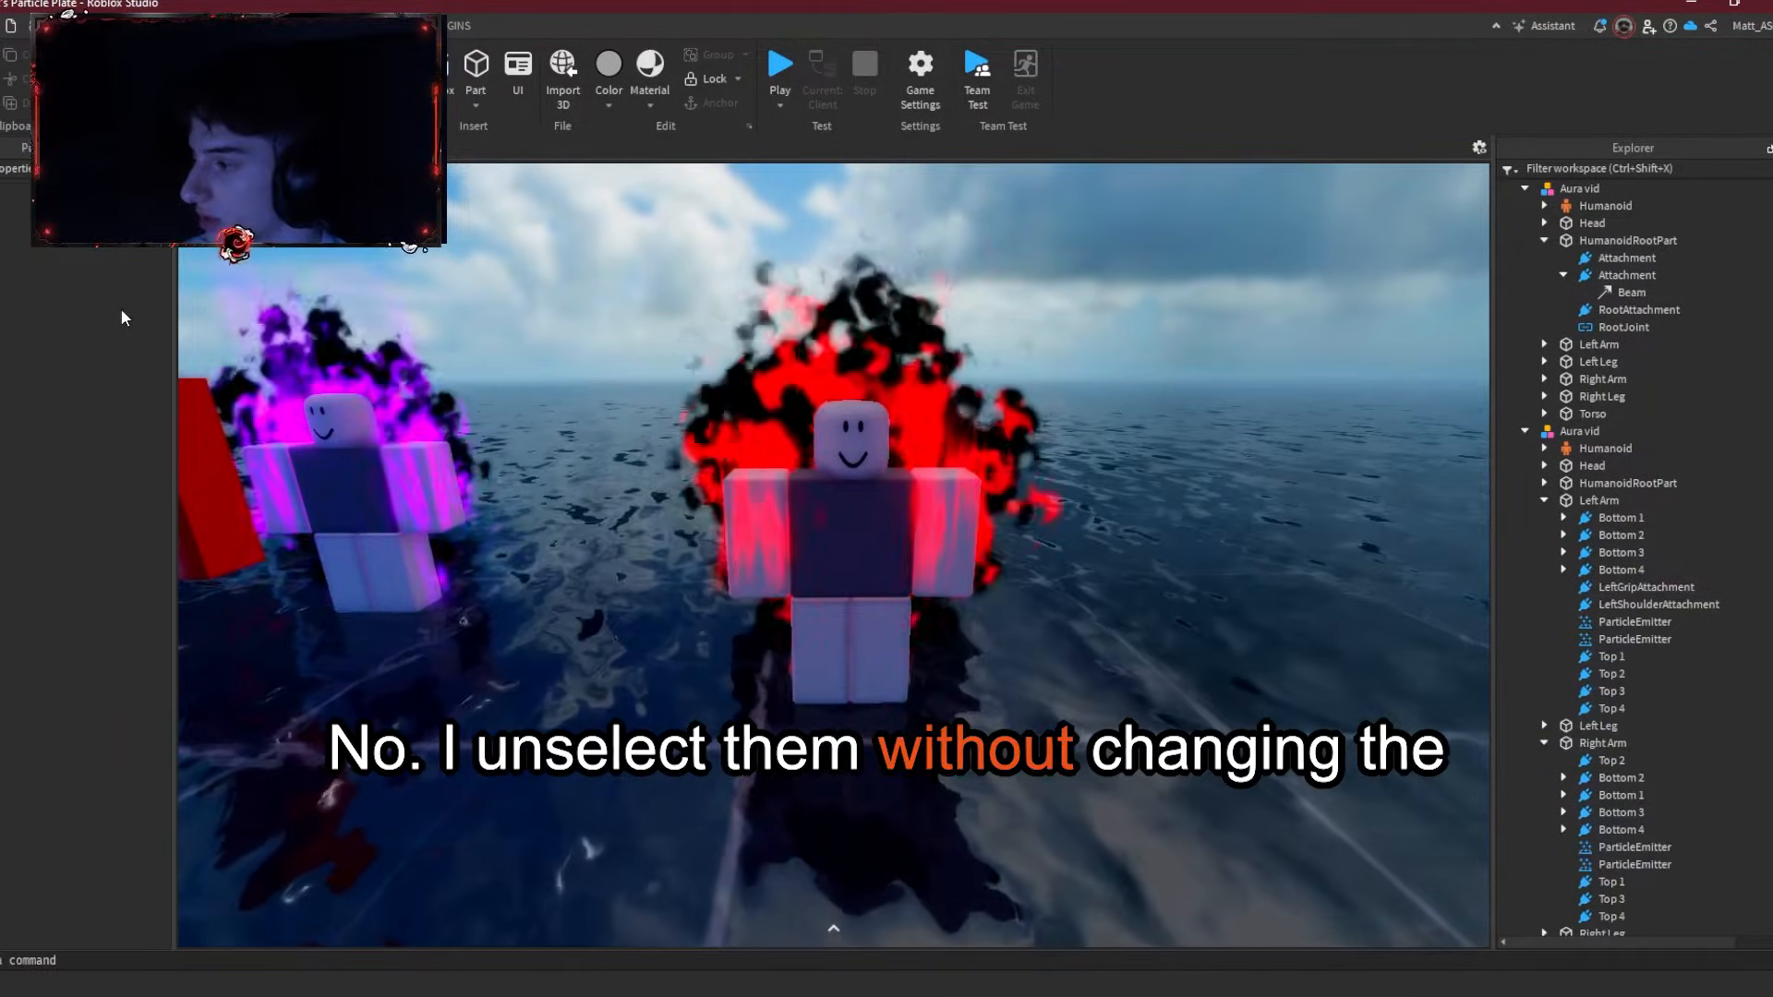
key("ctrl+y")
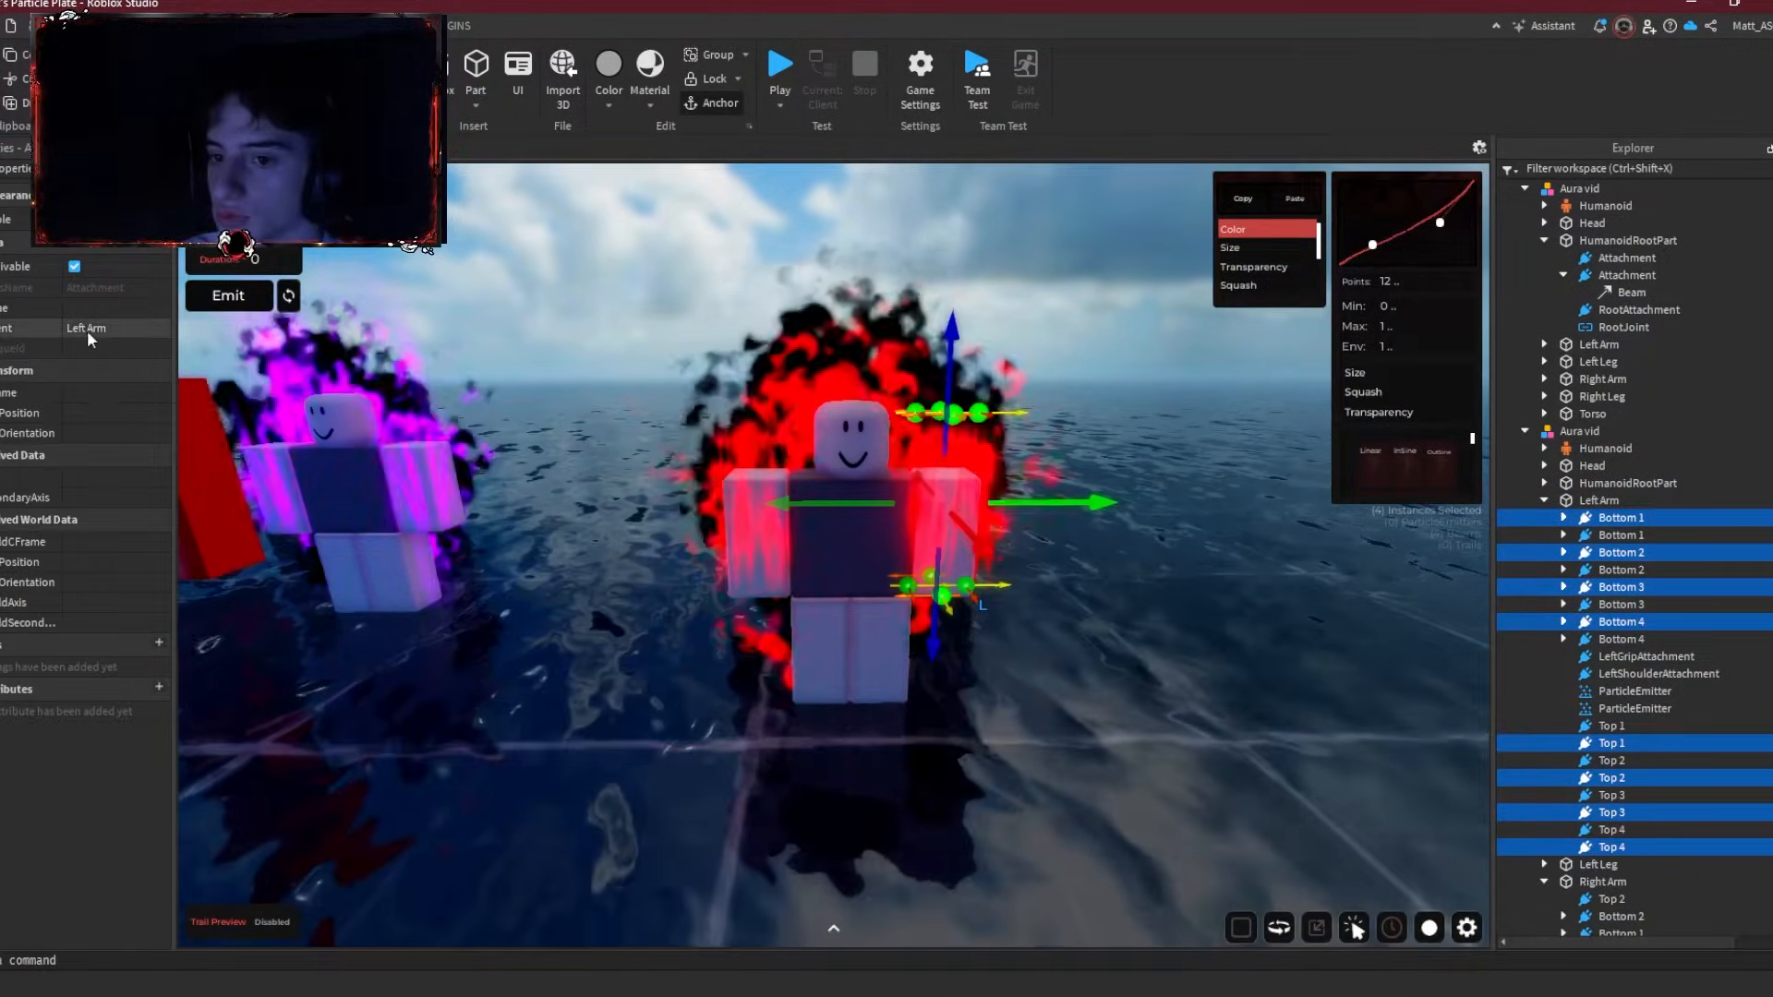
Step: Rename all eight duplicated Left Arm attachments Layered Beam
left_click(109, 312)
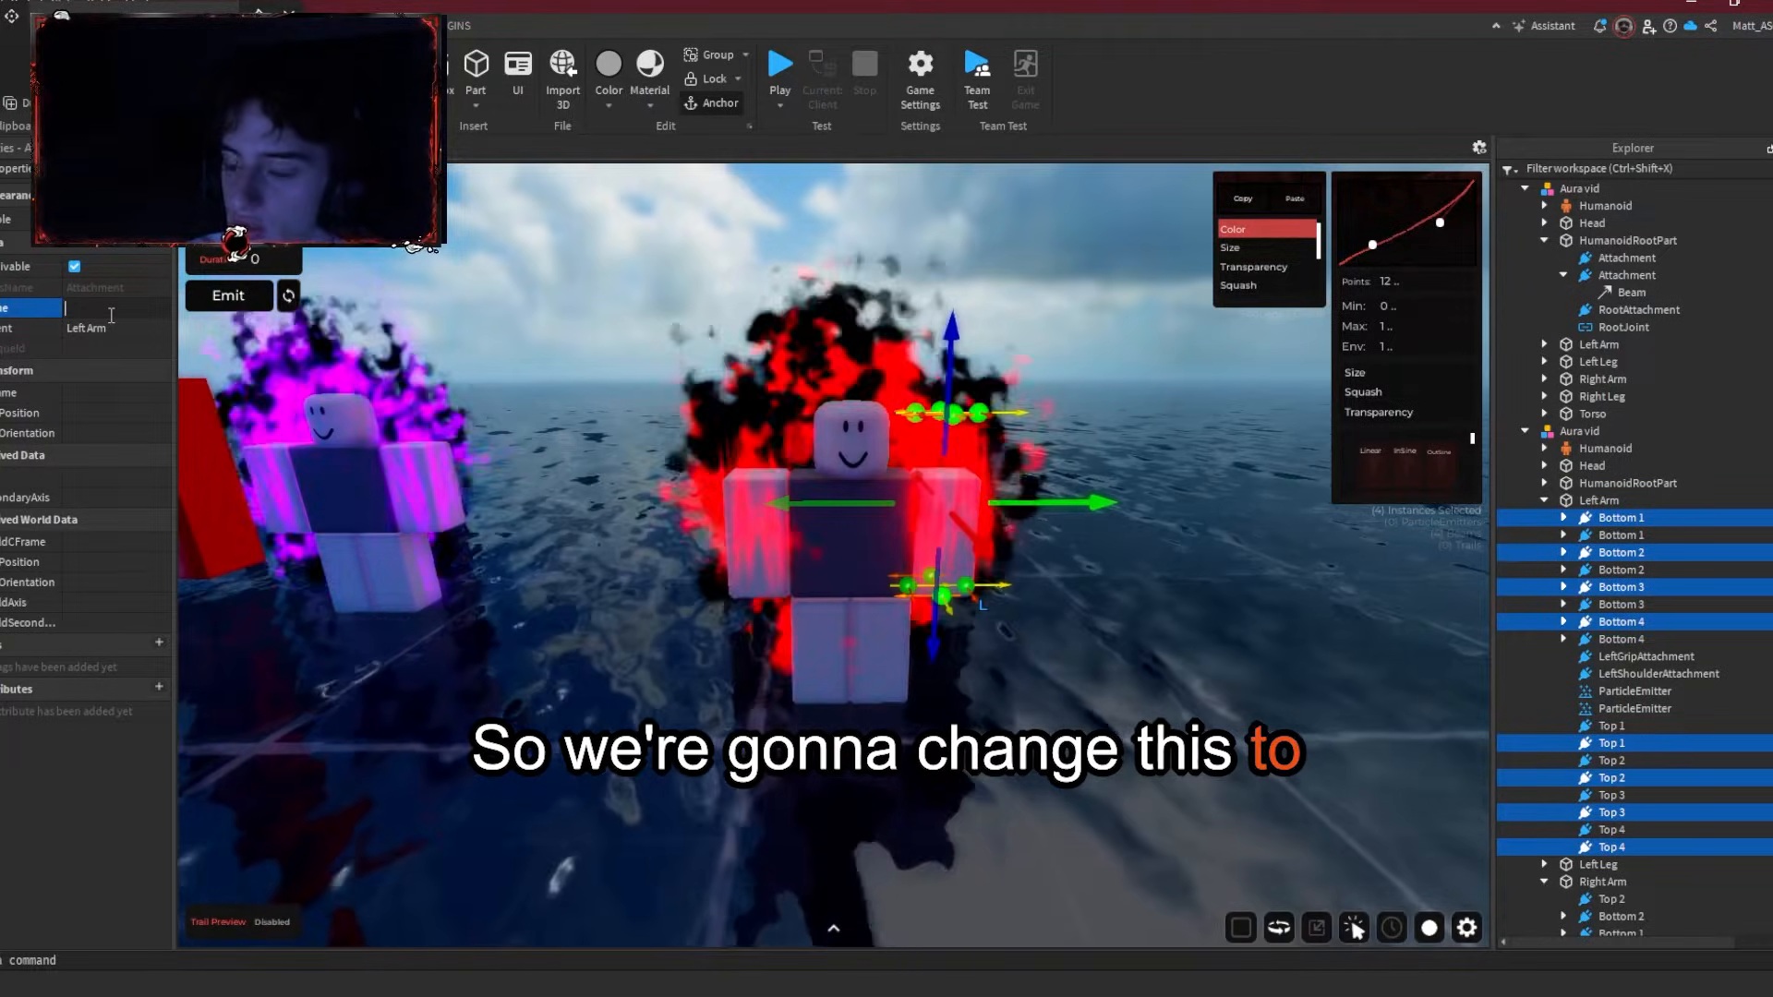
type("New")
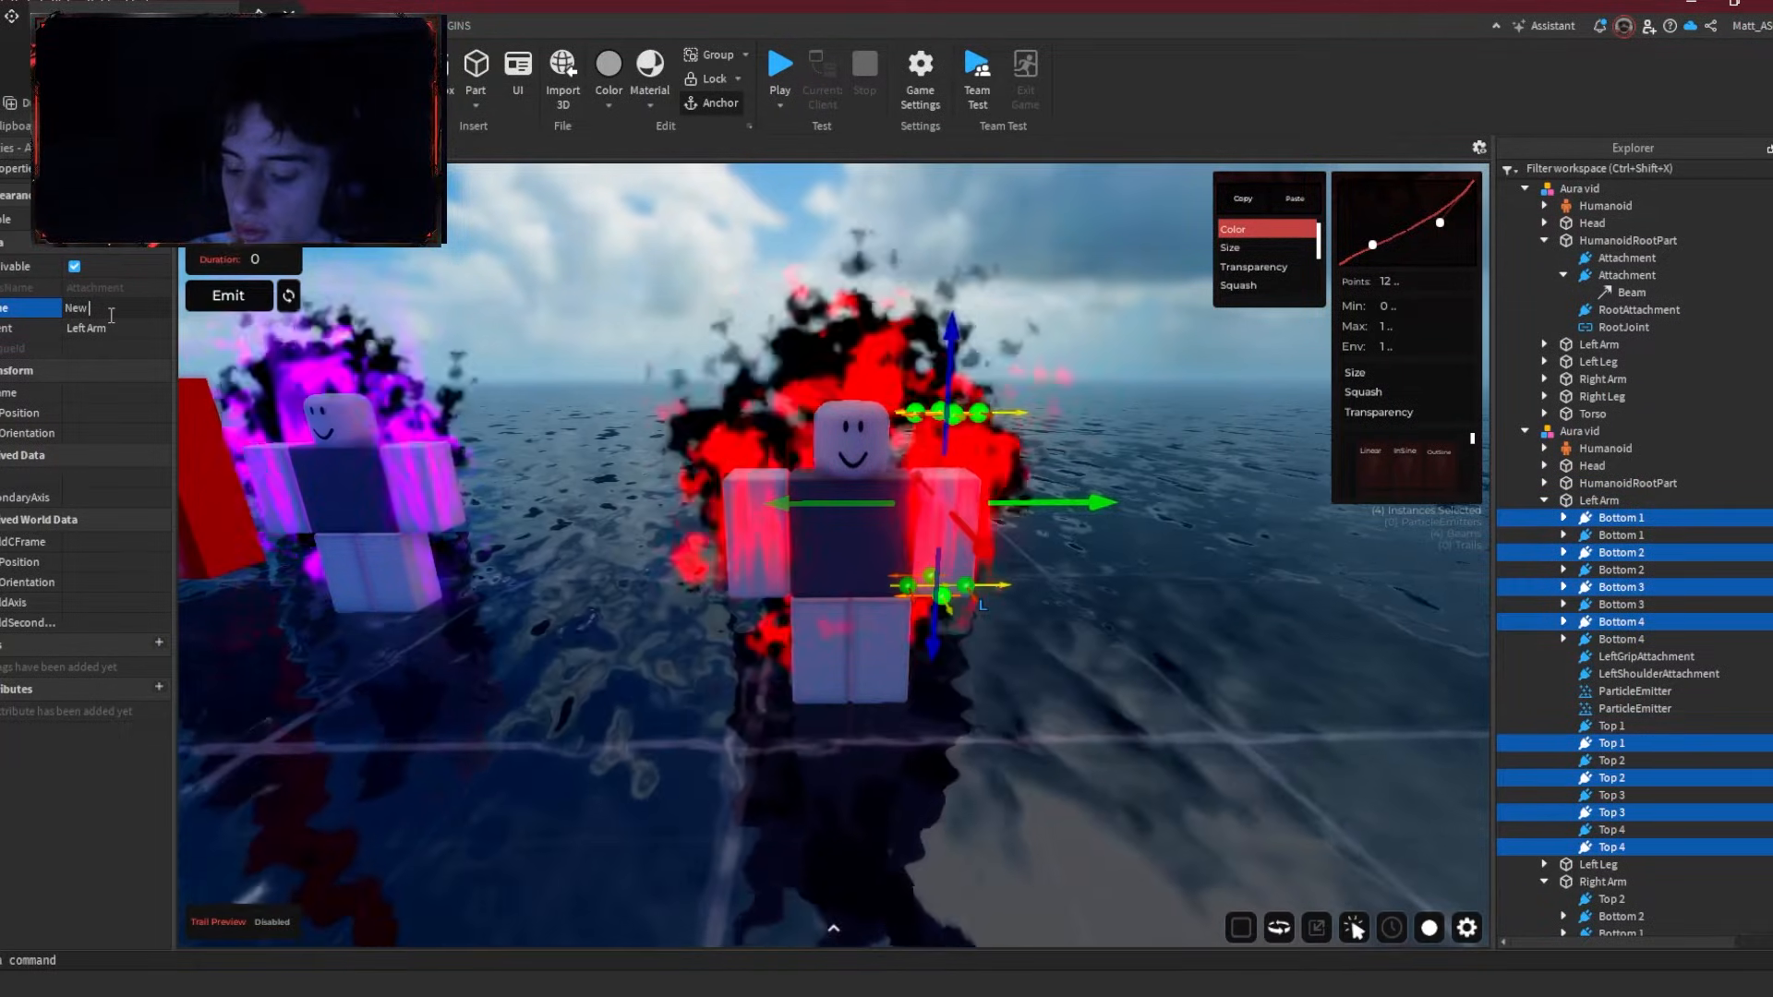
key("BackSpace")
key("BackSpace")
key("BackSpace")
type("Layered Beam")
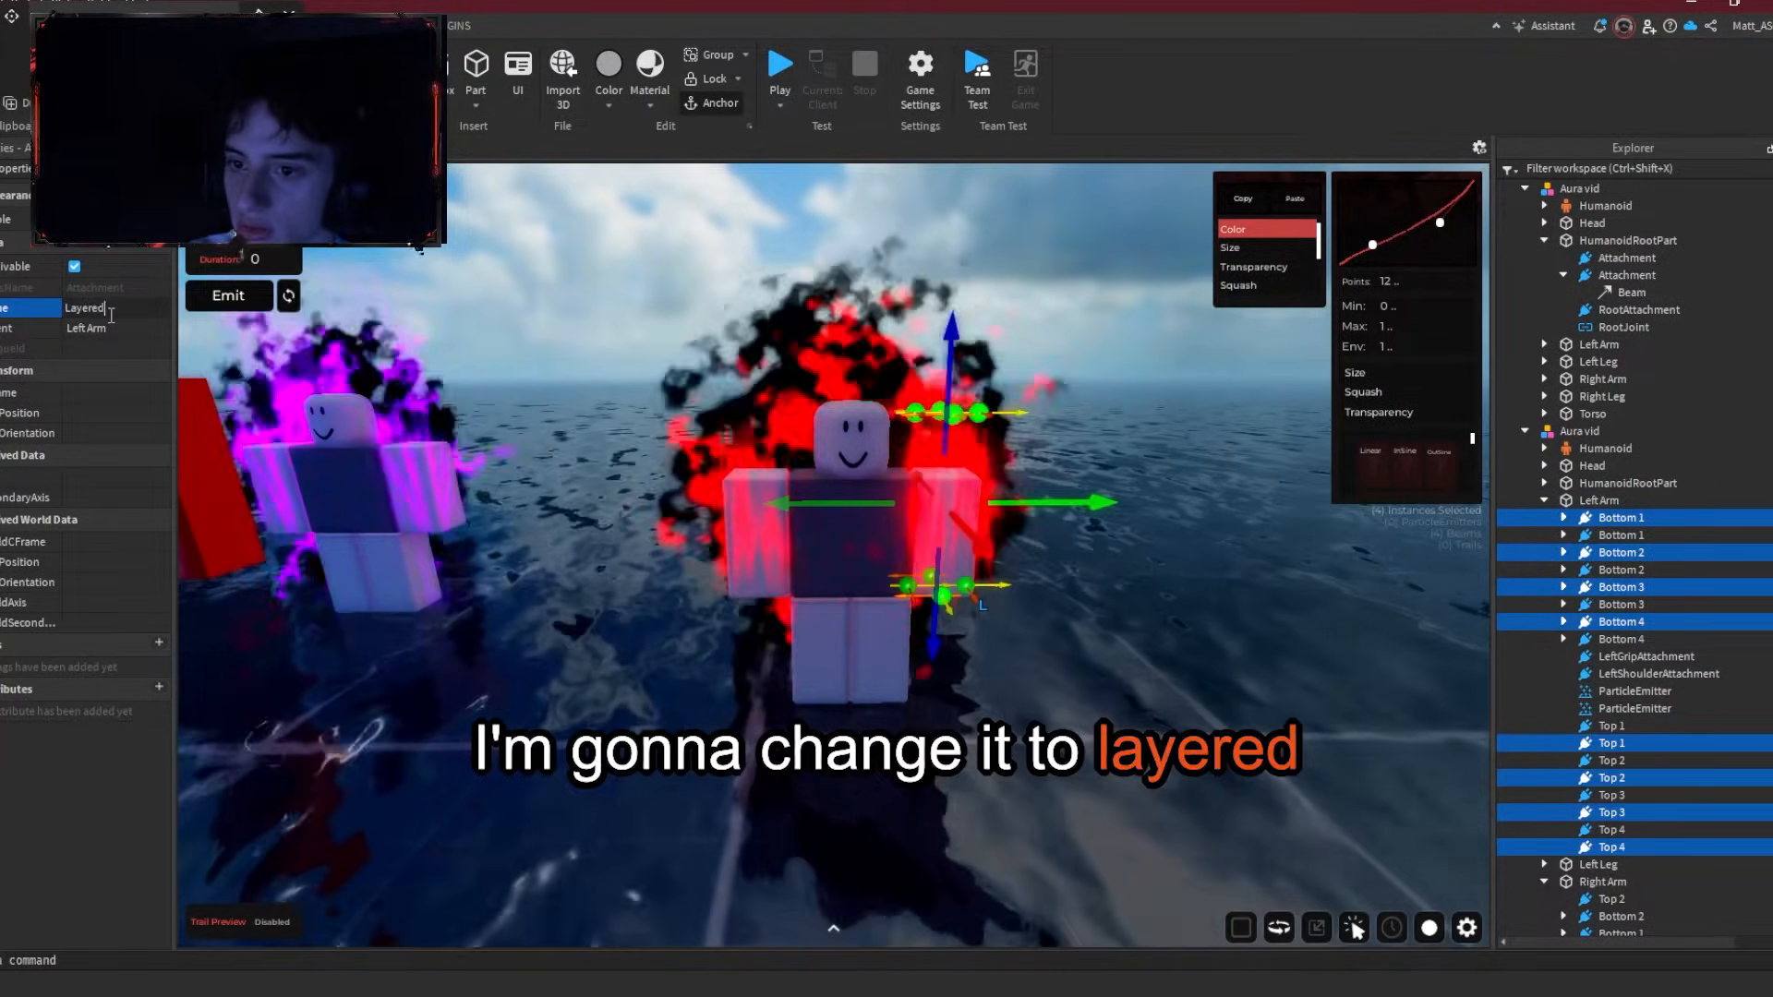
key("Return")
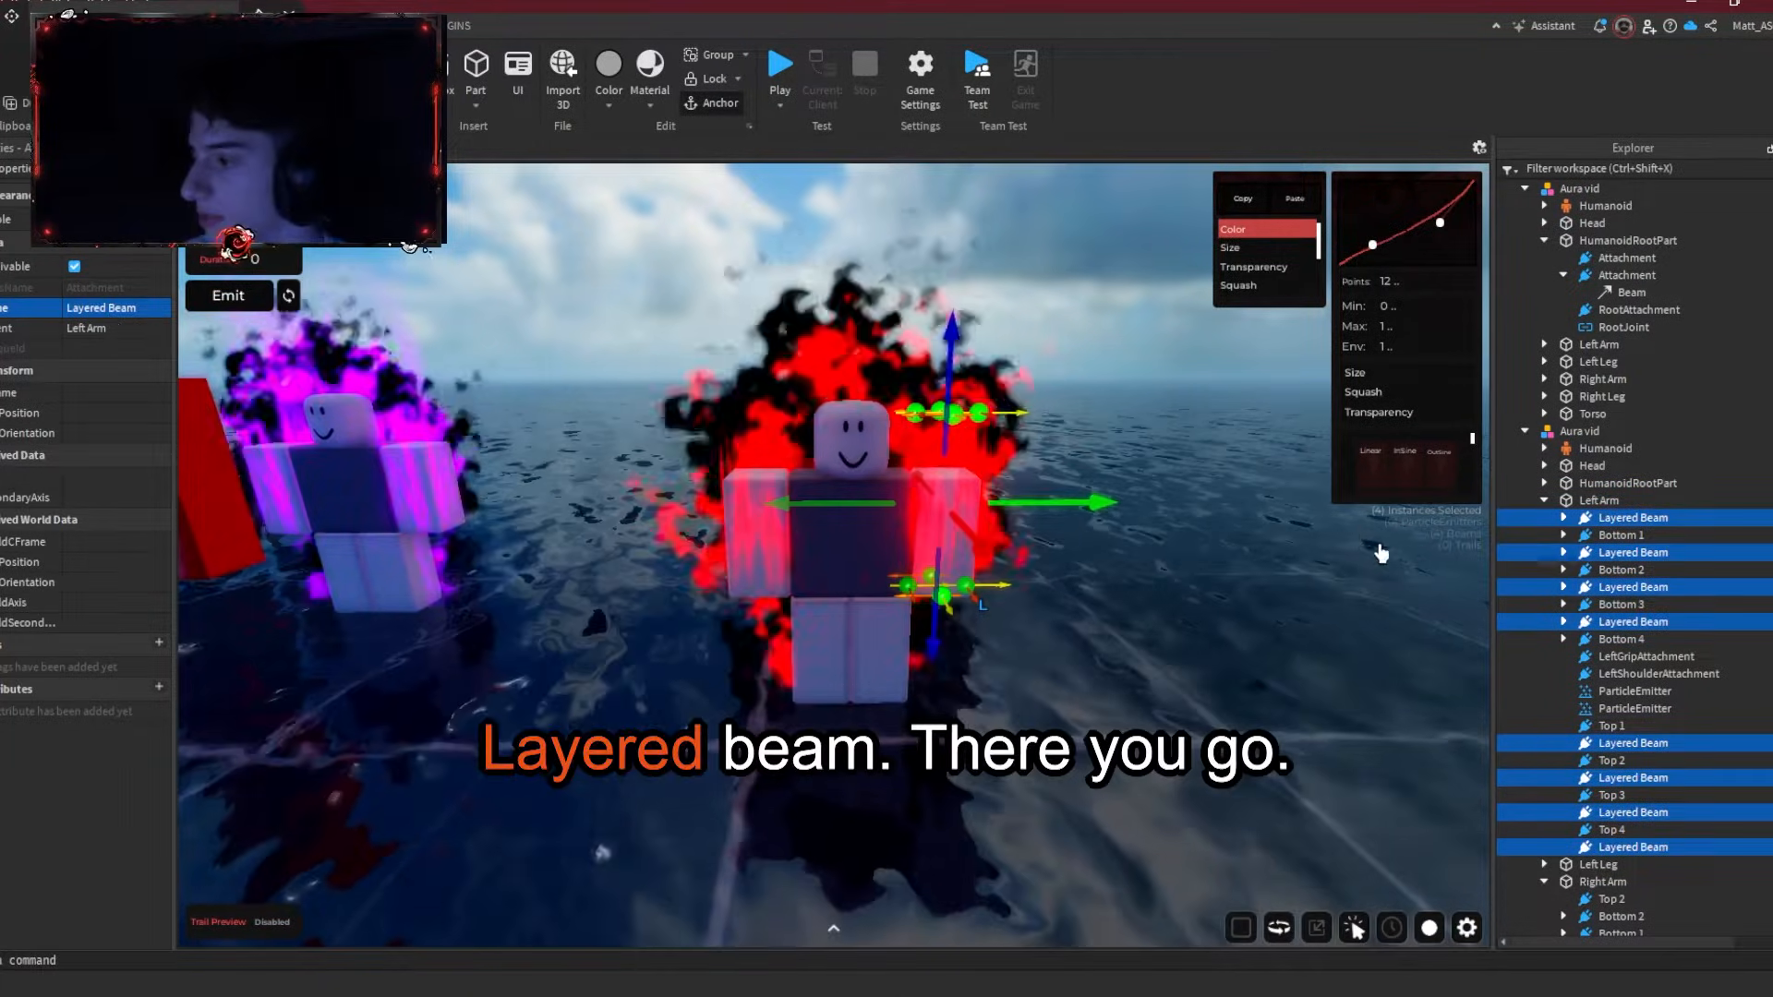
Step: Raise the four top Layered Beam attachments of the Left Arm by about 1.223 studs
left_click(1608, 742)
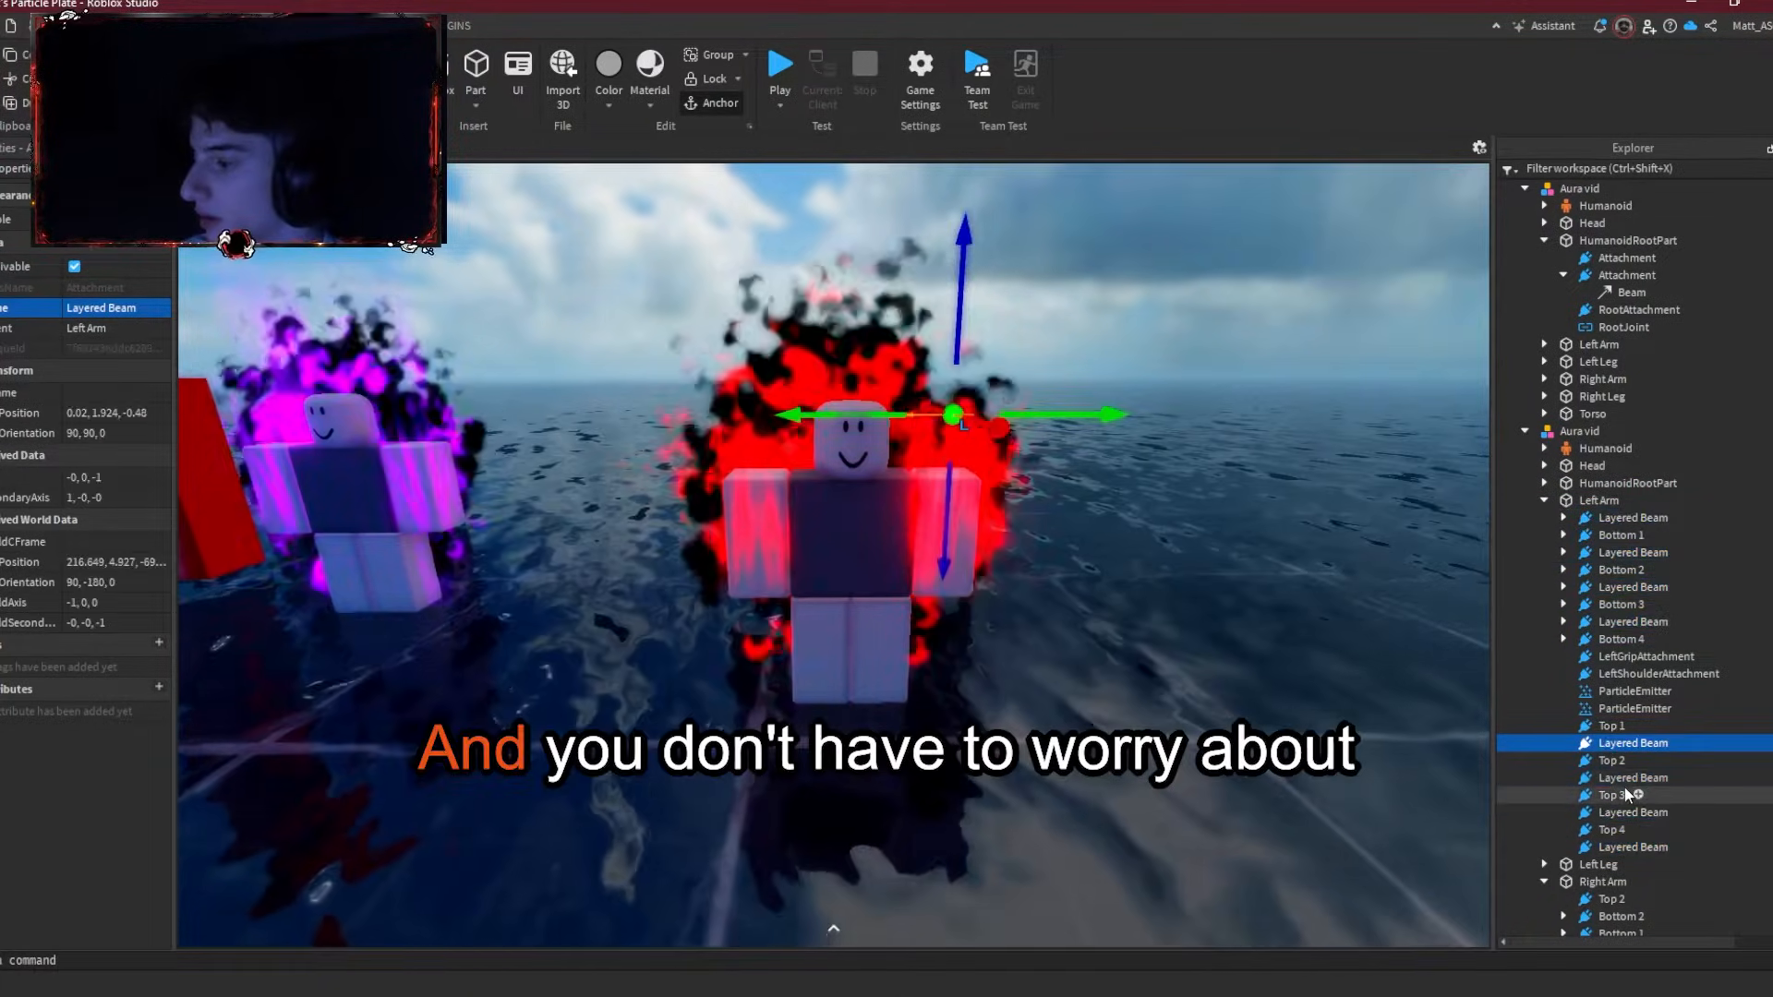
left_click(1626, 783, "ctrl")
left_click(1630, 815, "ctrl")
left_click(1627, 847, "ctrl")
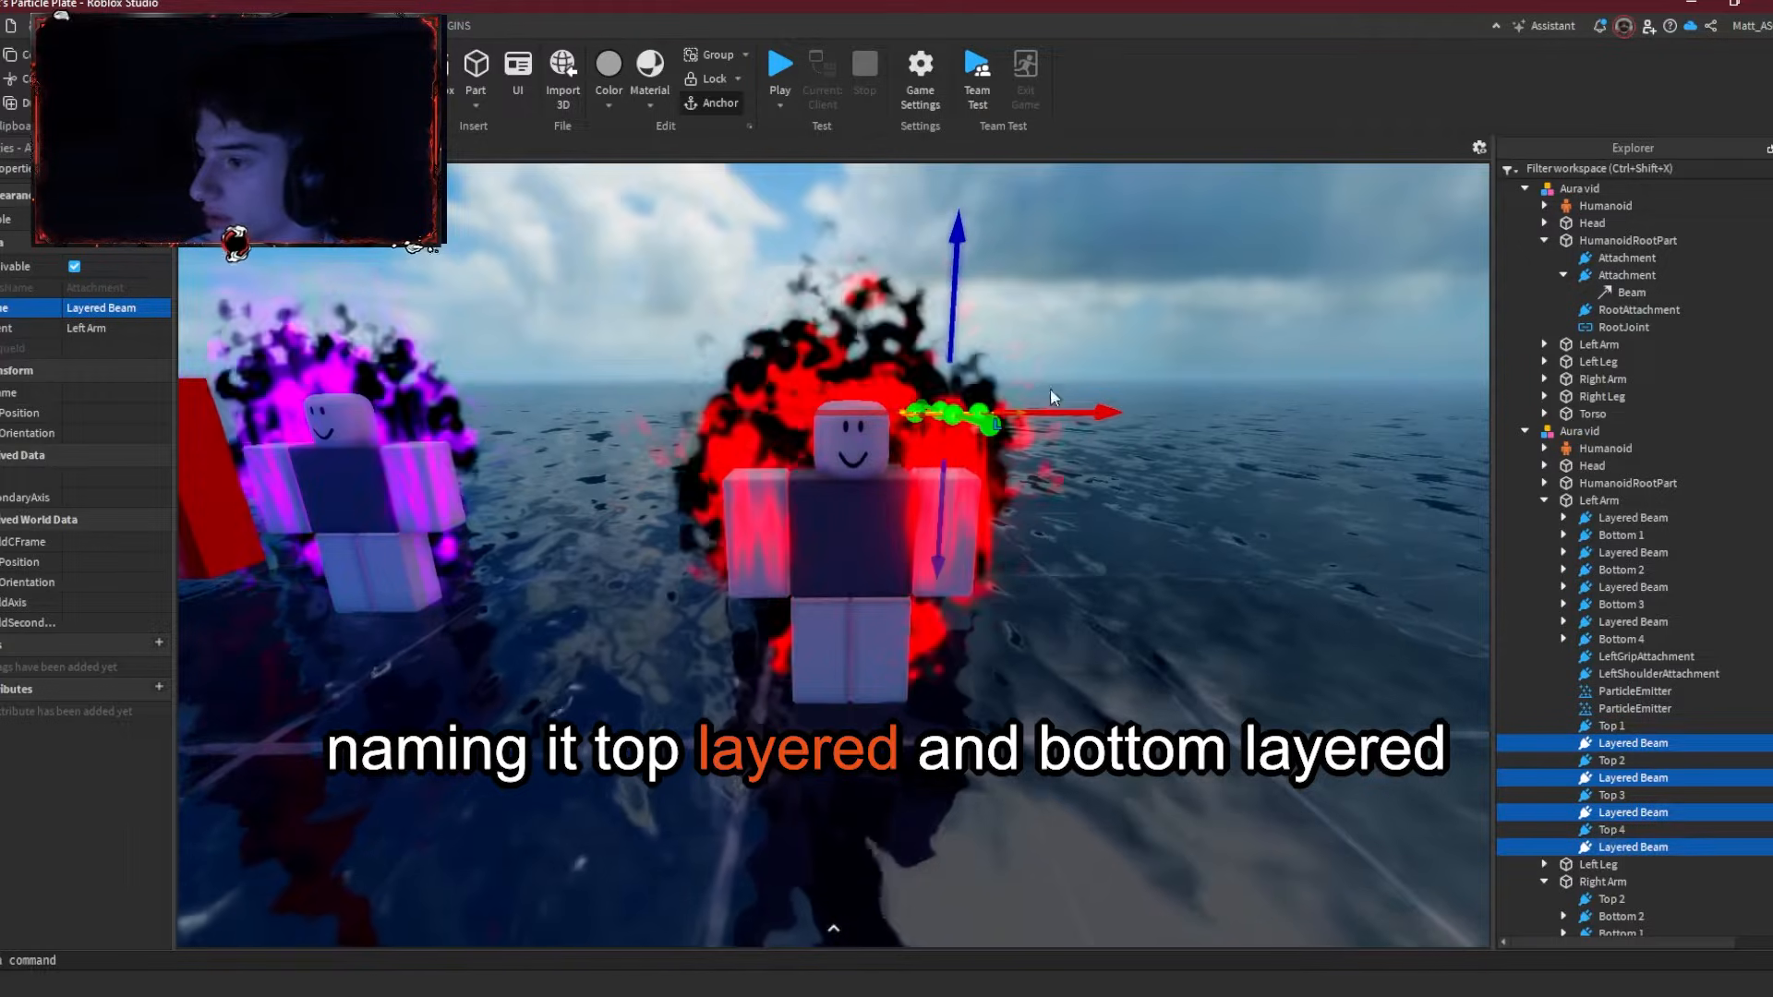
left_click_drag(940, 231, 982, 228)
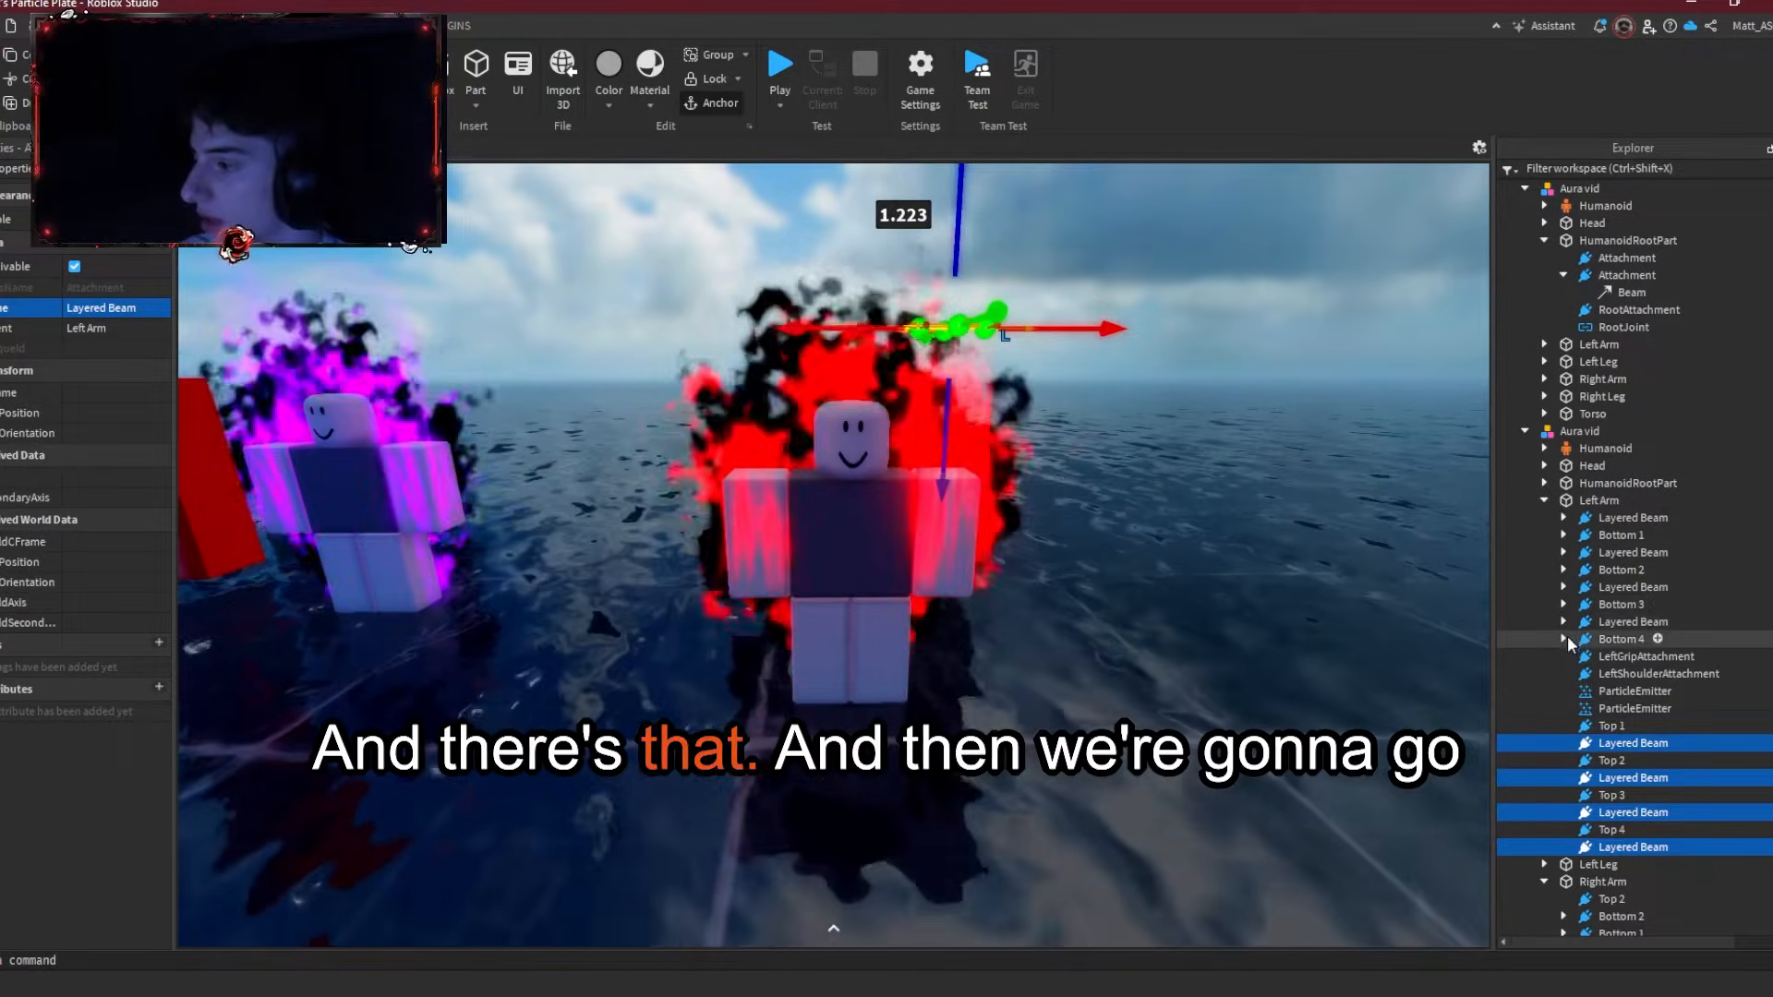
Step: Expand the four bottom Layered Beam attachments and copy the texture ID from the red display part with the swirl pattern
left_click(1563, 622)
left_click(1563, 588)
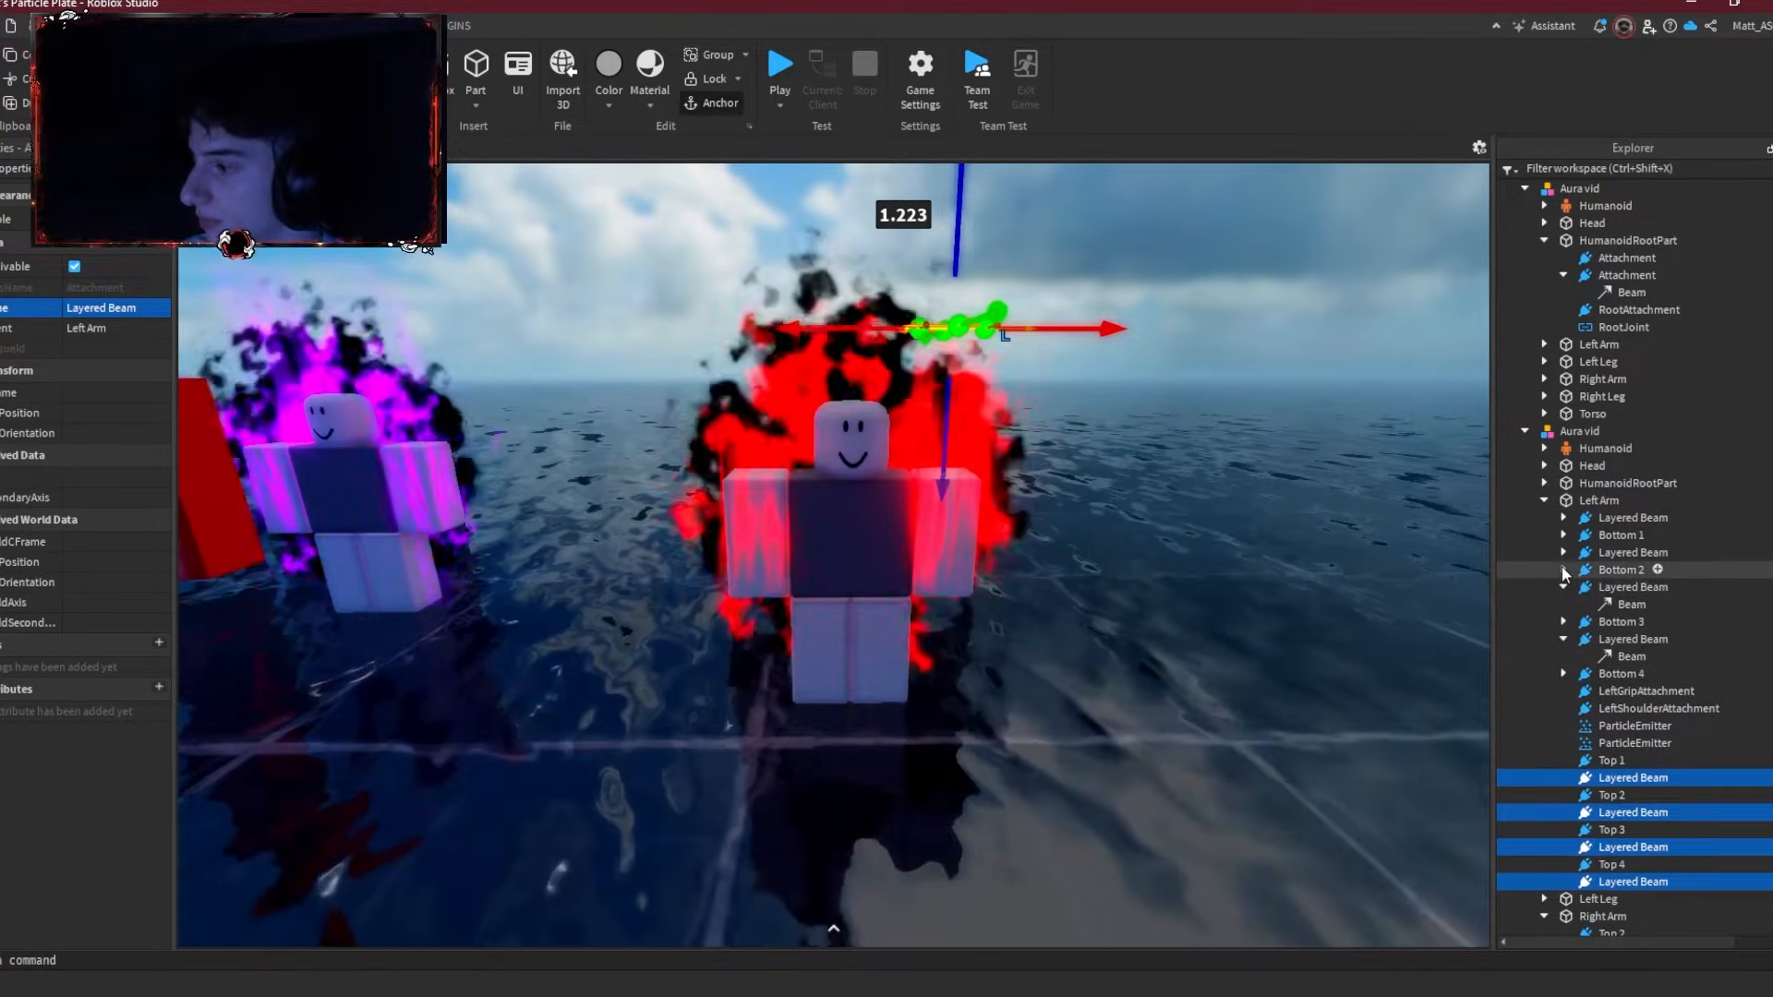
left_click(1564, 552)
left_click(1563, 517)
right_click_drag(1299, 555, 1298, 555)
left_click(334, 479)
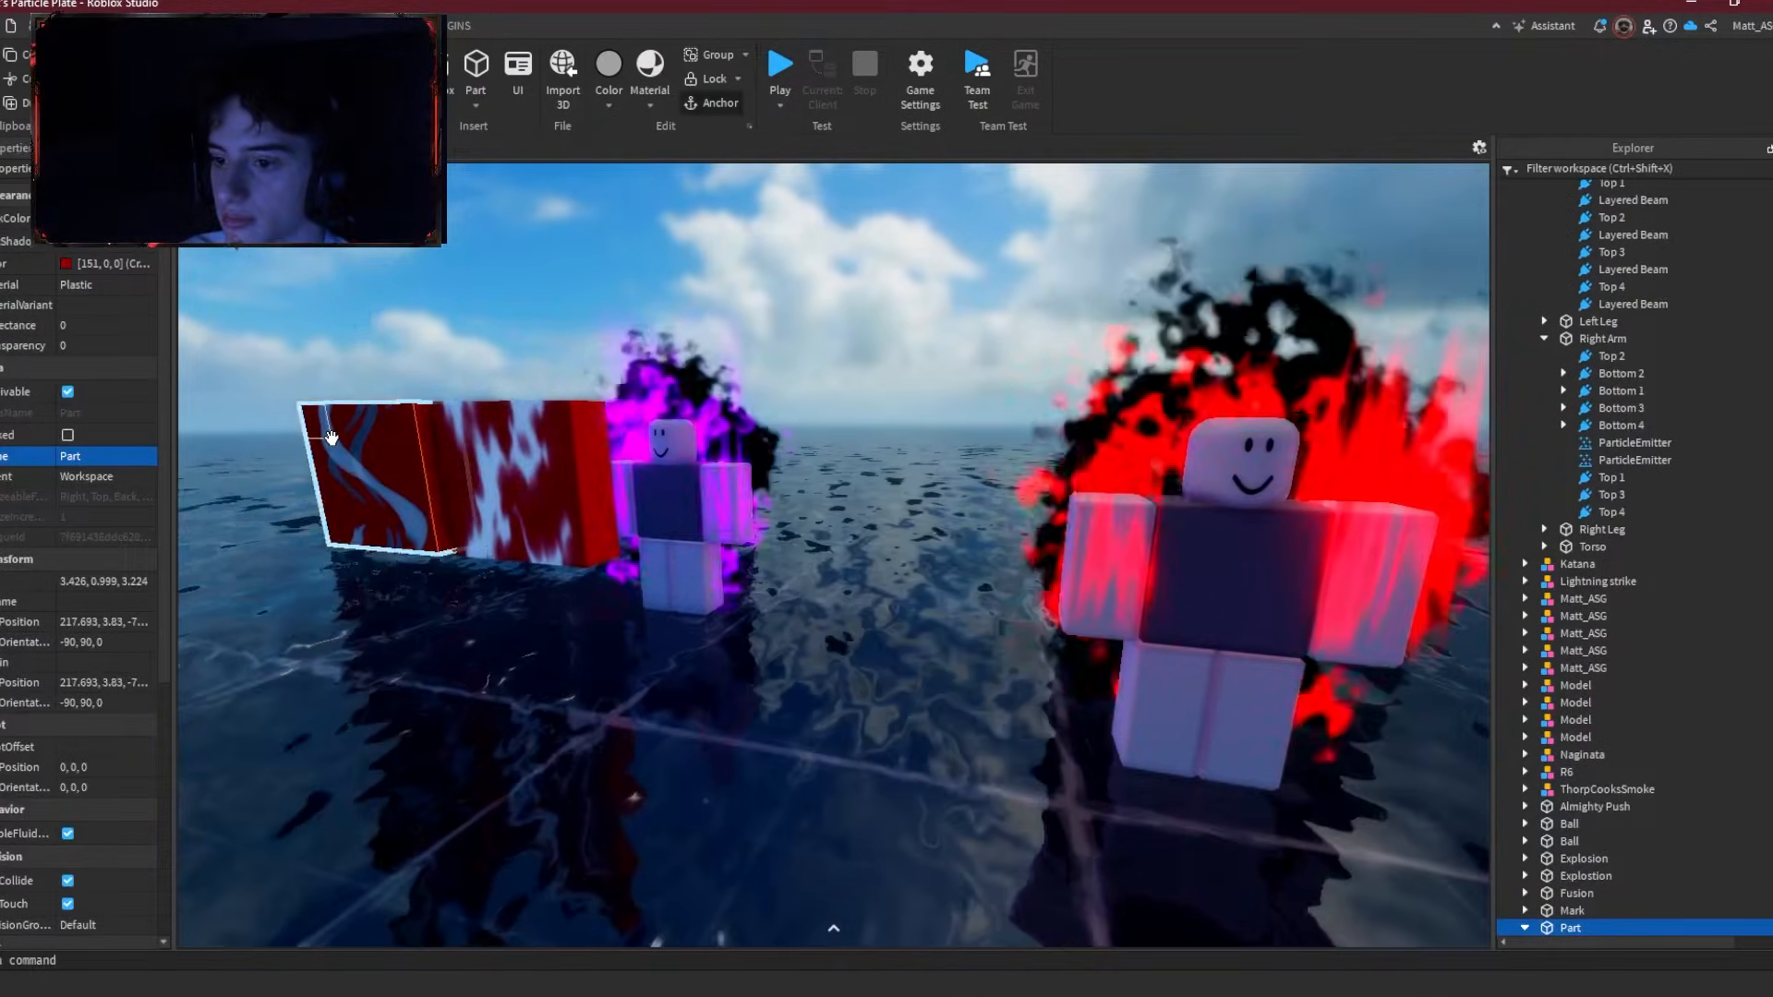
left_click(319, 420)
left_click(83, 241)
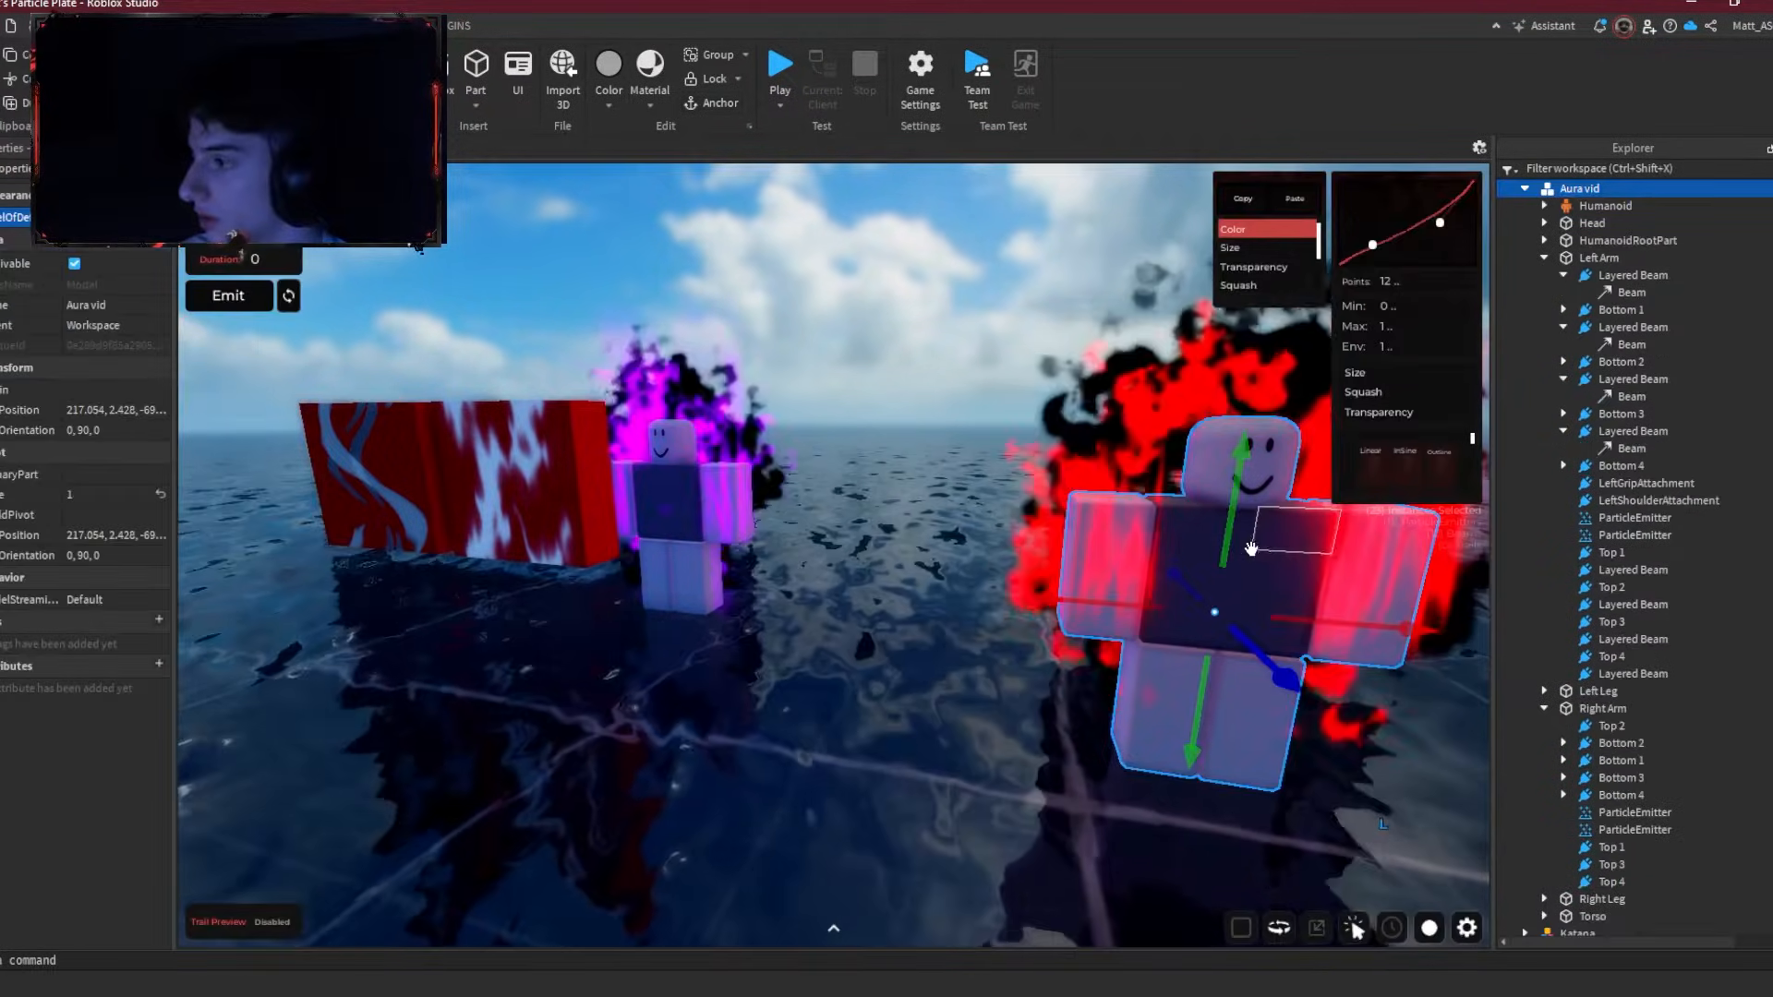
left_click(1631, 448, "ctrl")
left_click(1631, 344, "ctrl")
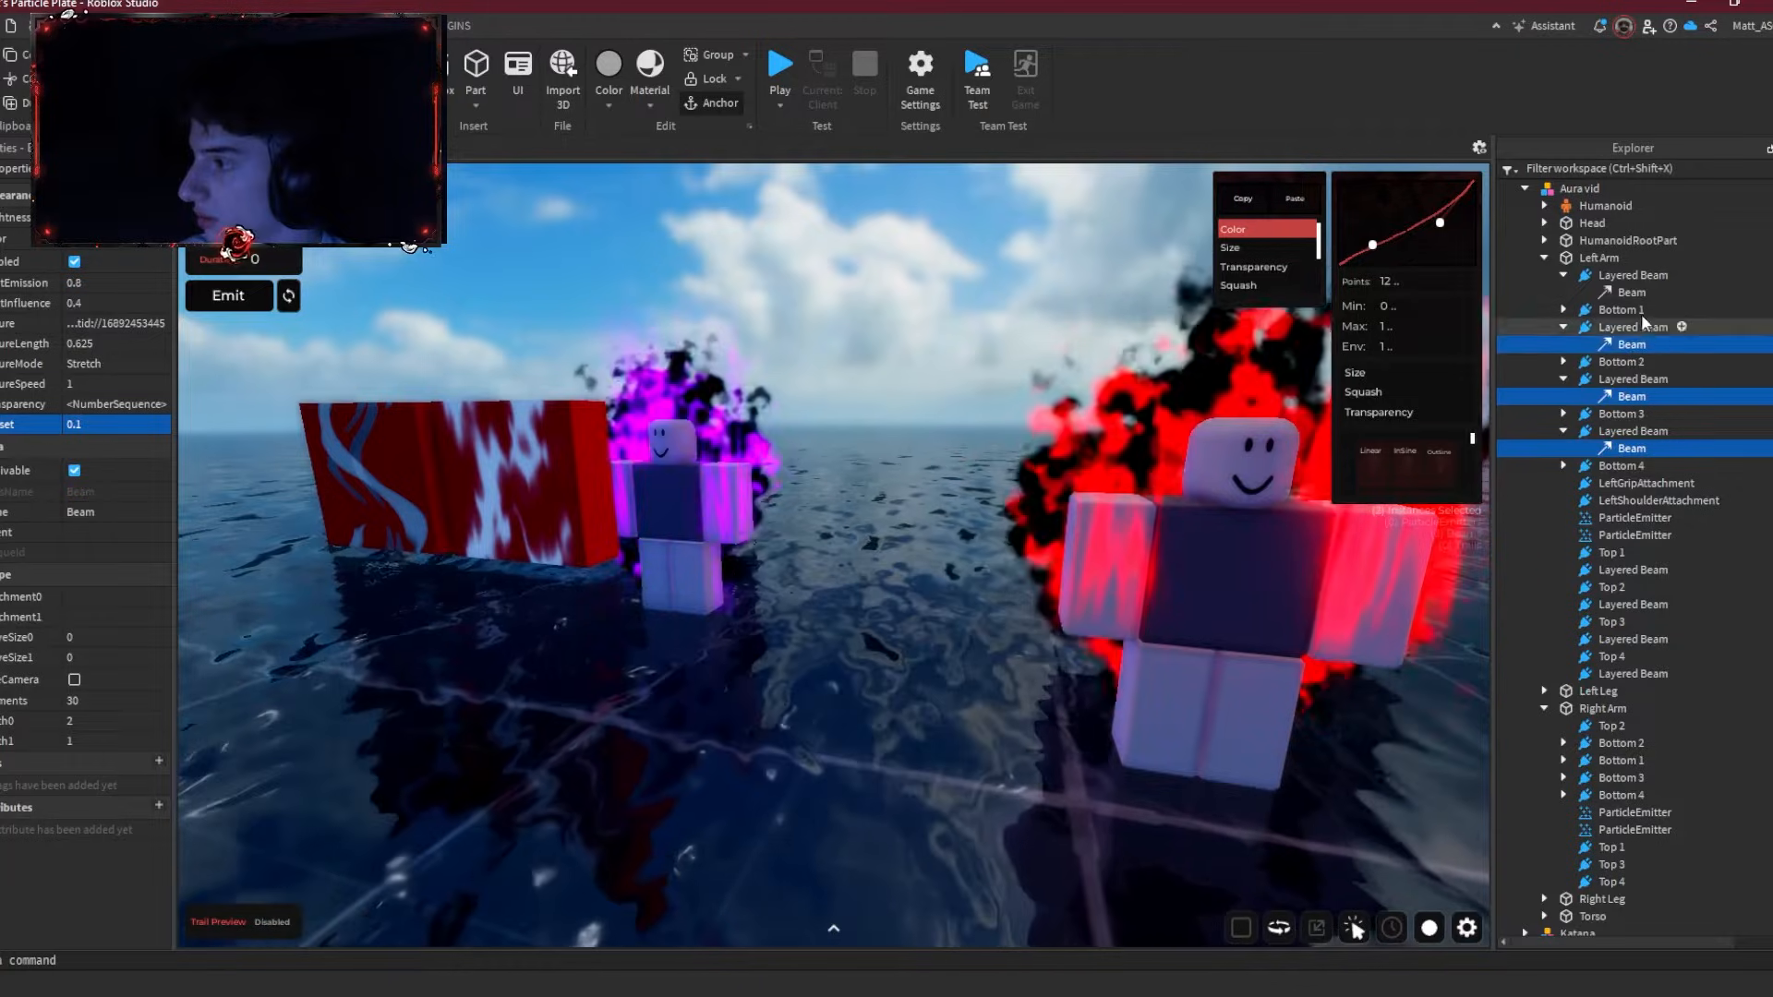
left_click(1630, 291, "ctrl")
left_click(100, 323)
key("Return")
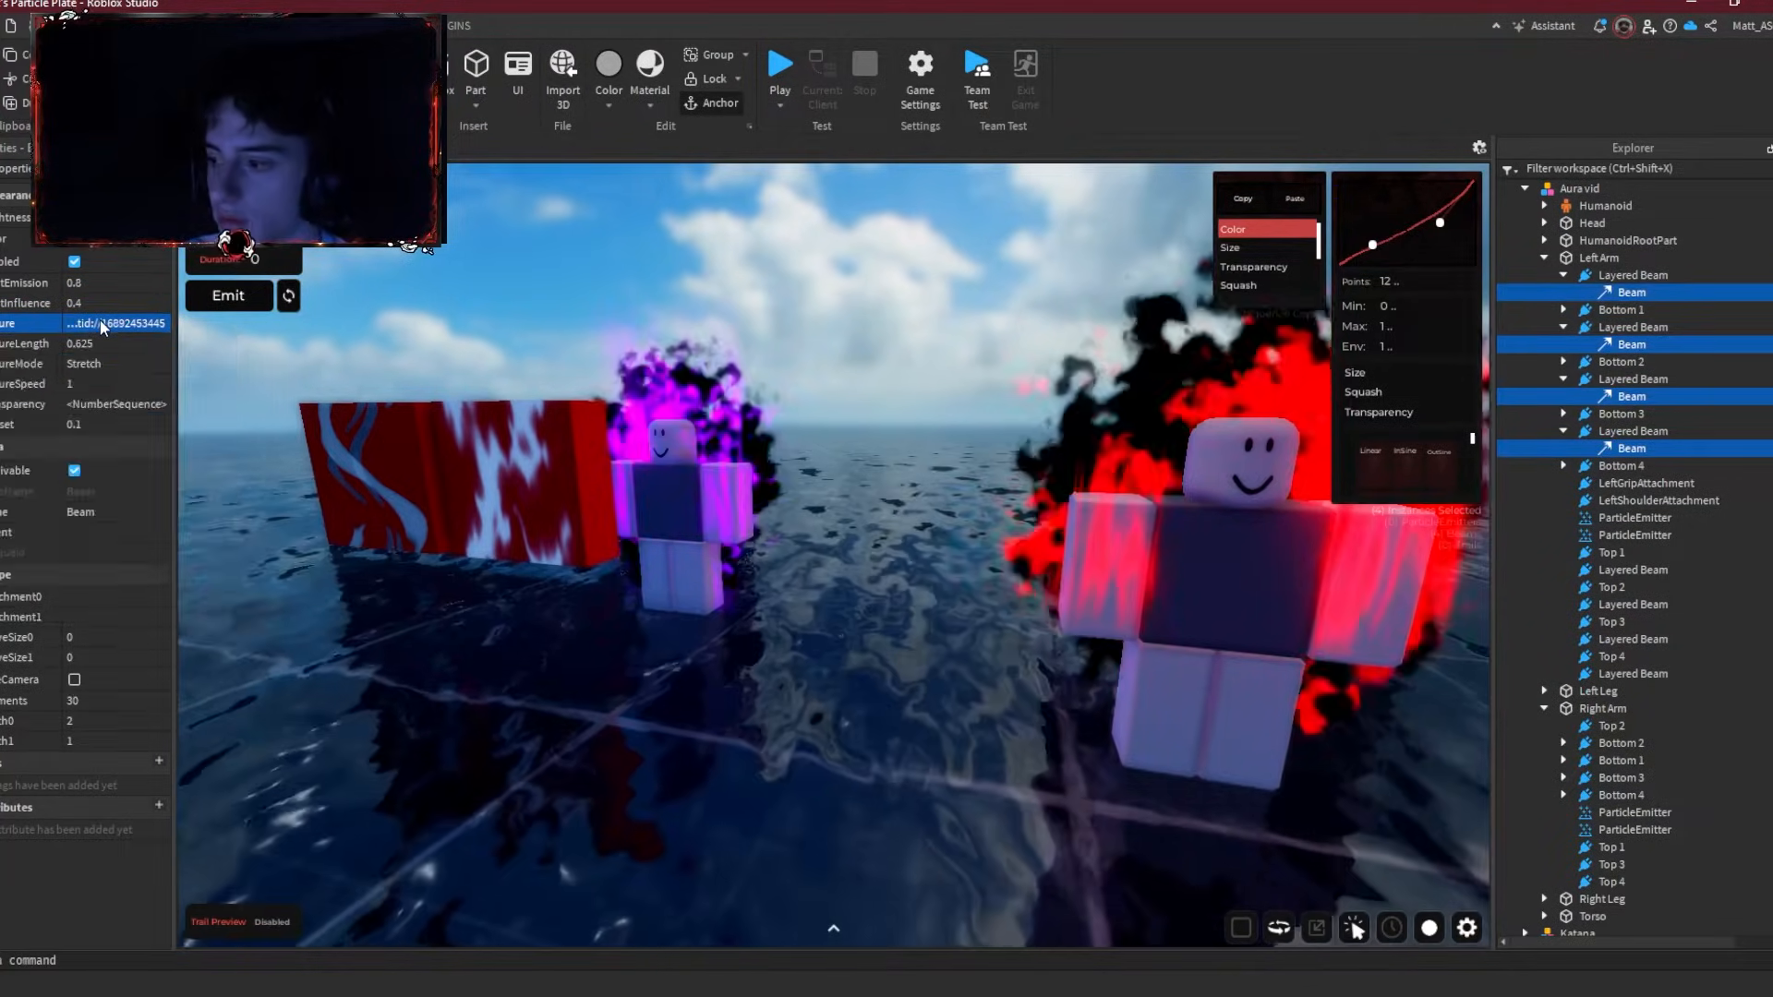
right_click_drag(606, 476, 605, 475)
key("d")
key("w")
key("d")
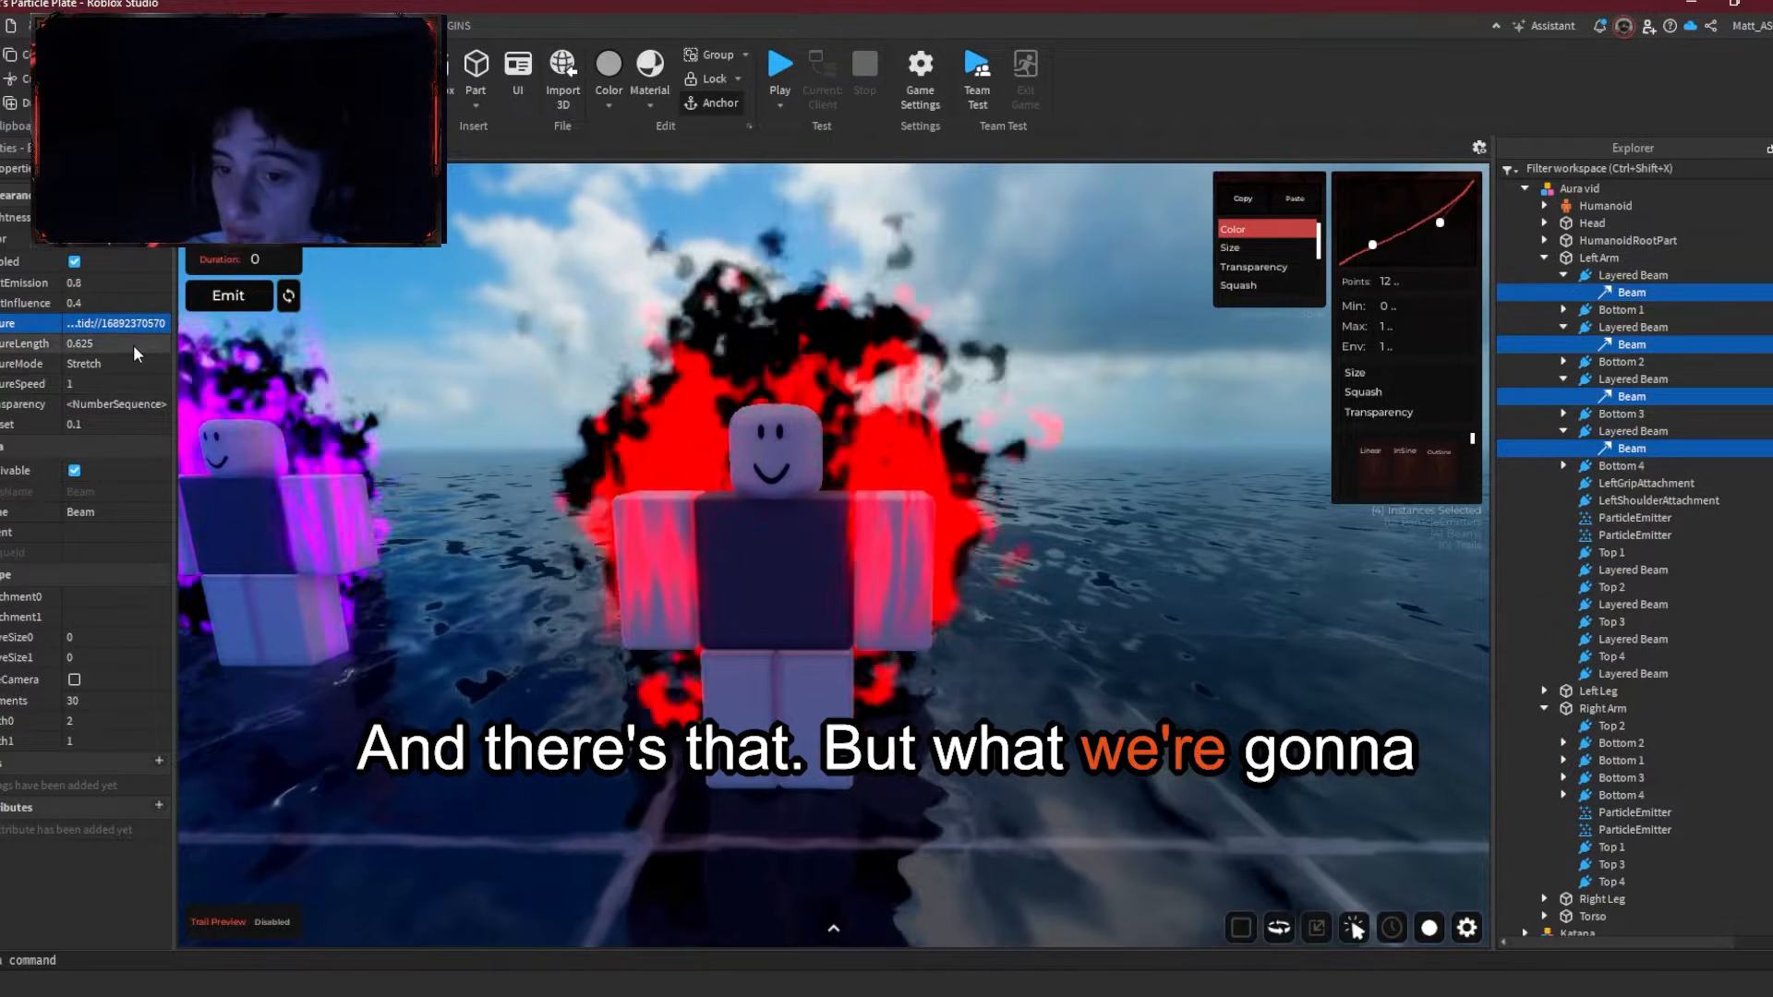
Step: Set the texture length of the four layered beams to 1
left_click(135, 345)
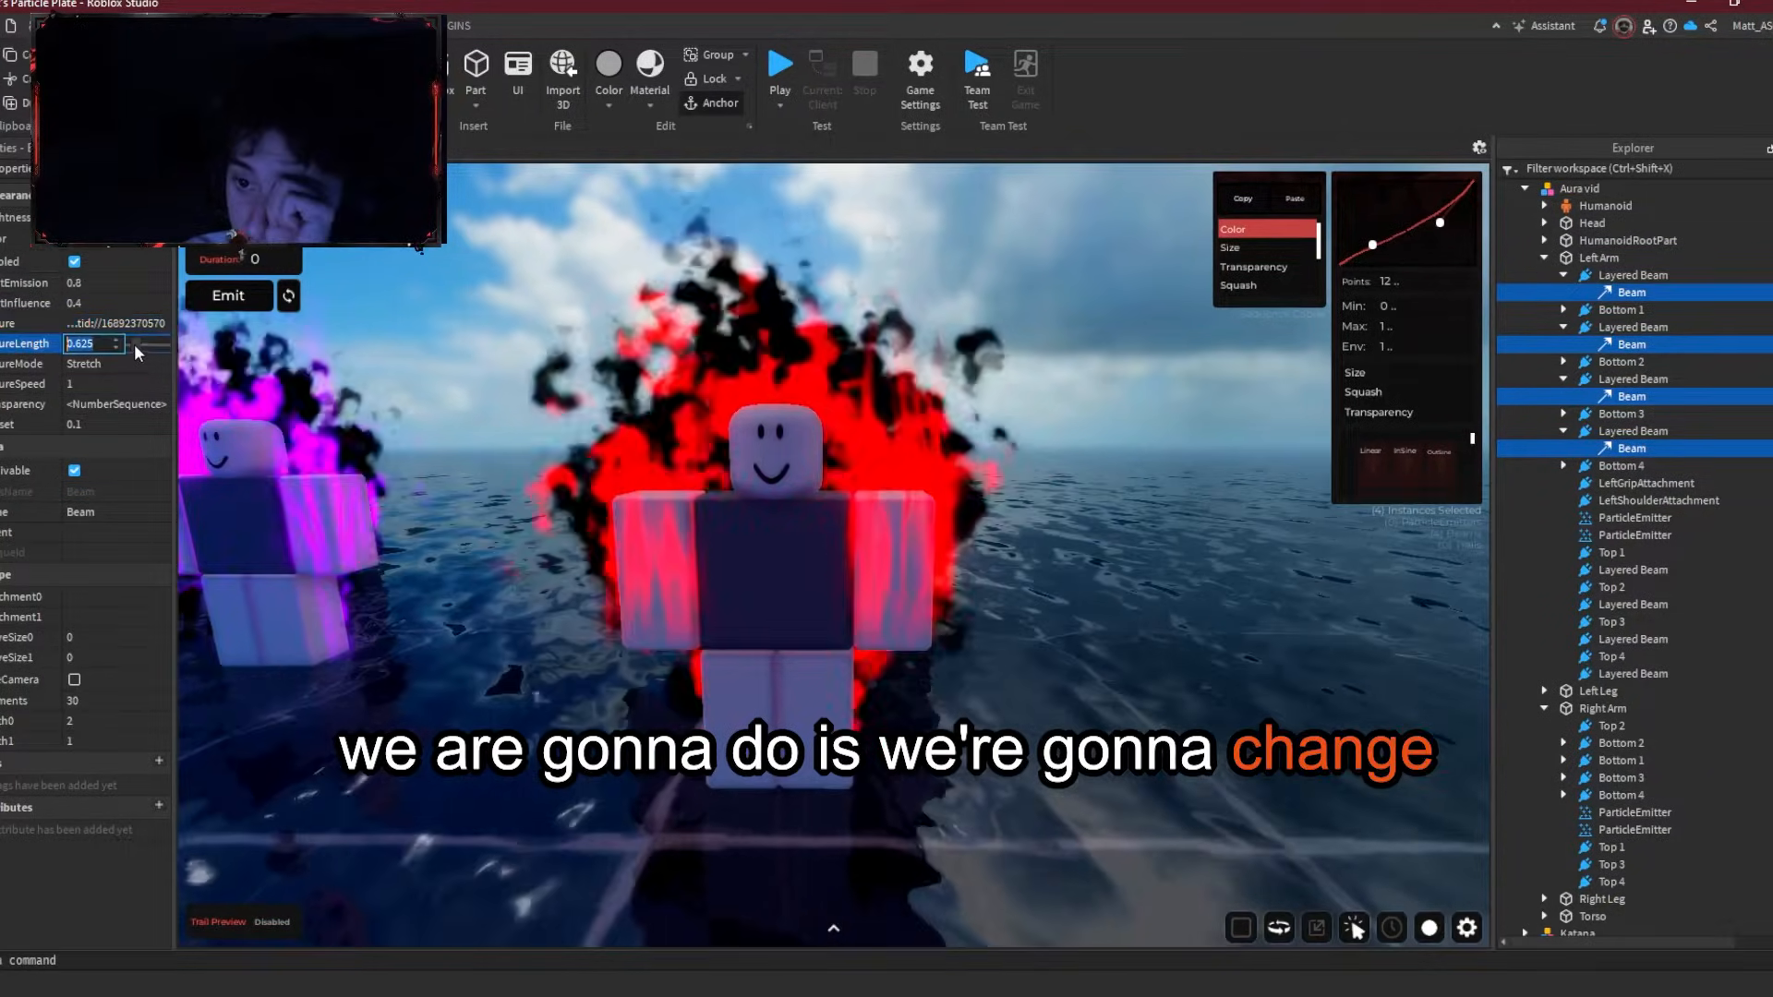
left_click_drag(135, 344, 142, 343)
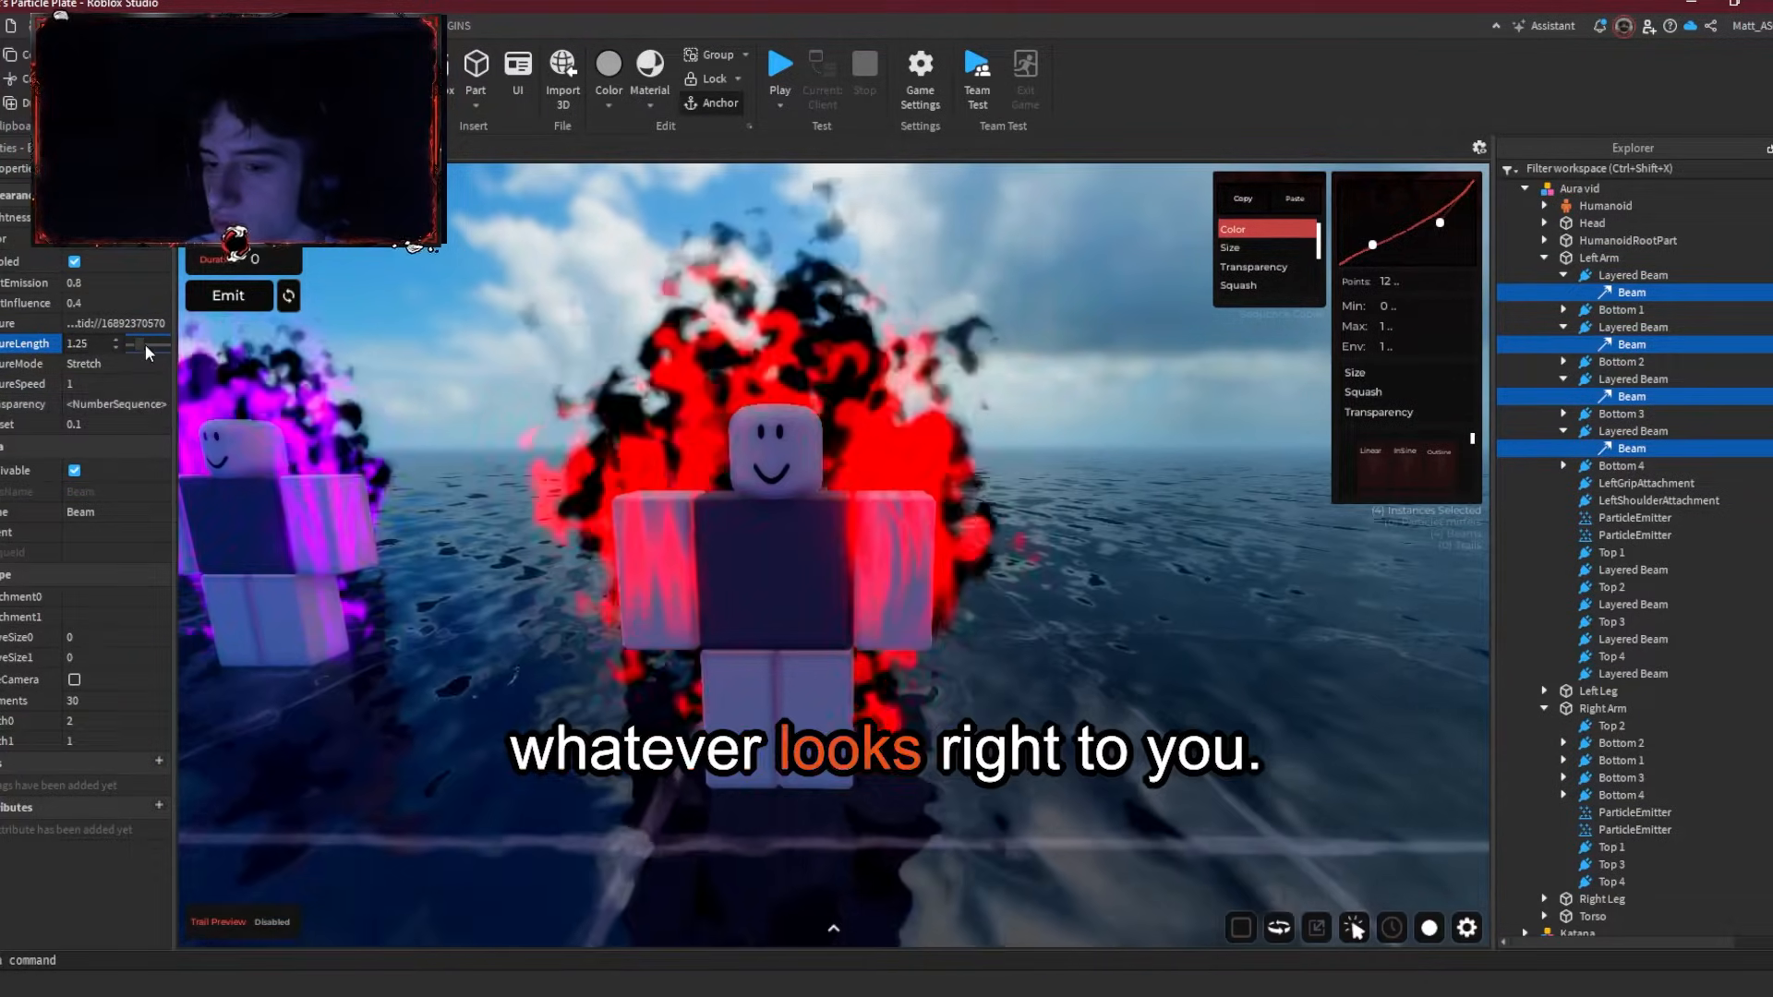
left_click_drag(138, 343, 138, 349)
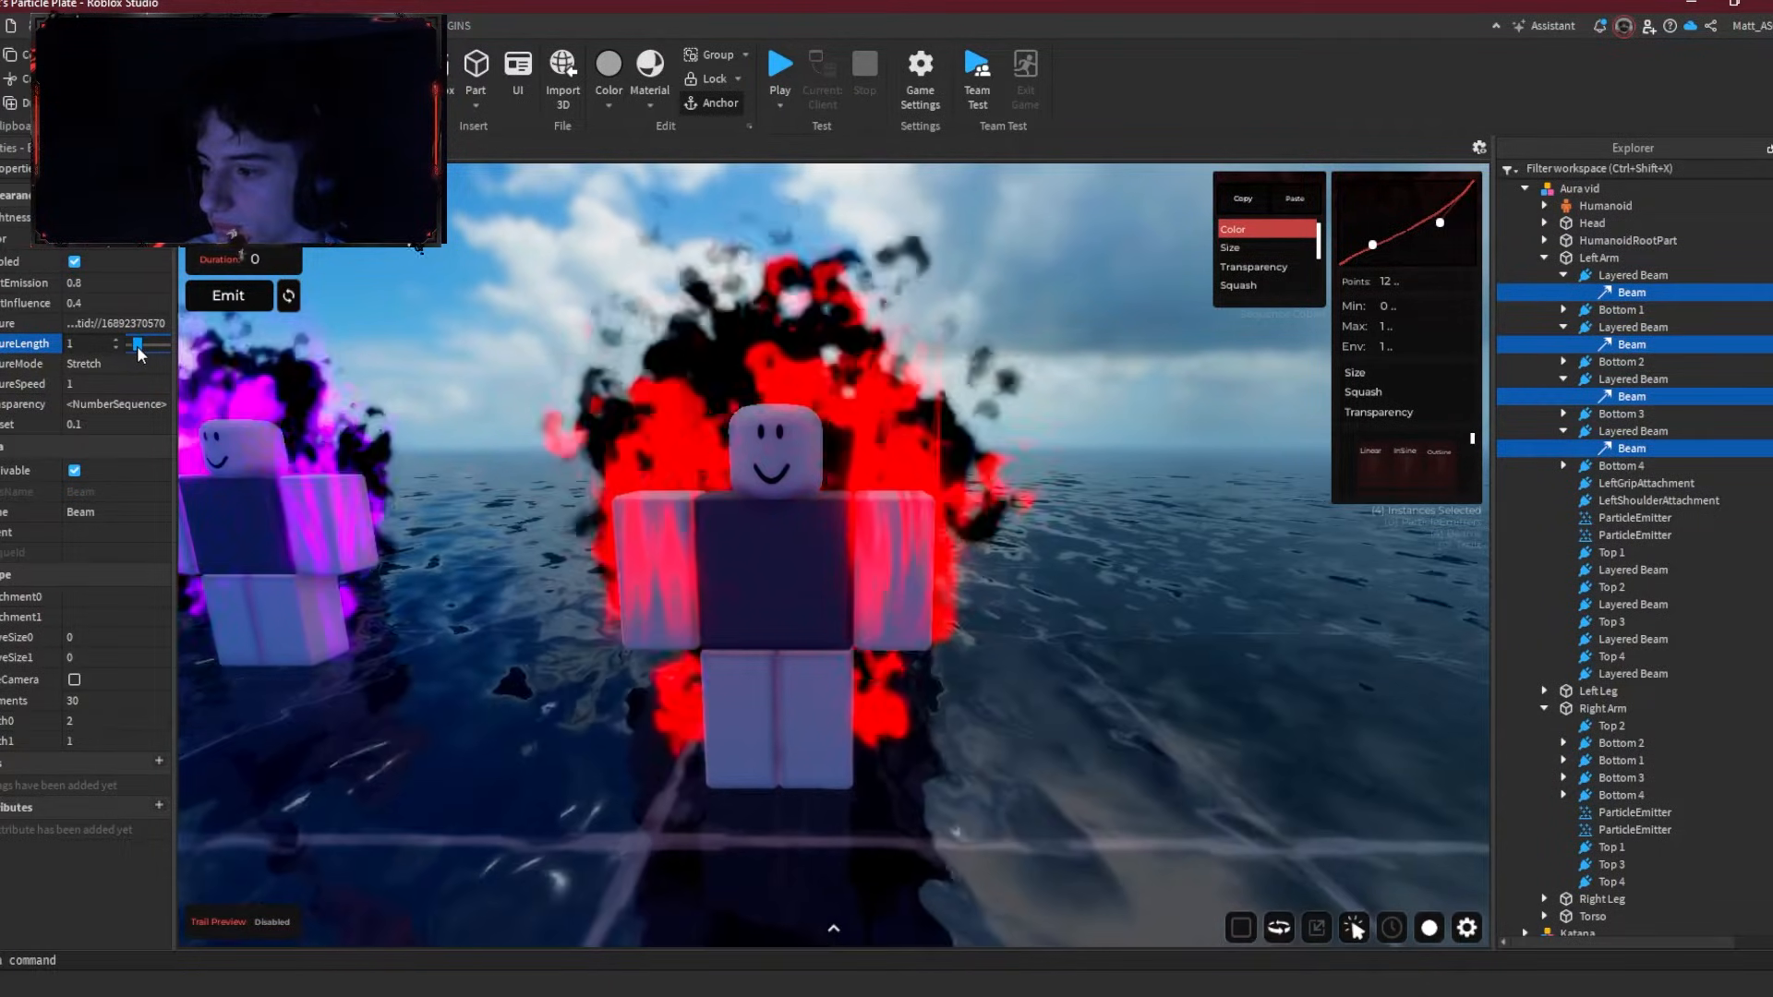
Step: Raise the middle point of the four layered beams' transparency curve to about halfway up the graph
left_click(159, 406)
left_click(159, 407)
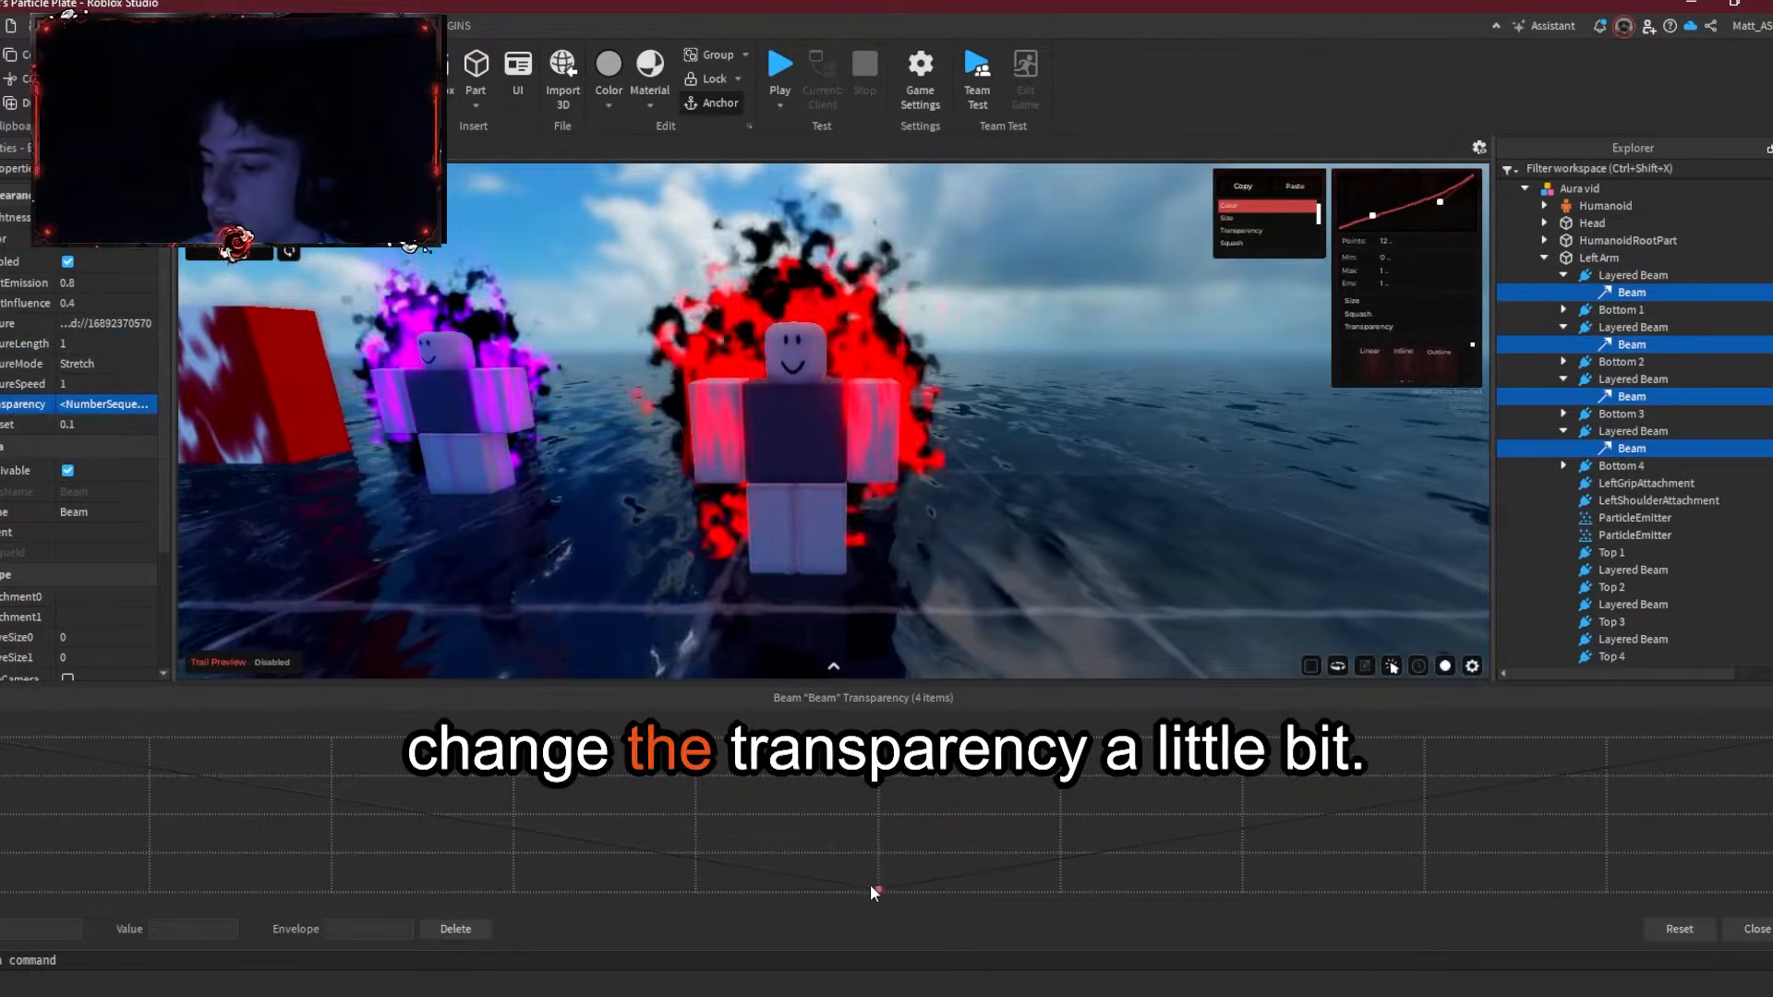
left_click_drag(878, 889, 879, 814)
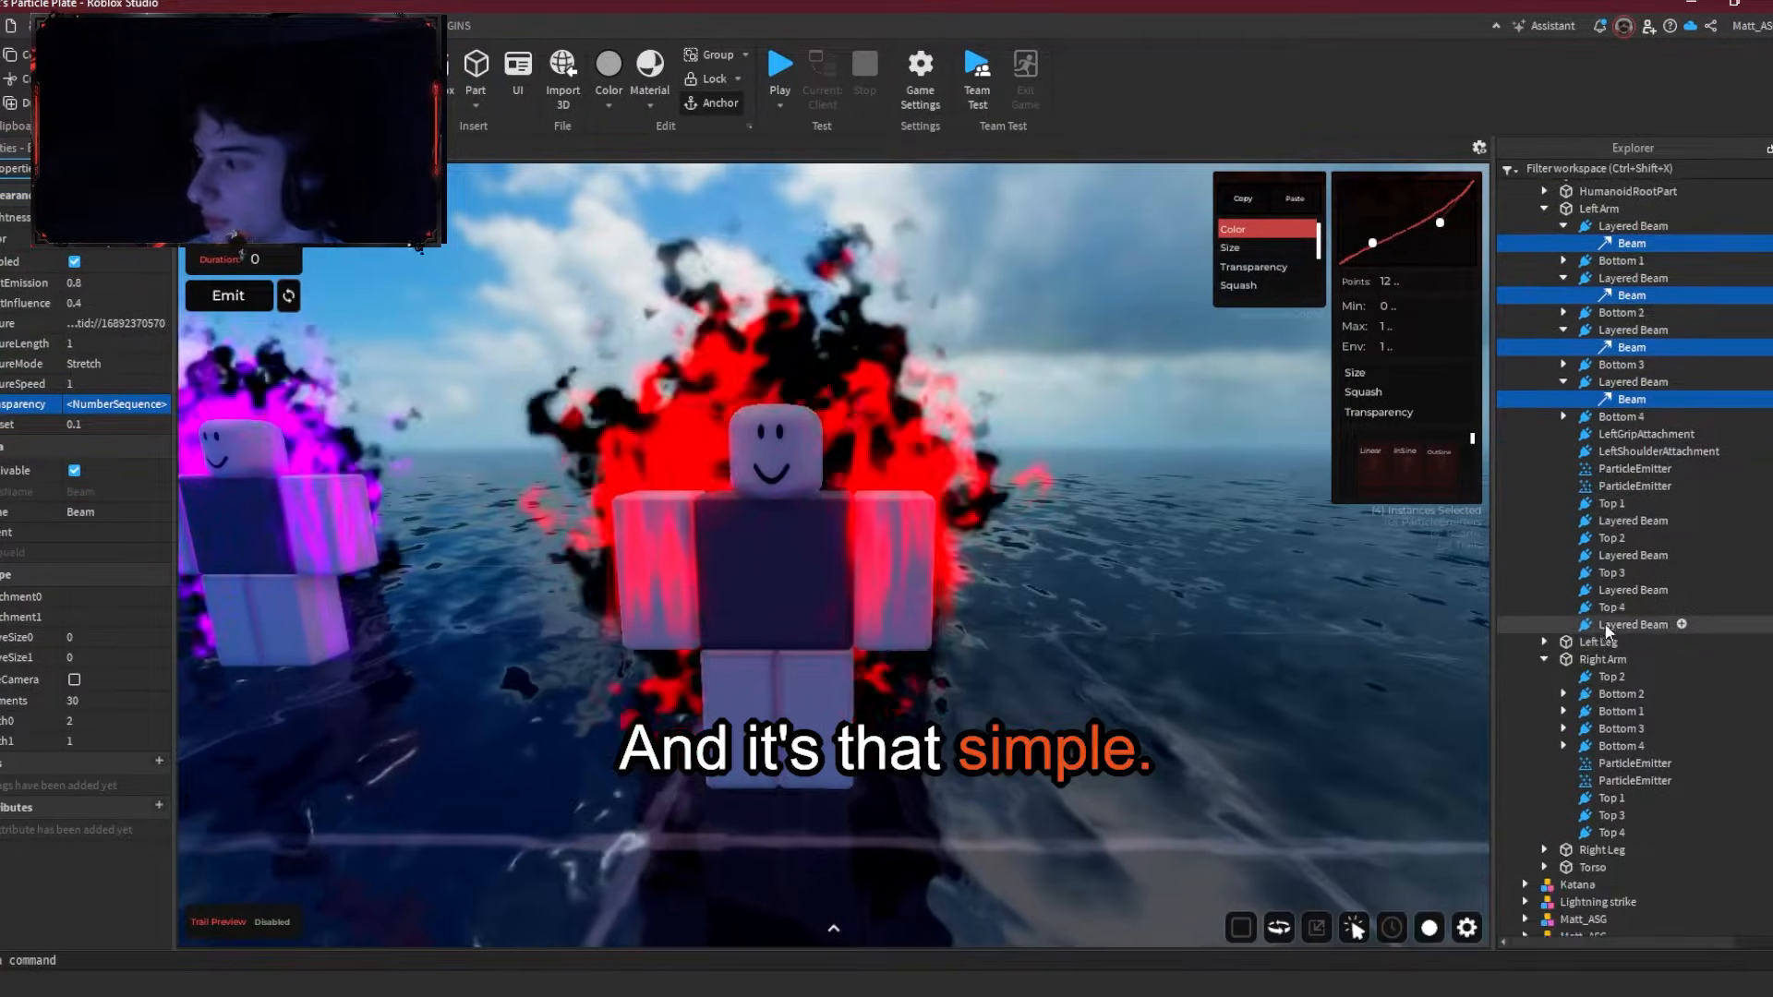
Step: Copy all eight Layered Beam attachments from the Left Arm and paste them into the Right Arm
left_click(1625, 275)
left_click(1597, 327, "ctrl")
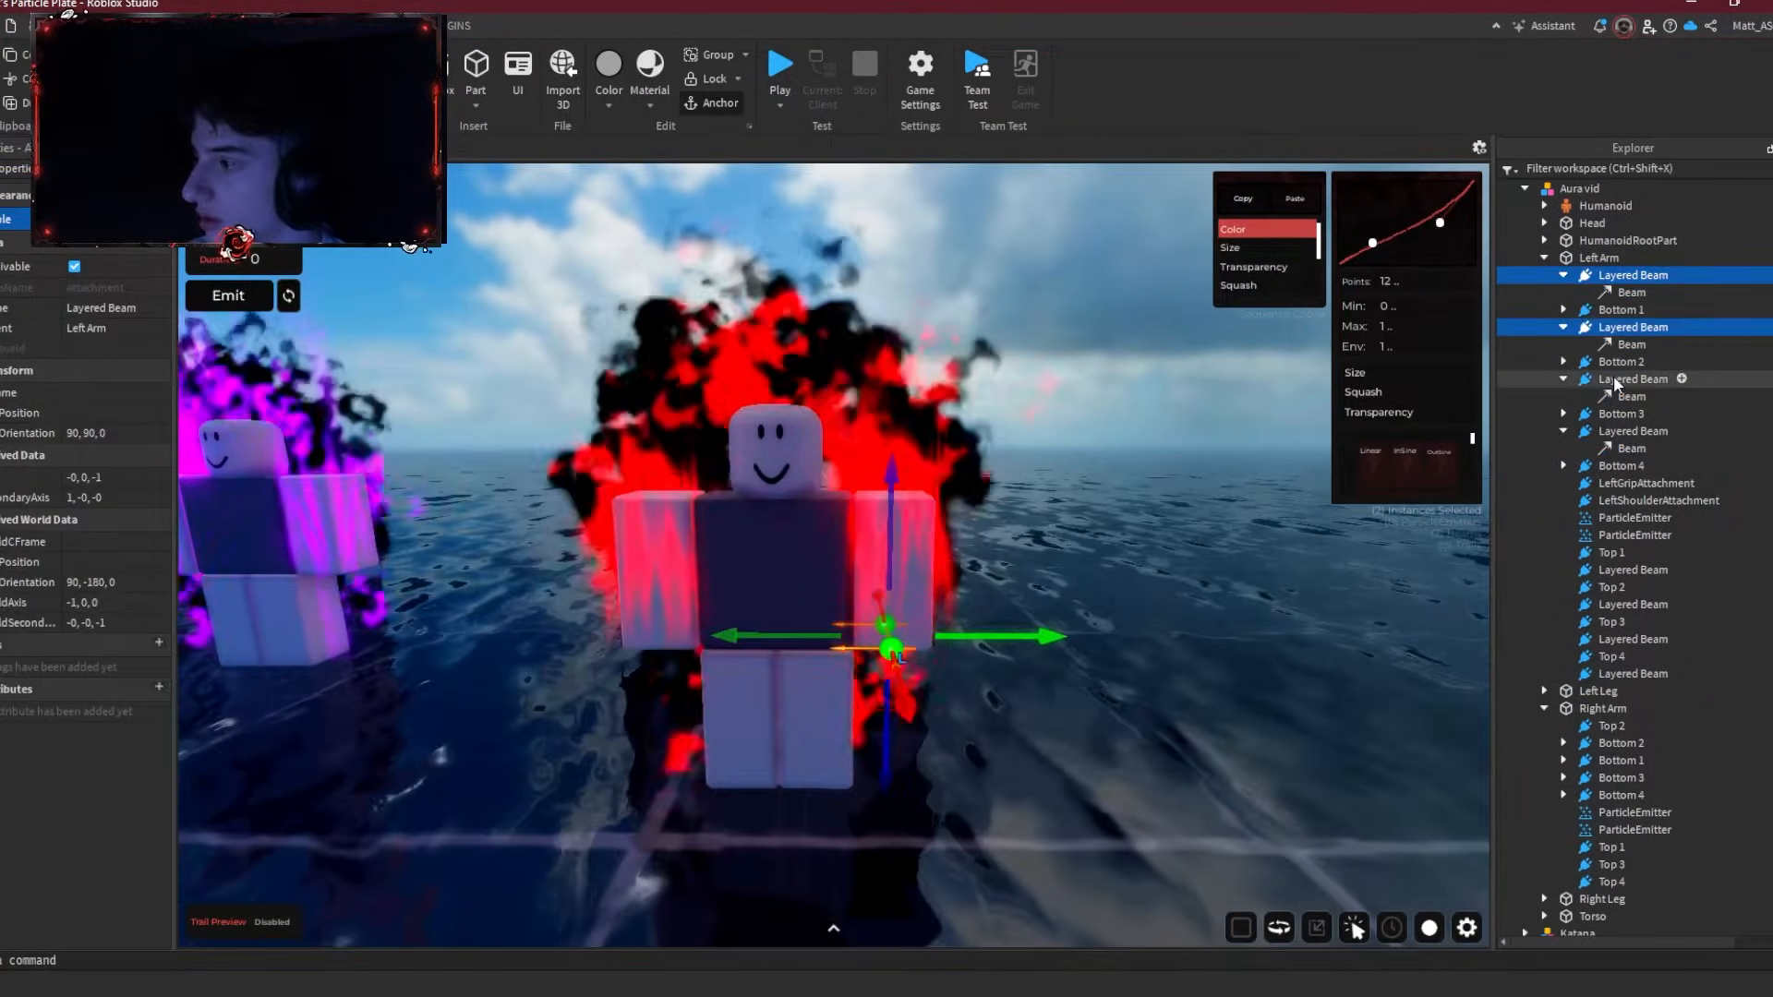
left_click(1633, 570, "ctrl")
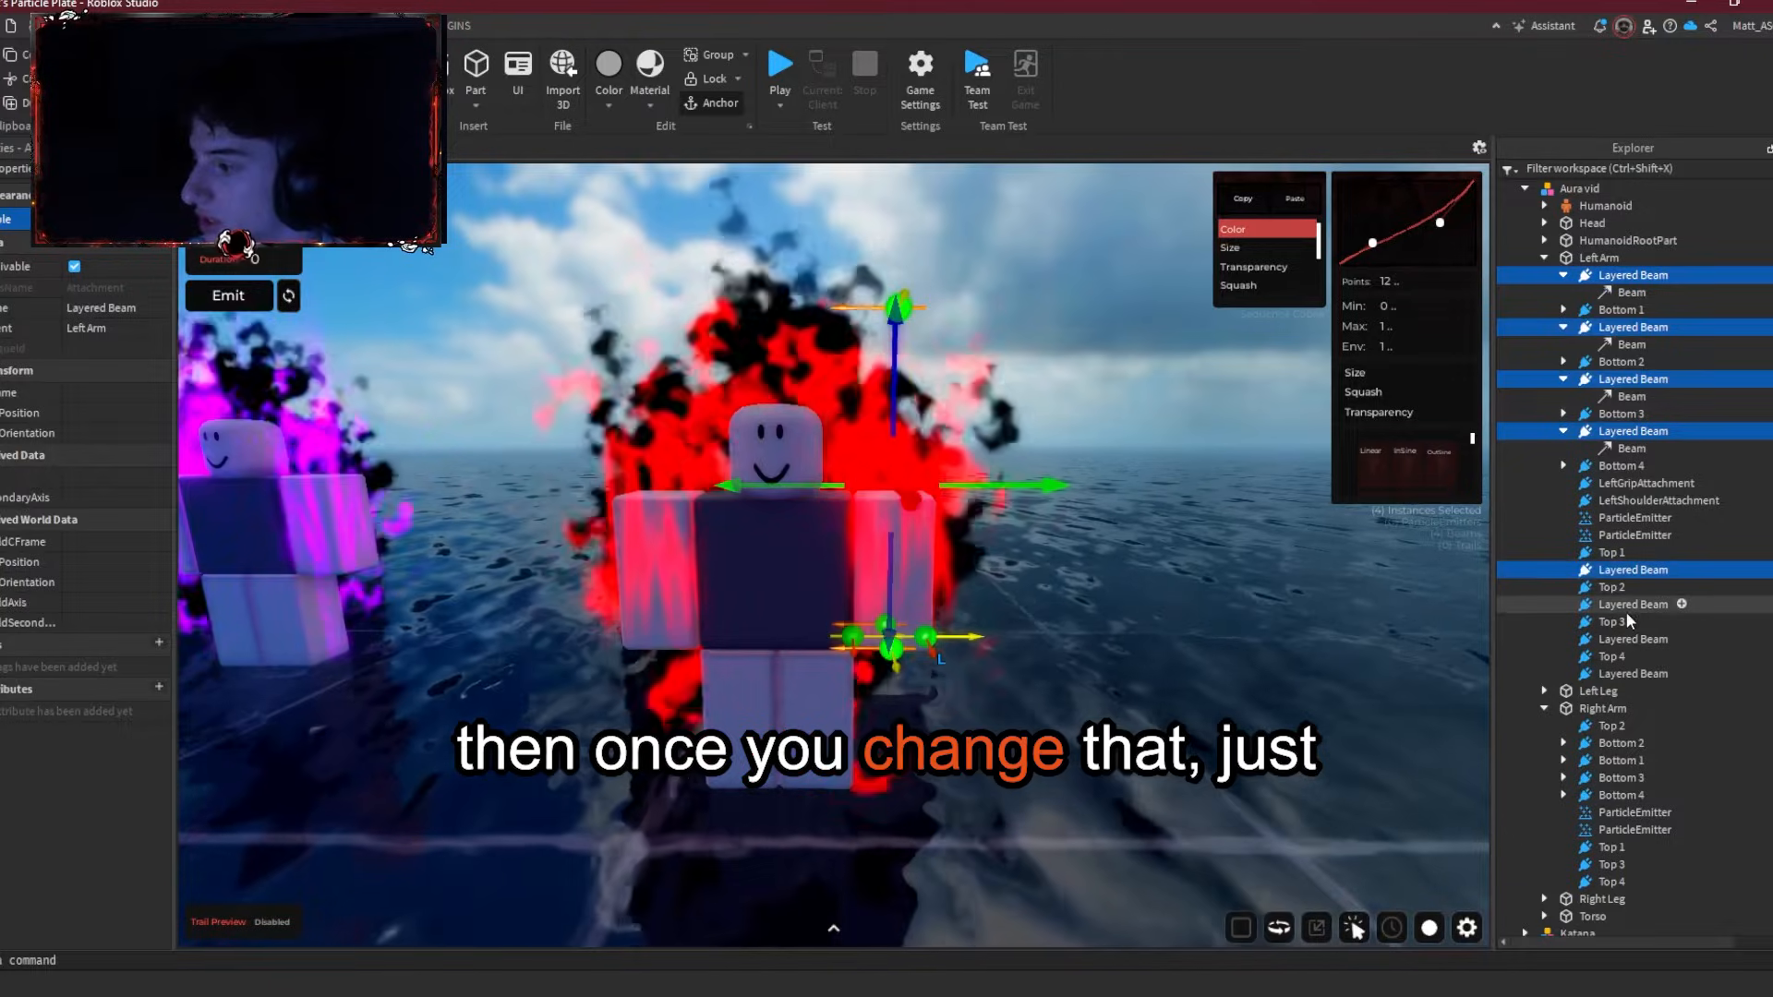
left_click(1626, 605, "ctrl")
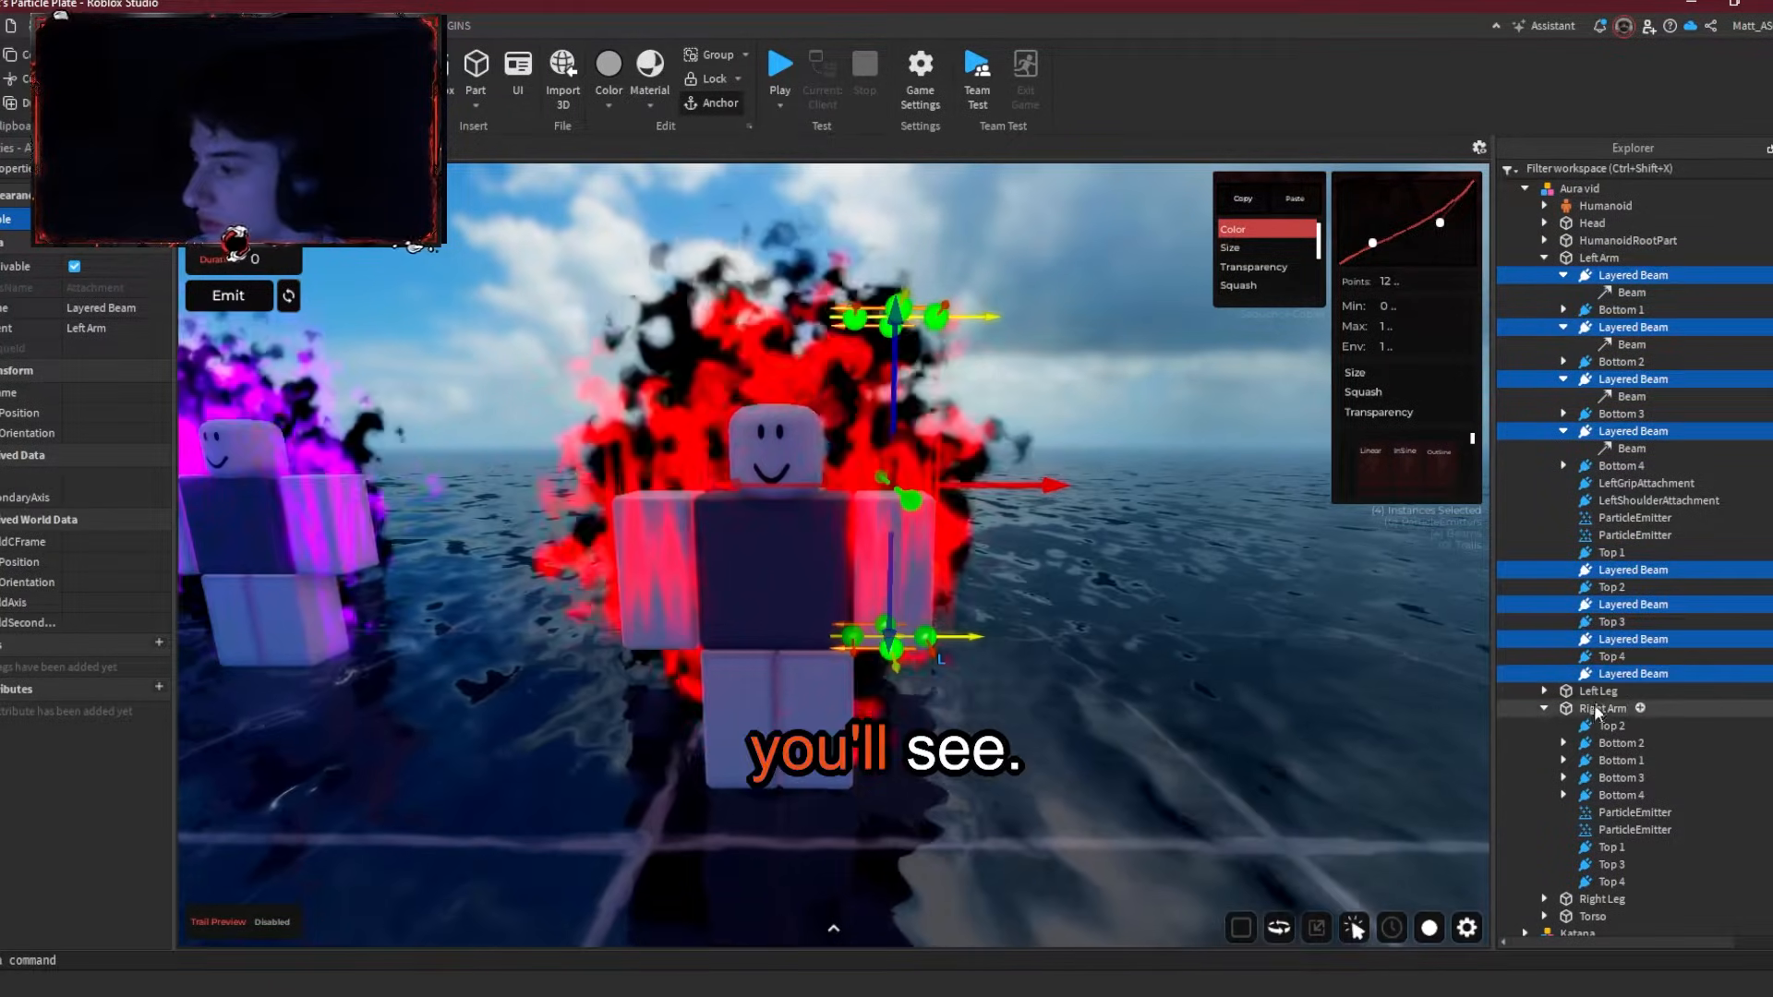
right_click(1596, 707)
left_click(1614, 79)
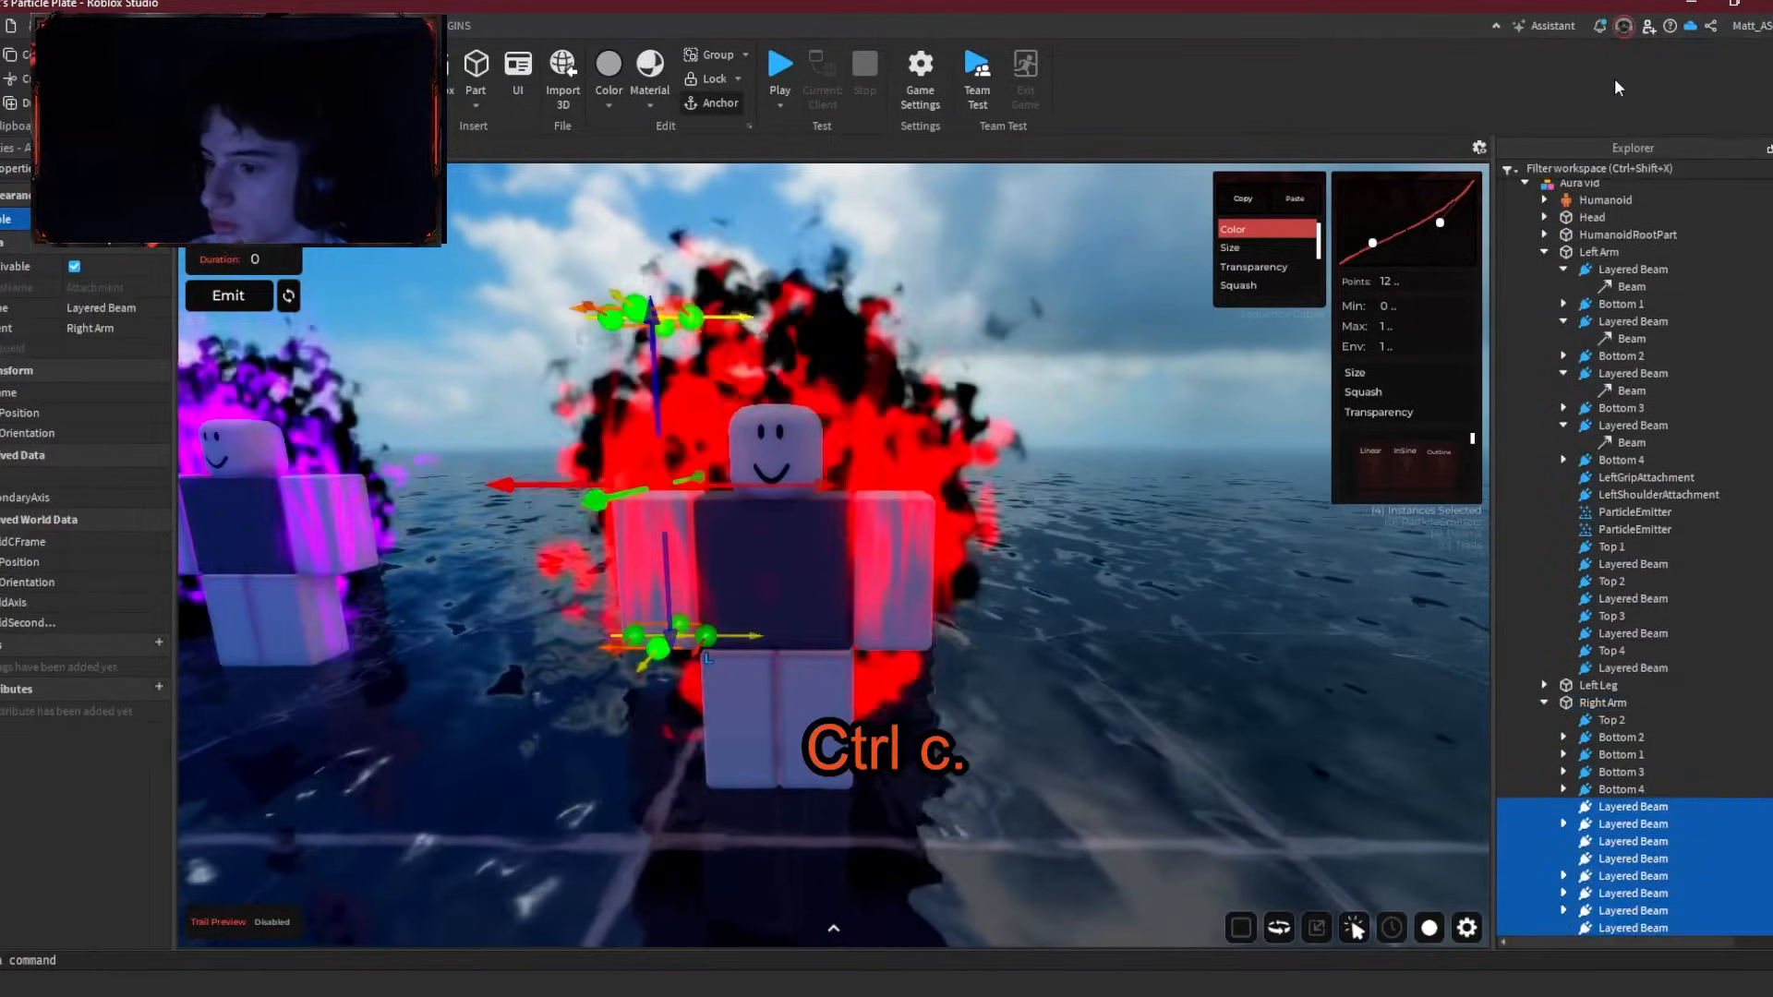
left_click(1243, 699)
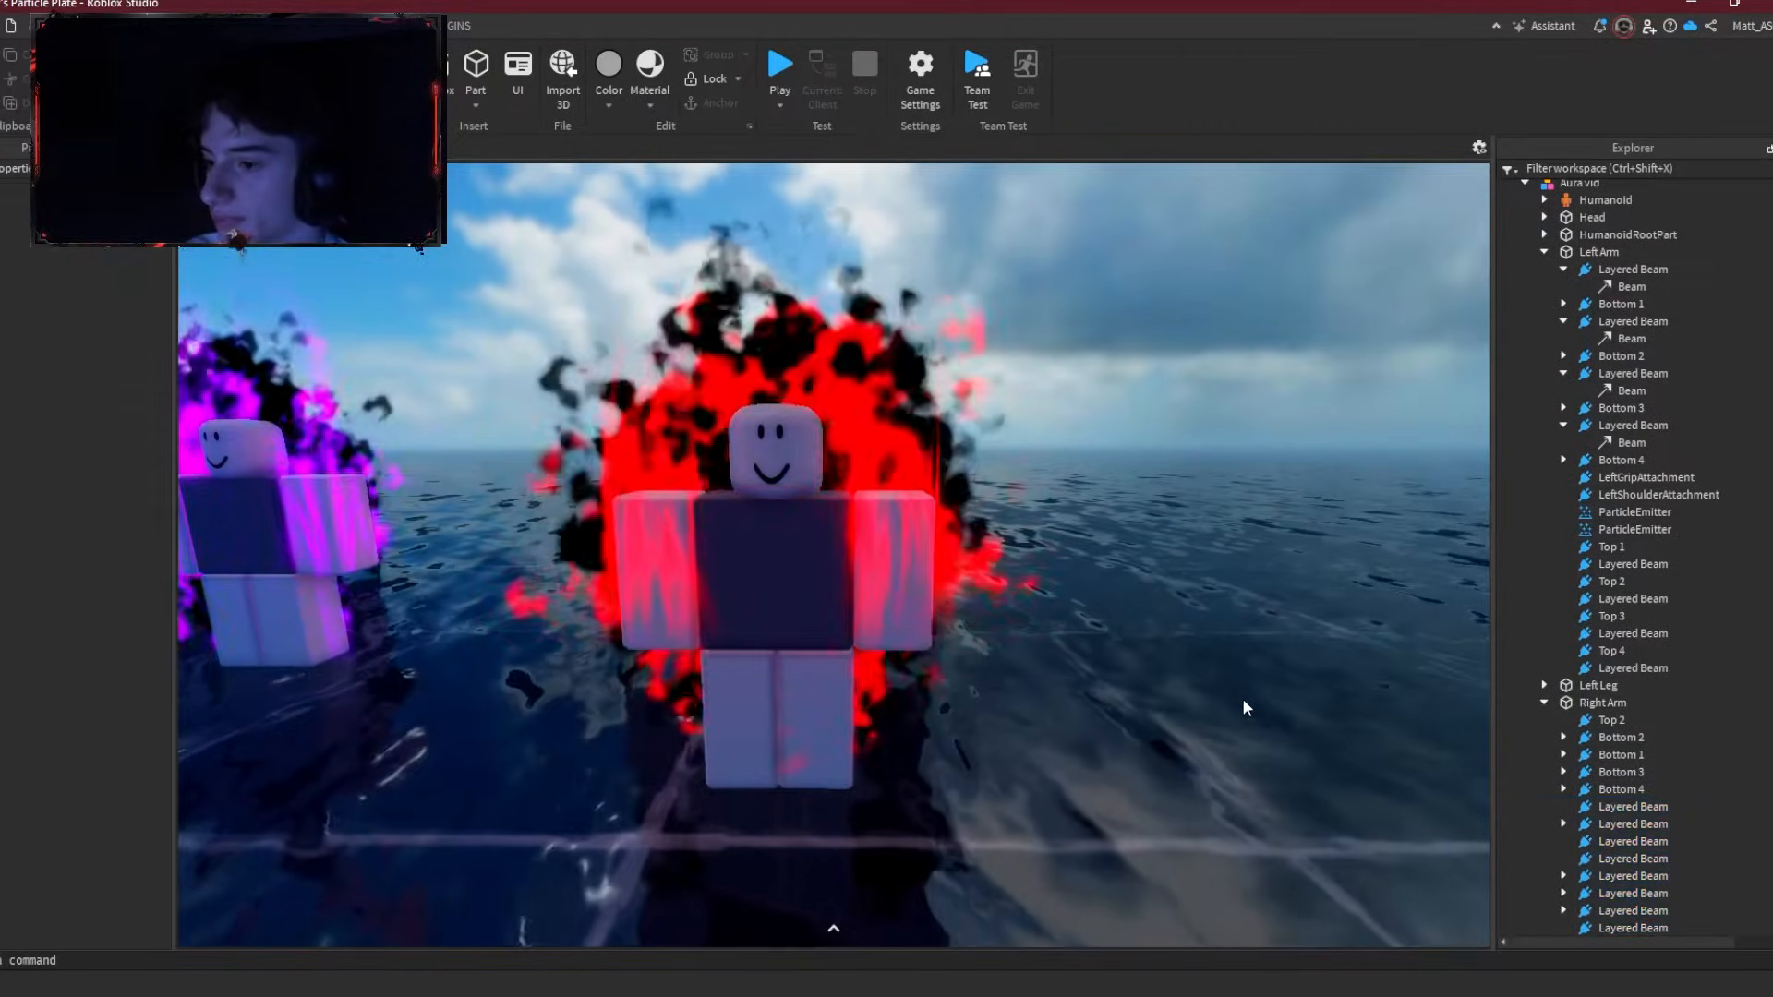
Step: Collapse both arm groups in the hierarchy and add an Attachment to the HumanoidRootPart
scroll(1243, 698, "up", 1)
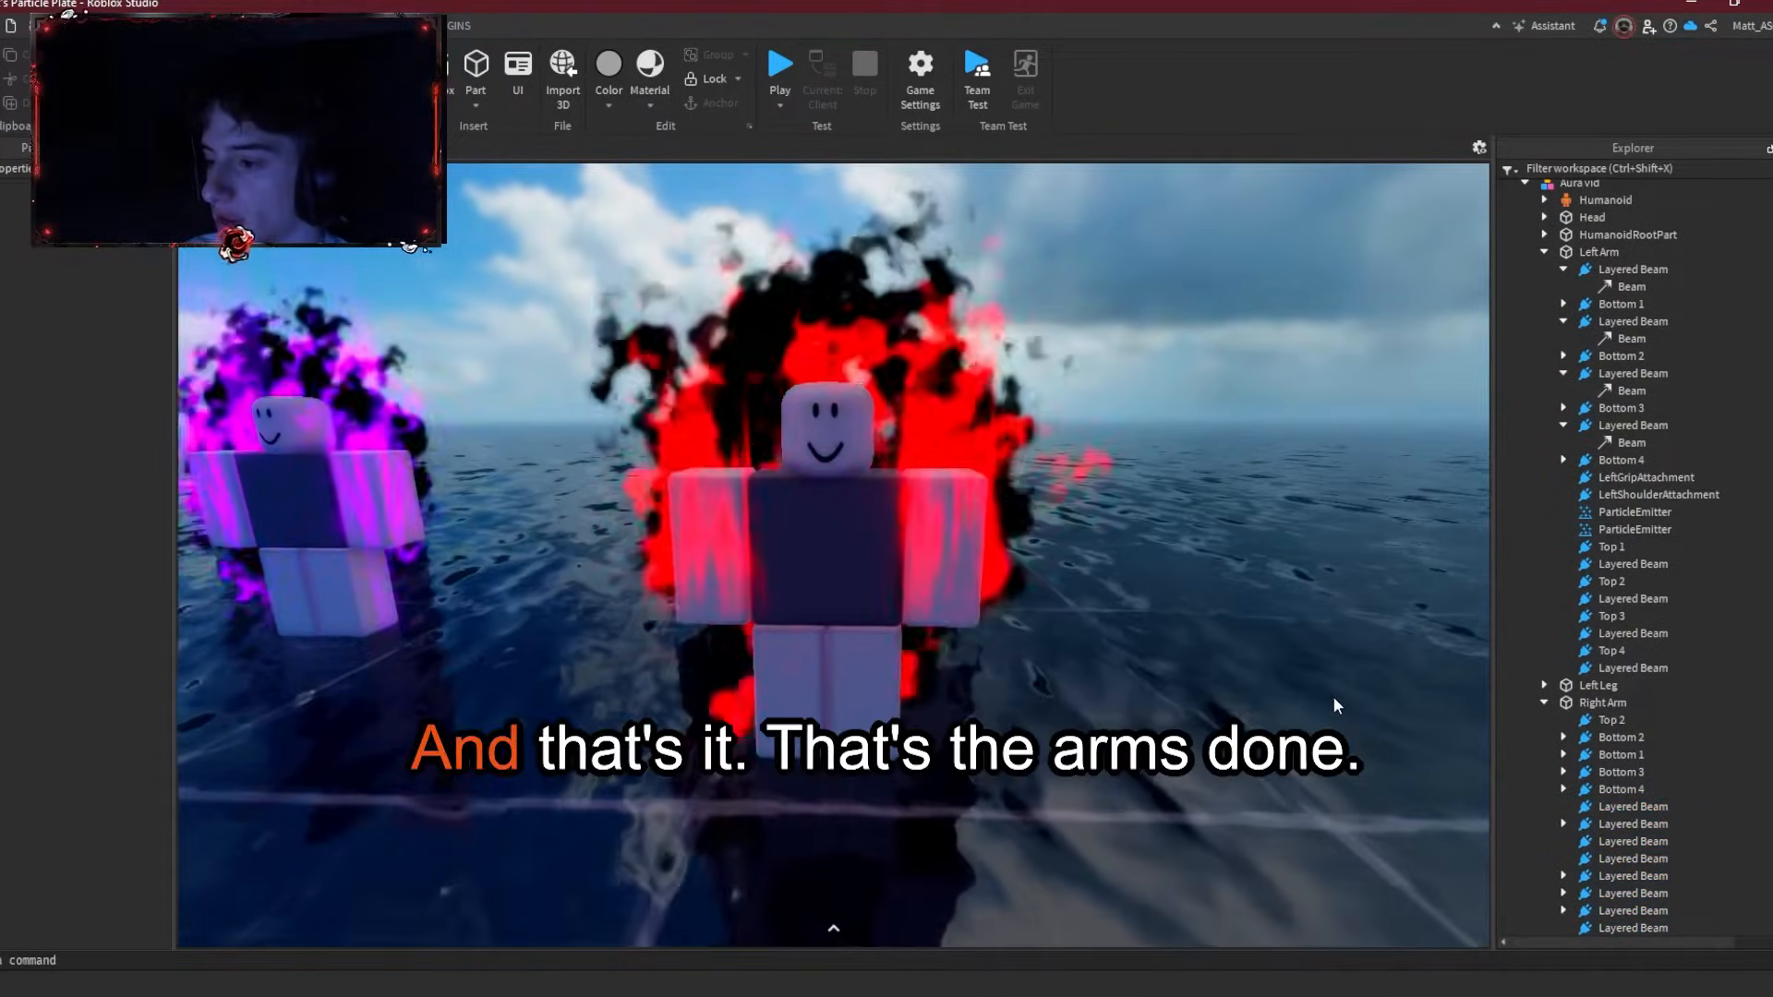
scroll(1222, 656, "down", 3)
right_click_drag(1222, 656, 1201, 657)
scroll(1201, 664, "up", 1)
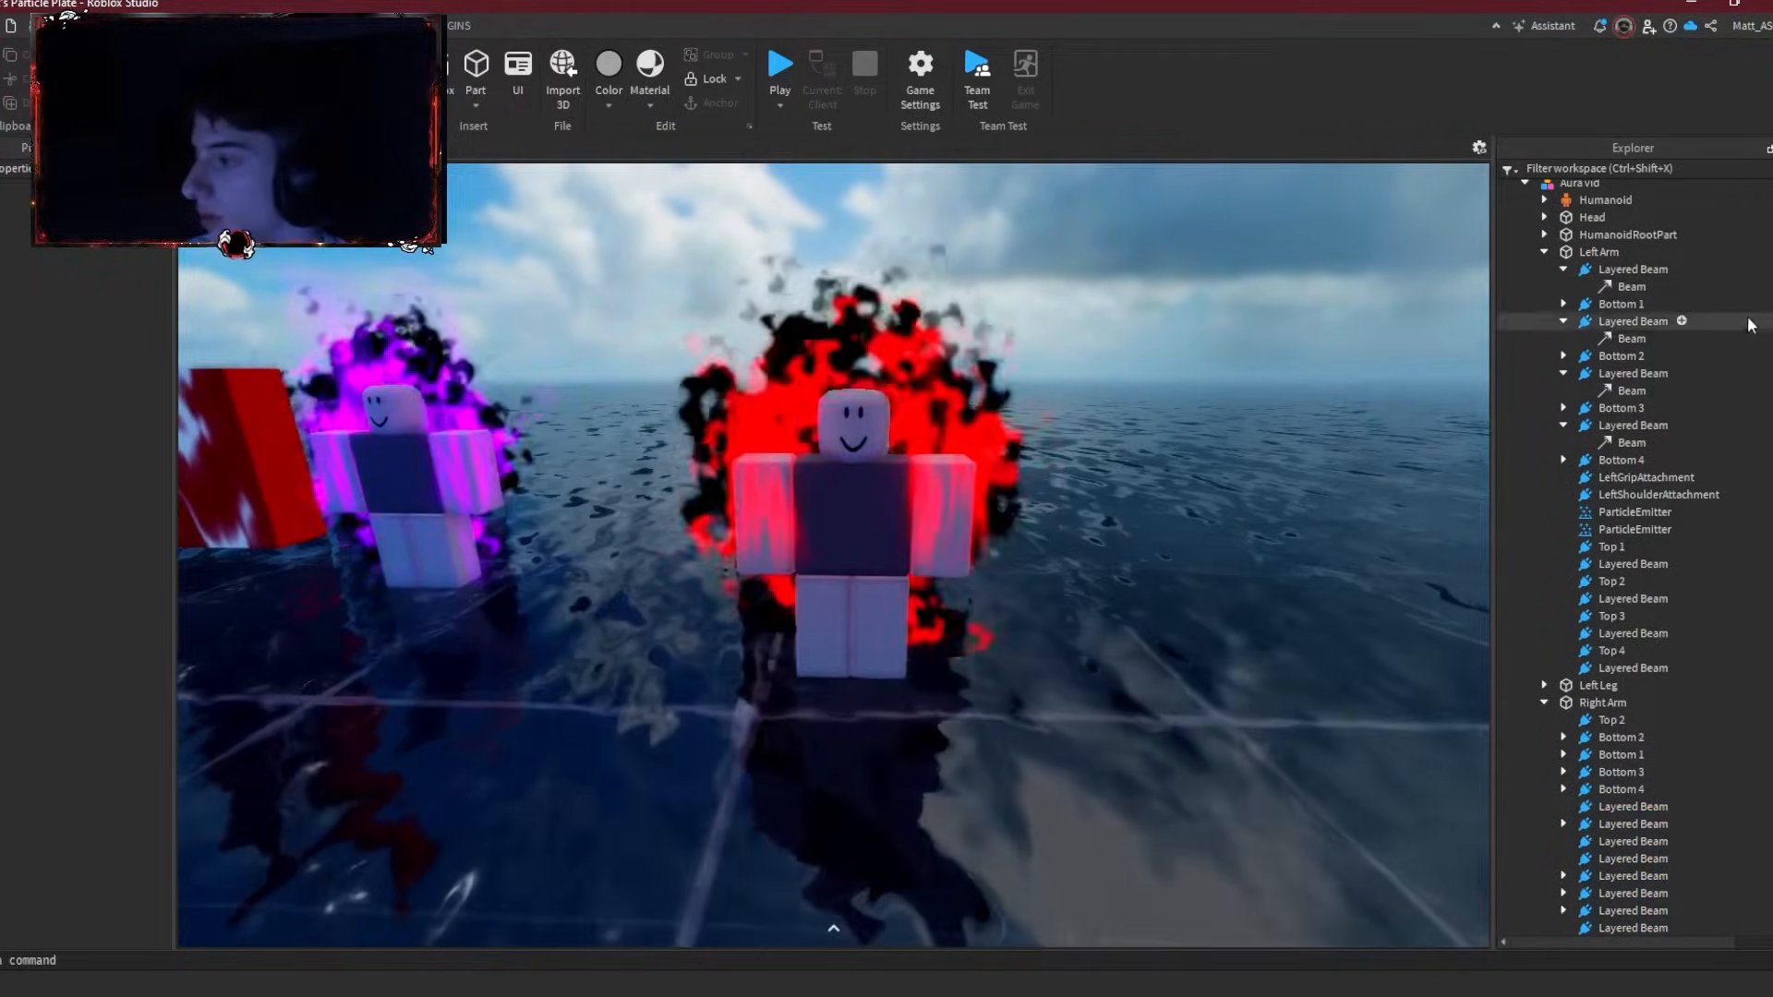
left_click(1545, 252)
left_click(1545, 287)
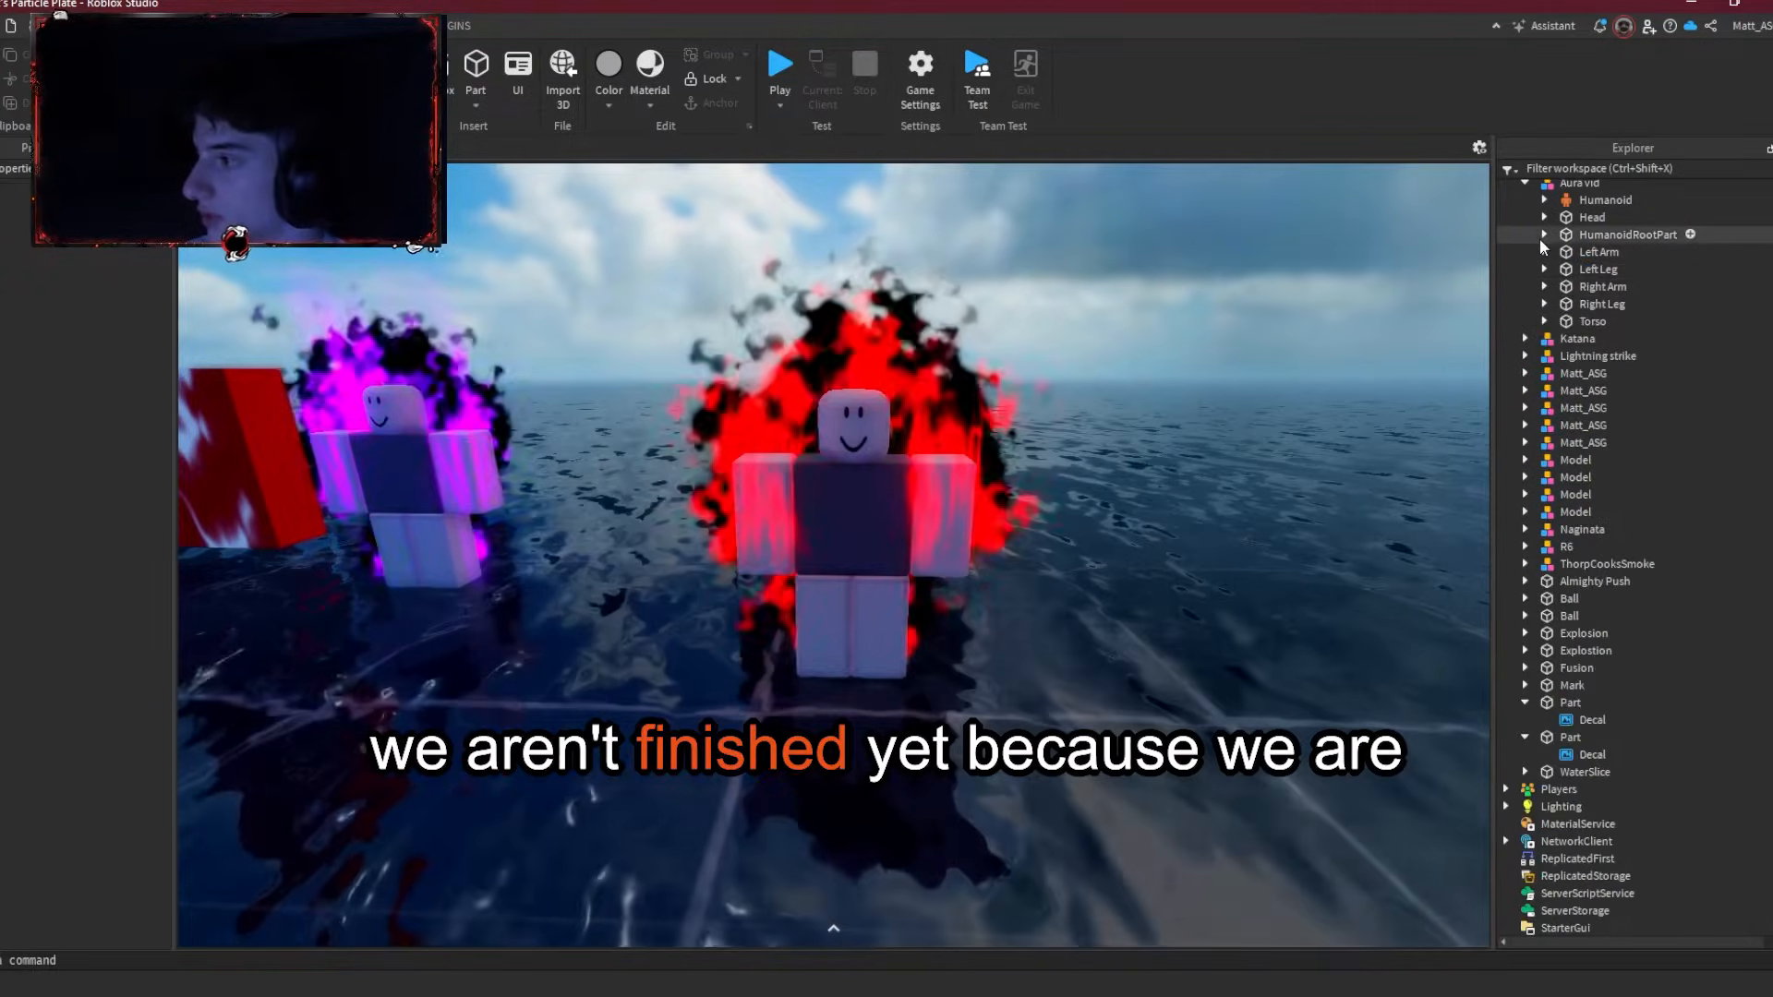
left_click(1544, 234)
left_click(1691, 234)
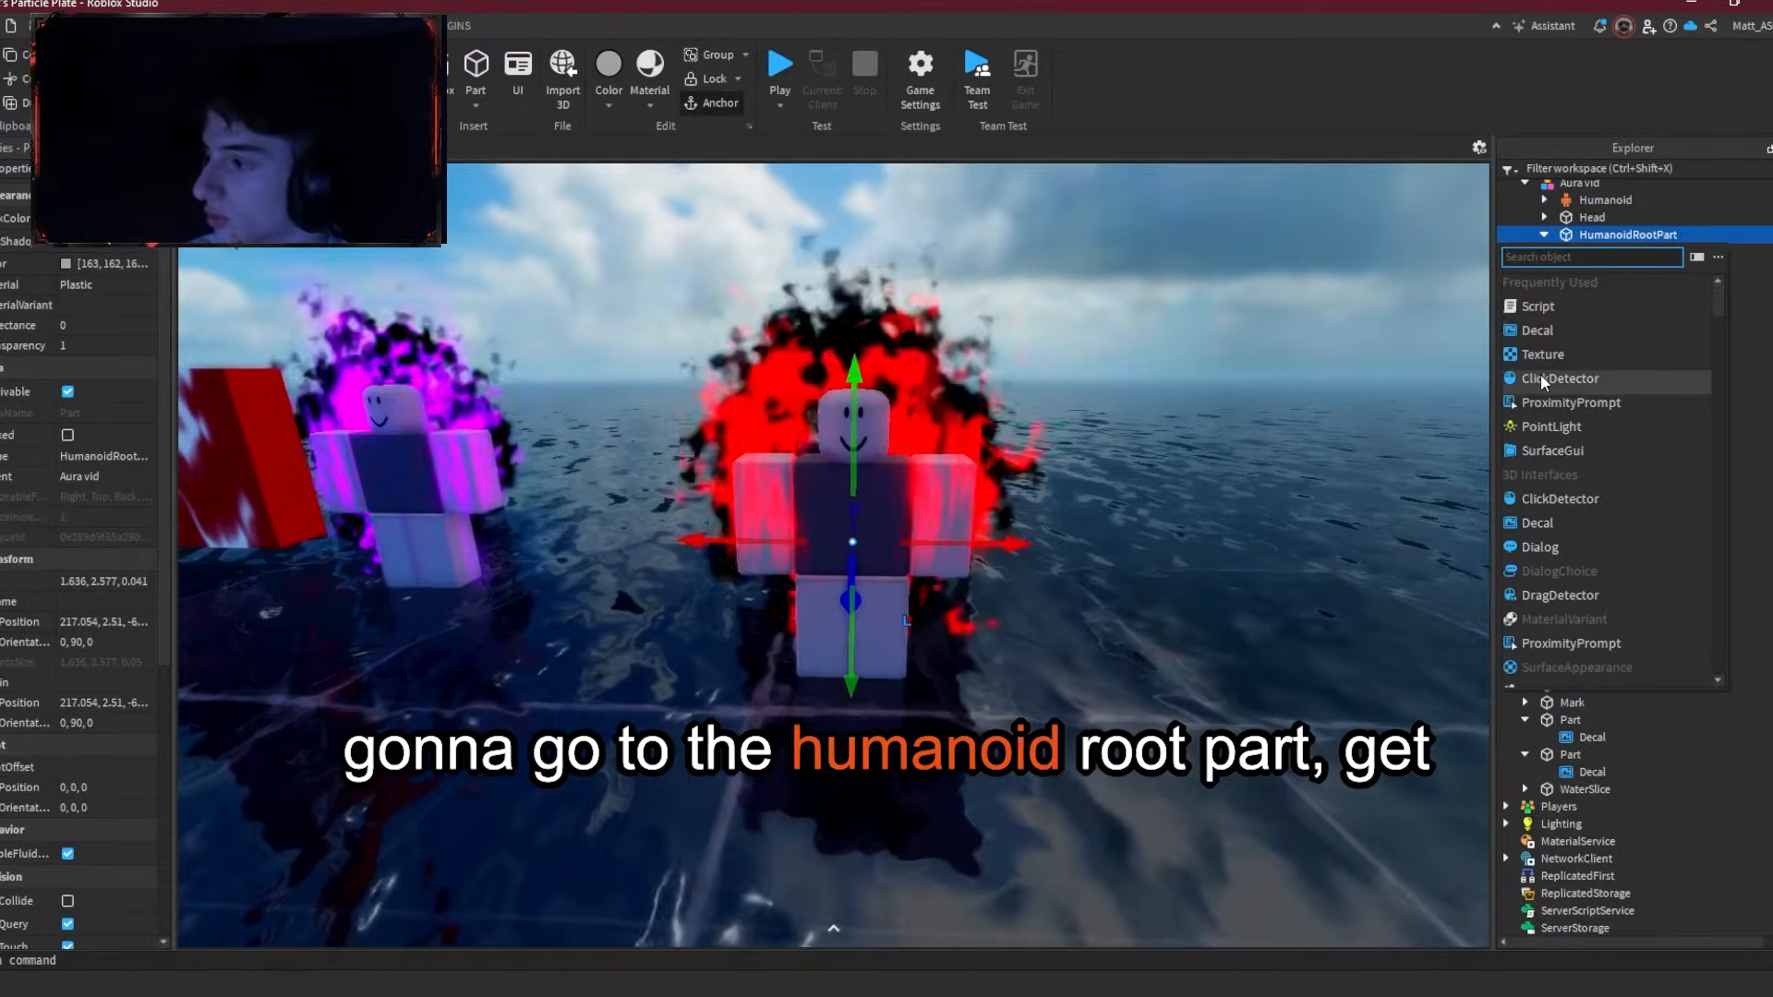
type("at")
left_click(1568, 283)
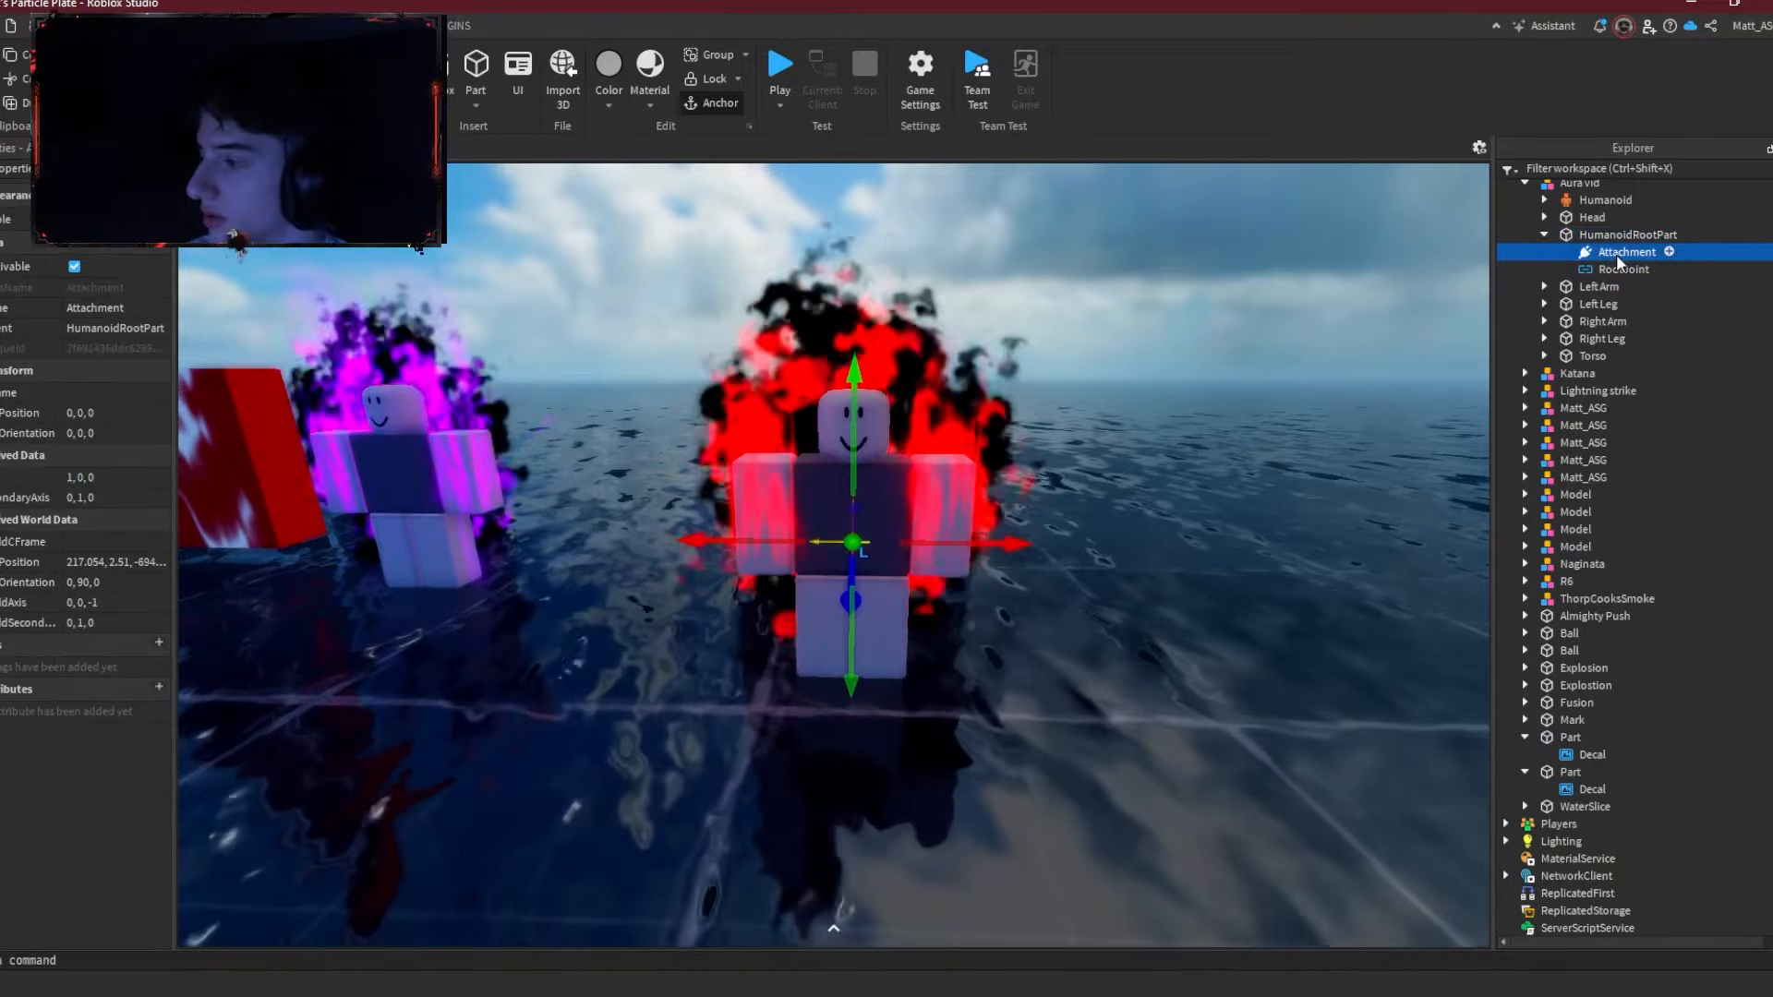
Step: Duplicate the attachment, raise one copy about 2.58 studs to the head's top and lower the other about 2.78 studs to the feet
key("ctrl+d")
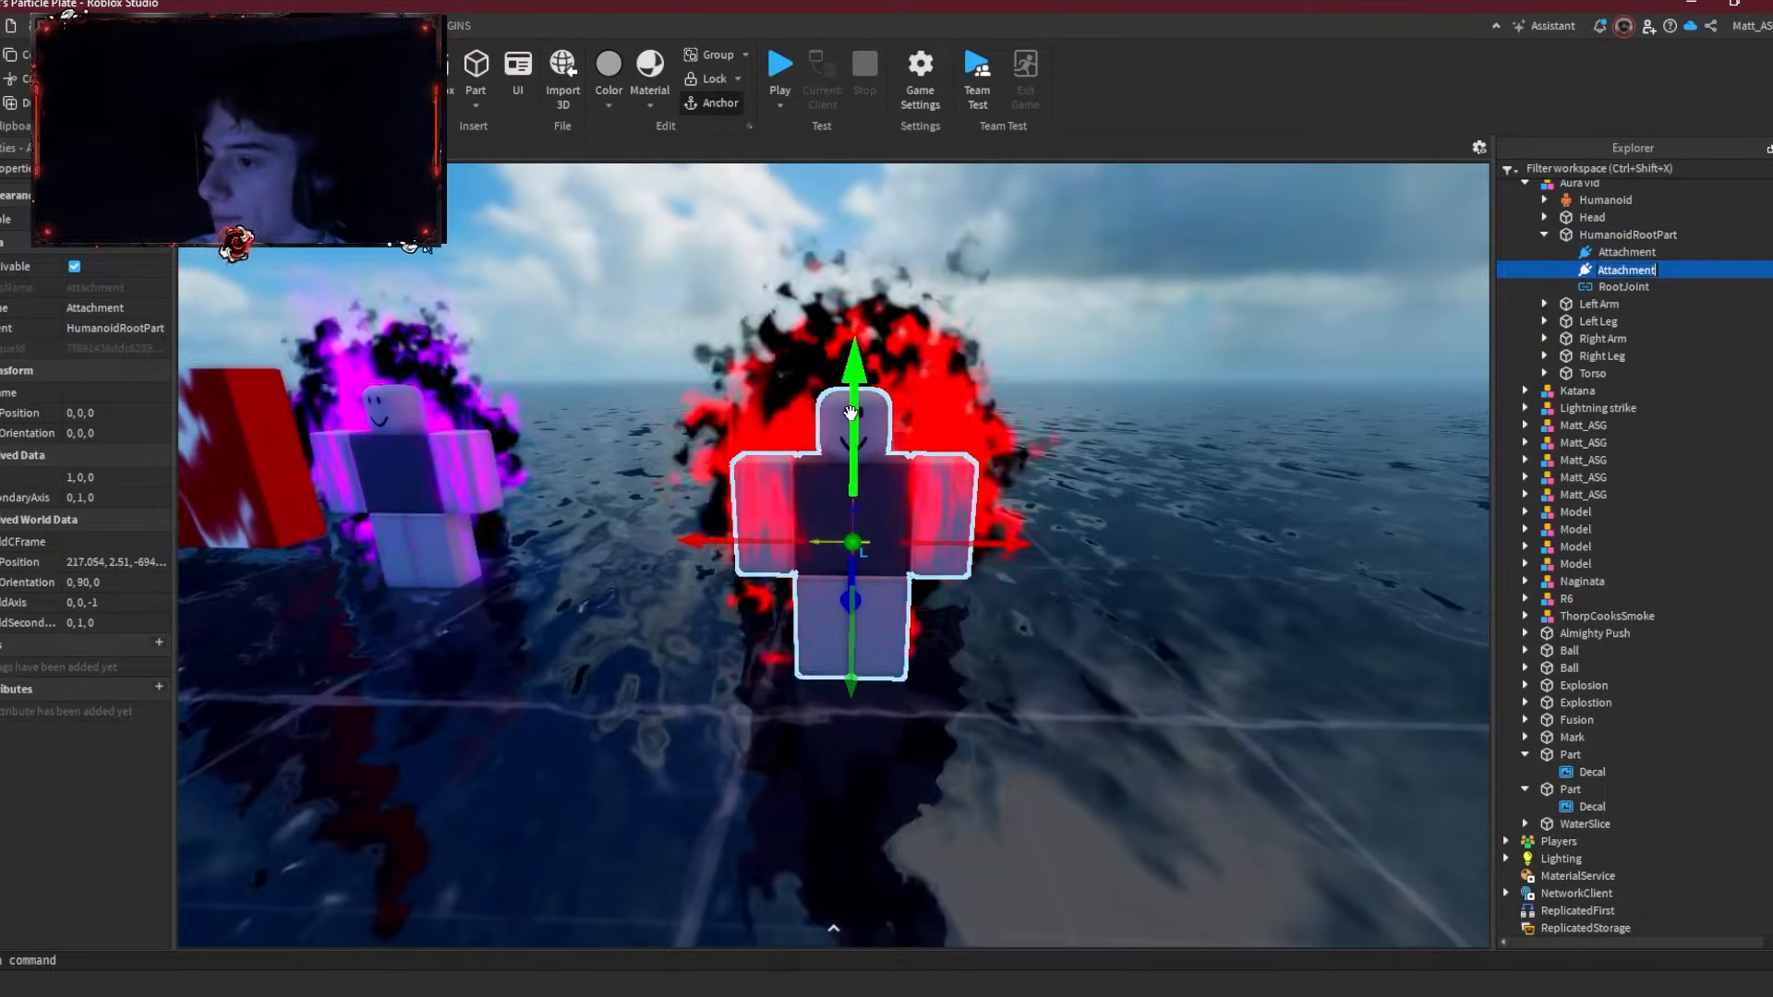
left_click_drag(849, 214, 849, 255)
left_click(1618, 251)
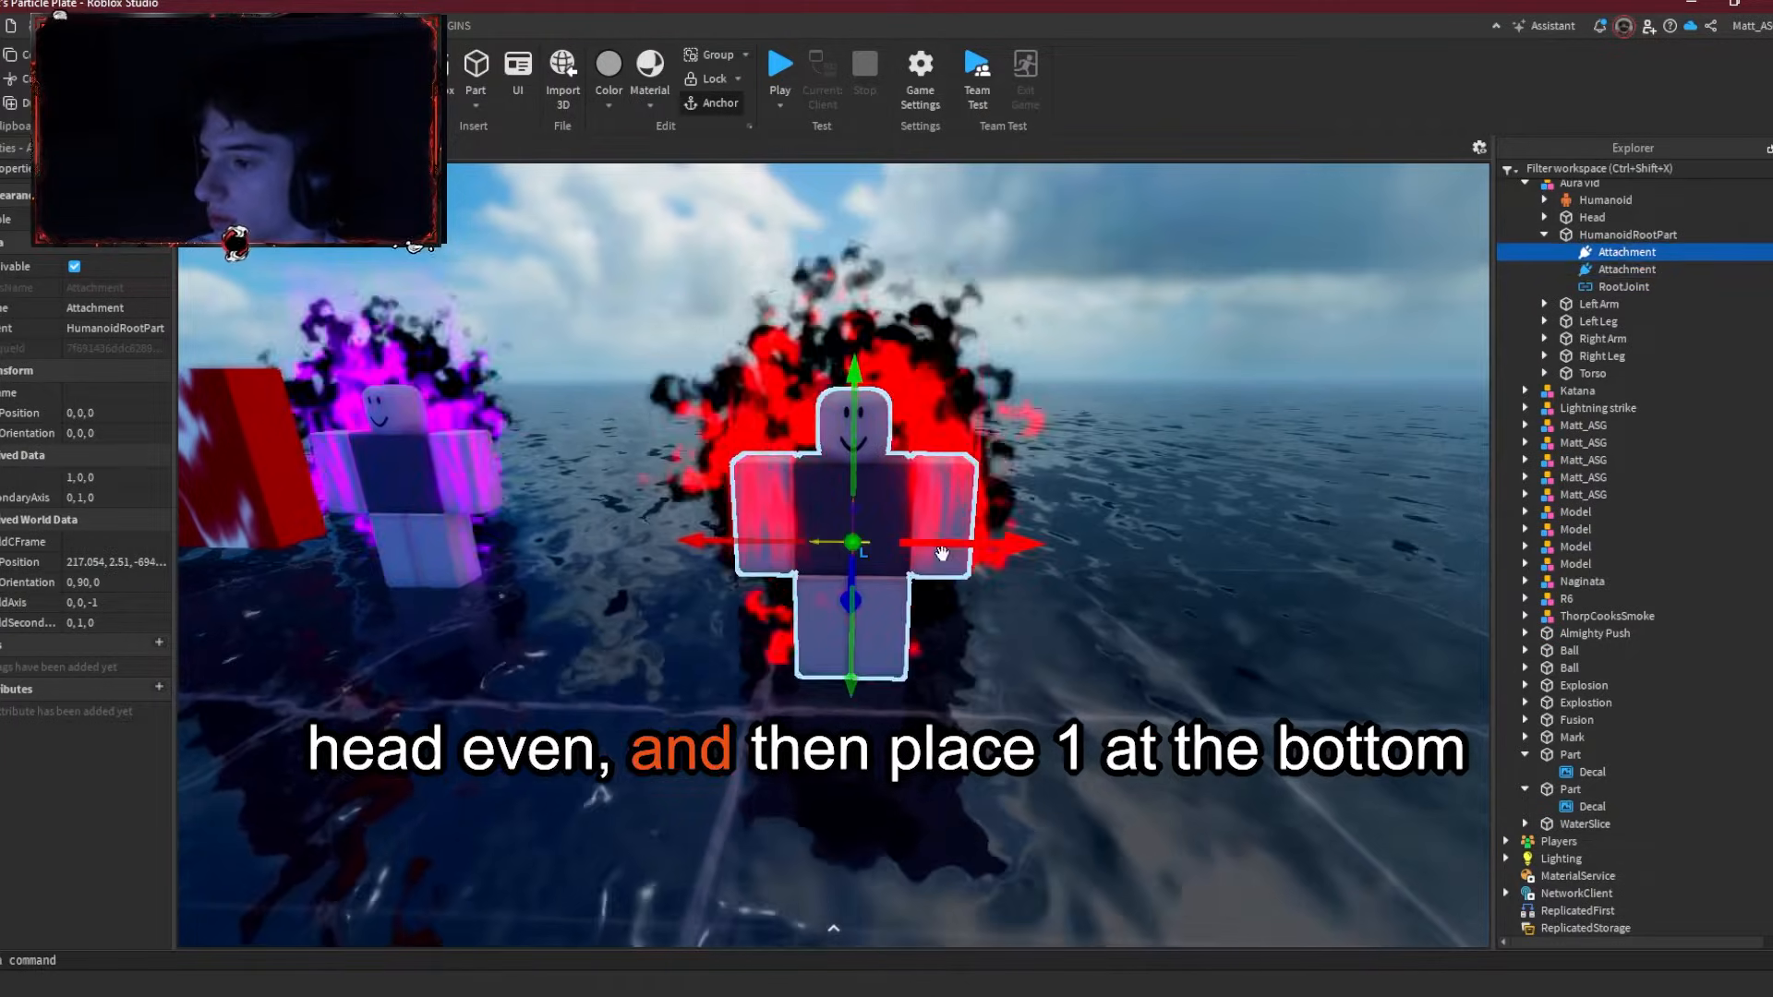
left_click_drag(852, 547, 848, 796)
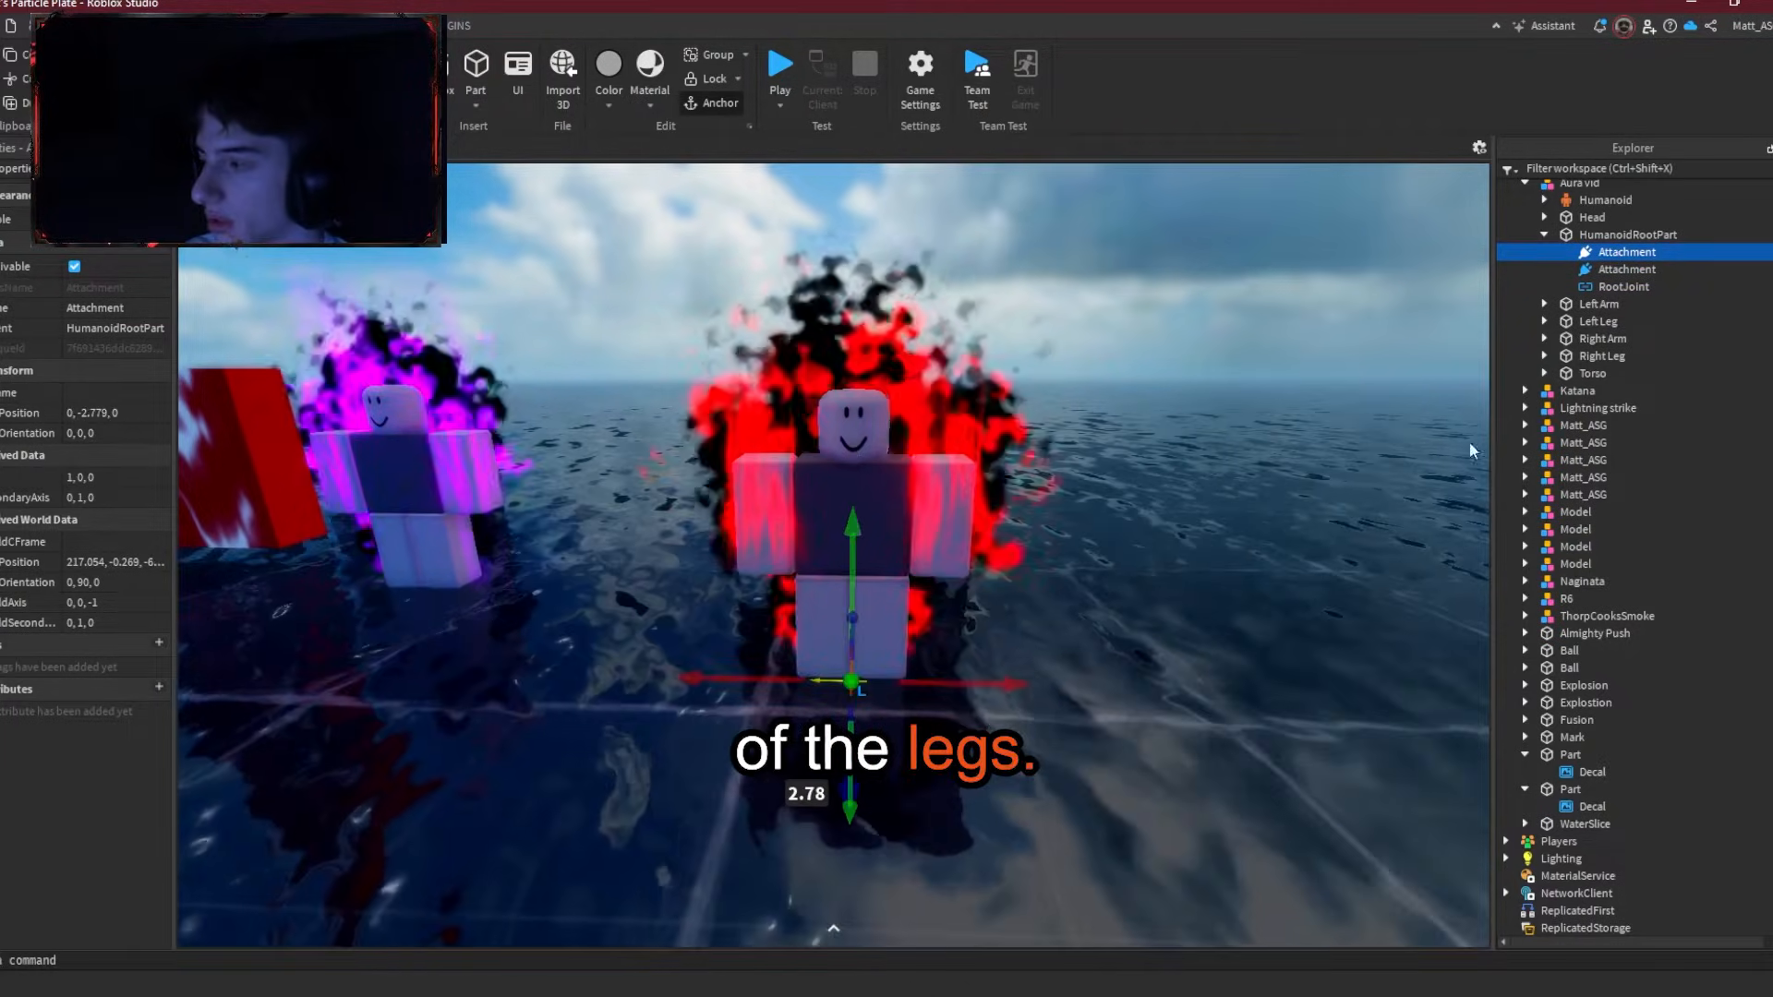
Step: Add a Beam inside the lower attachment at the bottom of the legs
key("w")
right_click_drag(973, 562, 972, 554)
left_click(1675, 252)
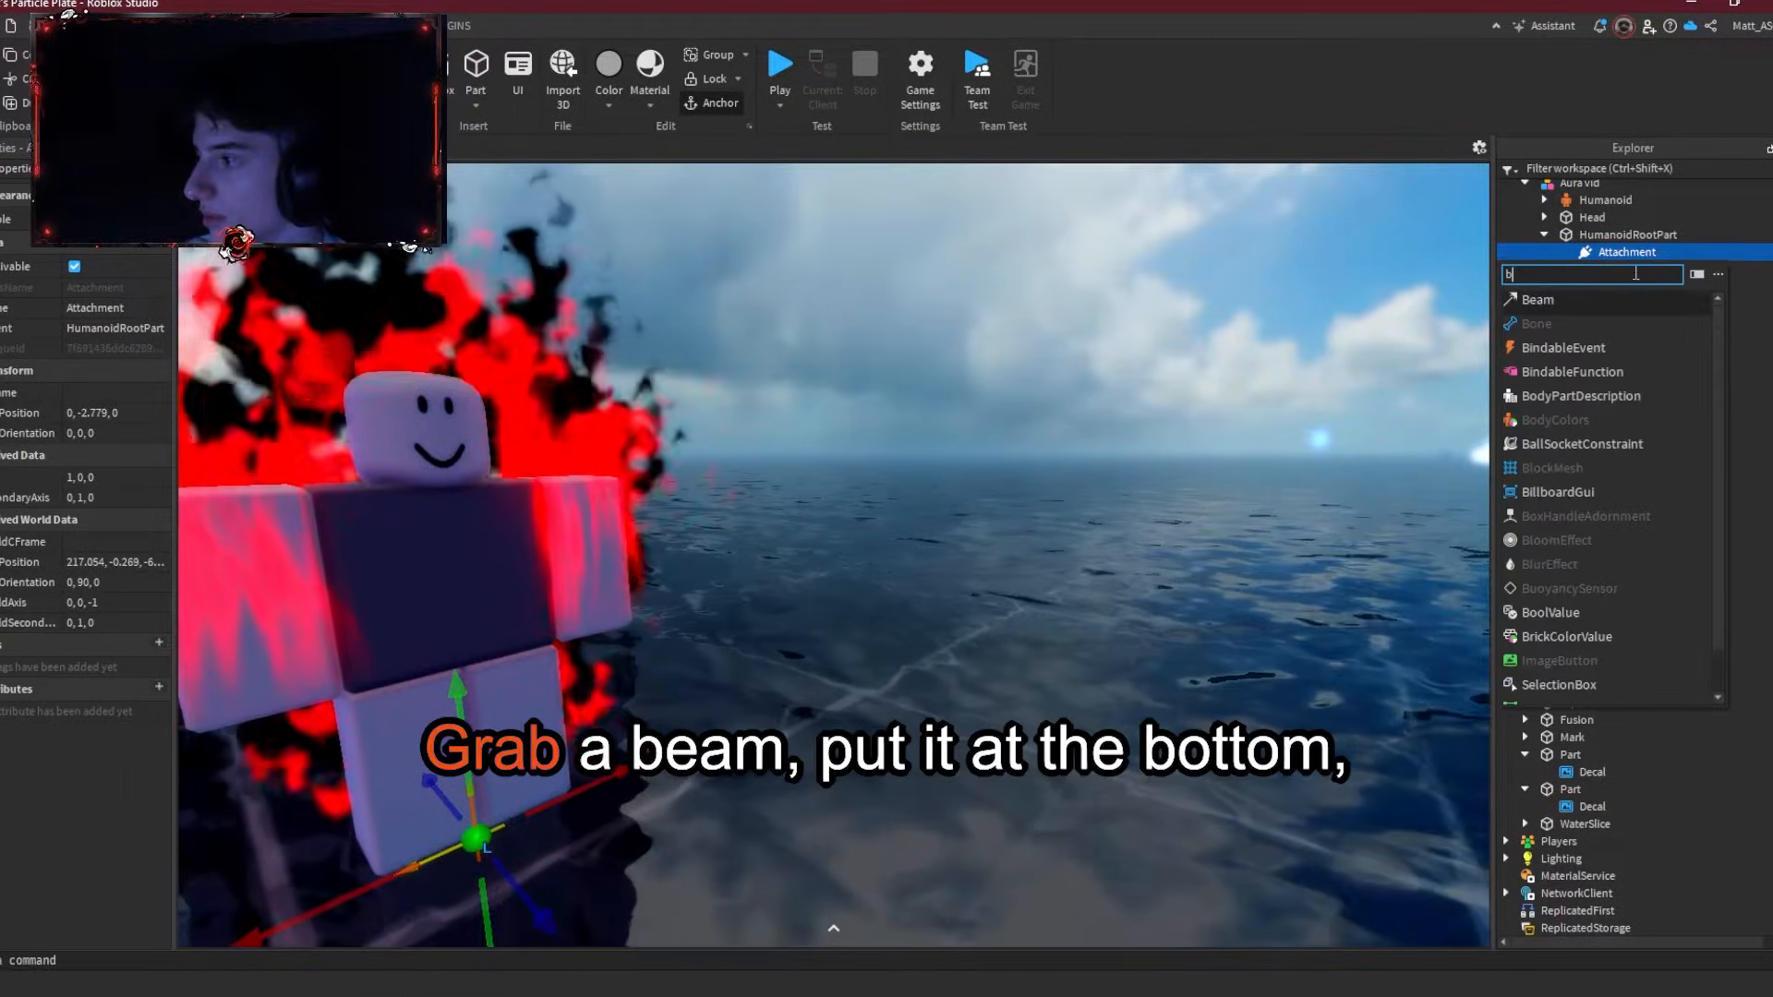
left_click(1538, 347)
Step: Rename the lower HumanoidRootPart attachment as Bottom and the upper one as Top
left_click(137, 307)
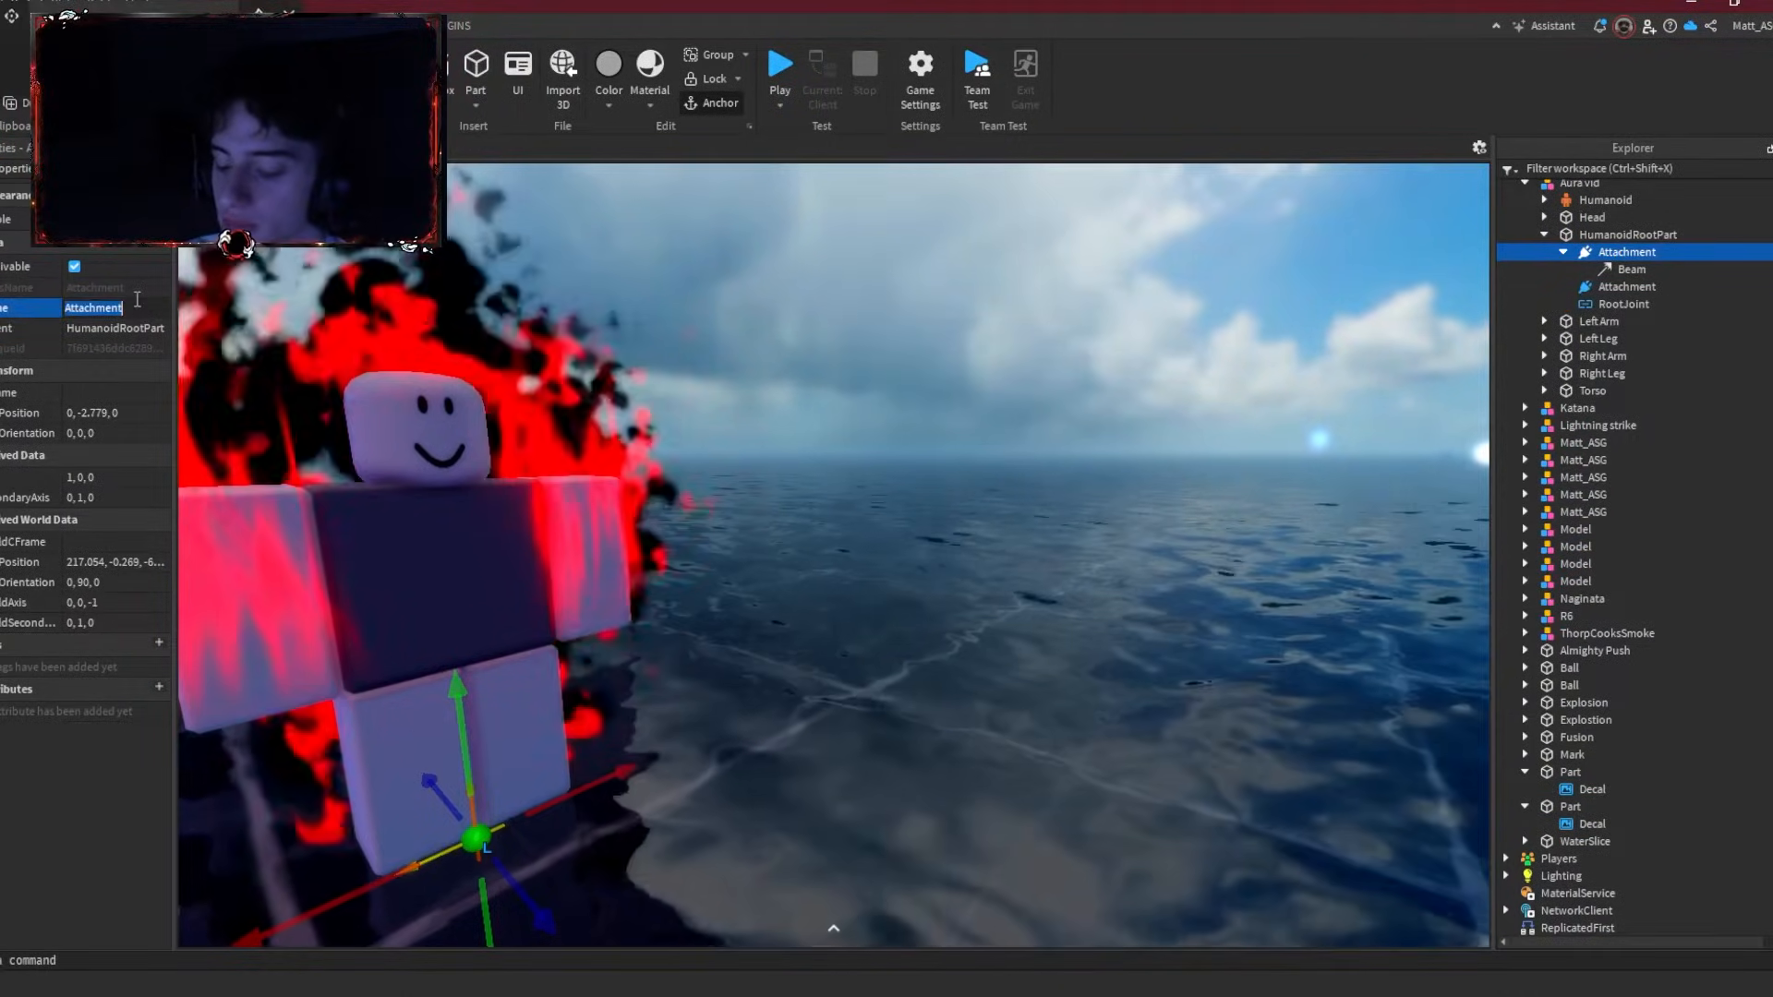
type("Bottom")
key("Return")
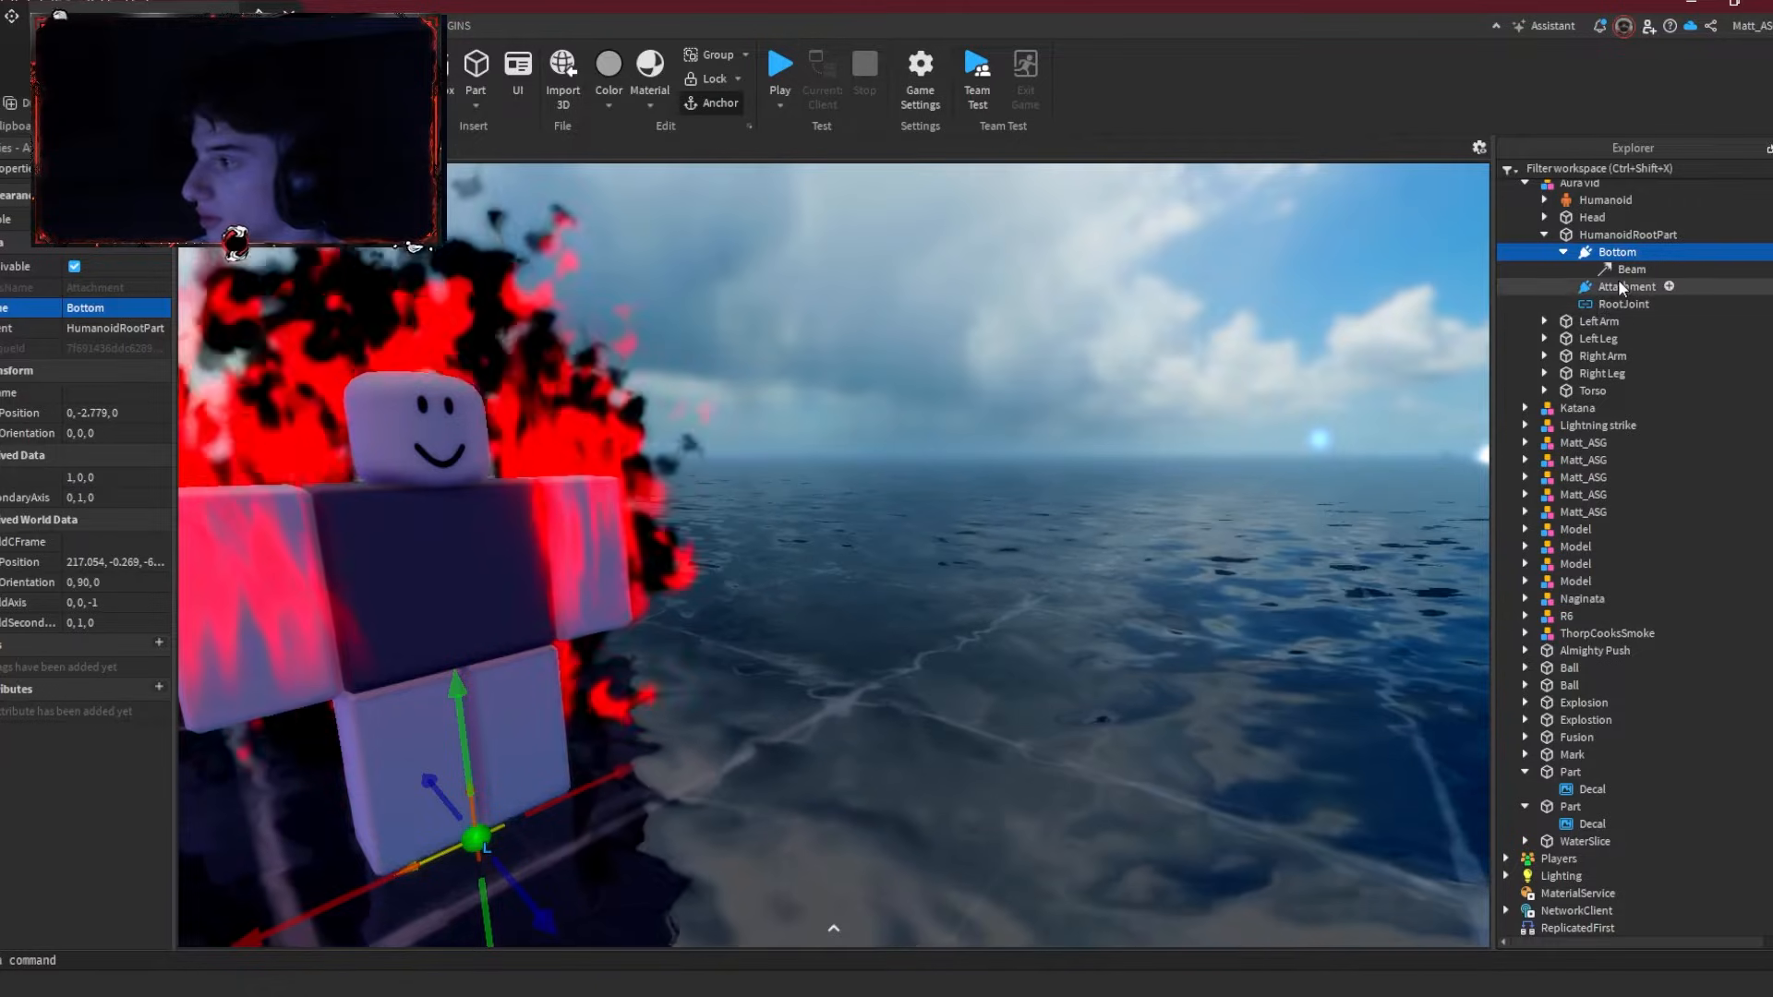
left_click(1618, 286)
left_click(99, 308)
type("Top")
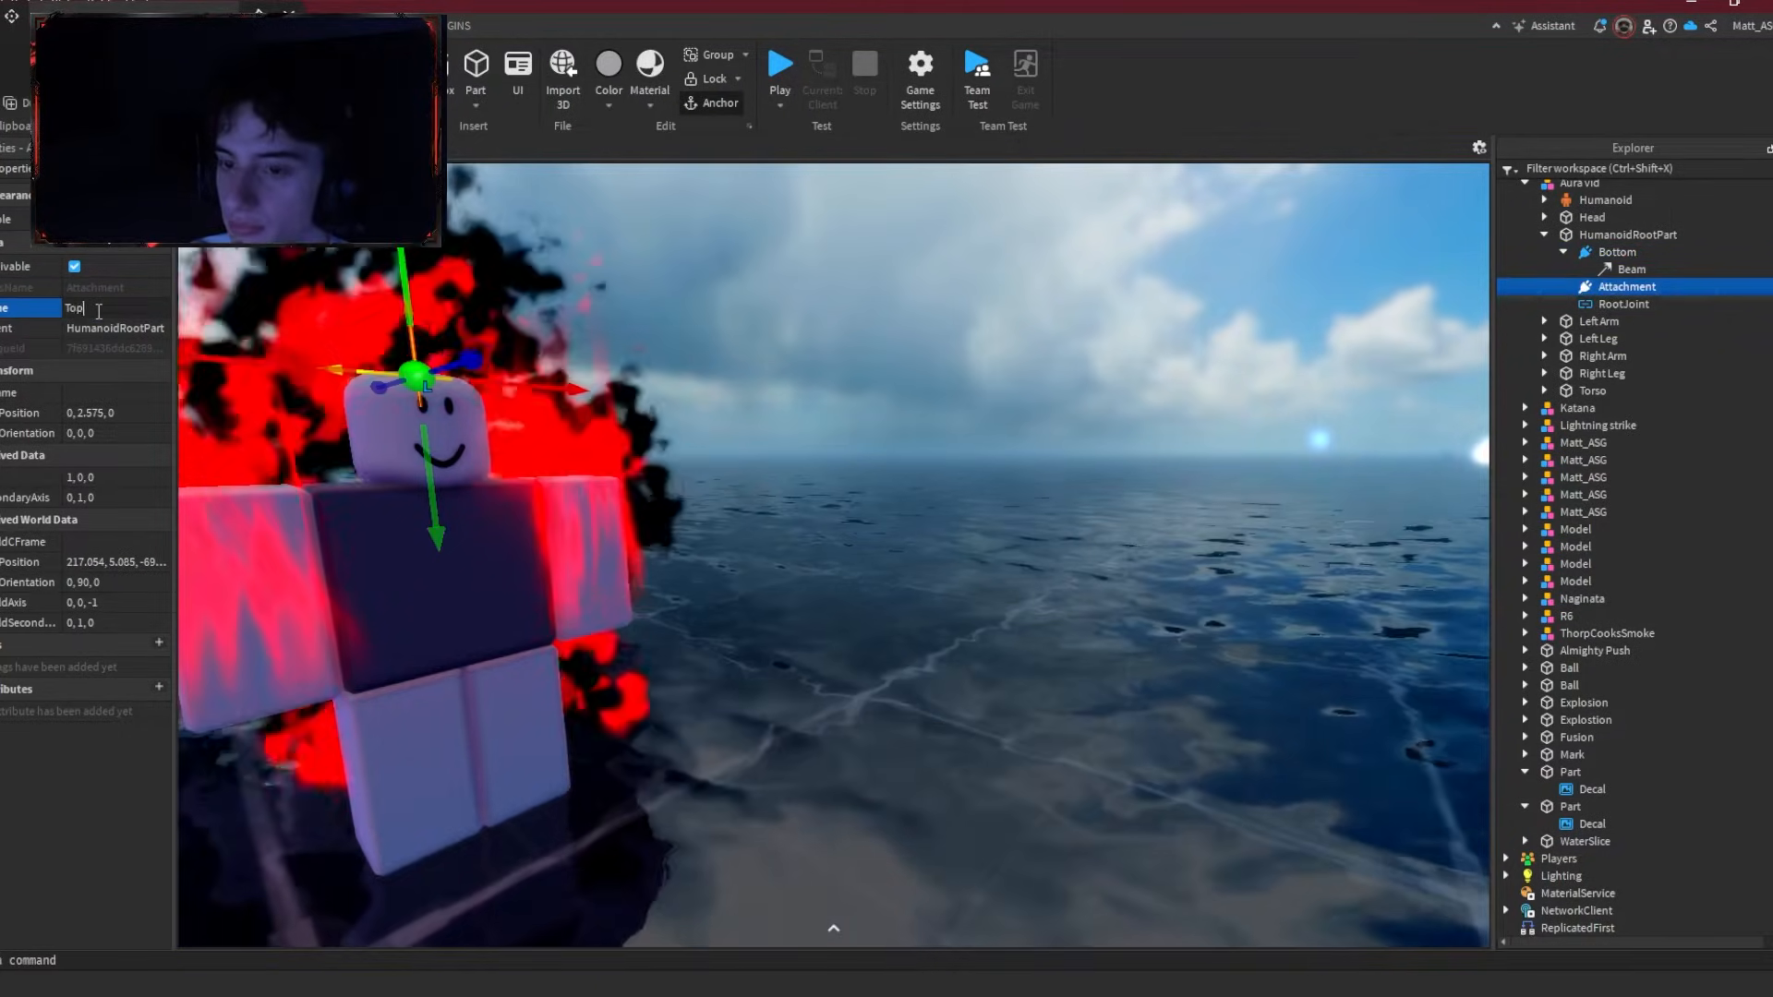
key("Return")
Step: Set the orientation of both the Bottom and Top attachments to 90 on X and 90 on Y
middle_click_drag(344, 317, 998, 429)
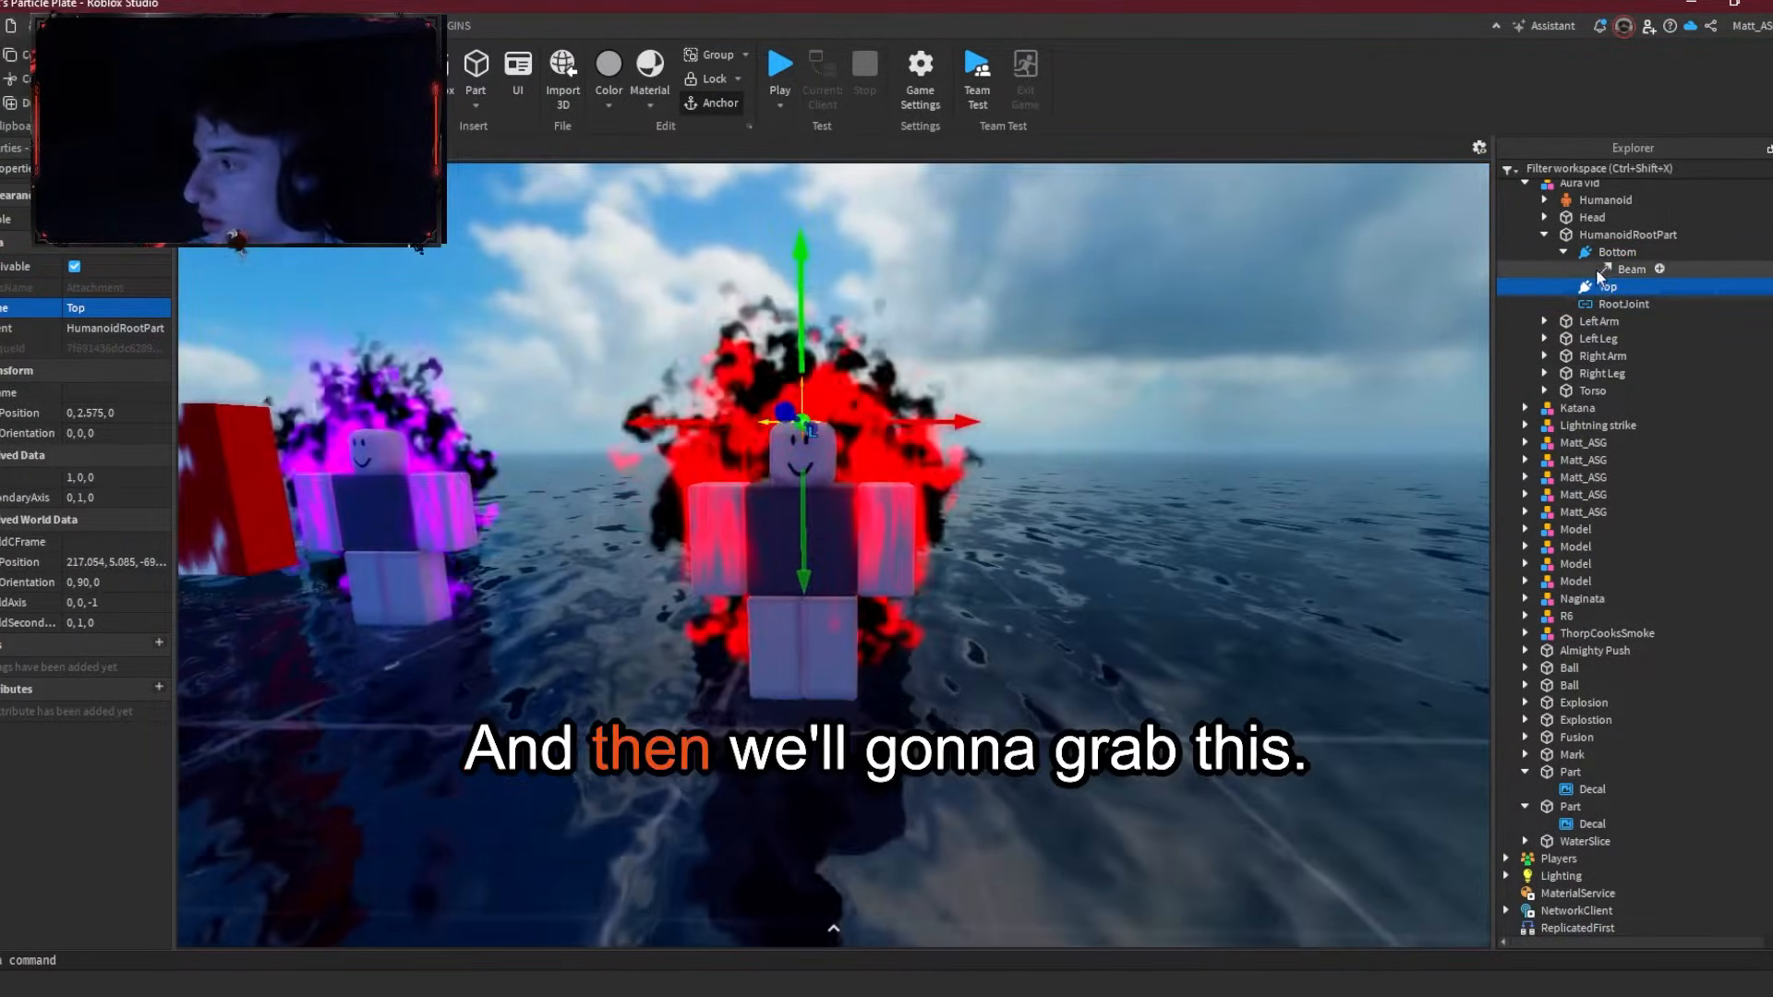
left_click(1607, 268)
left_click(1617, 251)
left_click(1607, 286, "ctrl")
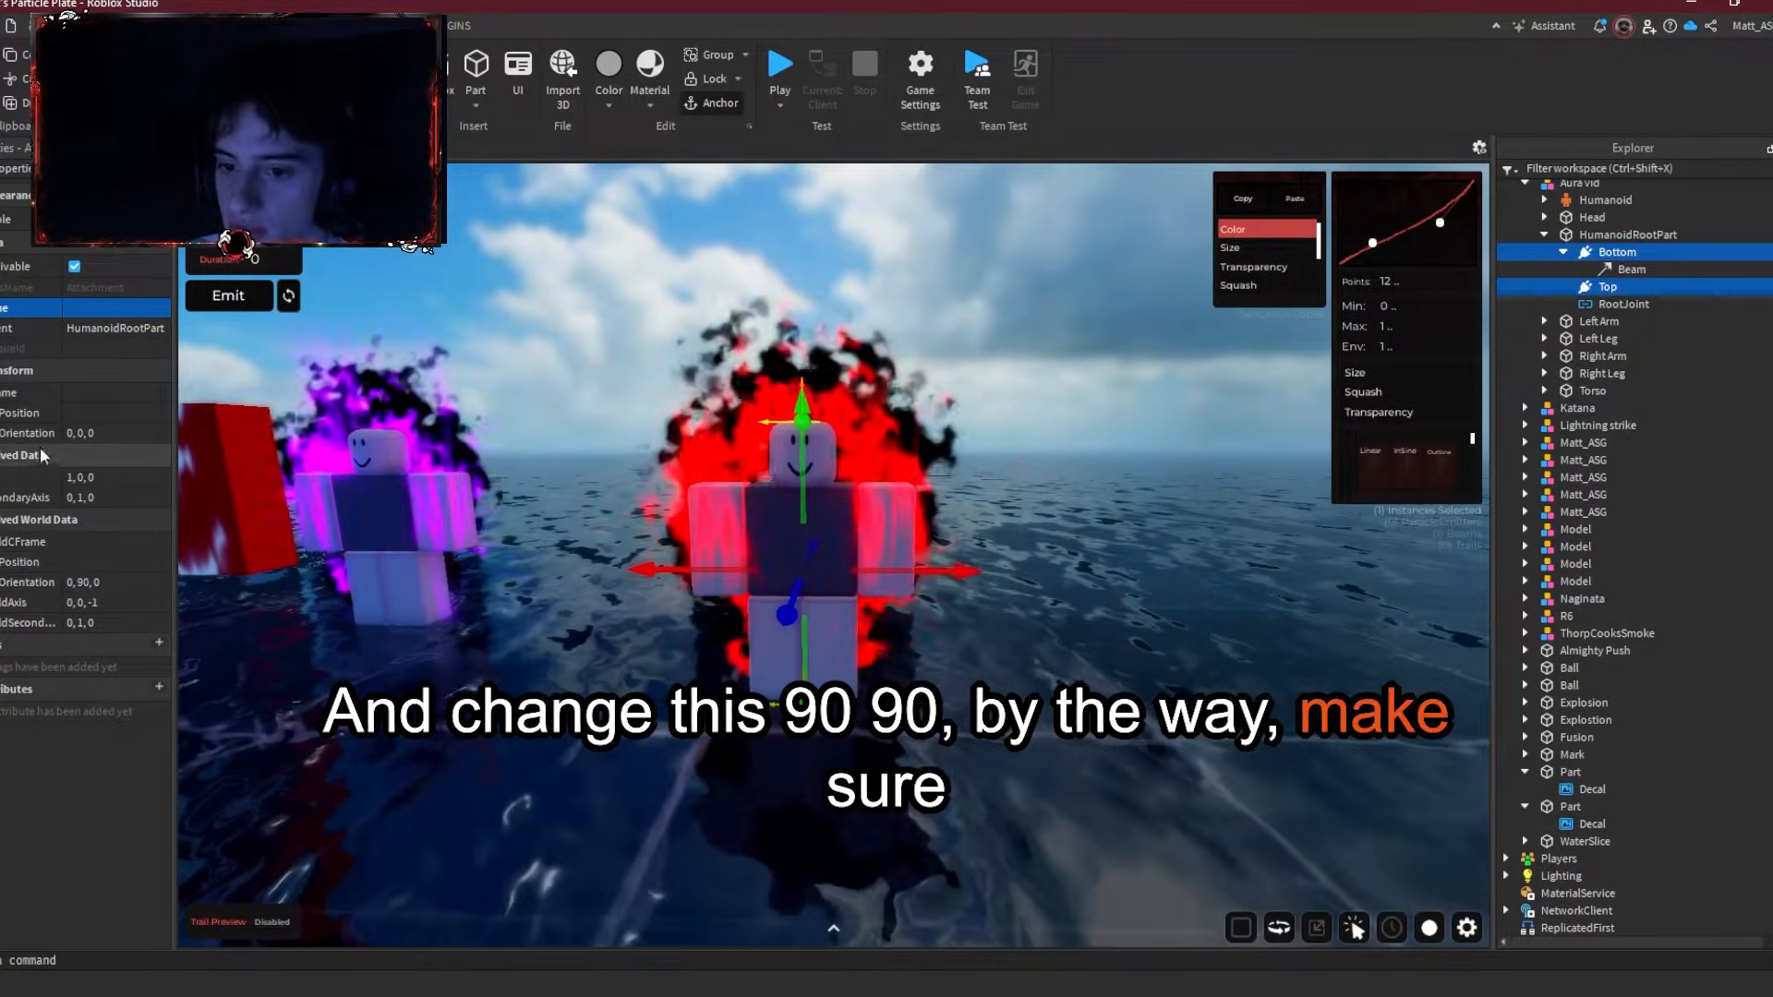
left_click(2, 433)
left_click(99, 458)
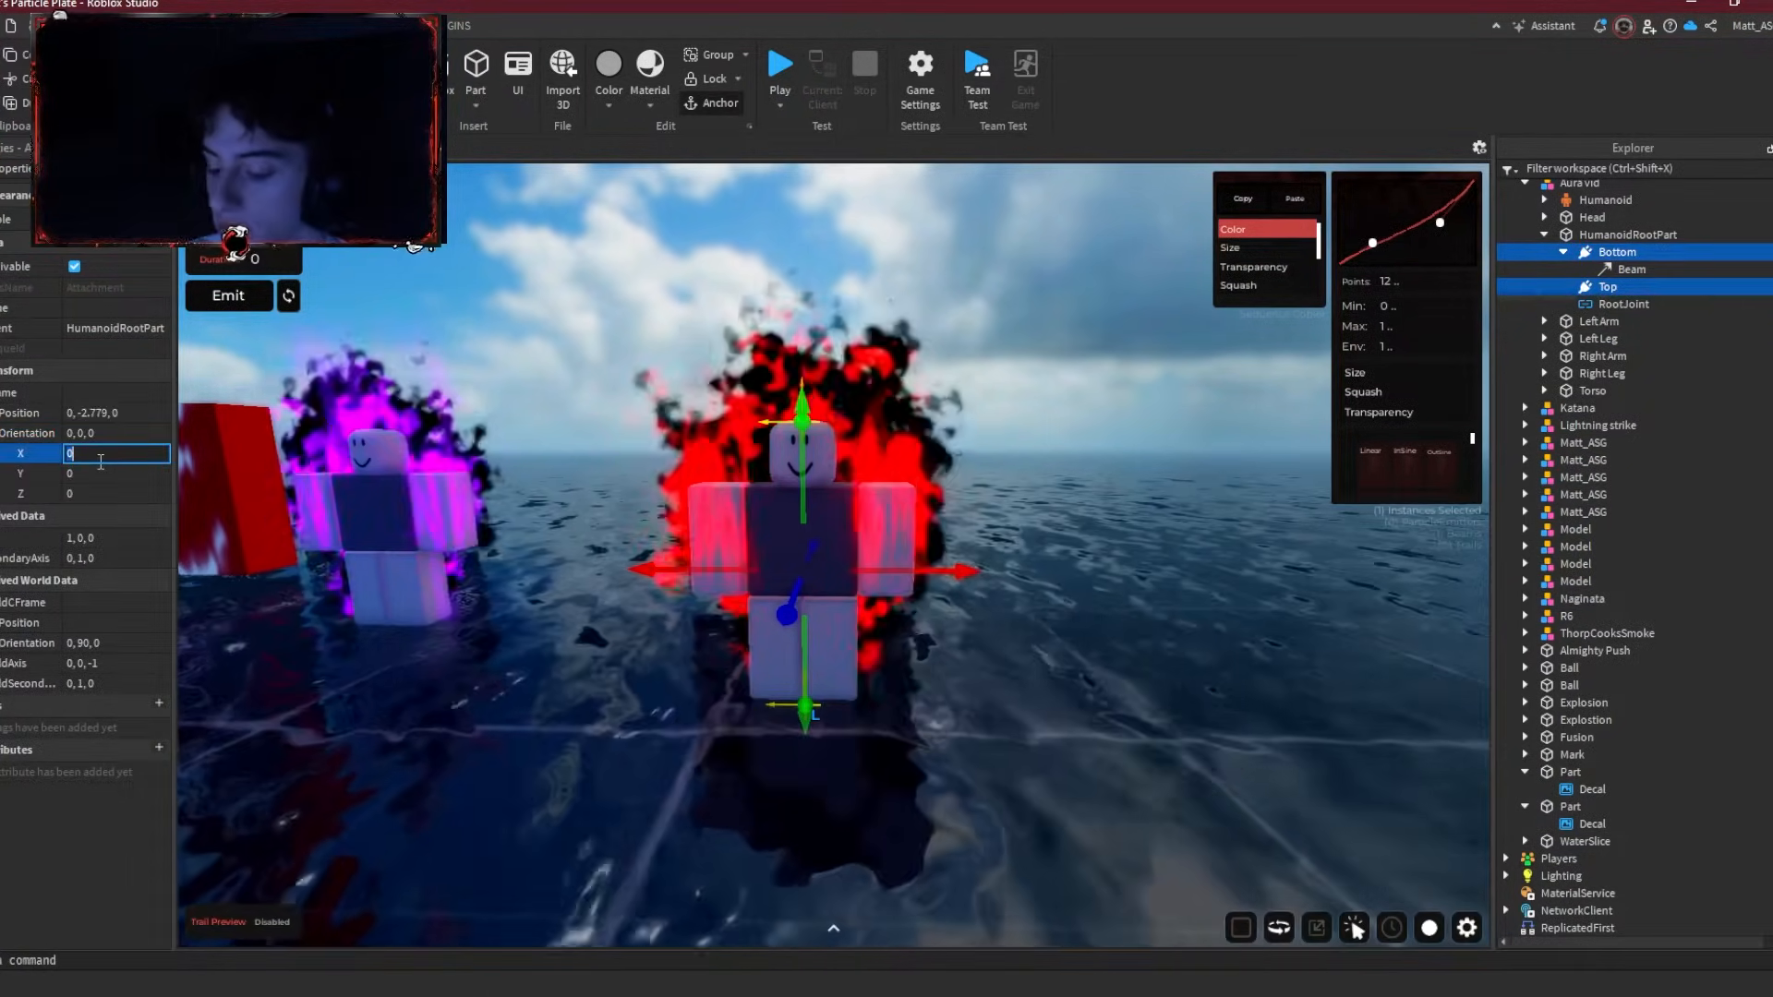
type("90")
key("Tab")
type("90")
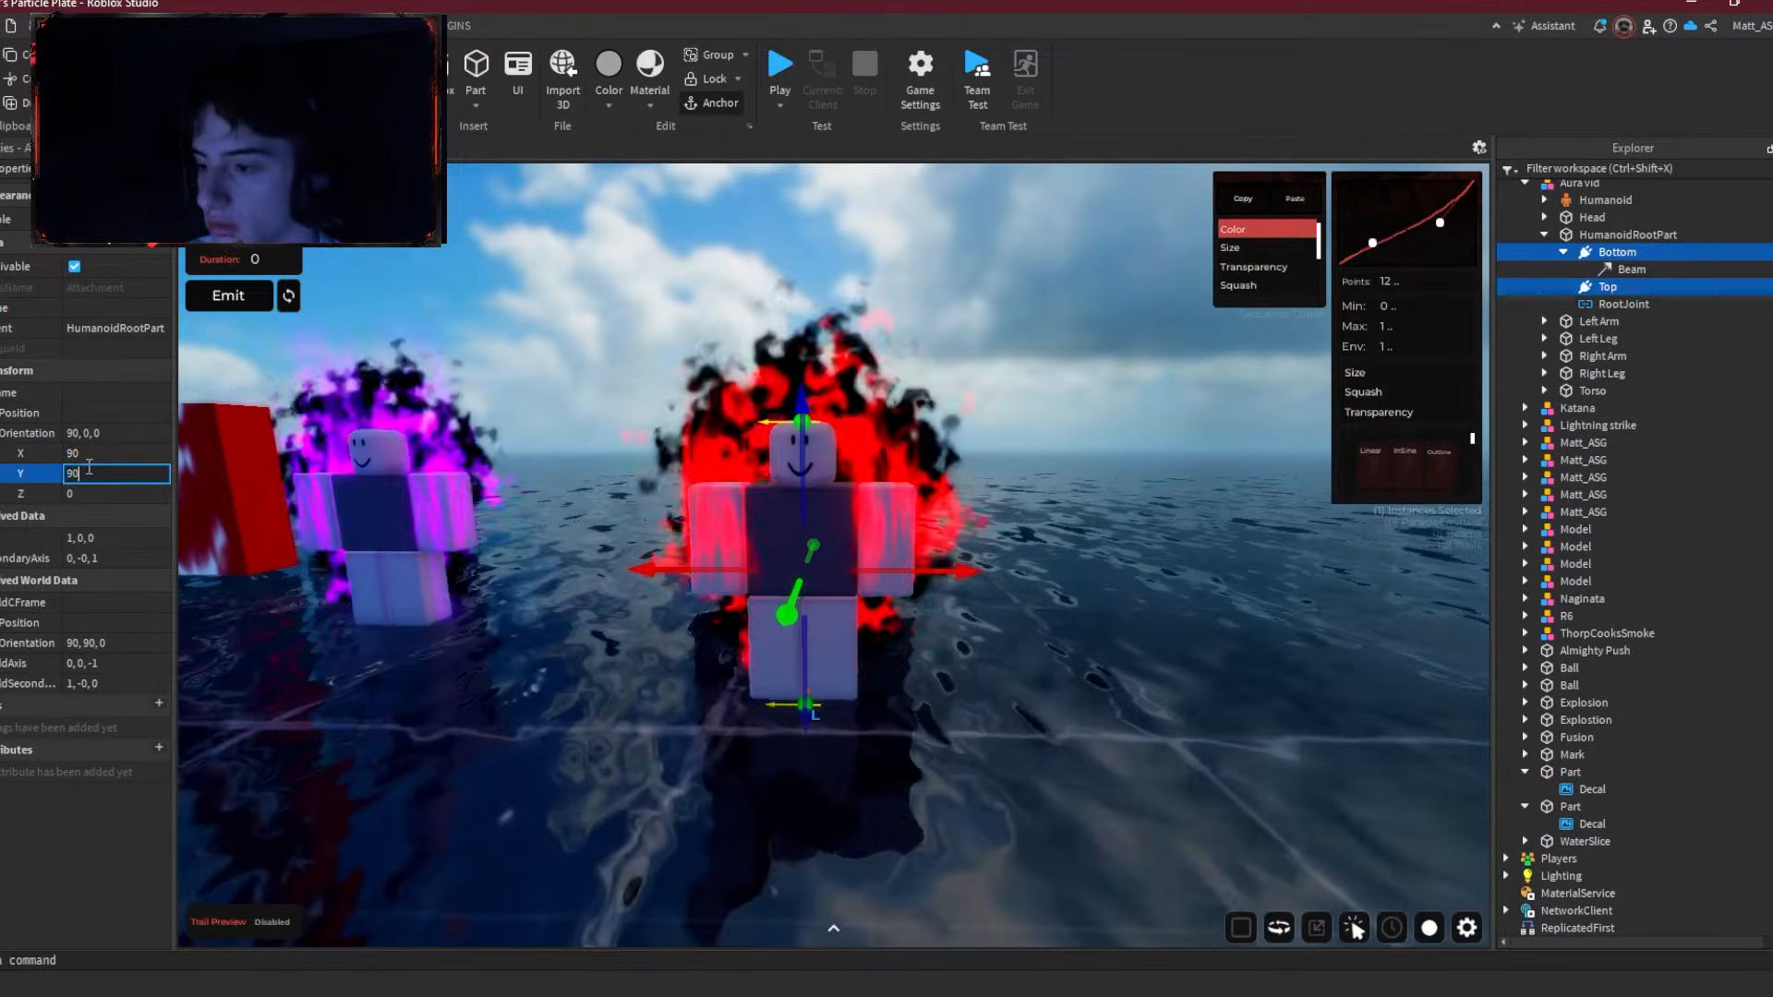
key("Return")
Step: Connect the new beam by assigning Bottom as Attachment0 and Top as Attachment1
left_click(1631, 270)
left_click(102, 576)
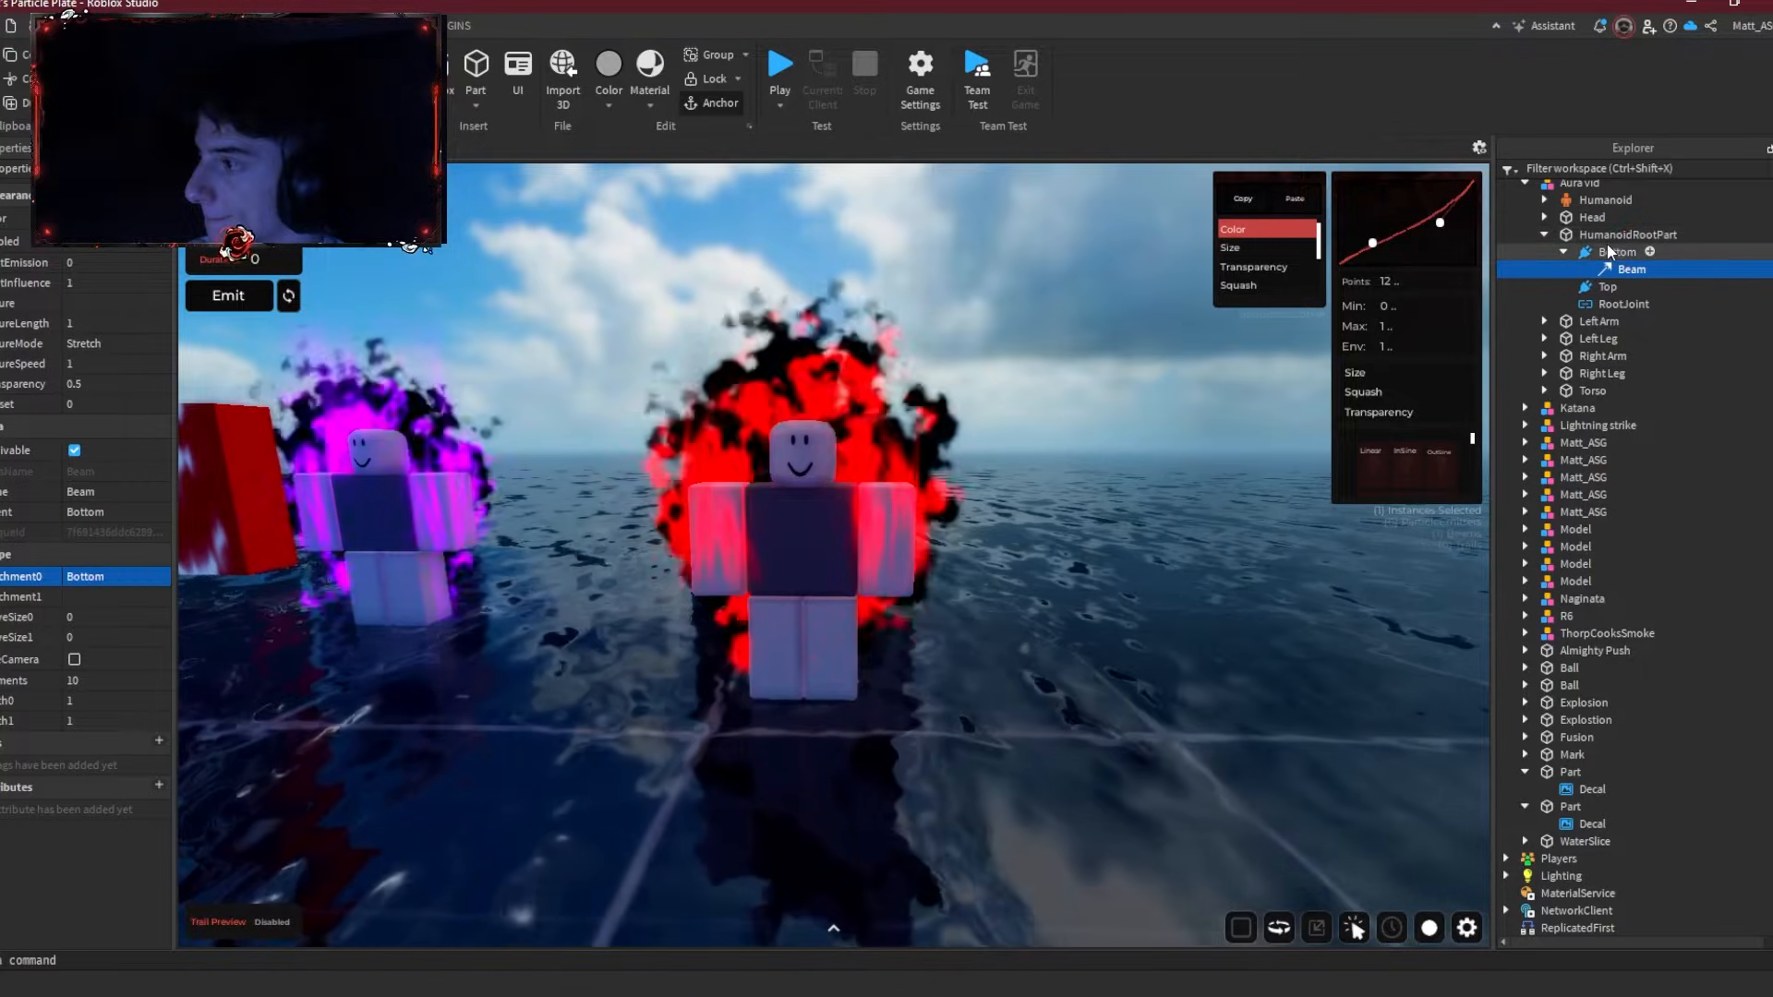
left_click(1614, 252)
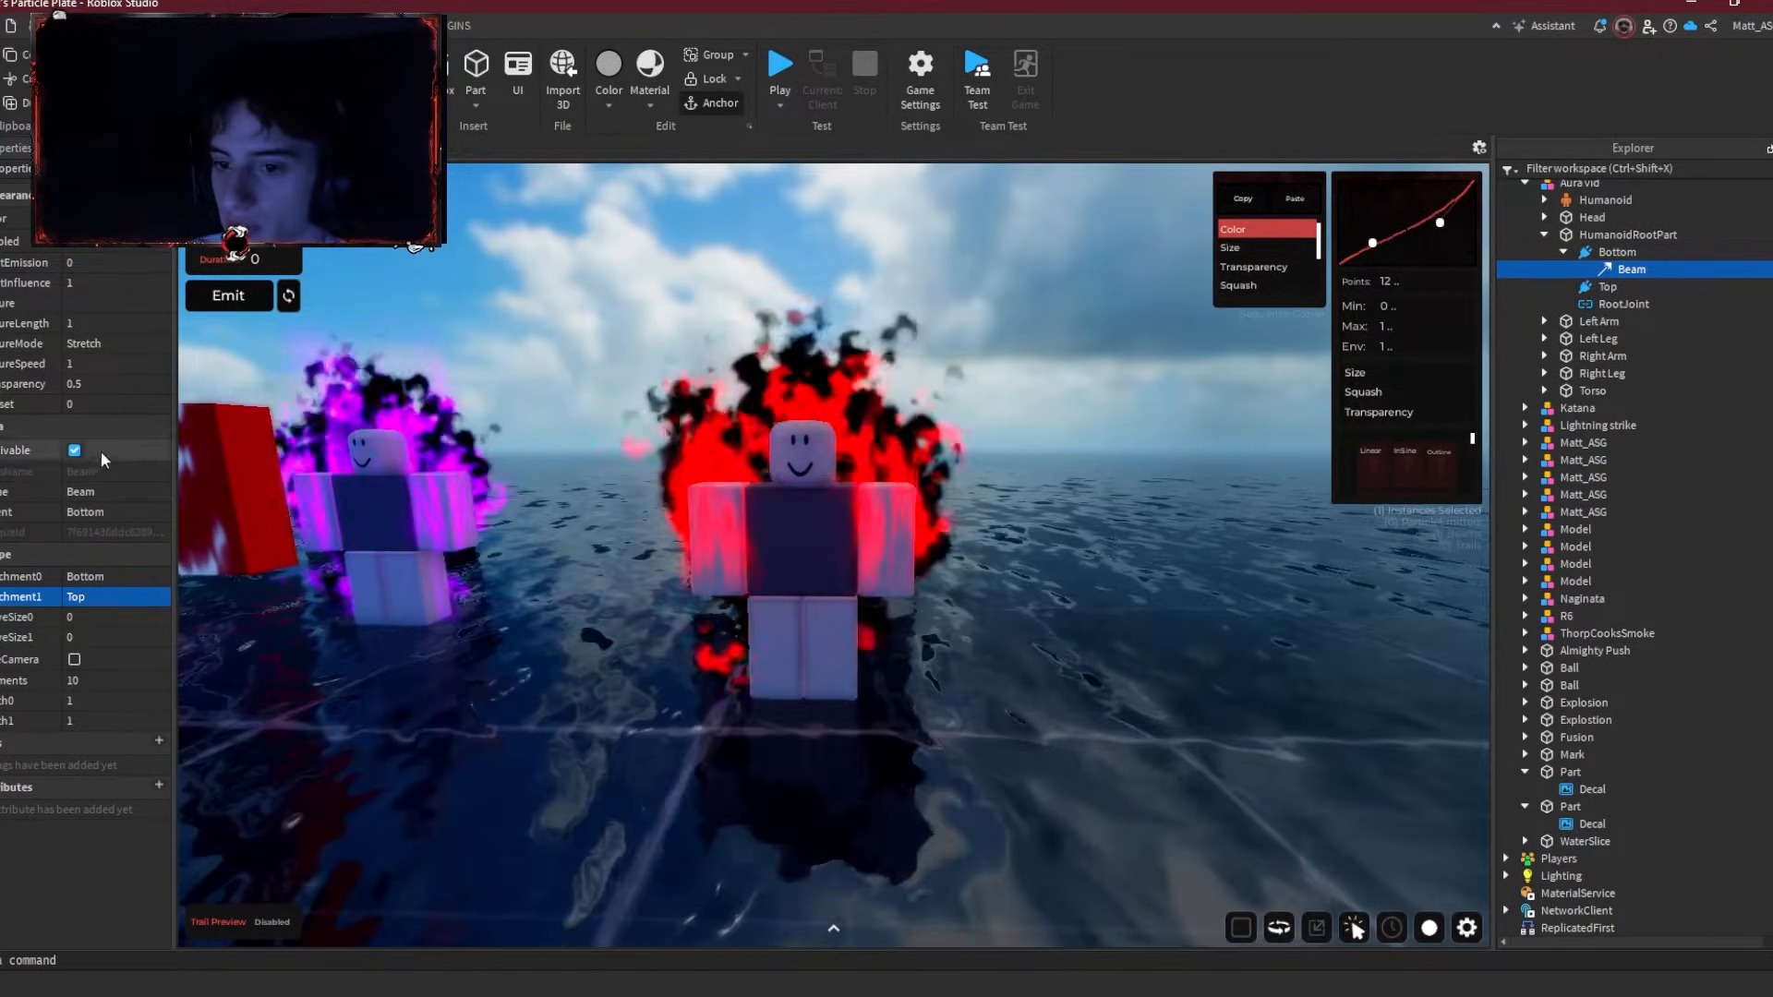
Step: Set the body beam's Z offset to 0.1 and its segments to 40
left_click(118, 408)
type(".1")
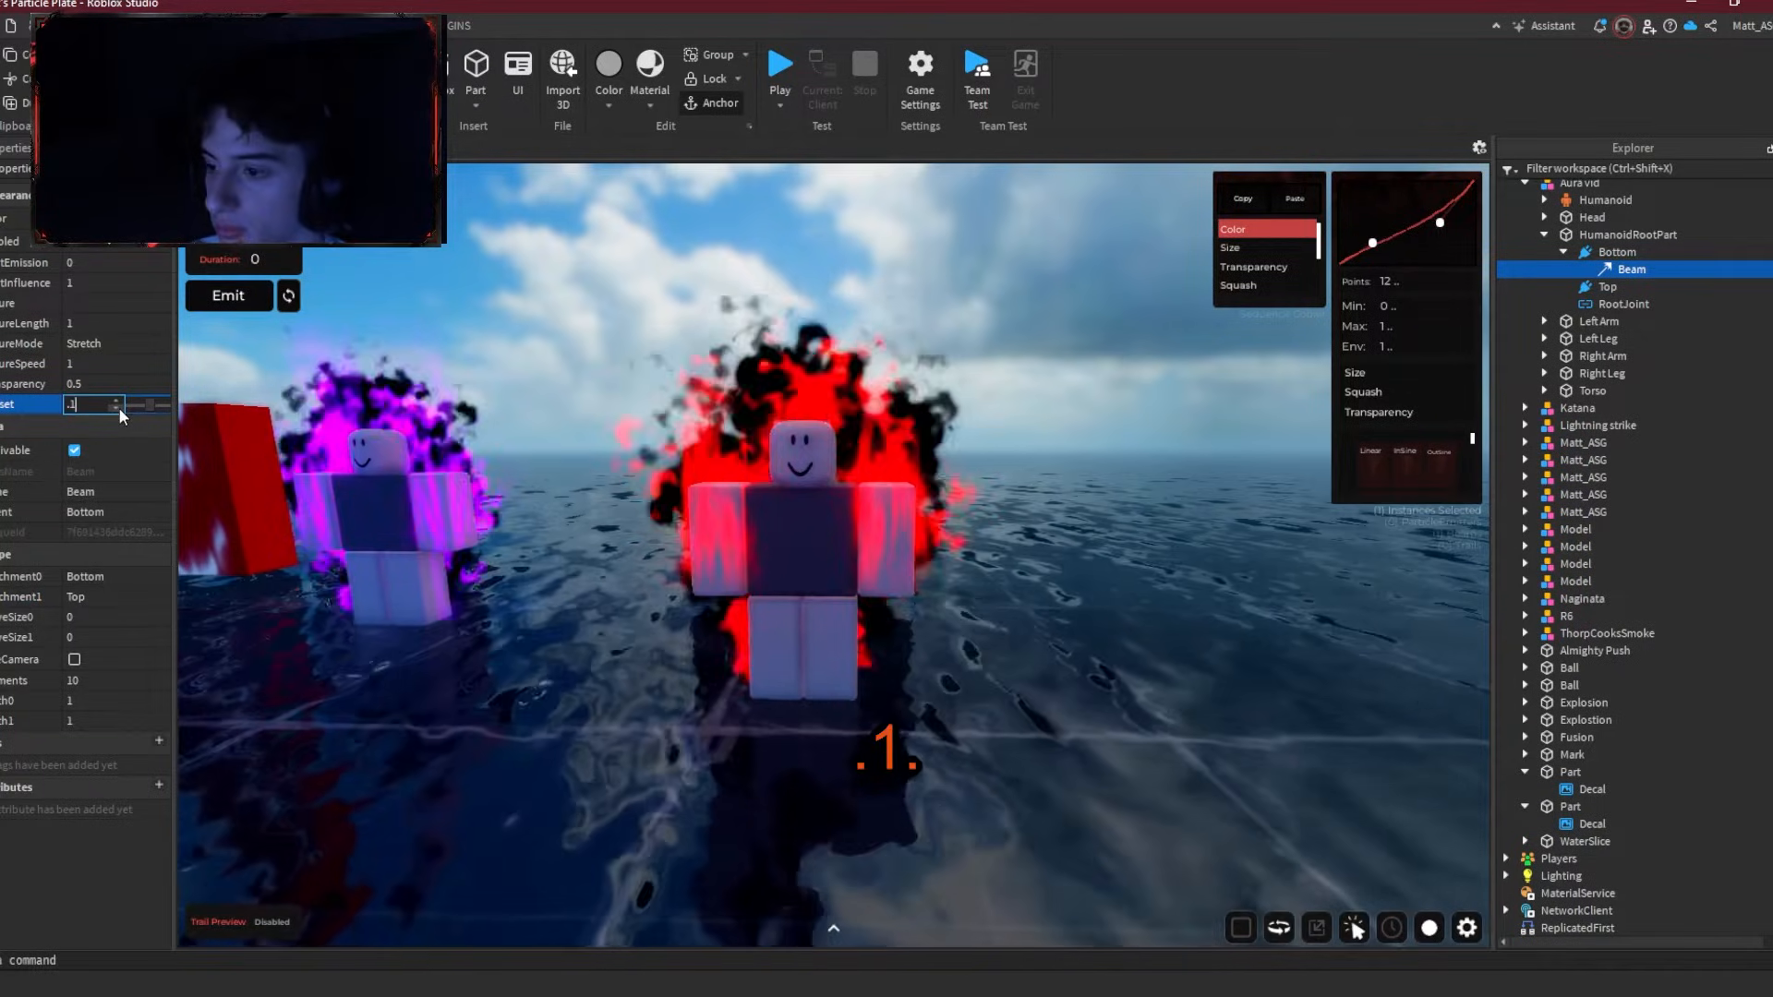
key("Return")
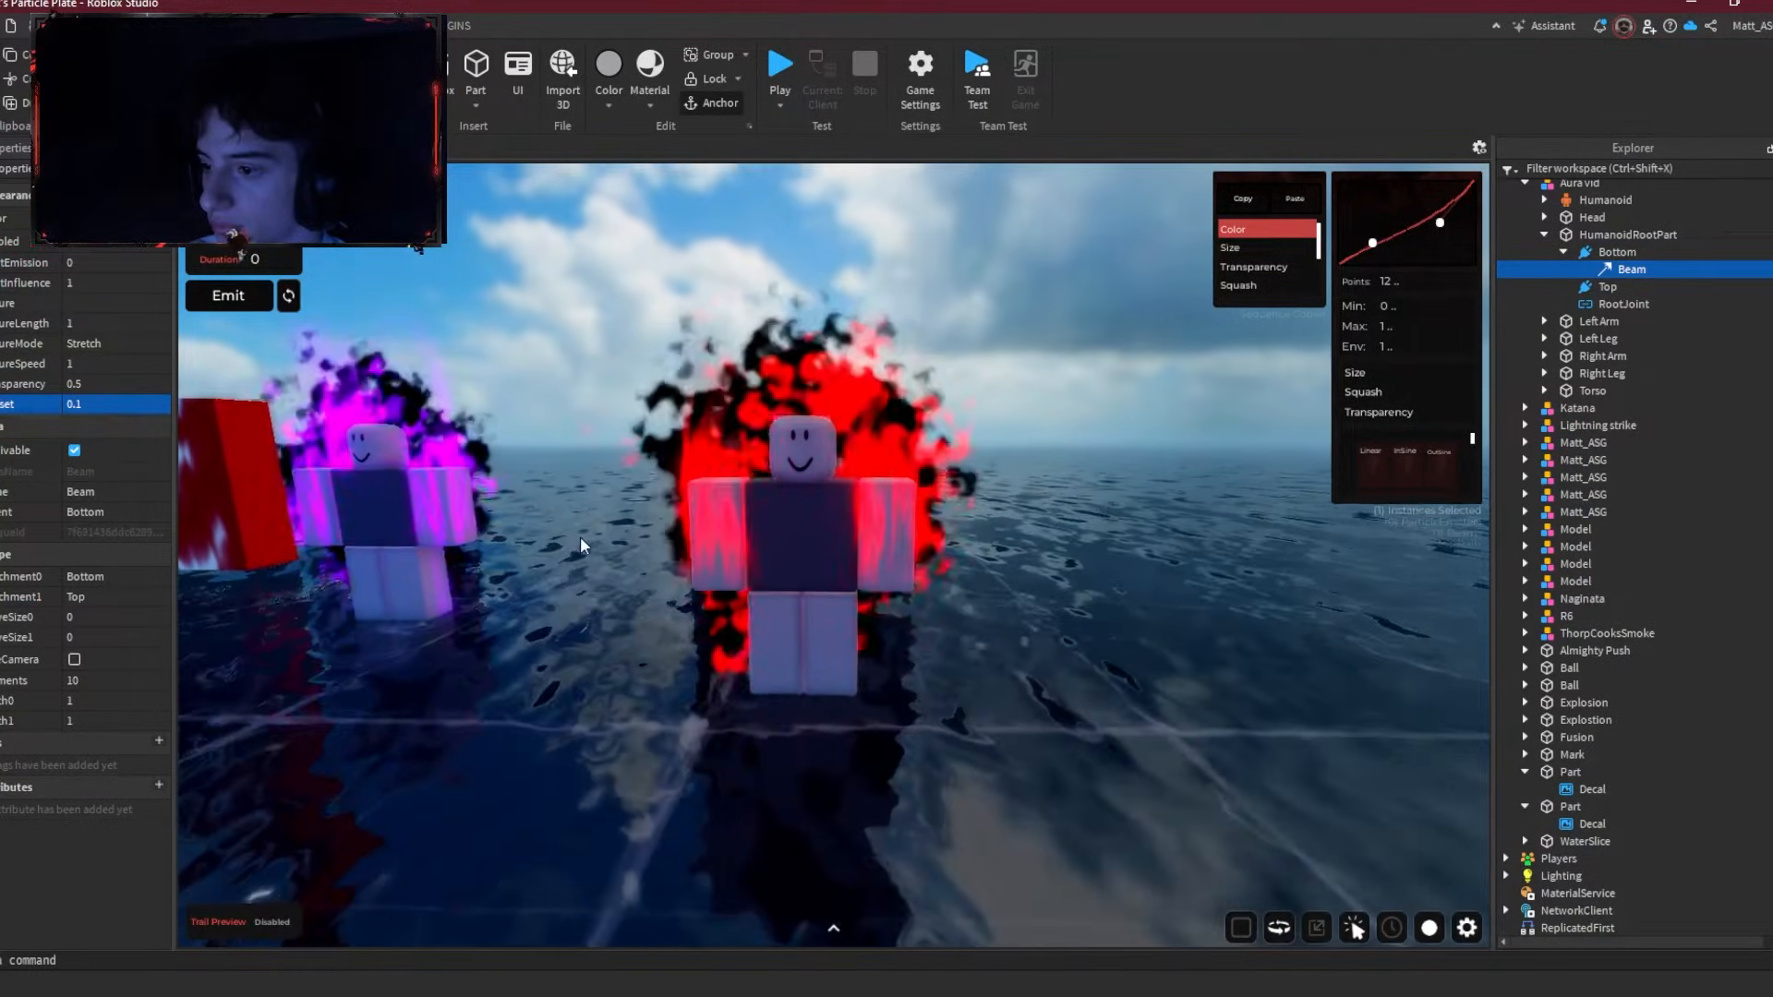
key("w")
key("s")
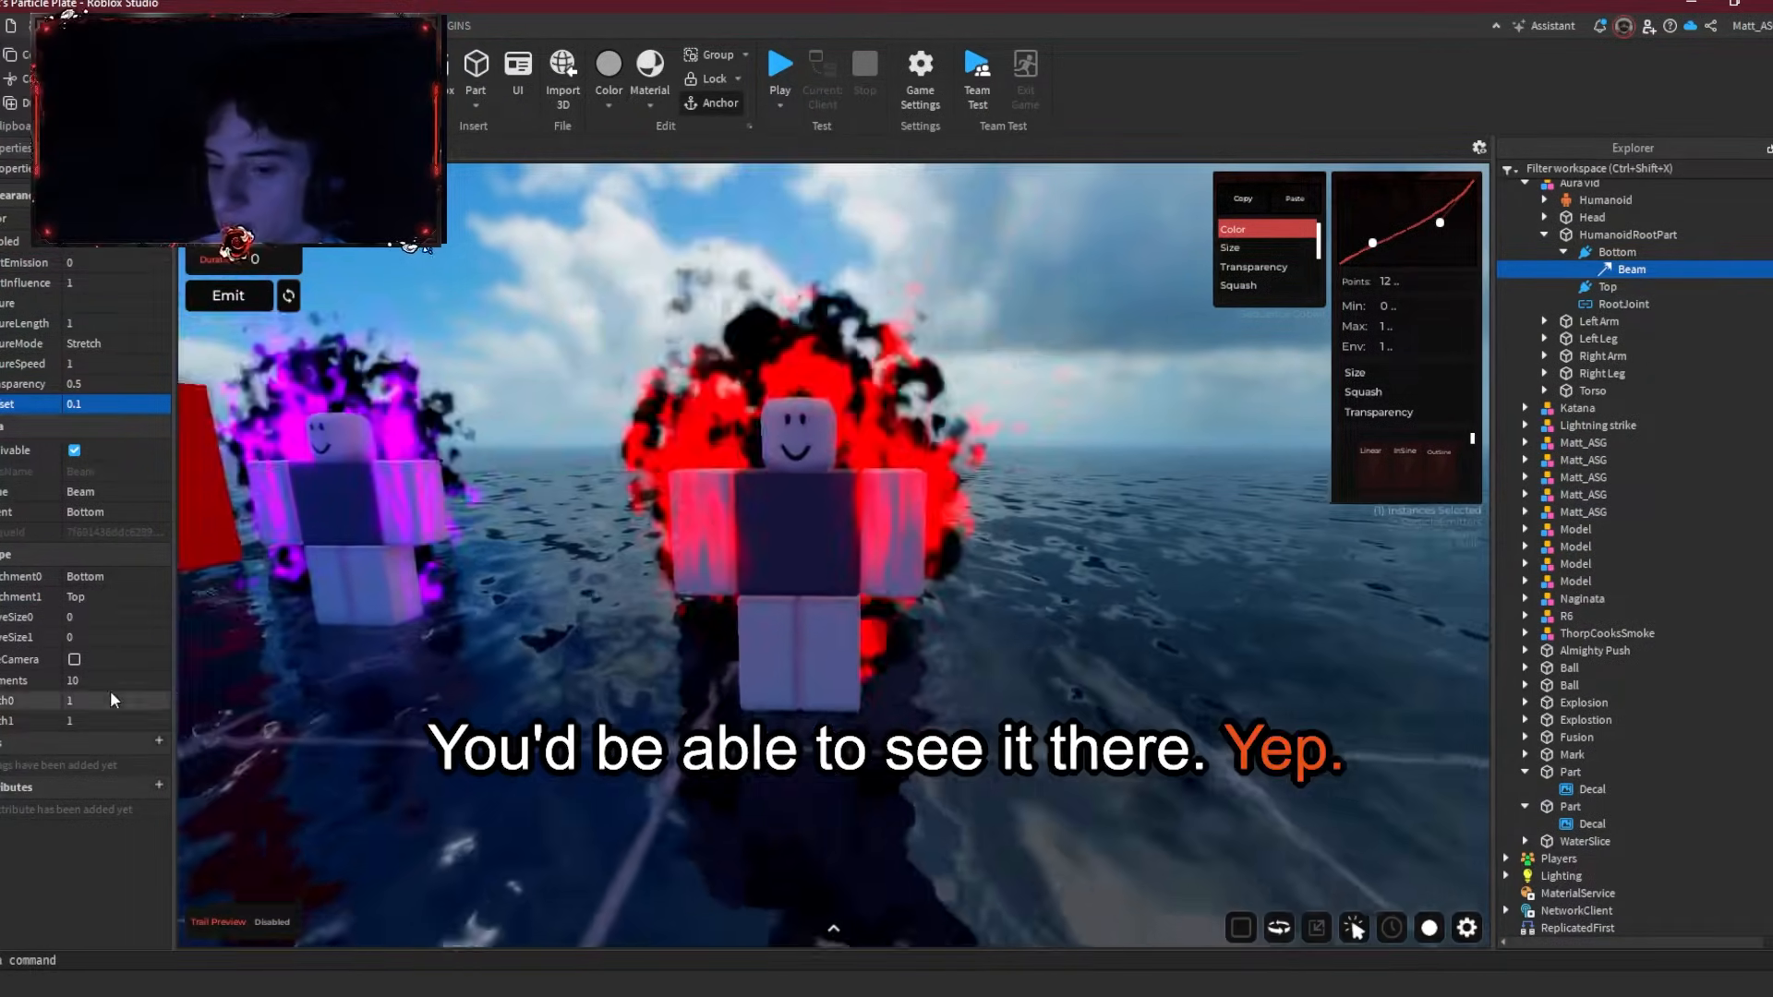
left_click(112, 697)
left_click(136, 682)
type("4")
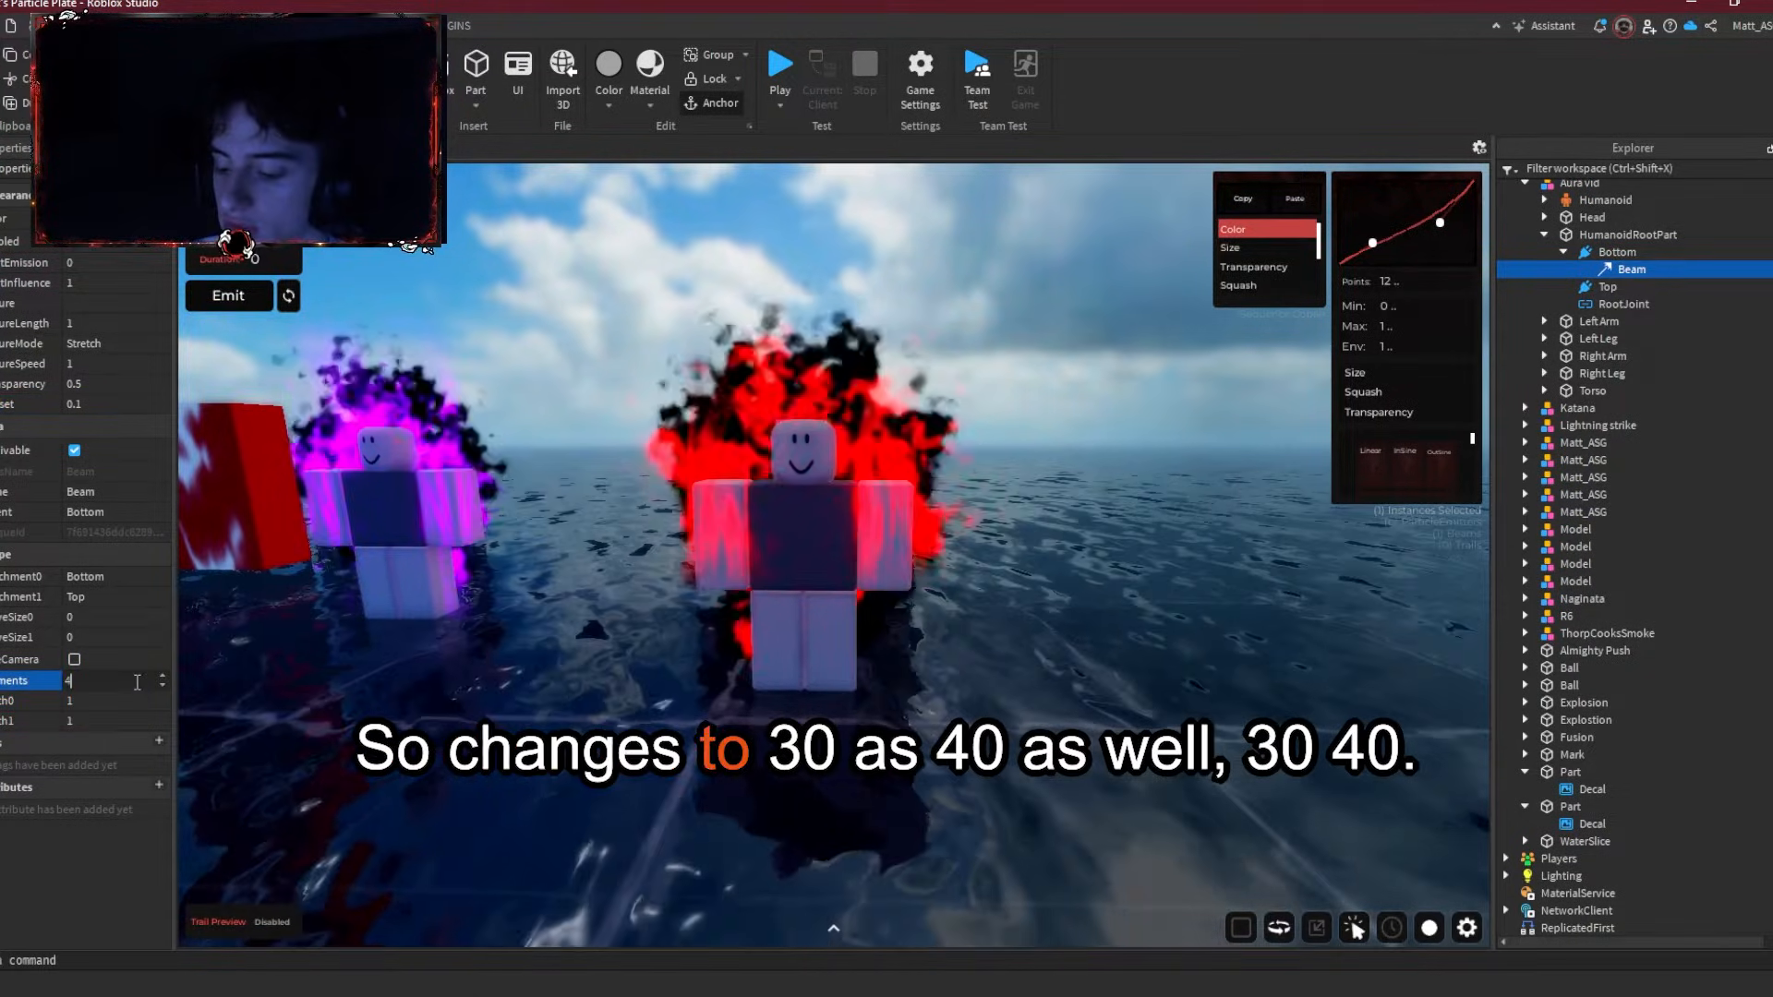
type("0")
key("Return")
Step: Try Width0 values of 3 and 5 on the body beam
left_click(113, 716)
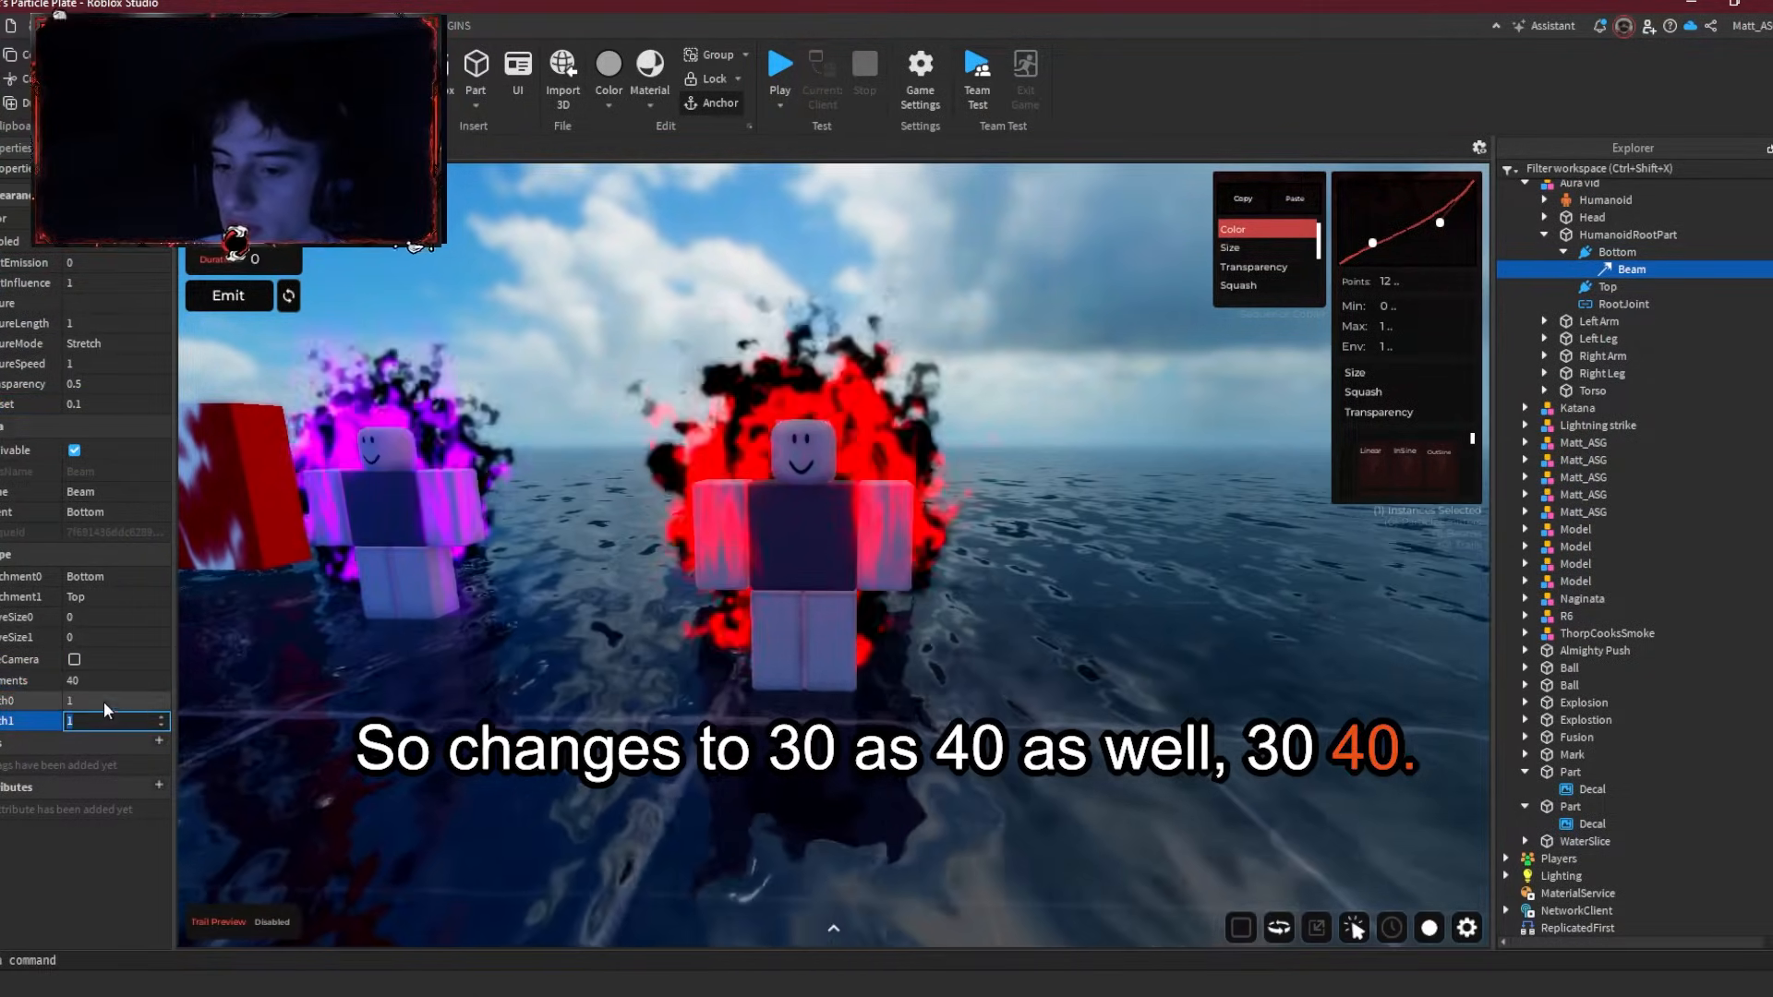
left_click(108, 700)
type("3")
key("Return")
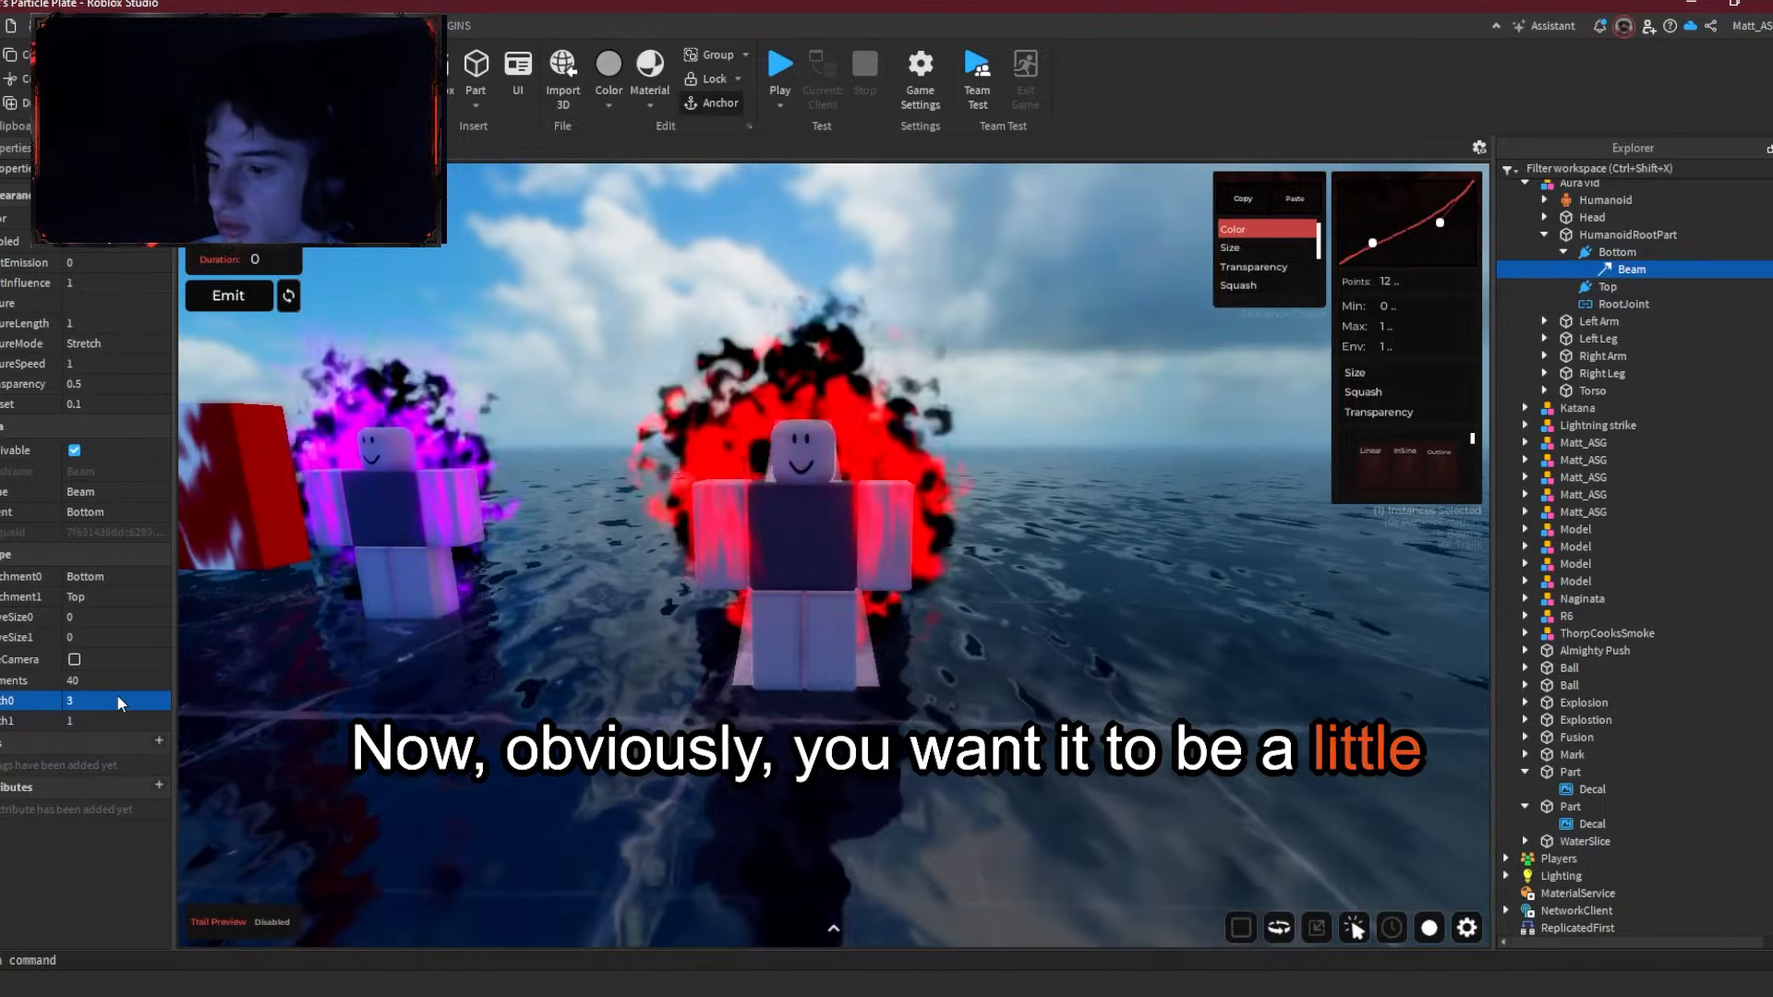
left_click(116, 700)
type("5")
key("Return")
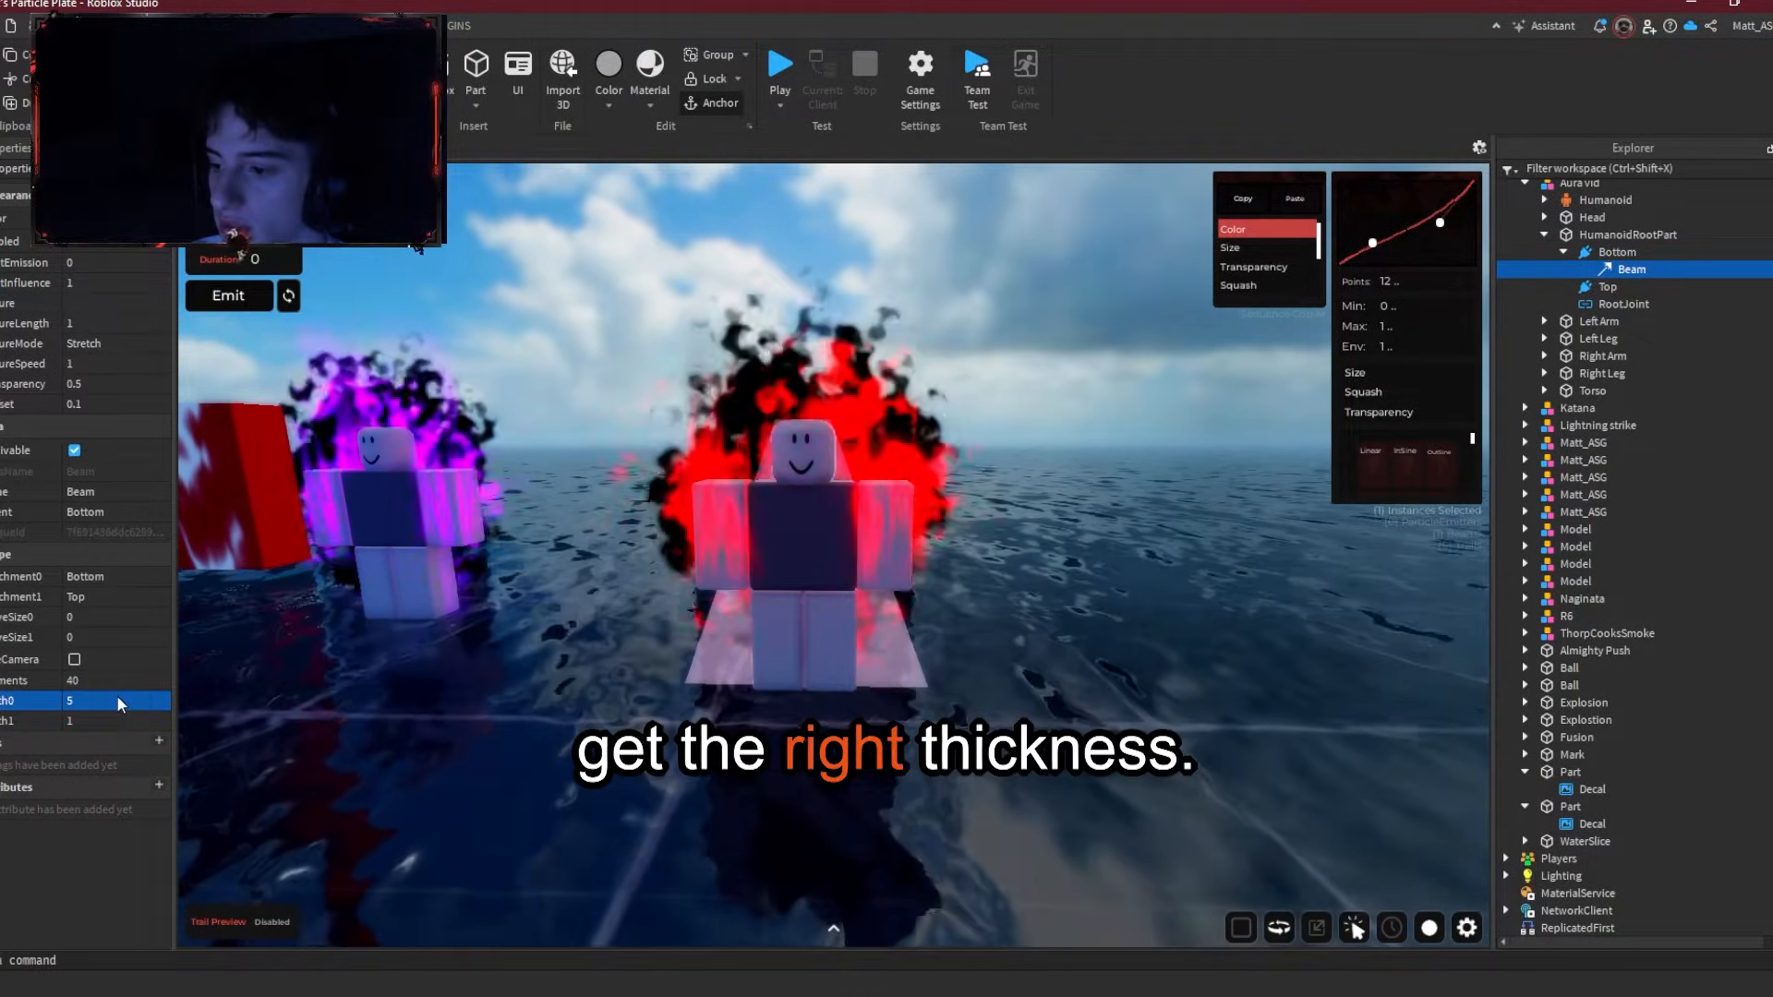
Step: Set both Width0 and Width1 of the body beam to 4.5
left_click(117, 699)
type("4.6")
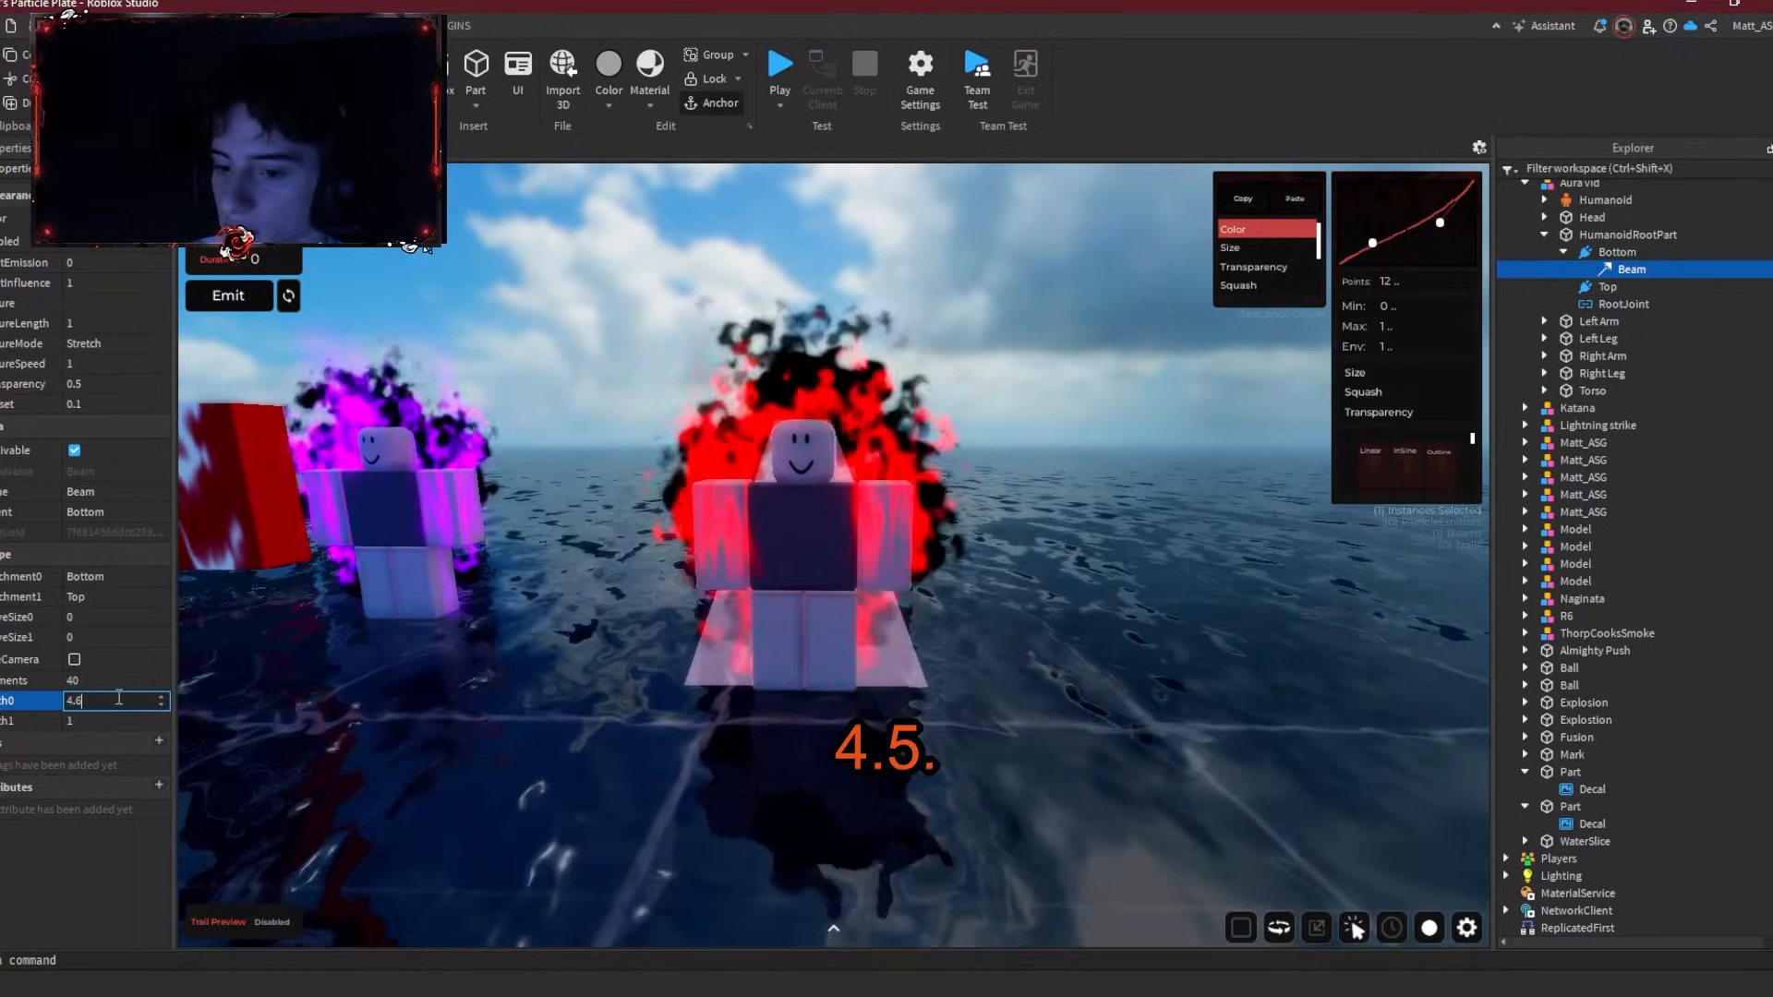
key("BackSpace")
type("5")
left_click(104, 720)
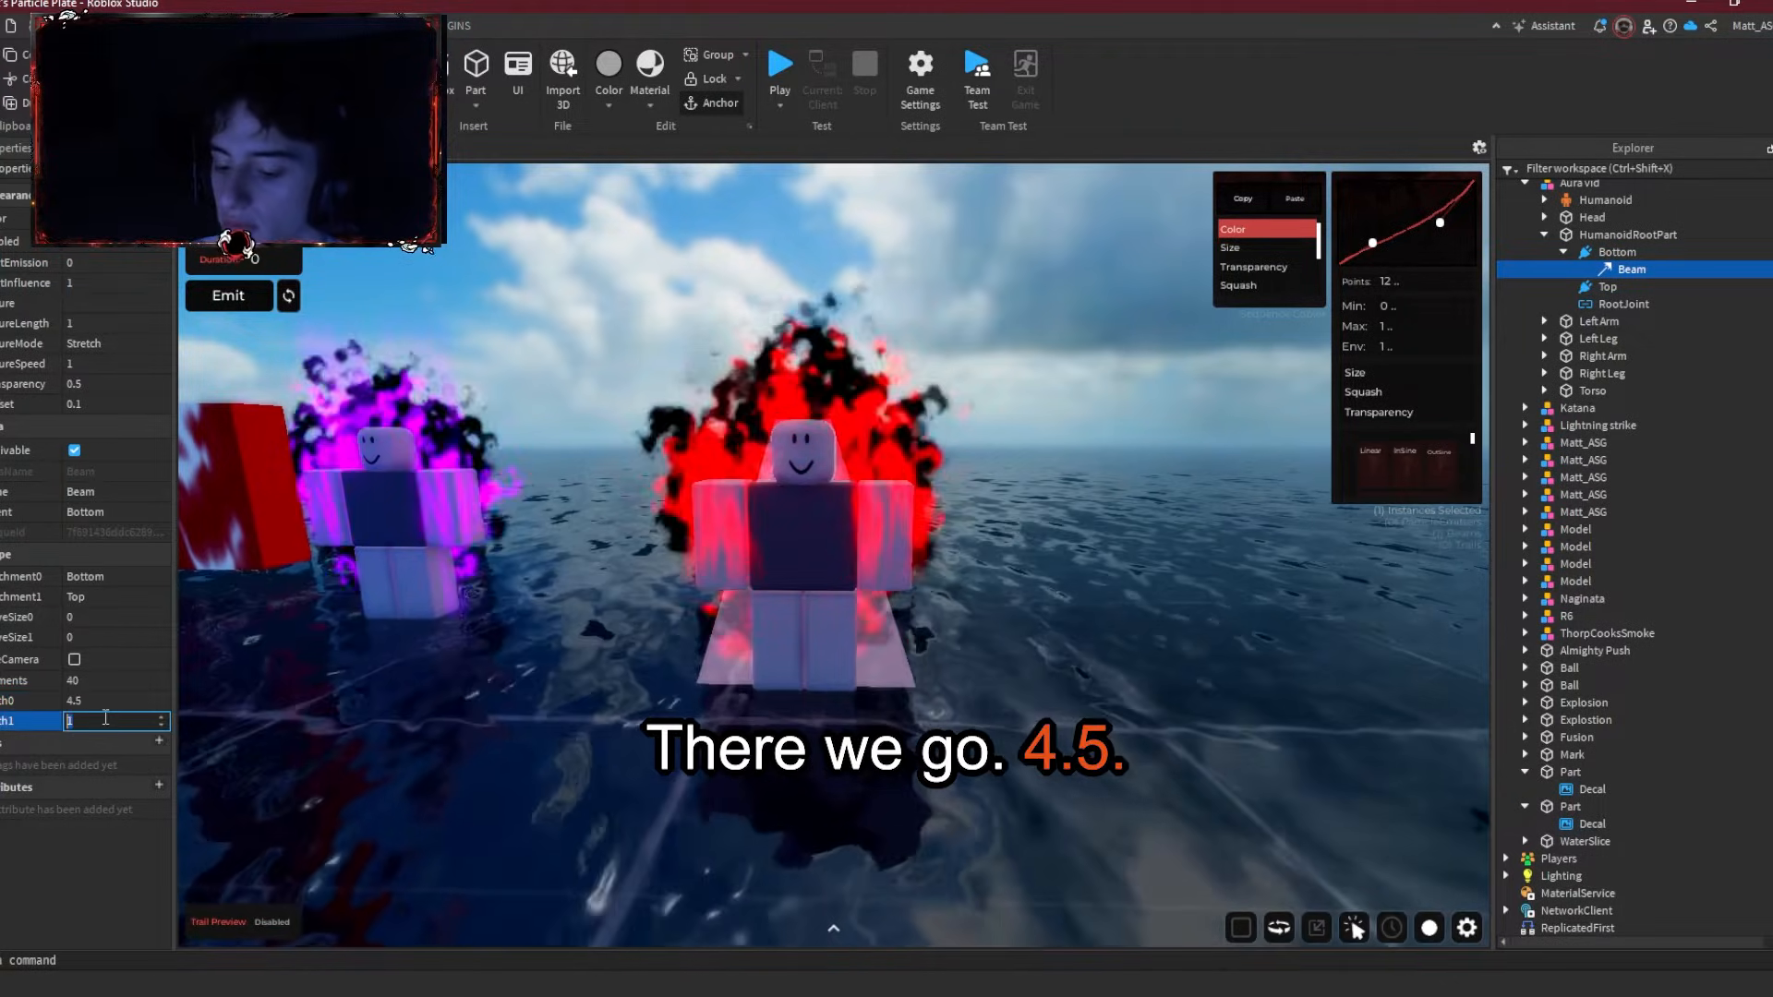
type("4.5")
key("Return")
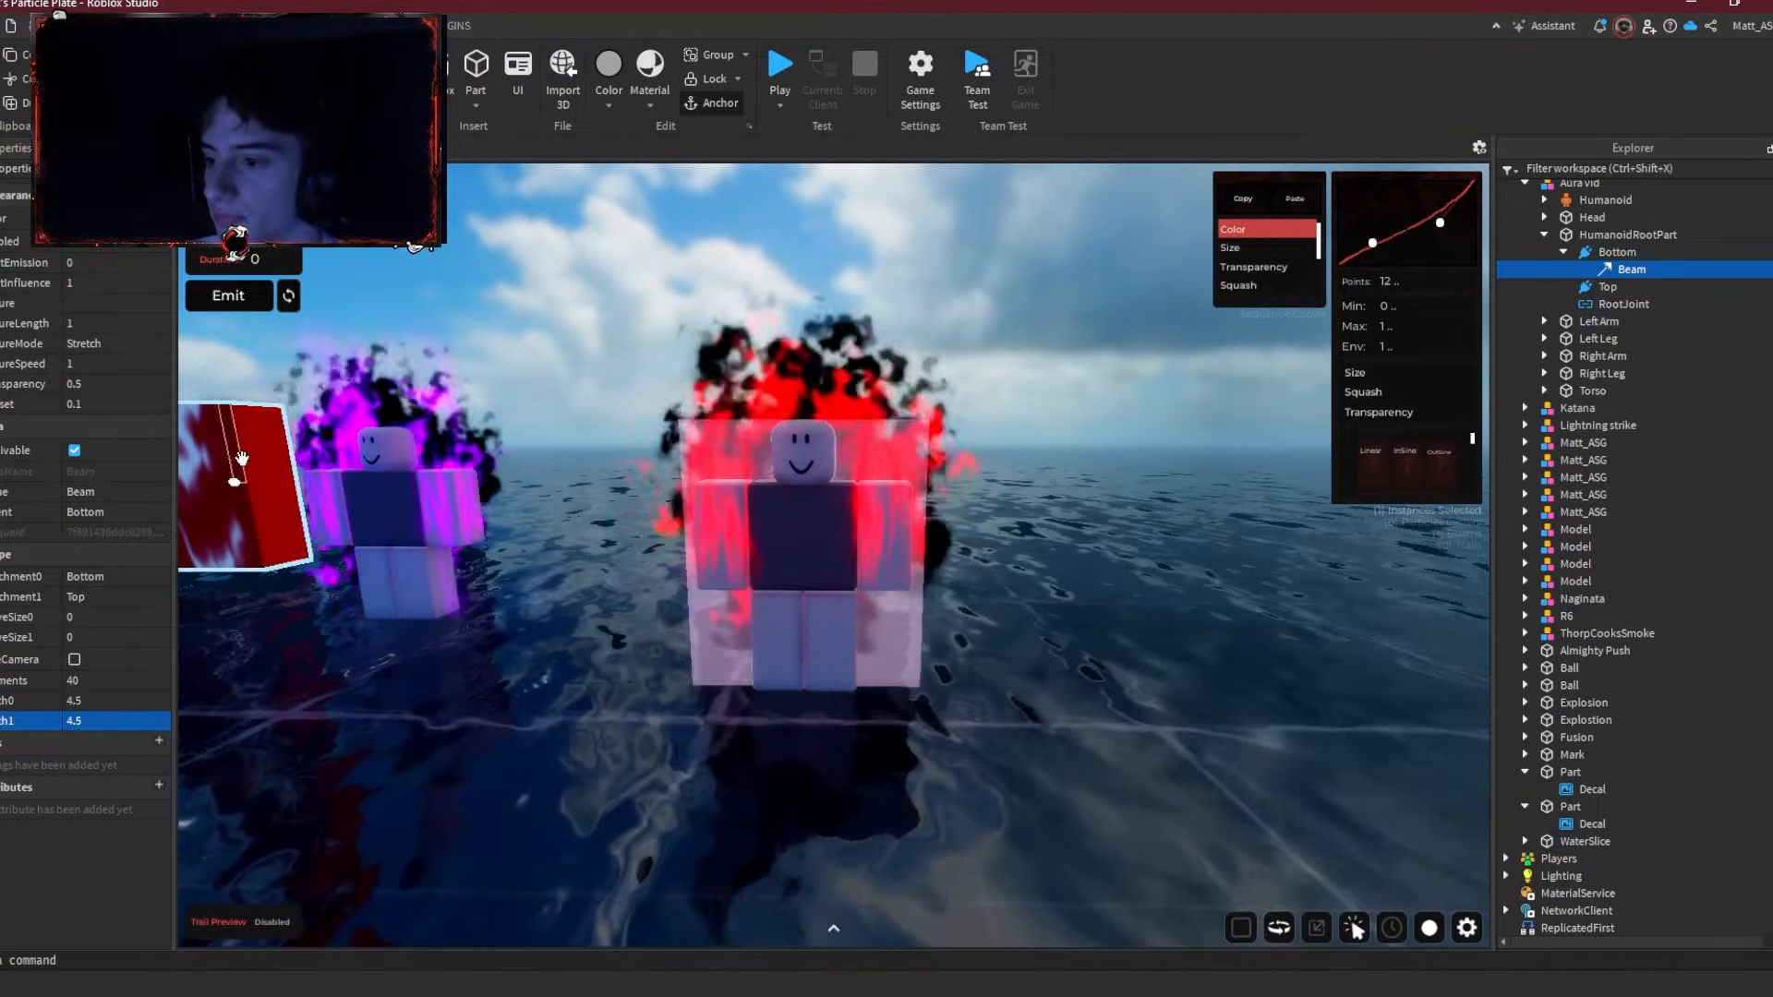
Step: Raise the Top attachment about 0.99 studs so the body beam extends above the head
right_click_drag(785, 533, 751, 546)
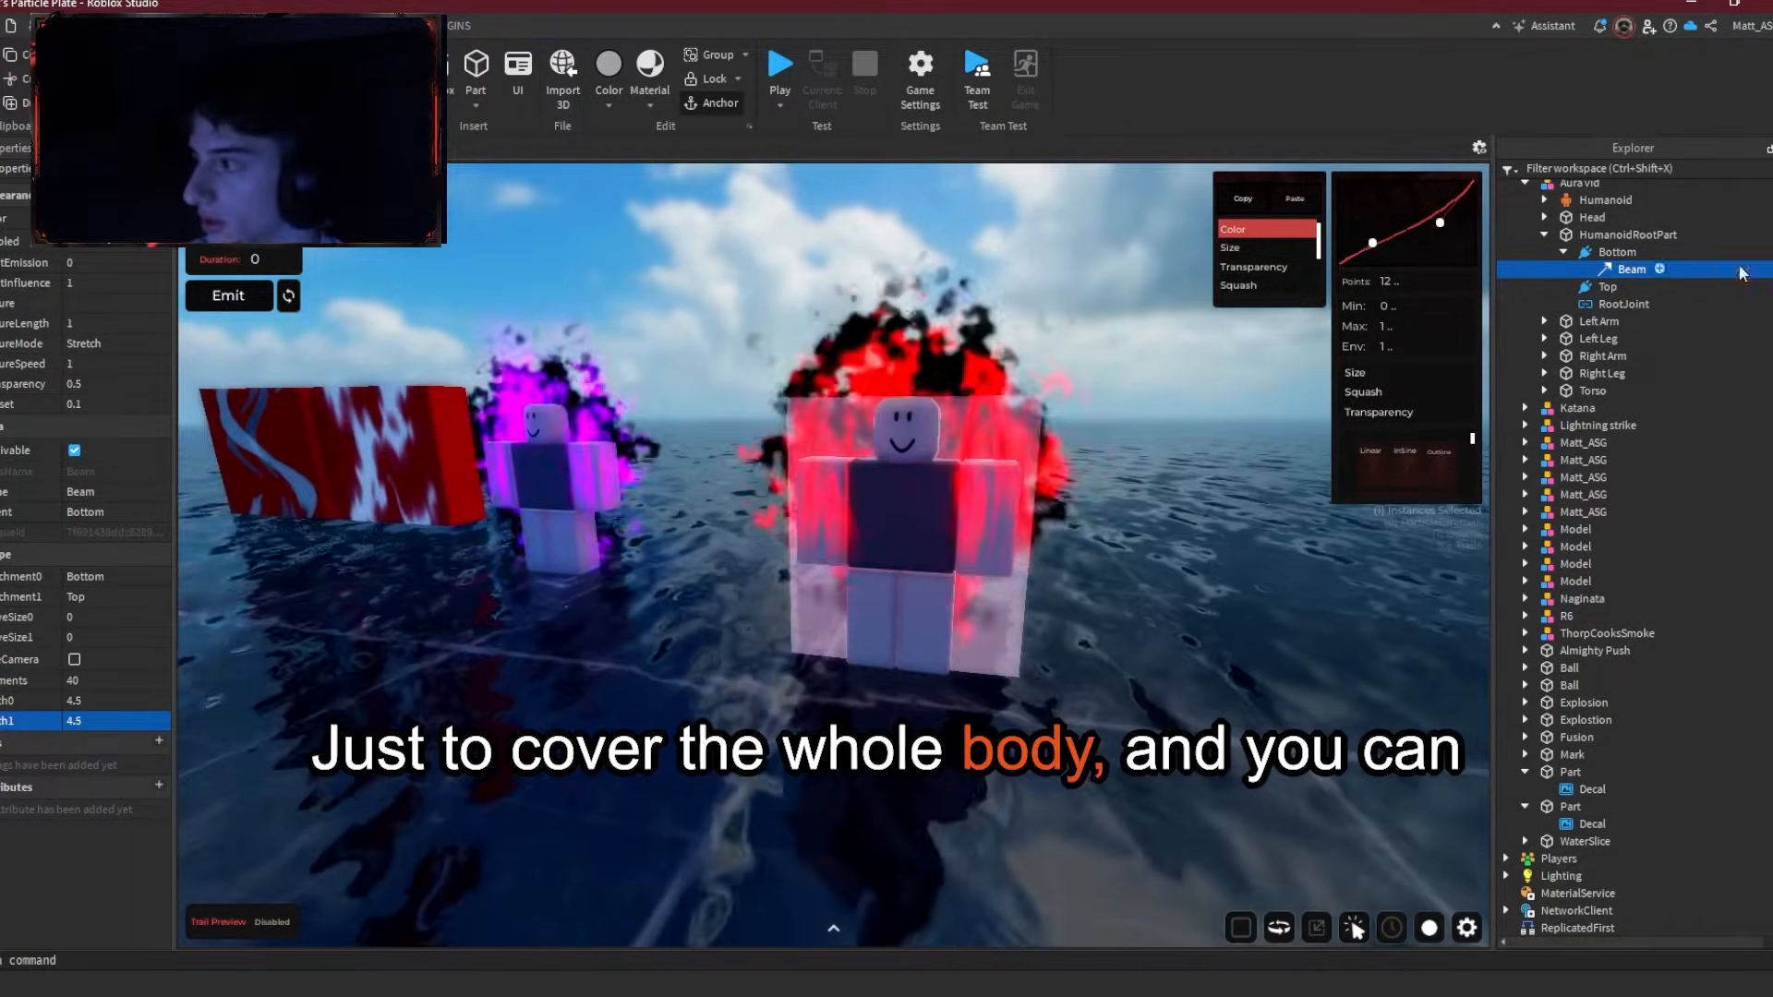
left_click(1608, 287)
left_click_drag(911, 314, 914, 255)
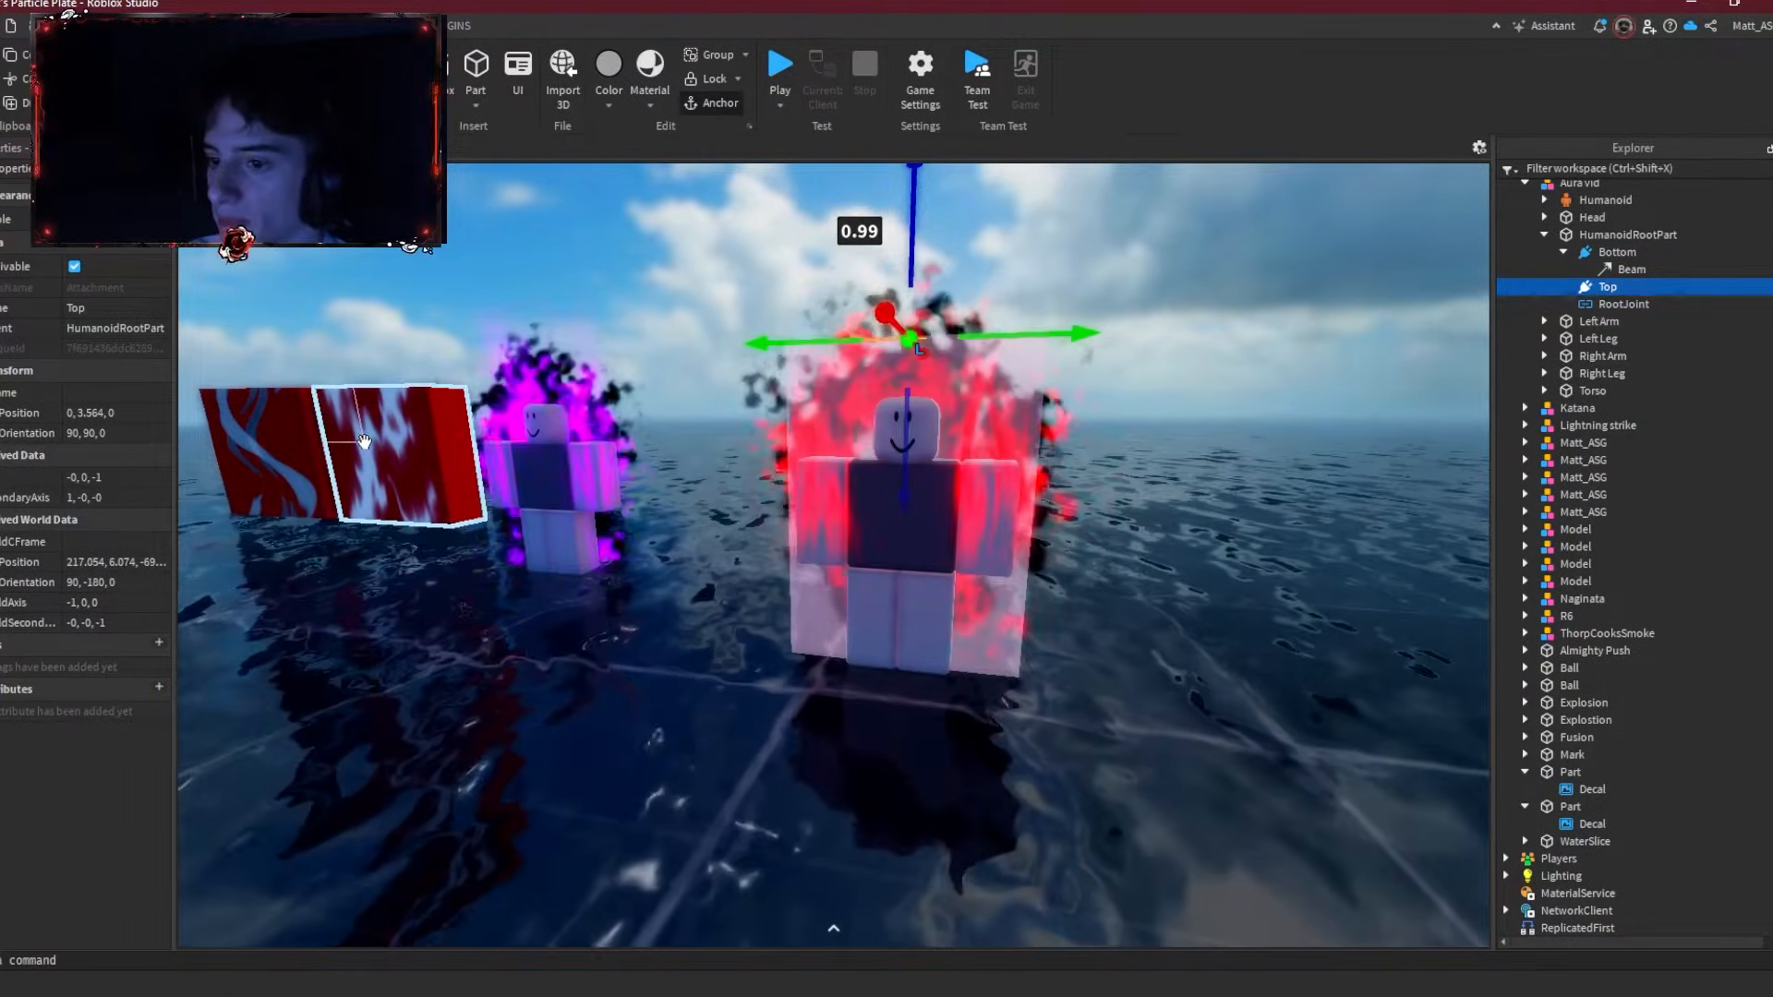
Step: Copy the decal texture from the red part nearest the purple character and apply it to the HumanoidRootPart's beam
left_click(363, 442)
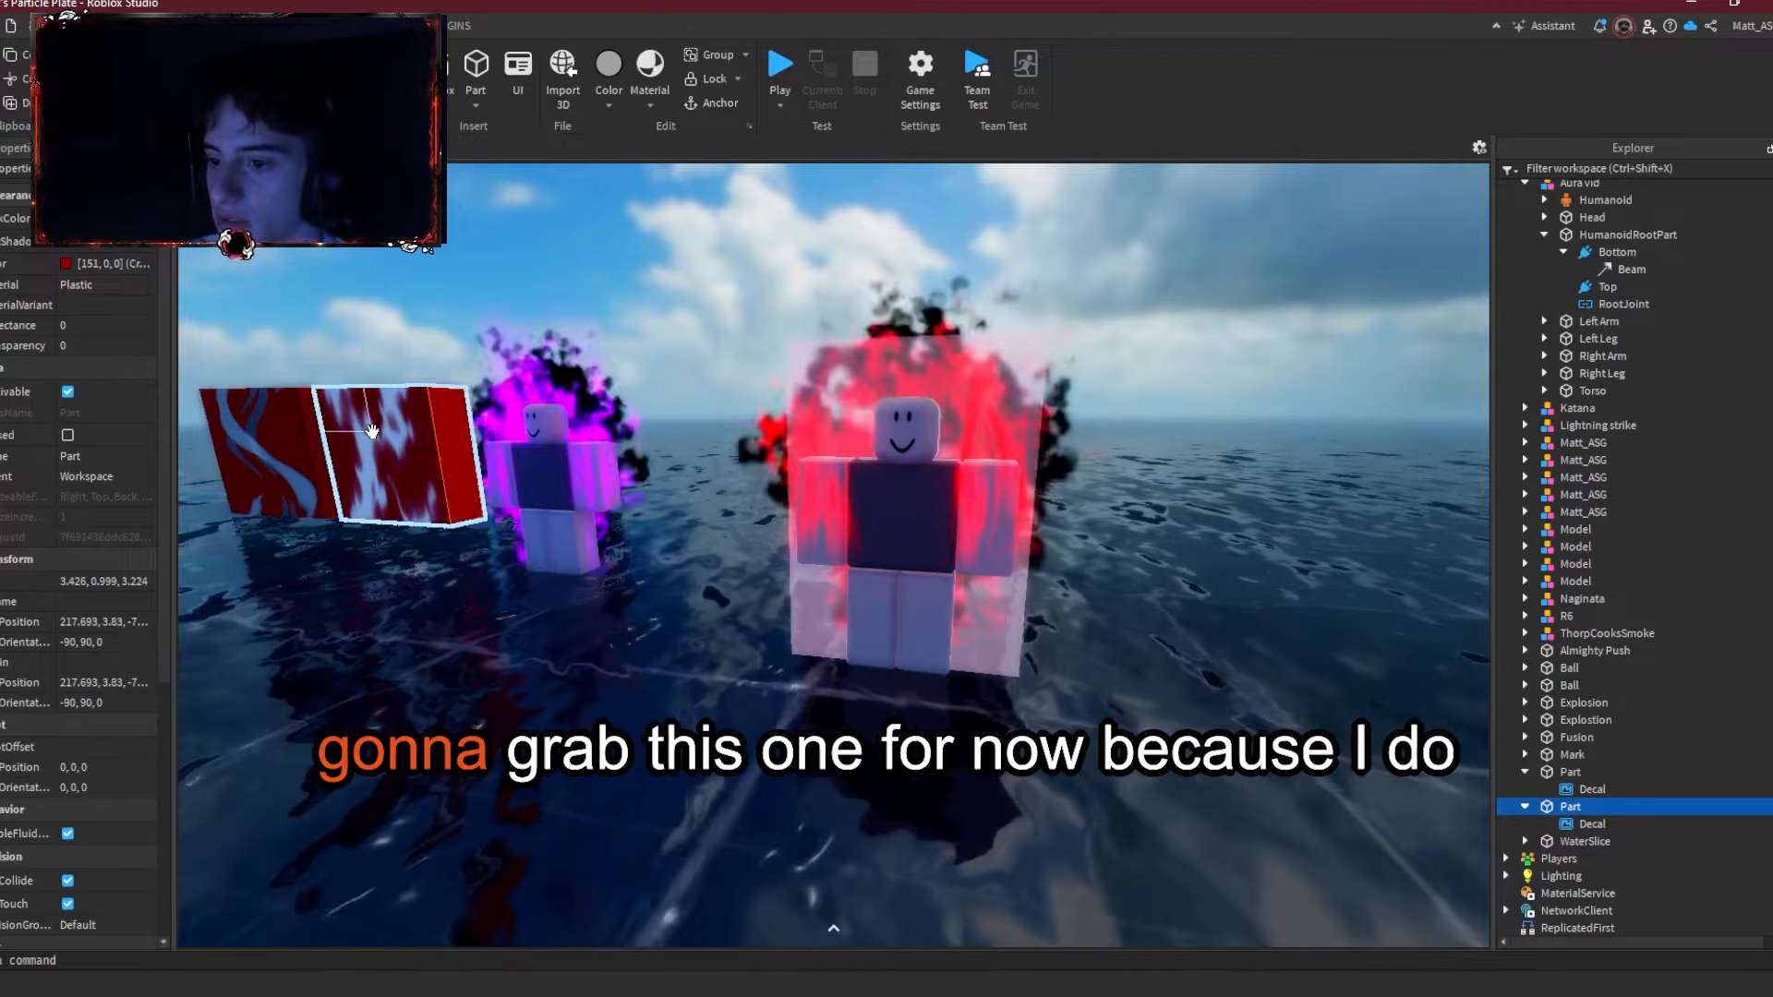
left_click(371, 432)
left_click(114, 240)
left_click(1624, 271)
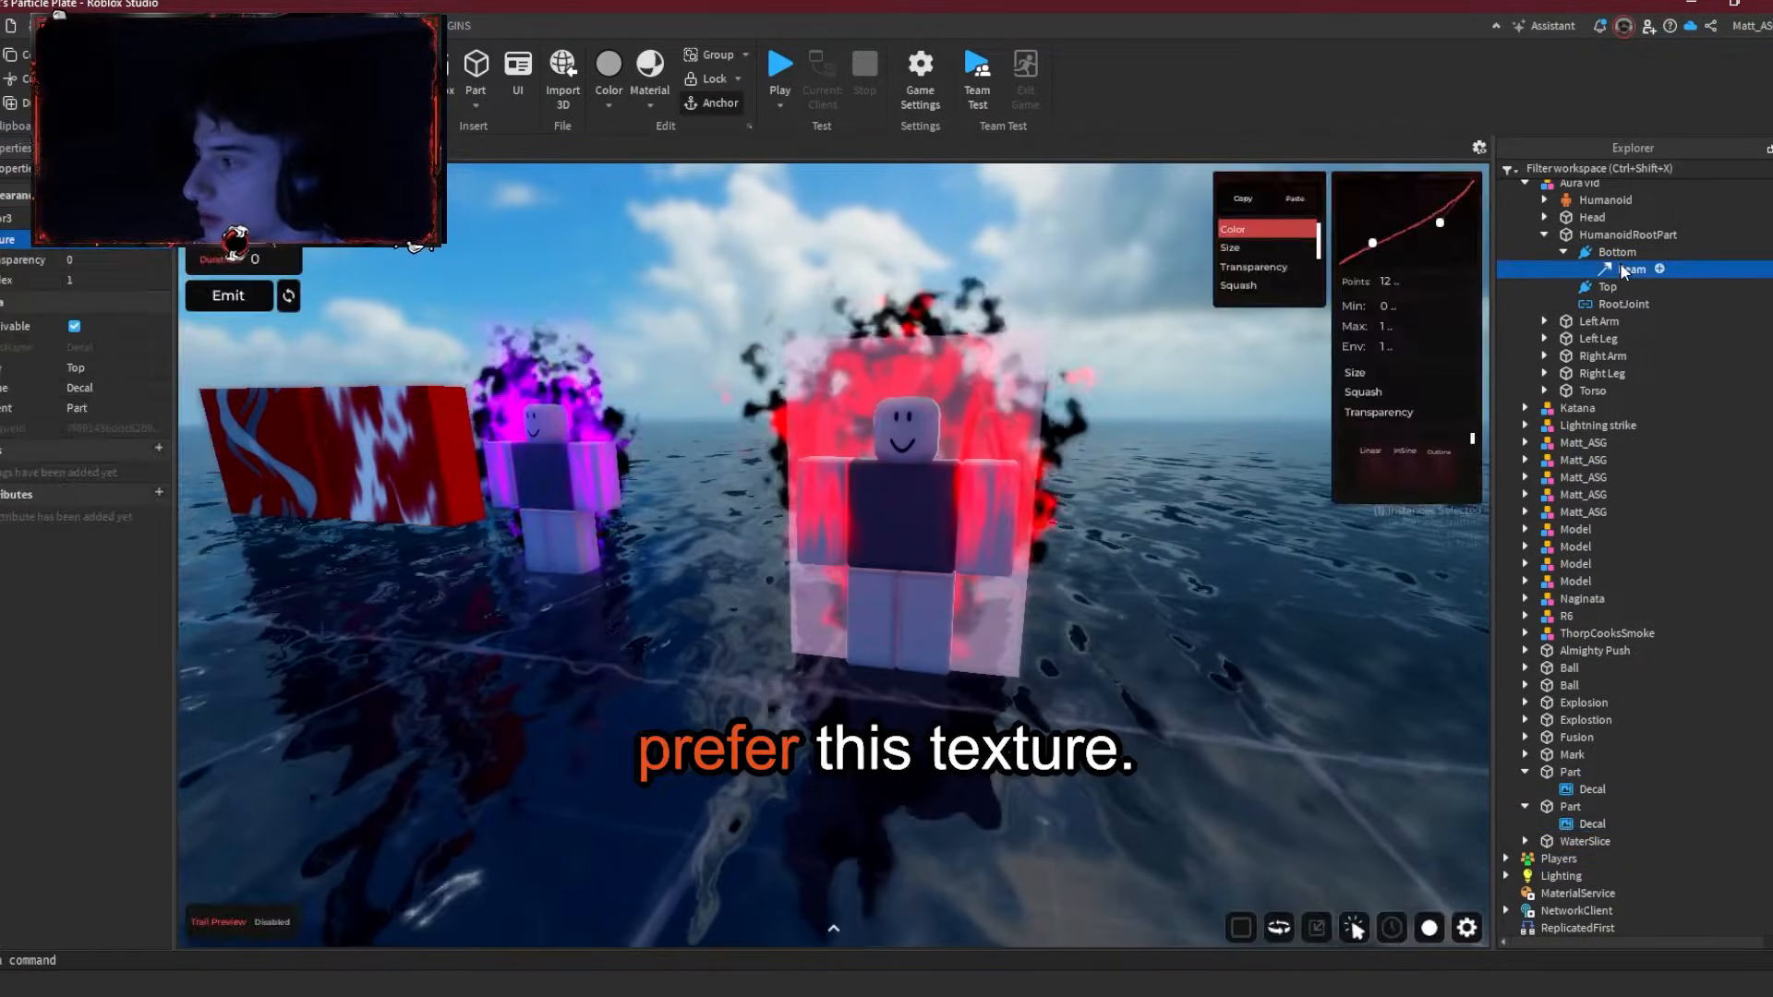
left_click(115, 303)
key("ctrl+v")
key("Return")
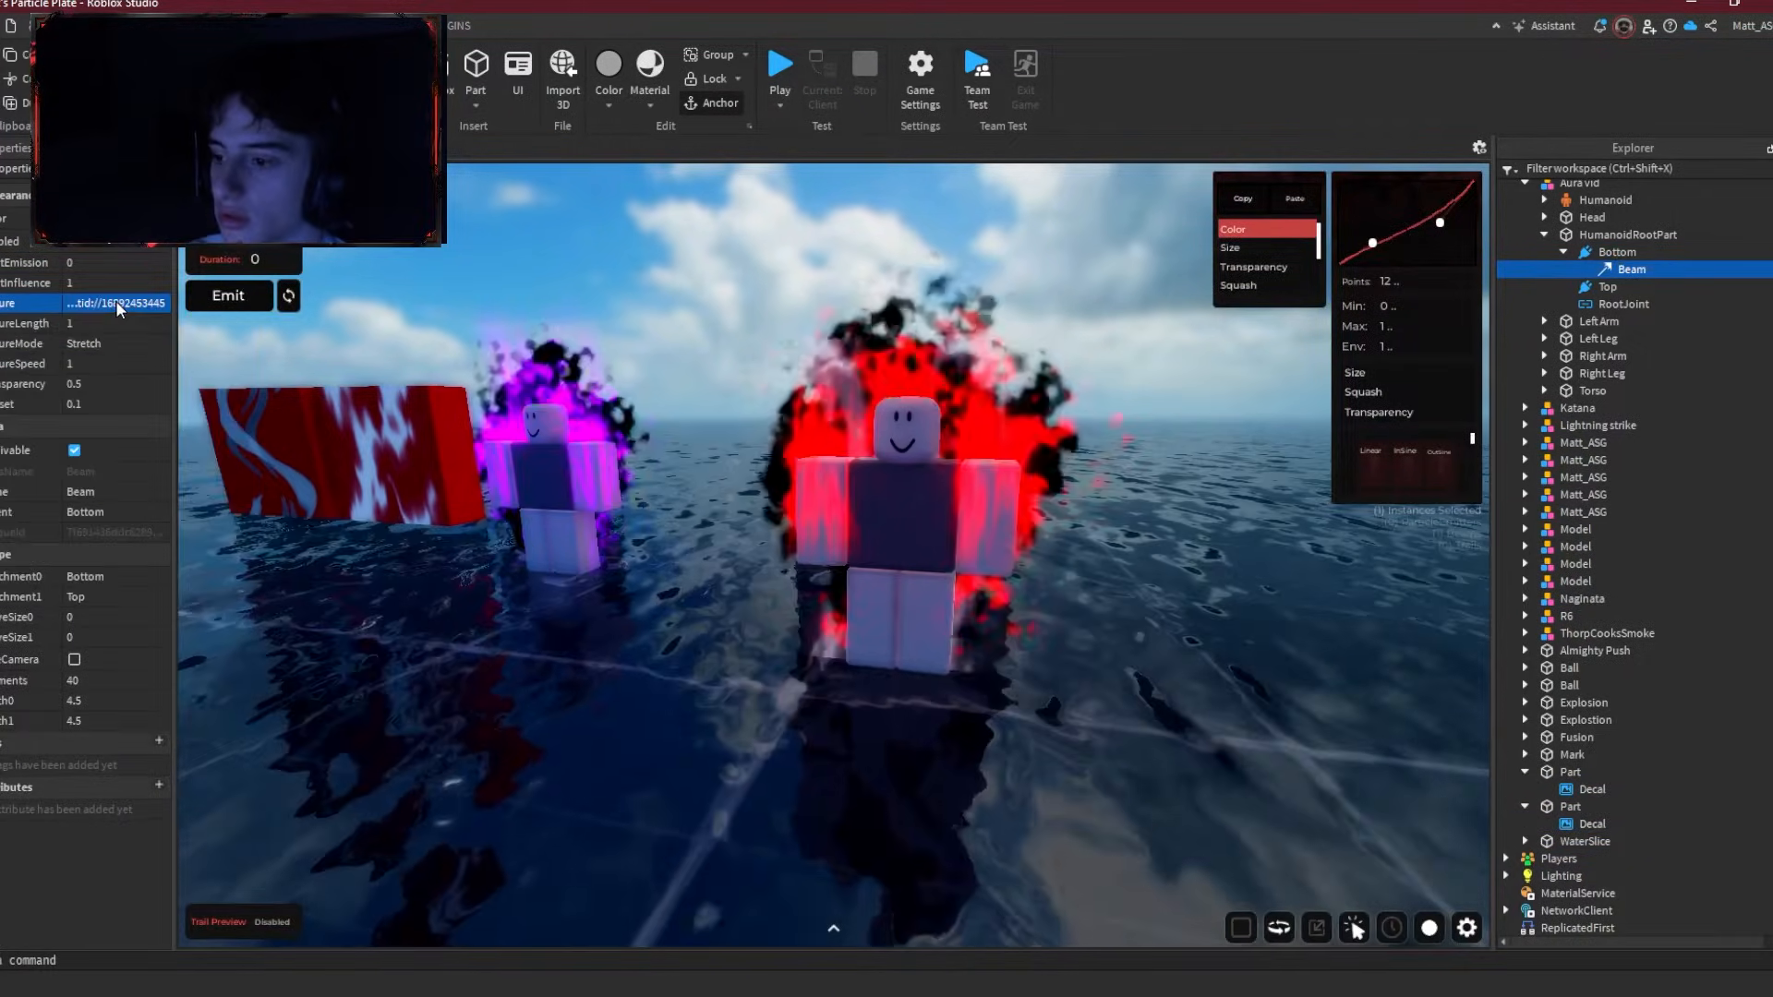
Step: Shape the body beam's transparency curve with a midpoint at time 0.5 and value 0, and both ends at 1
right_click_drag(682, 457, 690, 459)
key("w")
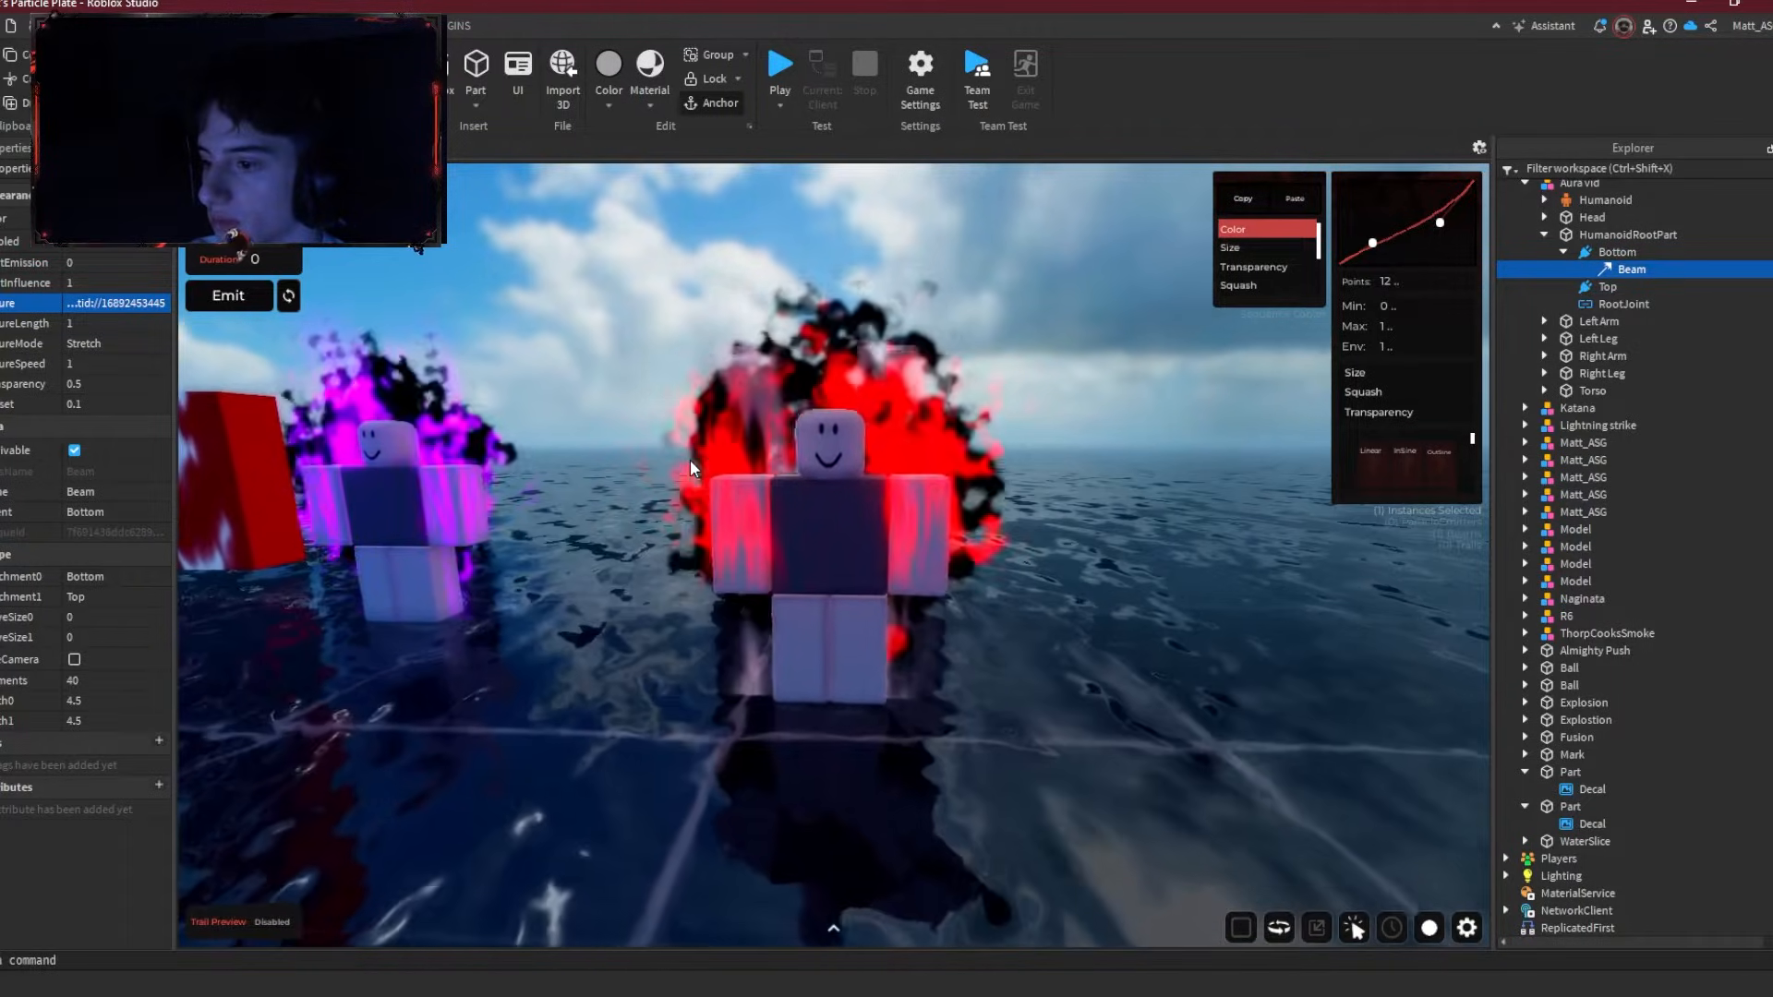
left_click(129, 383)
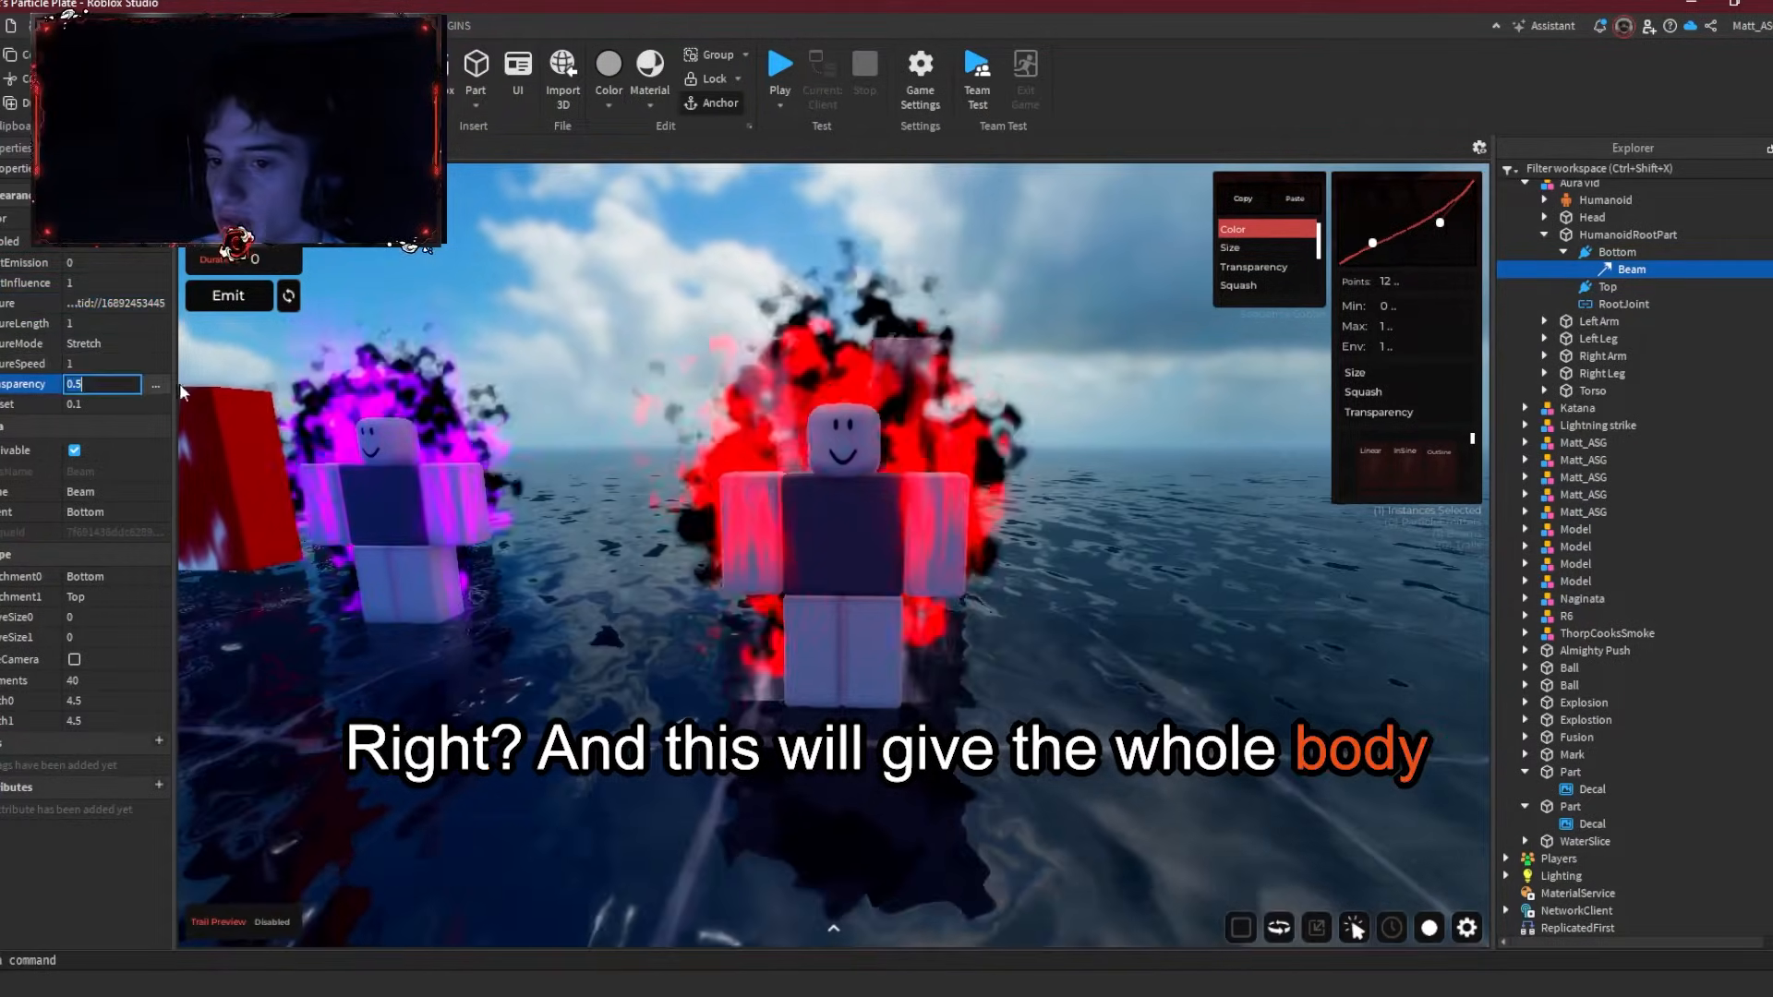
left_click(156, 385)
left_click(878, 899)
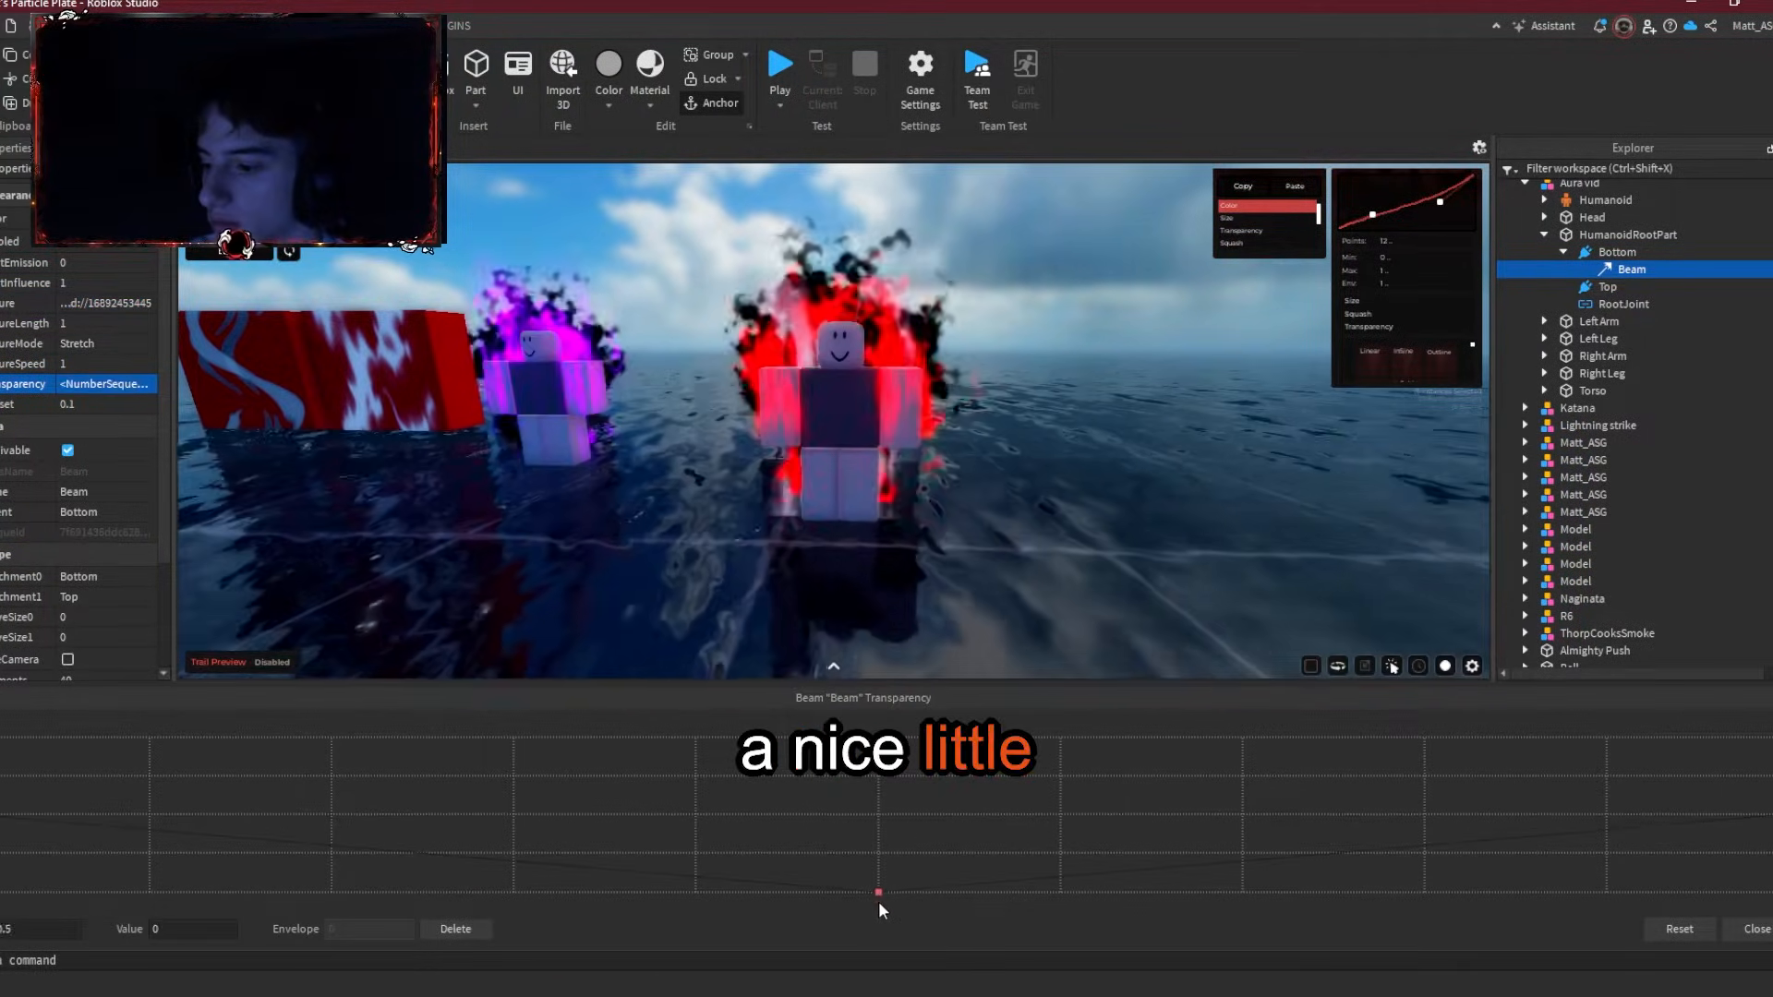
left_click_drag(0, 815, 0, 738)
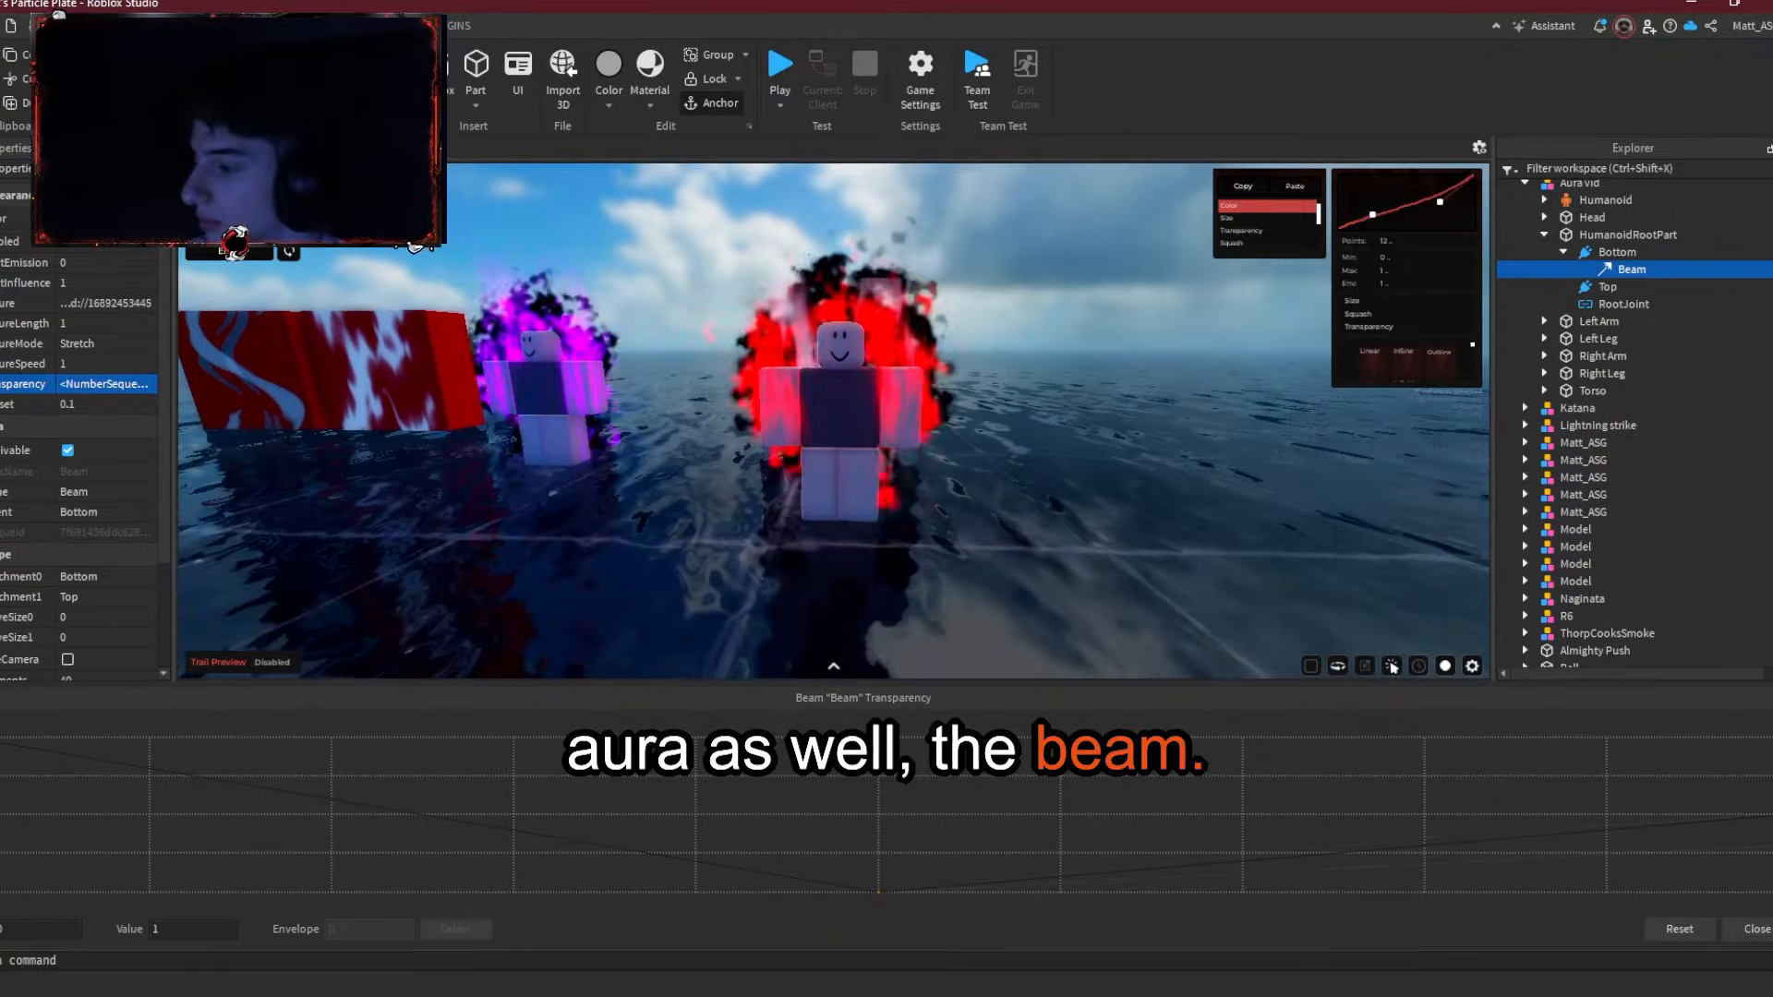
left_click_drag(1772, 816, 1772, 738)
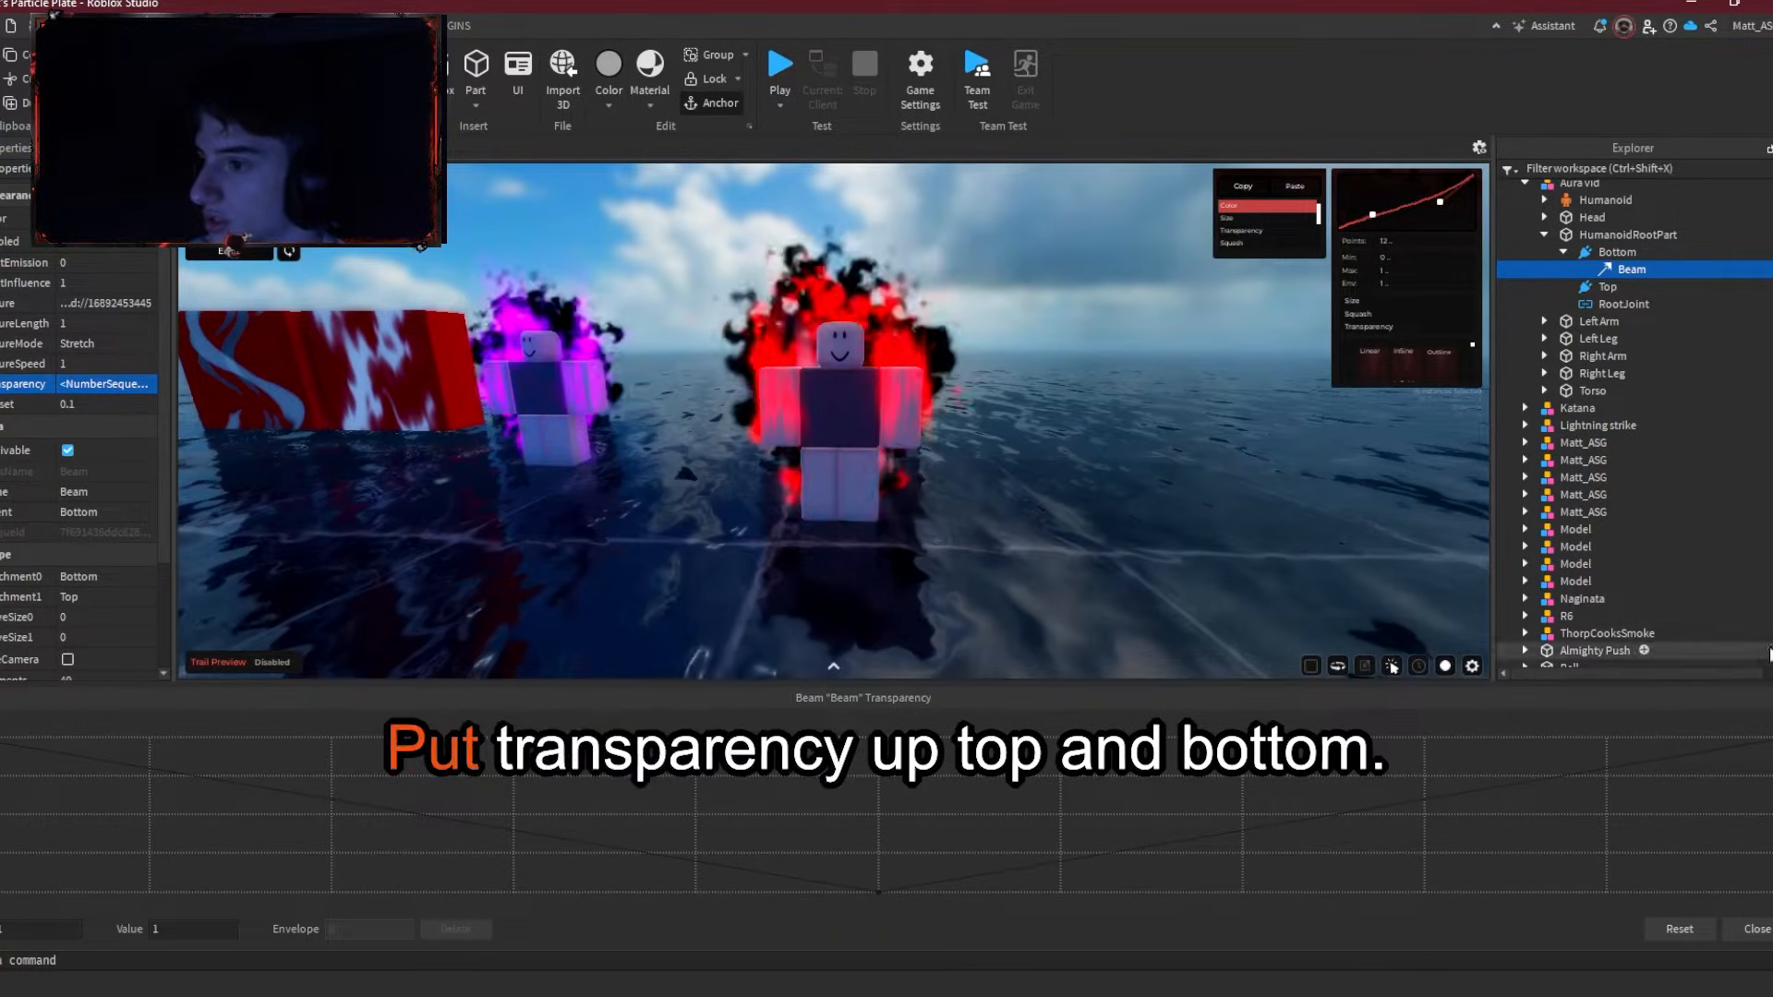
left_click(1754, 928)
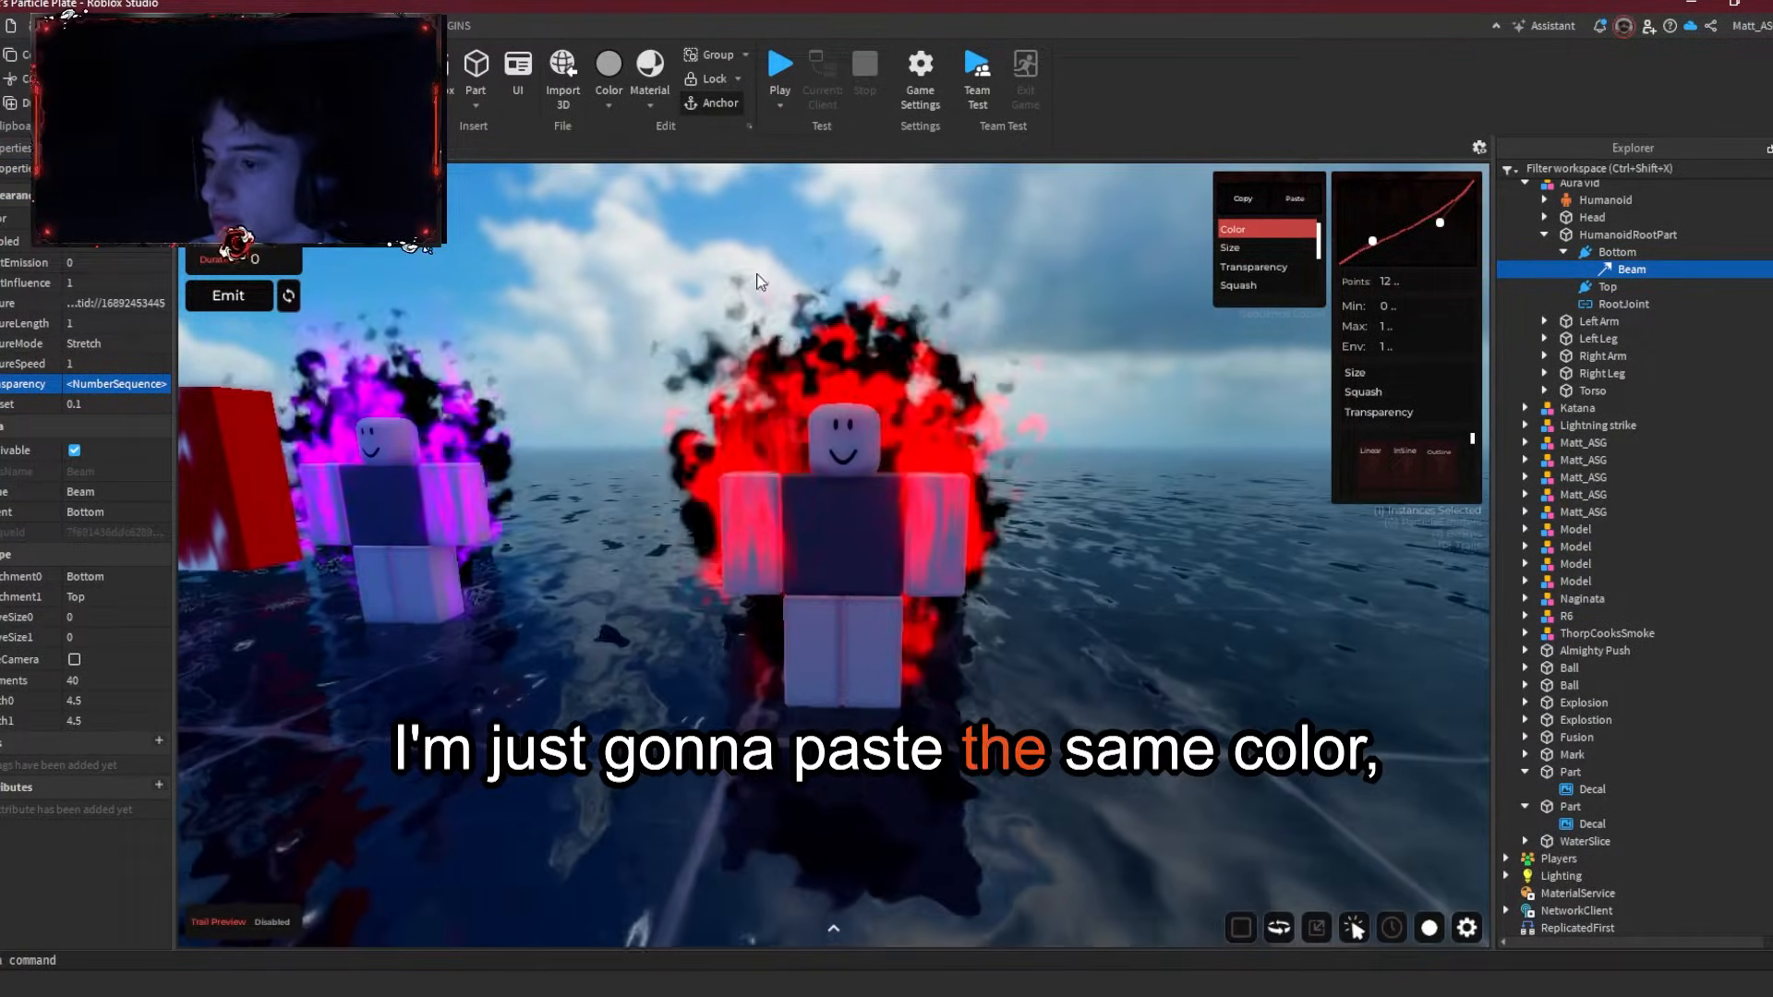
Step: Set the body beam's light emission to 0.8 and its light influence to 0
left_click(96, 264)
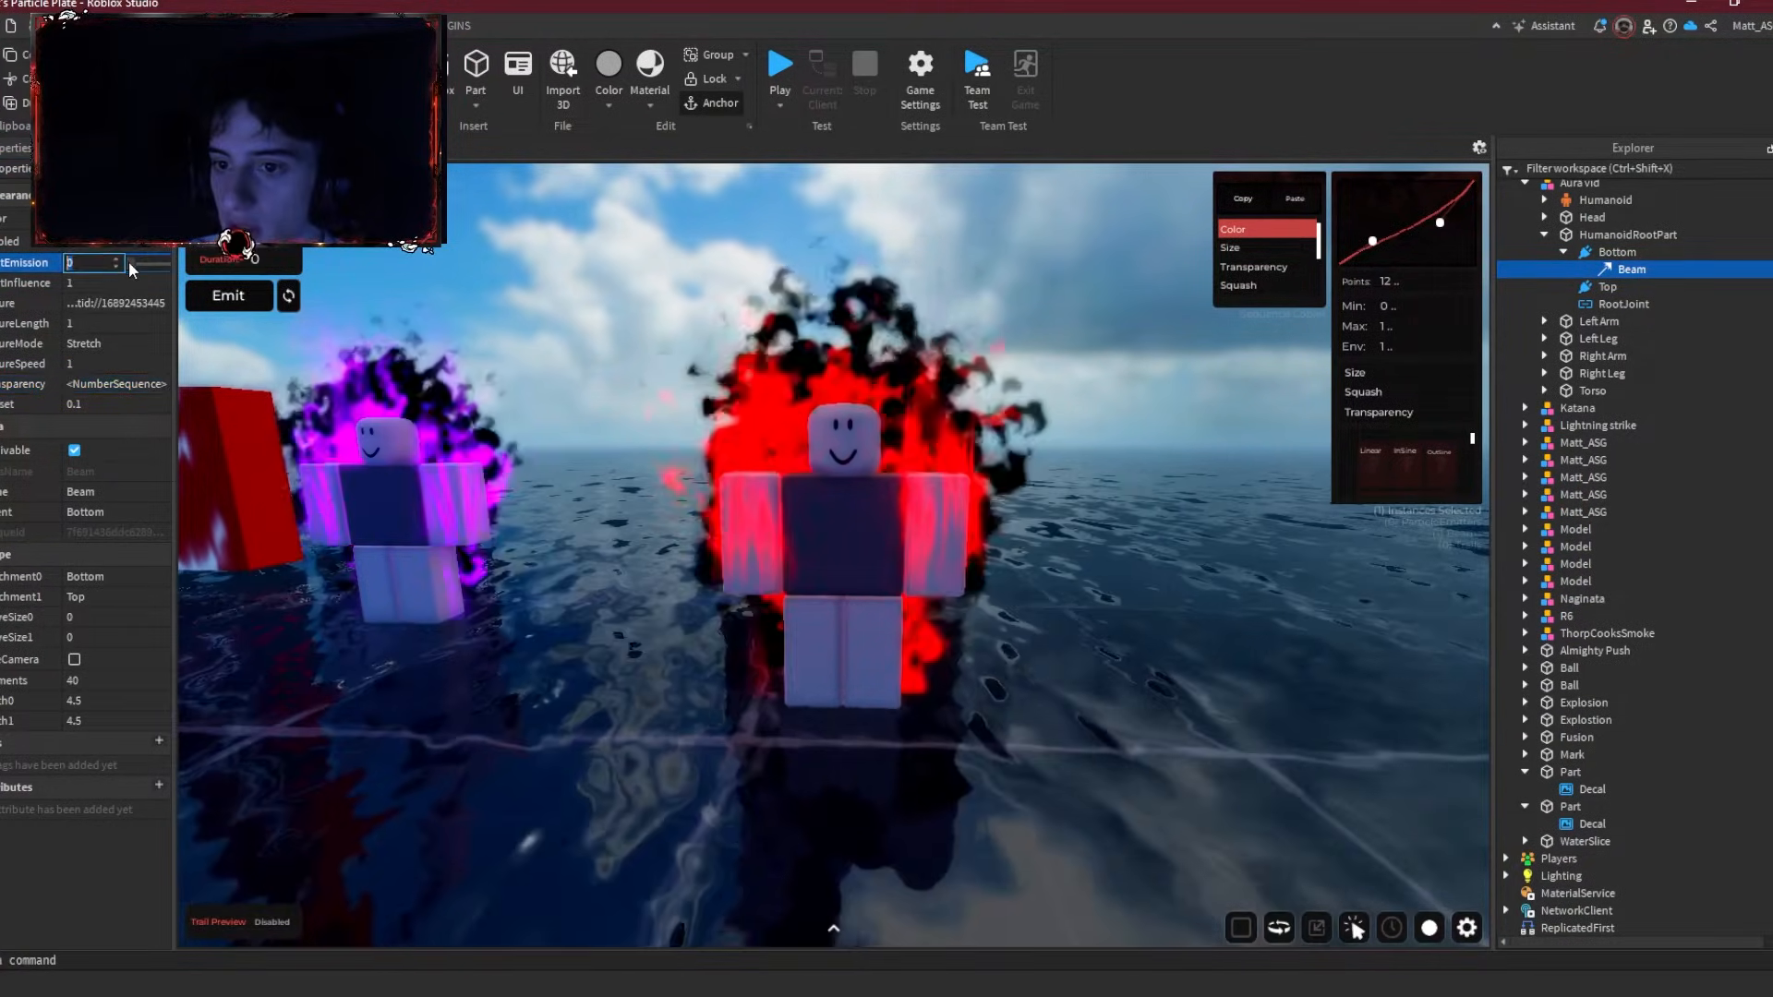
type("0.8")
key("Tab")
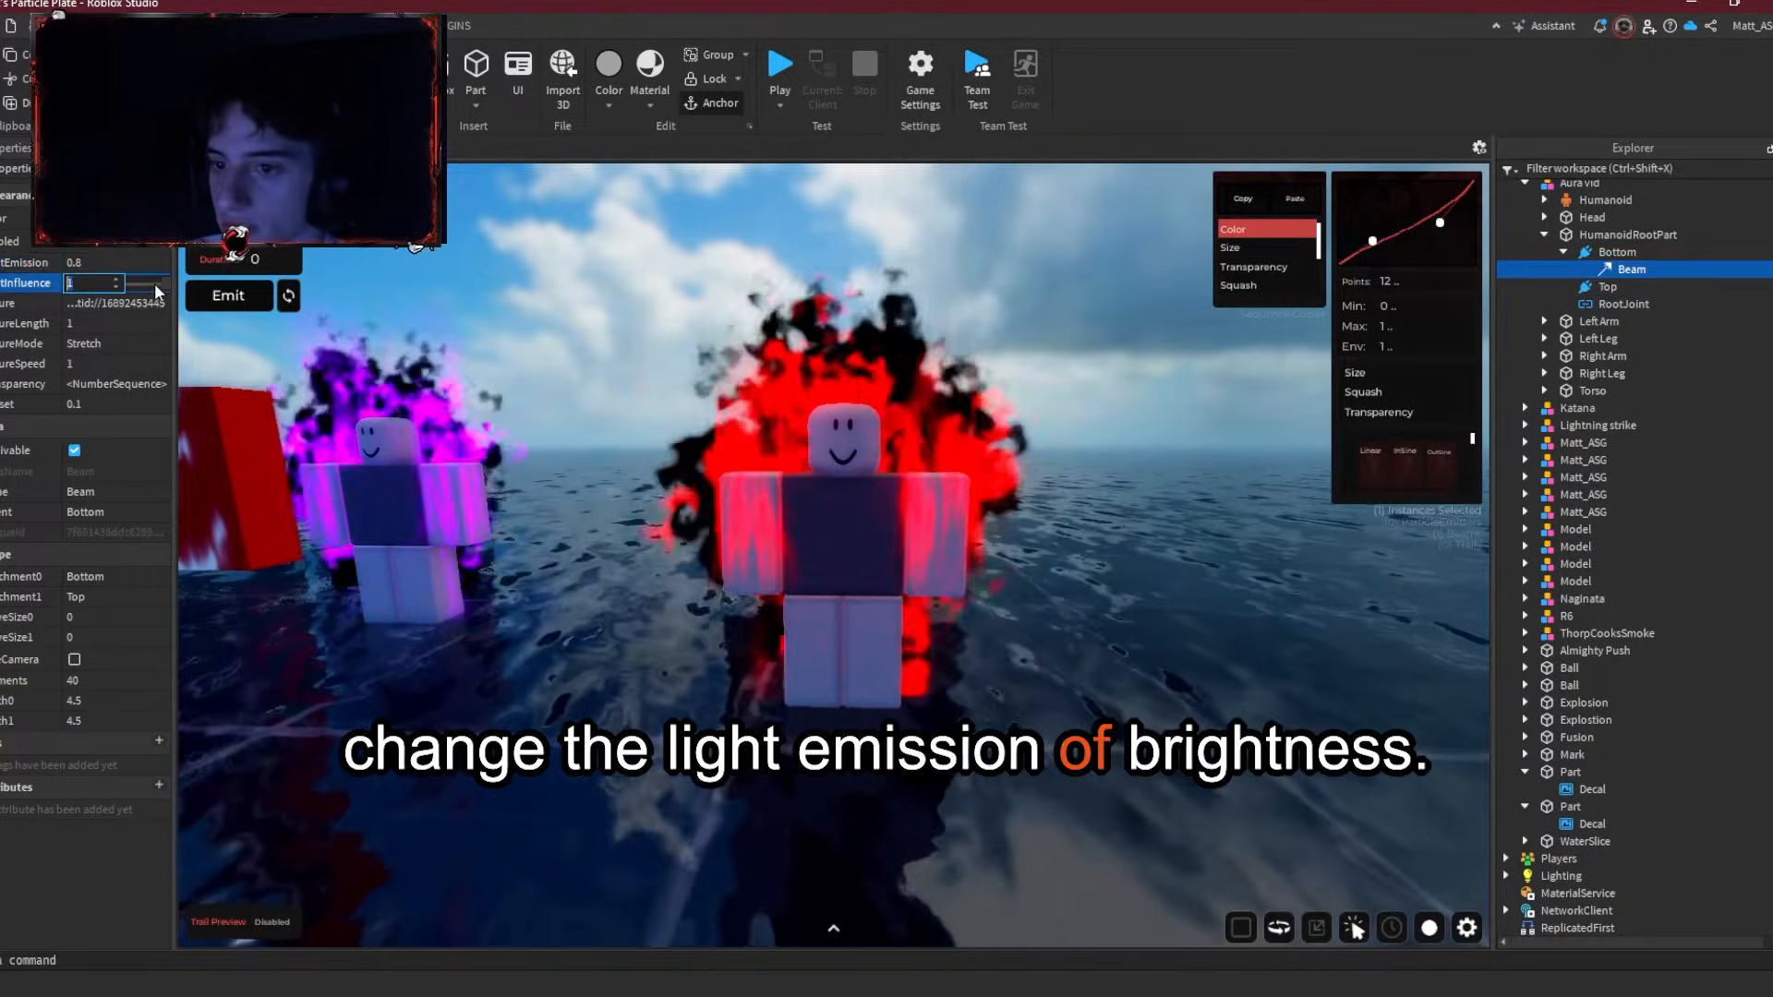
type("0")
key("Return")
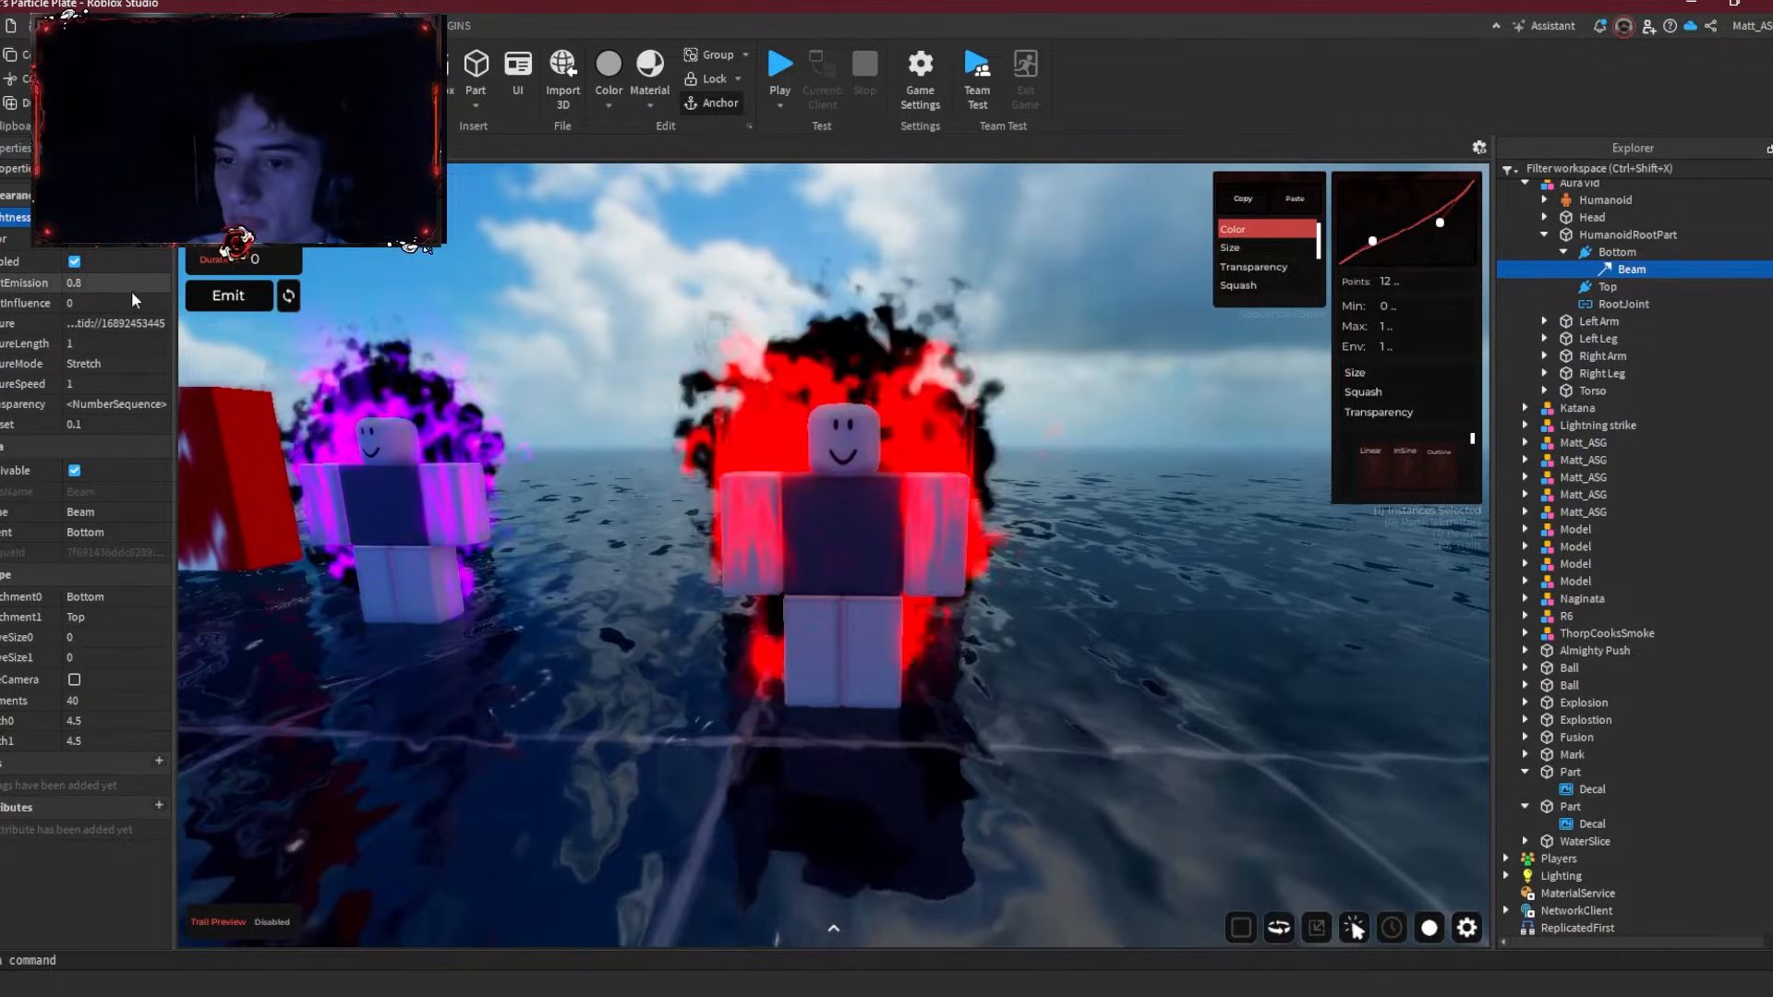
Step: Reduce the body beam's texture length to 0.375
left_click(115, 346)
left_click_drag(139, 345, 133, 349)
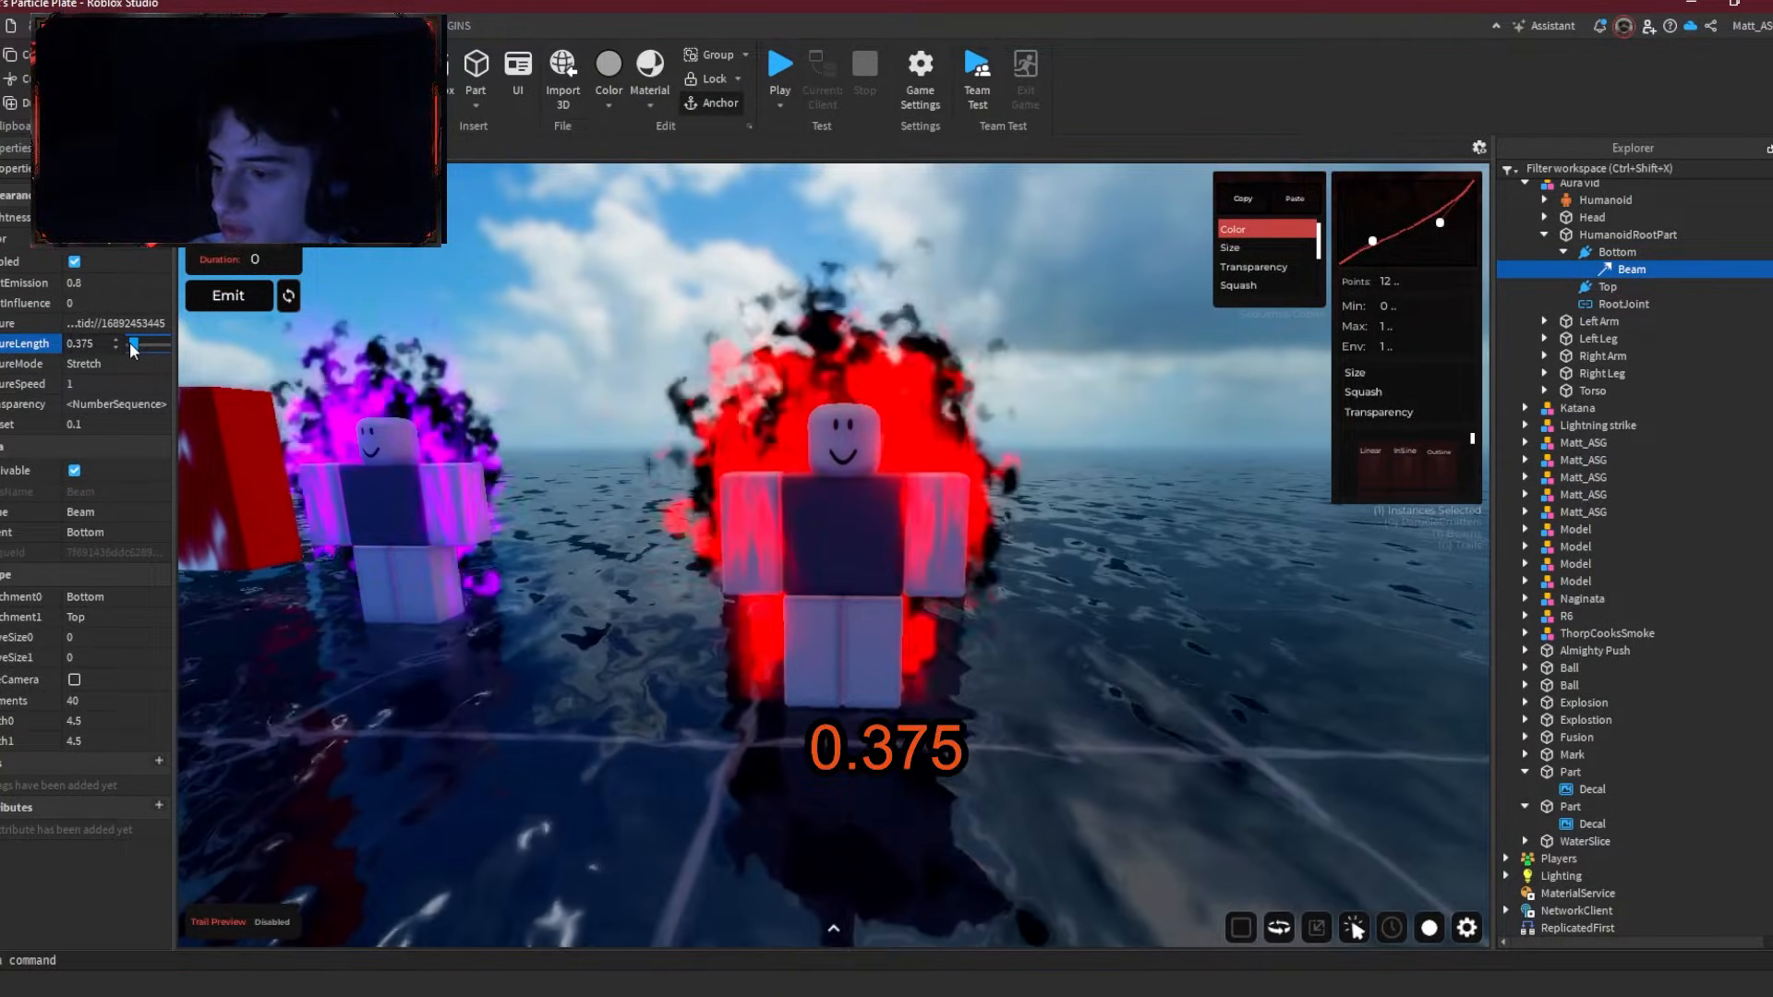
left_click(112, 382)
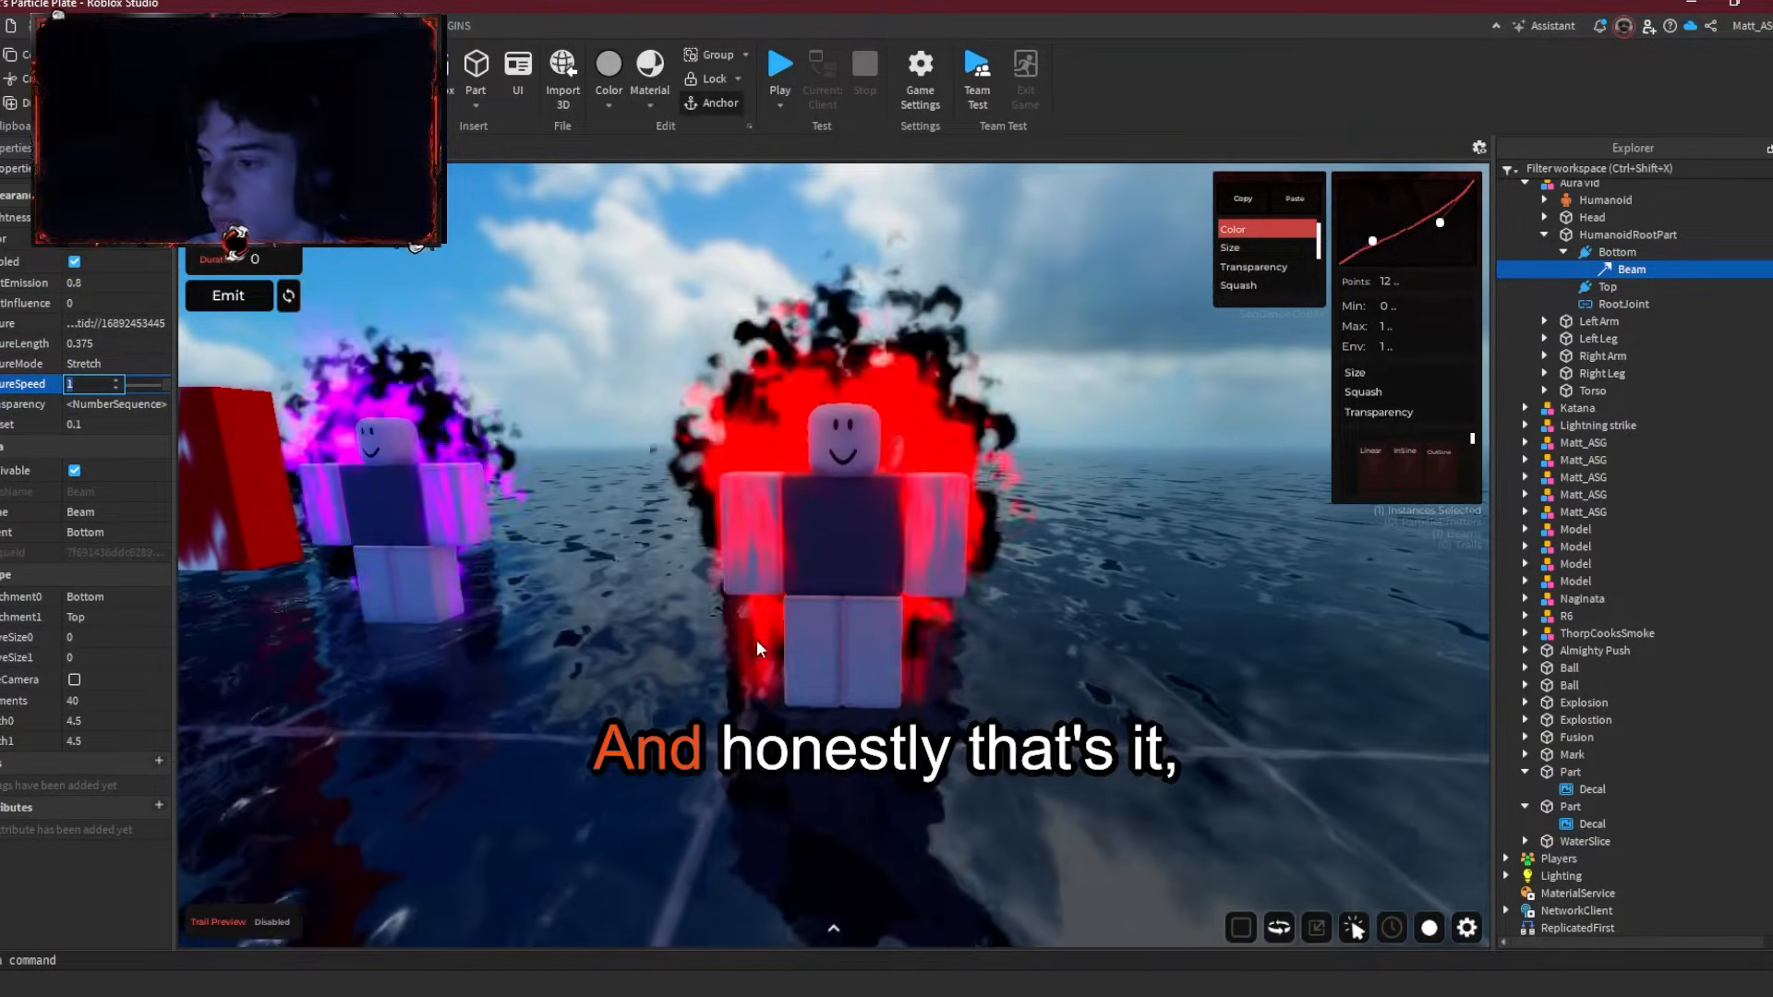
scroll(757, 648, "down", 5)
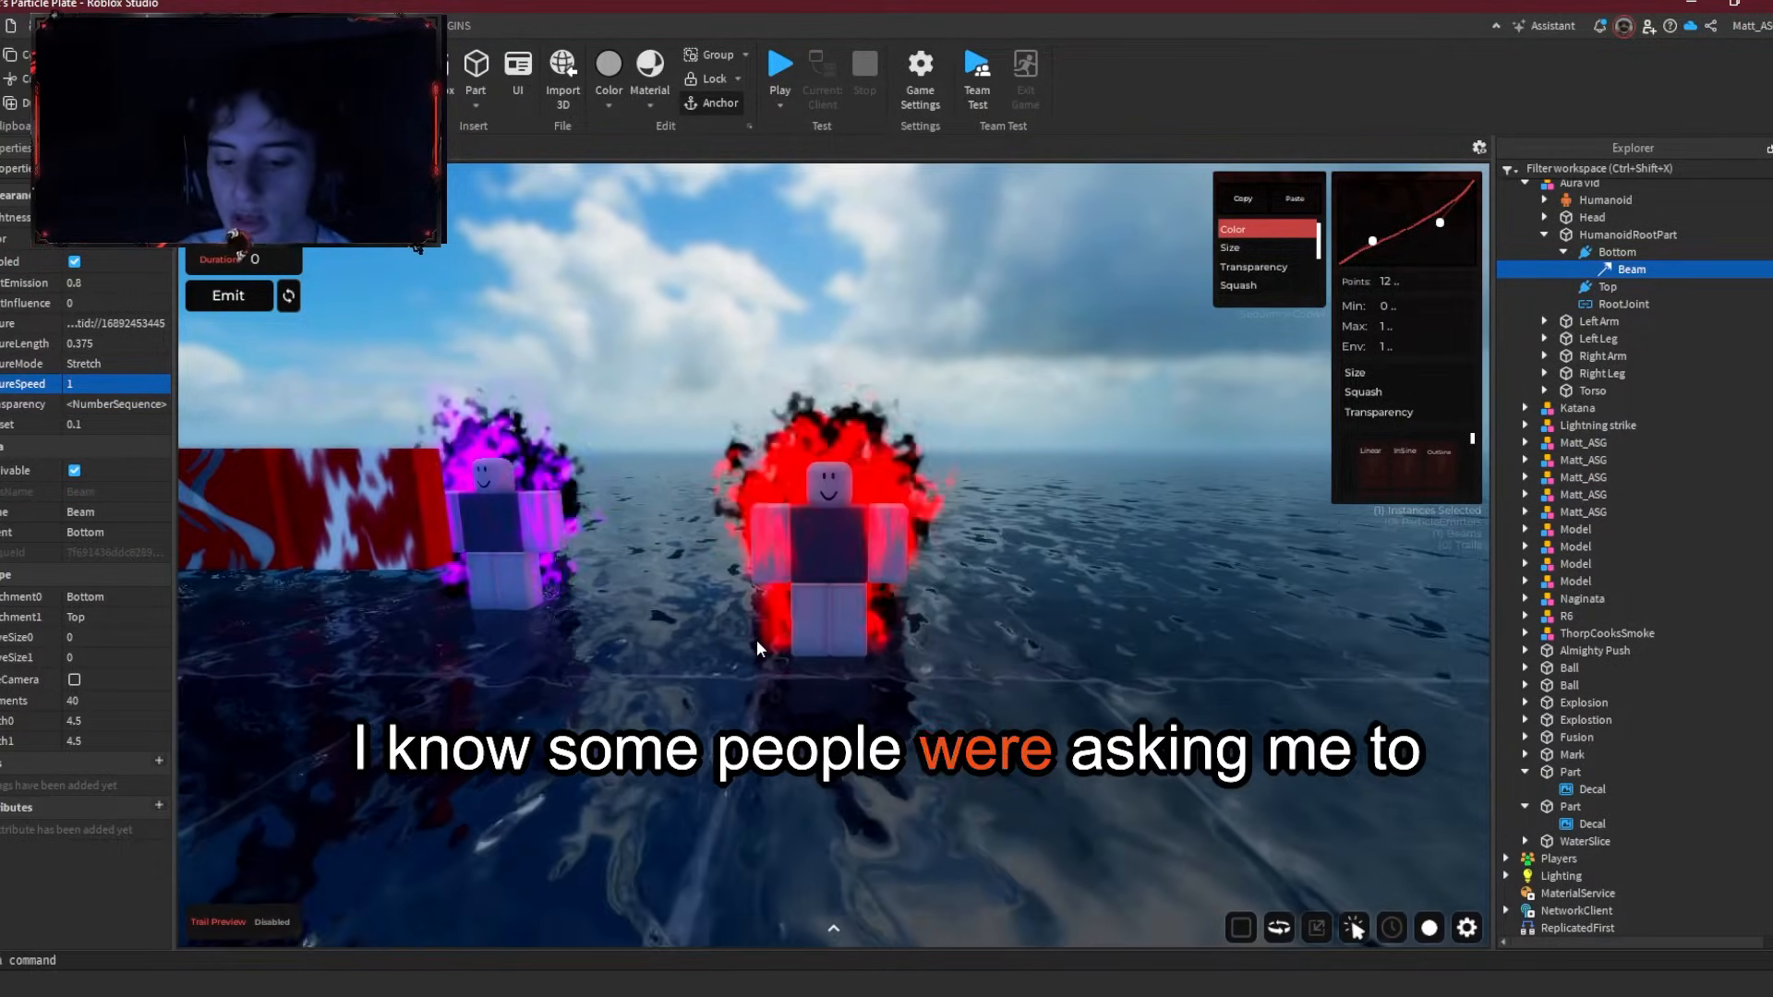
scroll(883, 606, "up", 3)
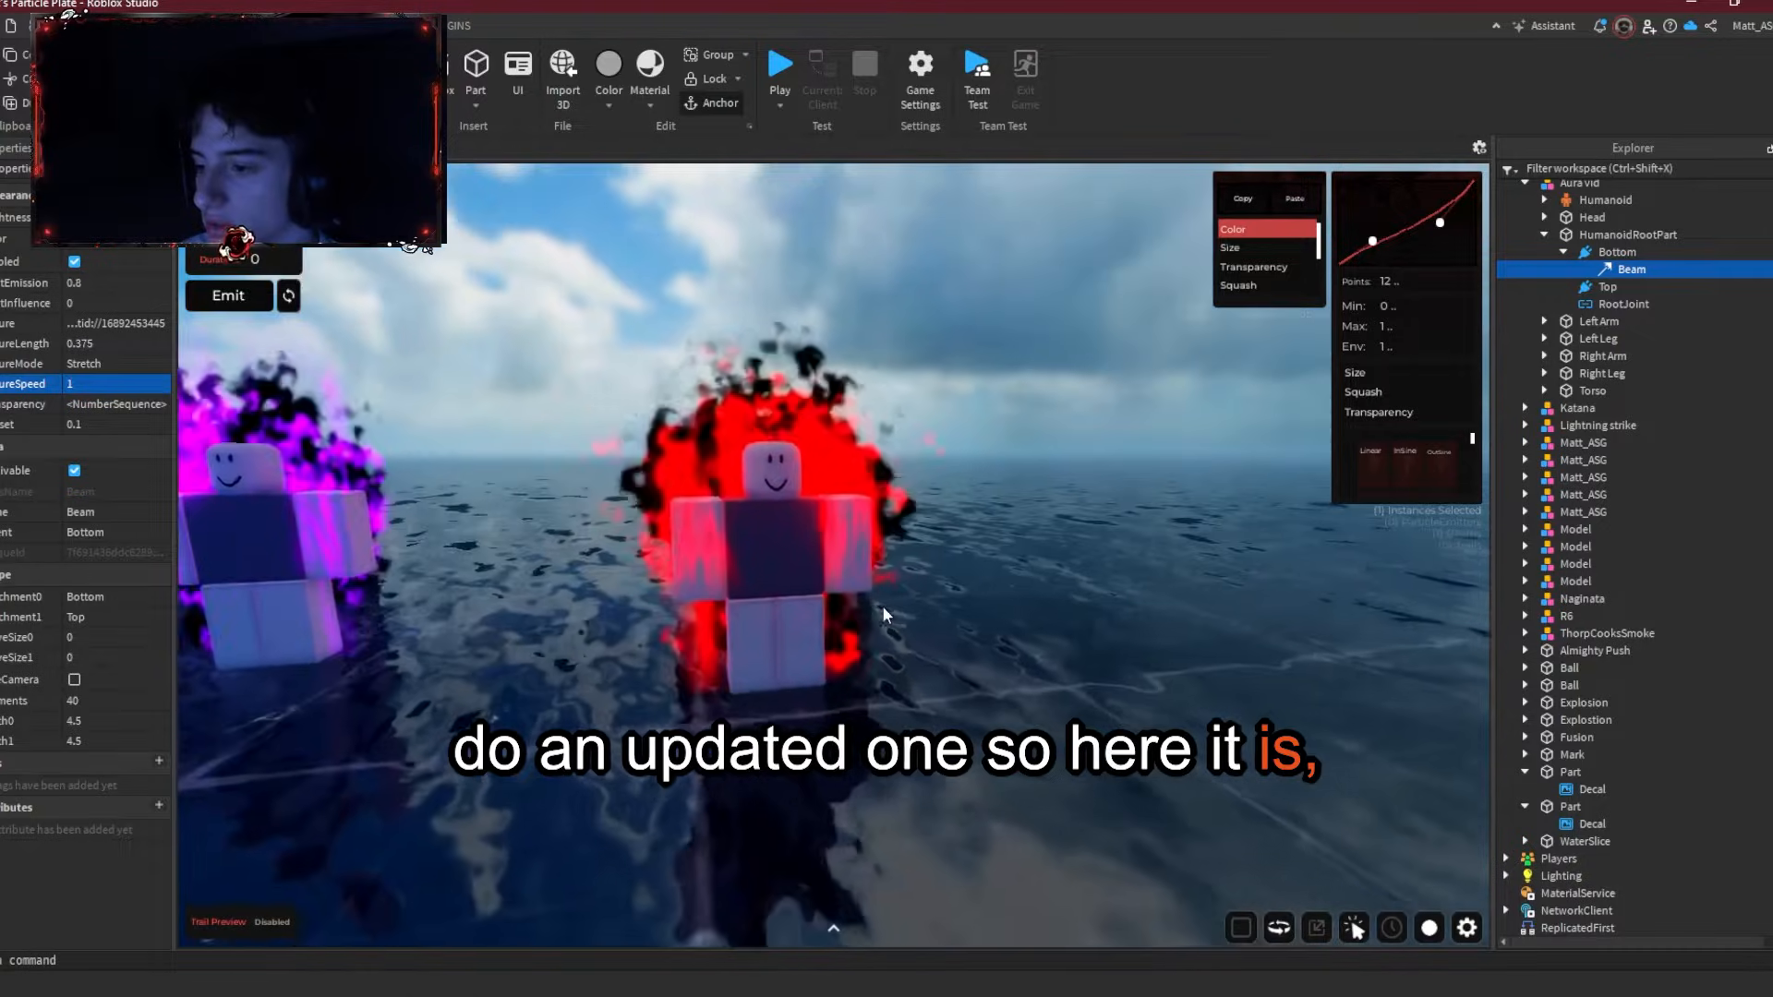
key("a")
right_click_drag(883, 605, 883, 614)
key("d")
key("s")
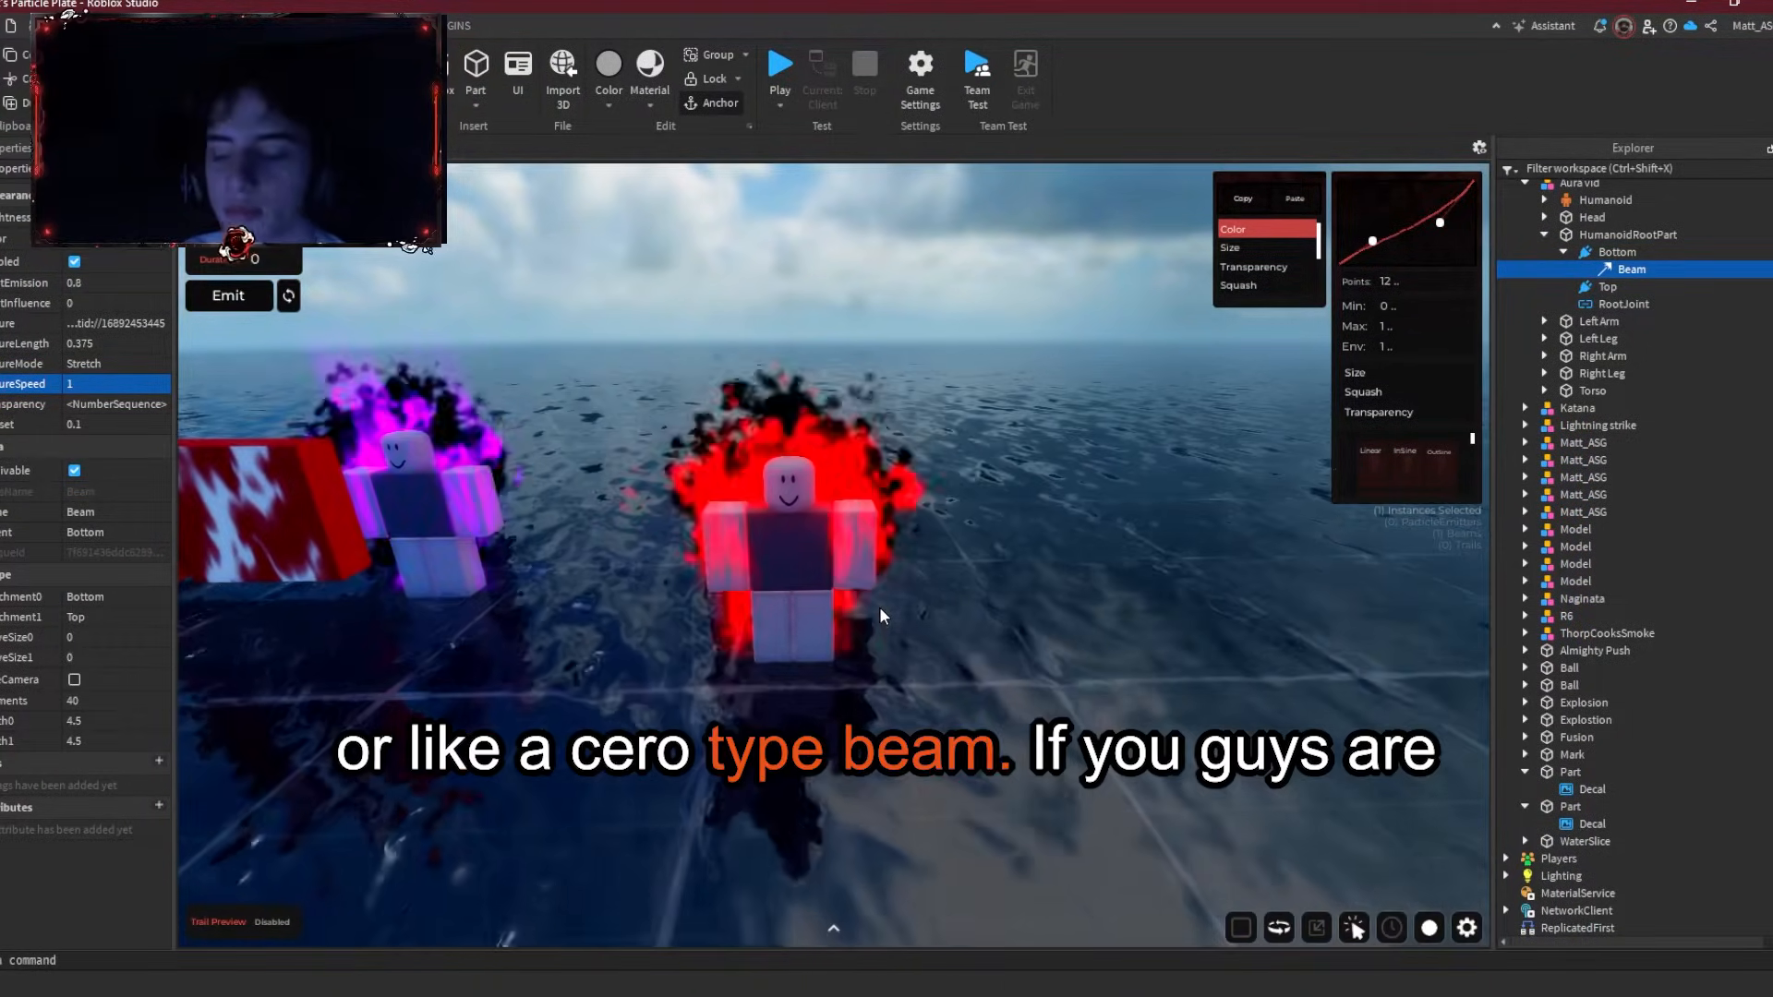